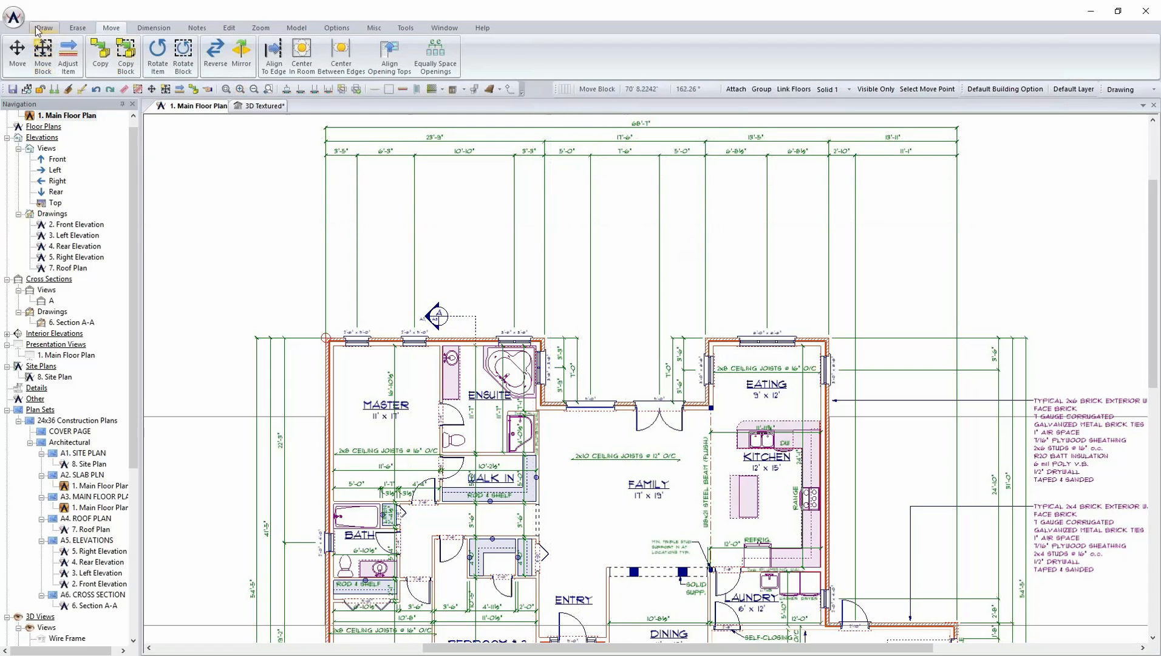
{"action": "left_click", "coordinate": [45, 27]}
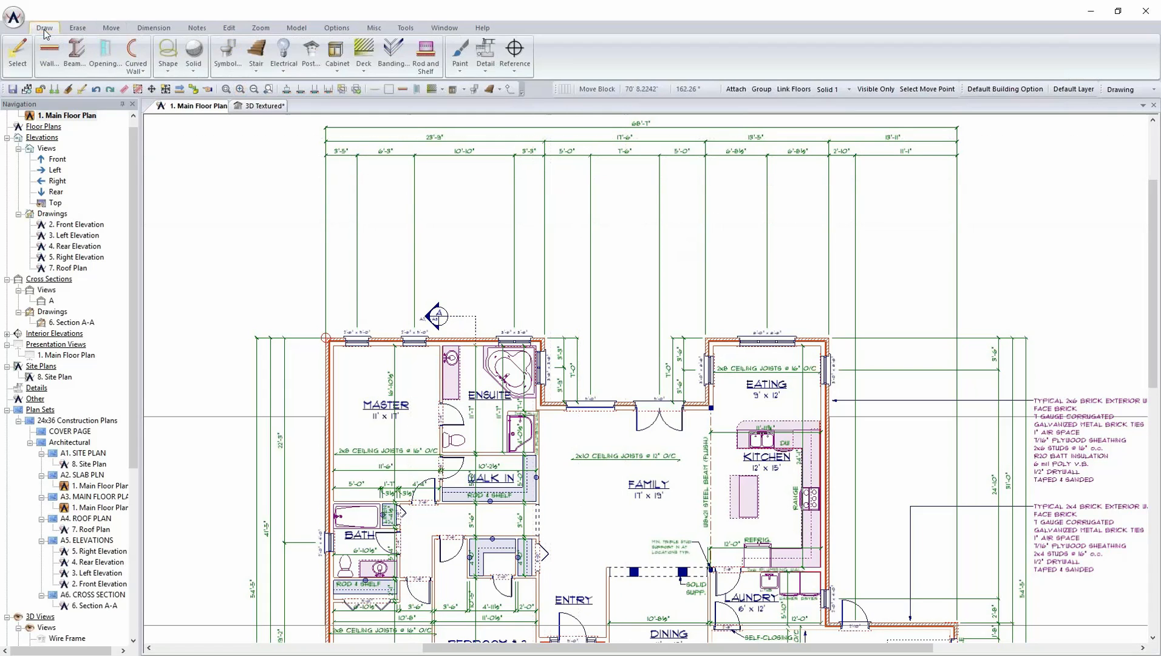
{"action": "left_click", "coordinate": [364, 61]}
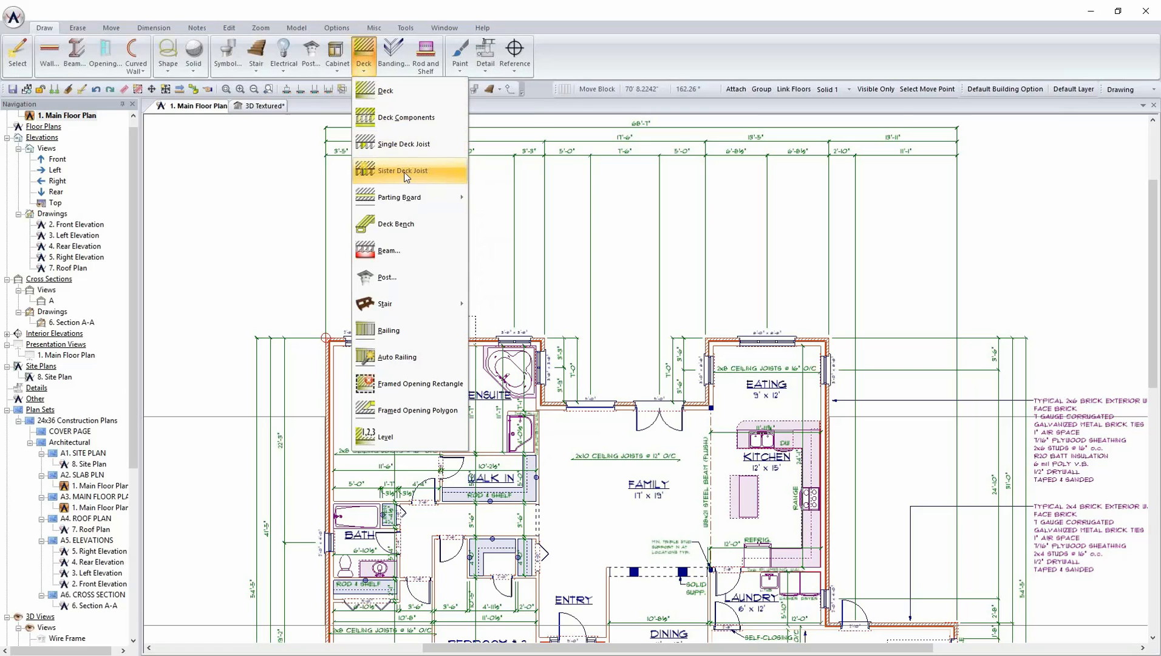
{"action": "mouse_move", "coordinate": [412, 202]}
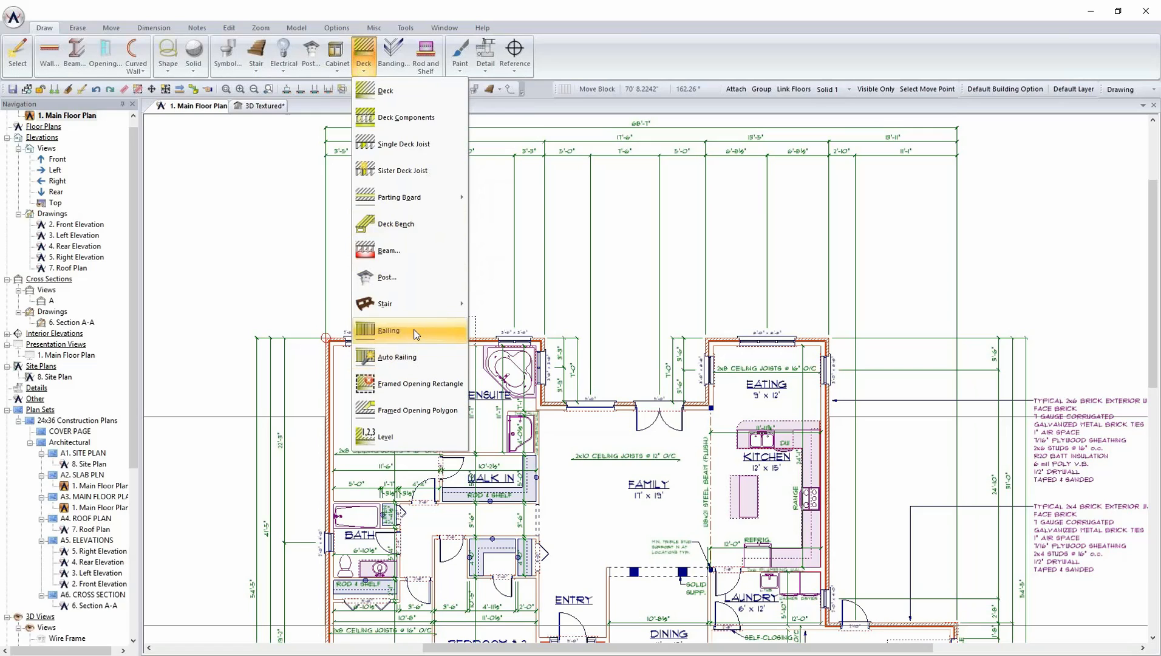
{"action": "mouse_move", "coordinate": [418, 310]}
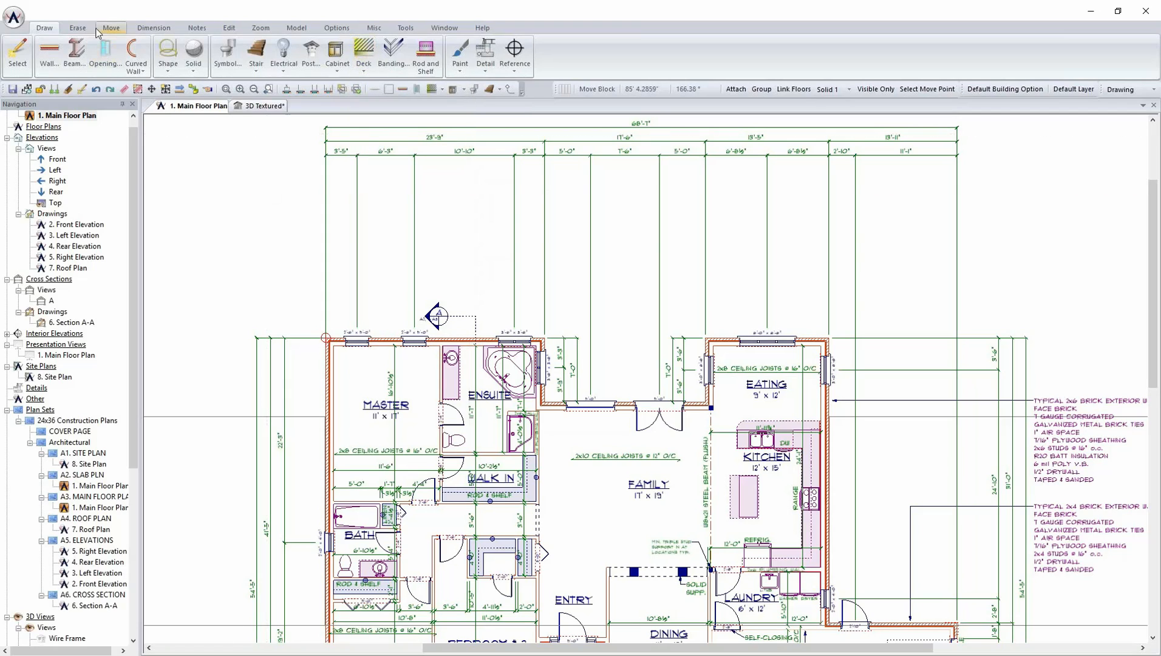
Erase all the dimension strings above the rear walls with Cross Erase, then erase the section A marker.
{"action": "left_click", "coordinate": [77, 28]}
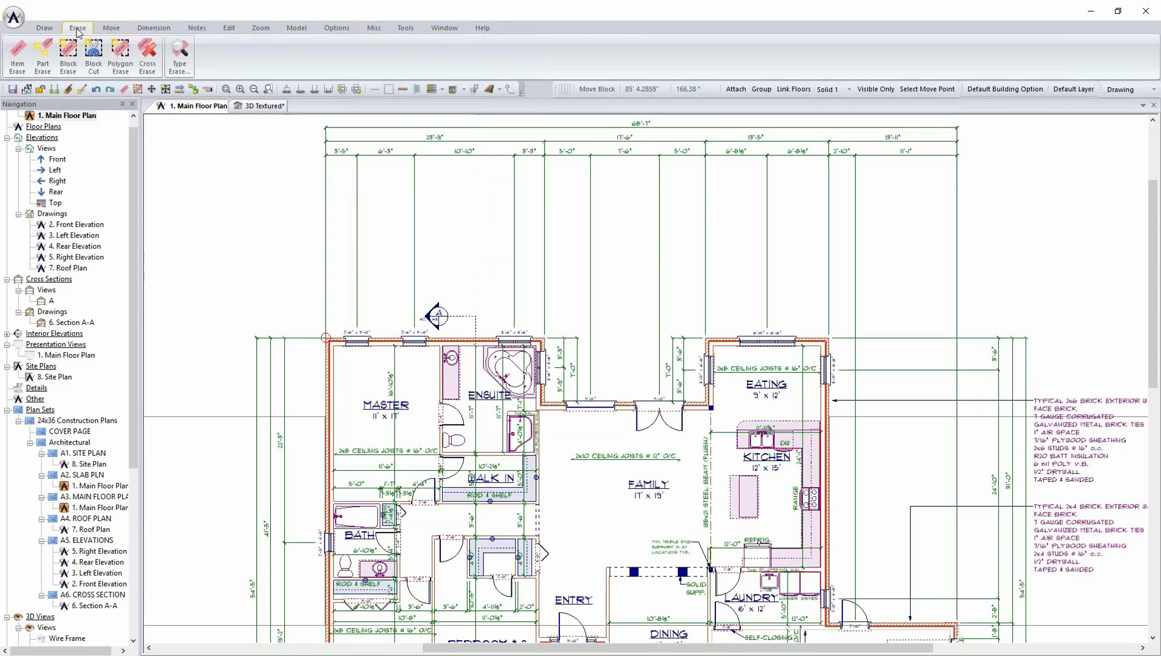
{"action": "left_click", "coordinate": [148, 56]}
{"action": "mouse_move", "coordinate": [293, 128]}
{"action": "left_mouse_down"}
{"action": "mouse_move", "coordinate": [991, 240]}
{"action": "mouse_move", "coordinate": [1001, 267]}
{"action": "left_mouse_up"}
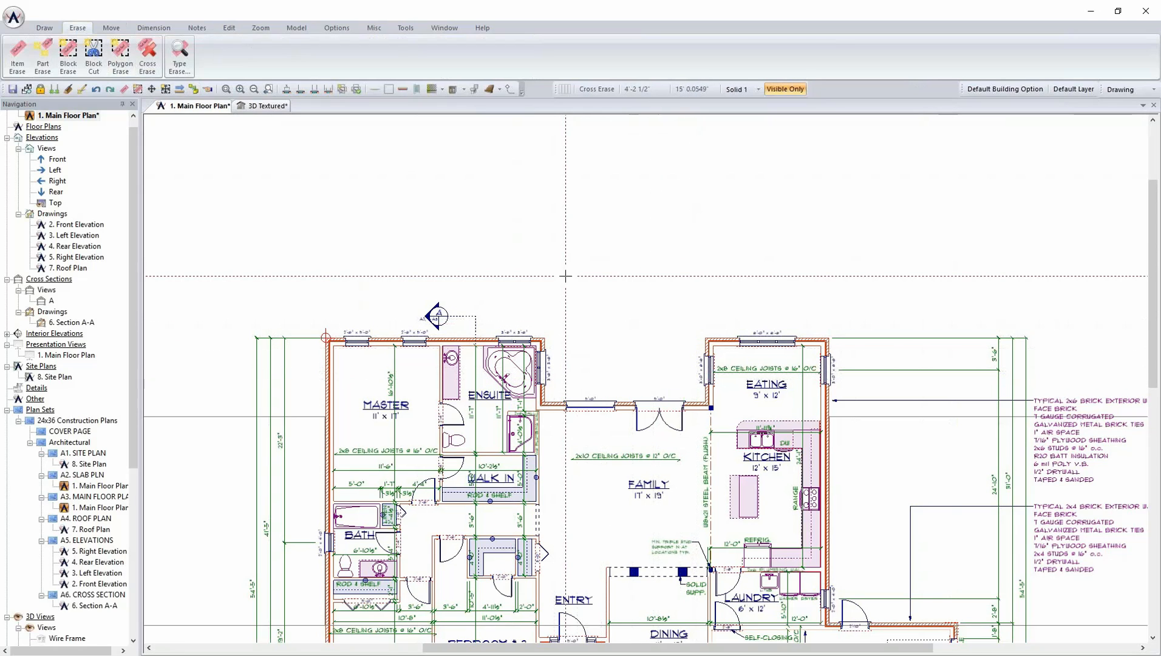
{"action": "key", "text": "Delete"}
{"action": "left_click", "coordinate": [465, 316]}
{"action": "left_click", "coordinate": [465, 316]}
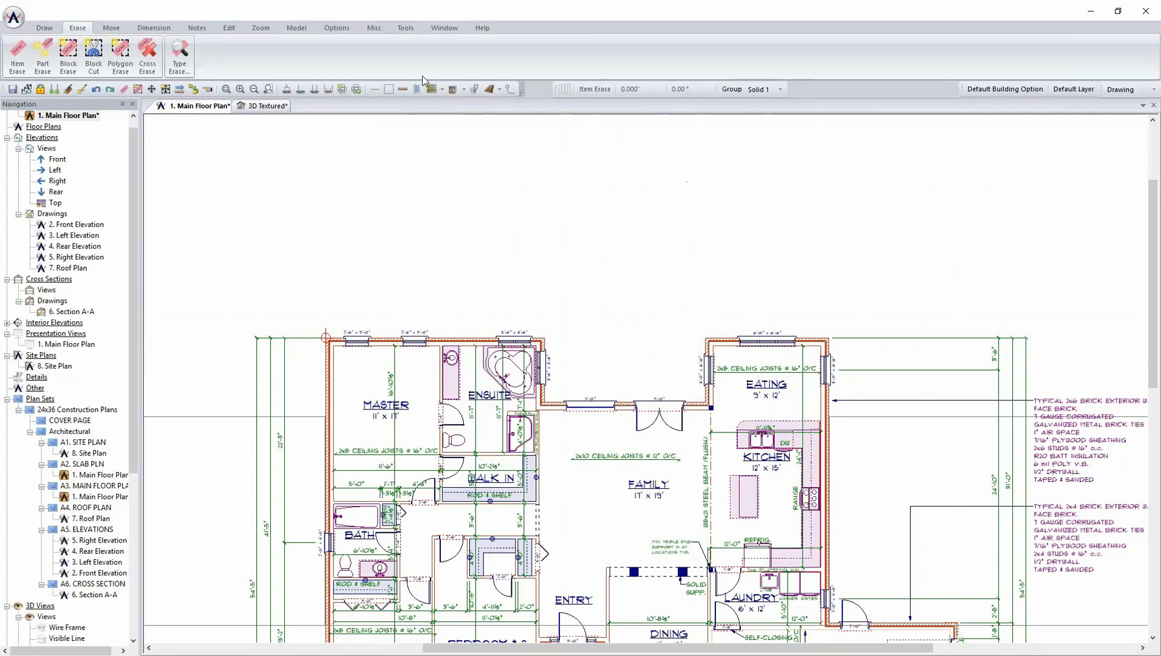
Start a deck outline at the Master's outer rear corner: about 12'-1" outward, about 23'-10" across, then step inward and across for the notch.
{"action": "left_click", "coordinate": [44, 27]}
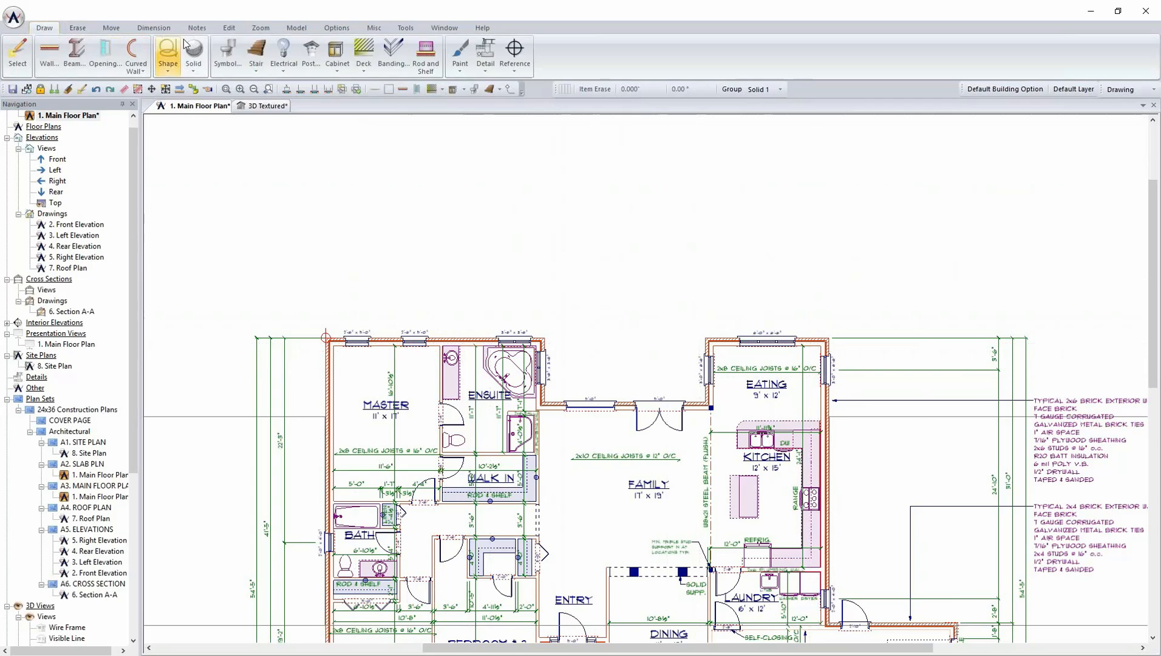
{"action": "left_click", "coordinate": [363, 60]}
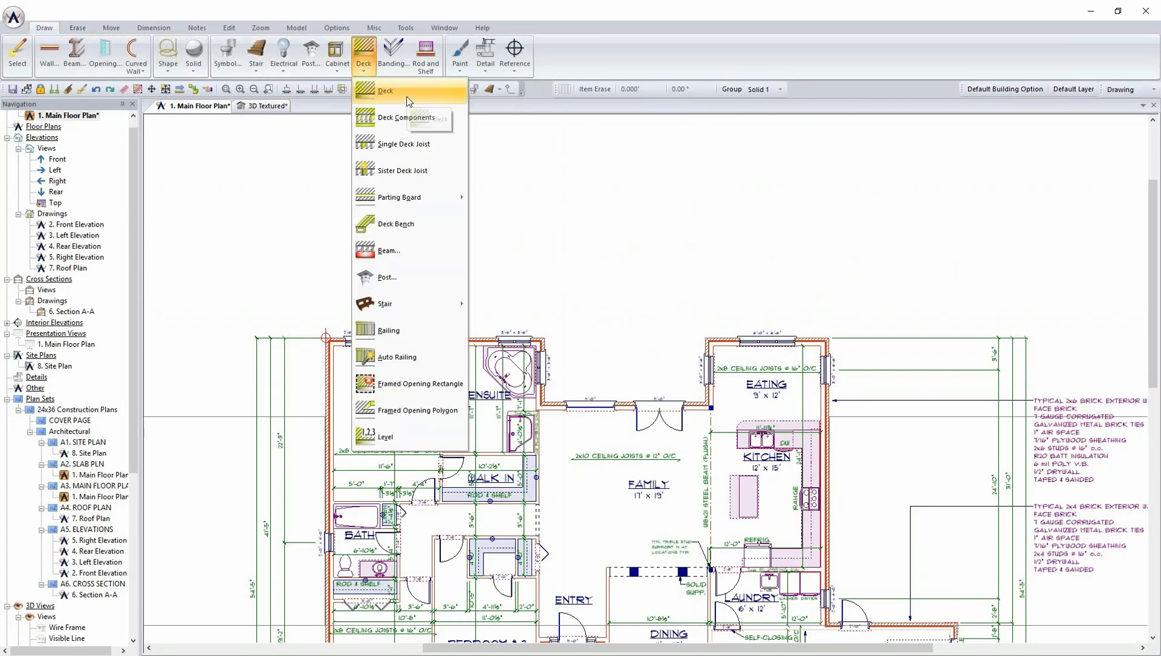
{"action": "left_click", "coordinate": [407, 100]}
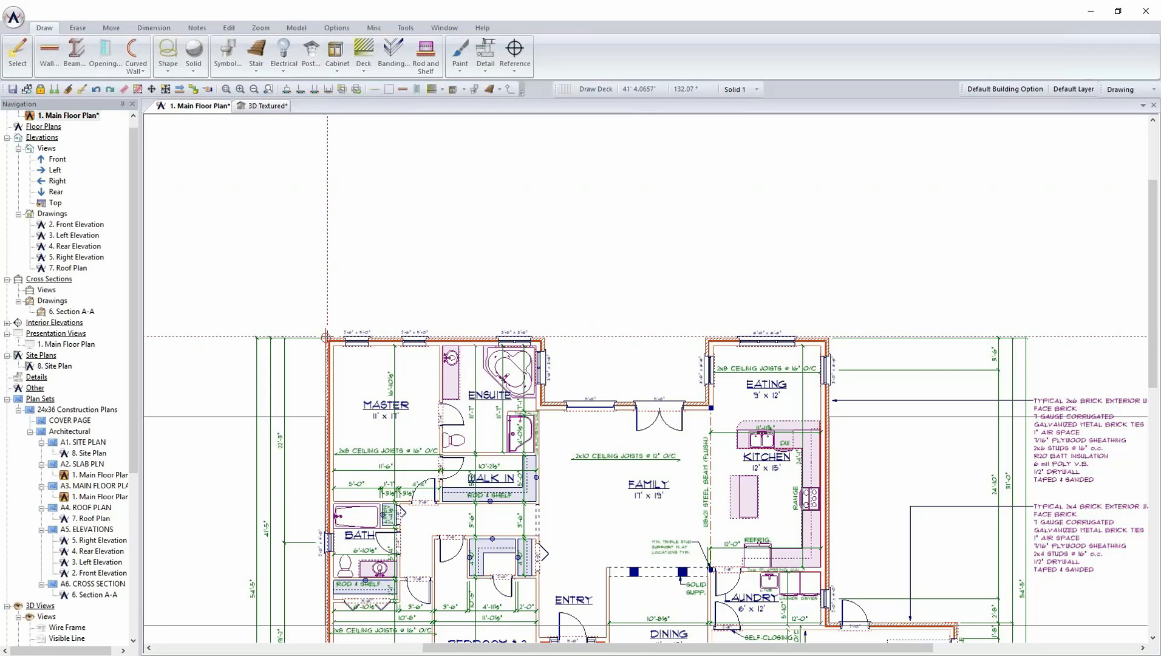
{"action": "left_click", "coordinate": [326, 337]}
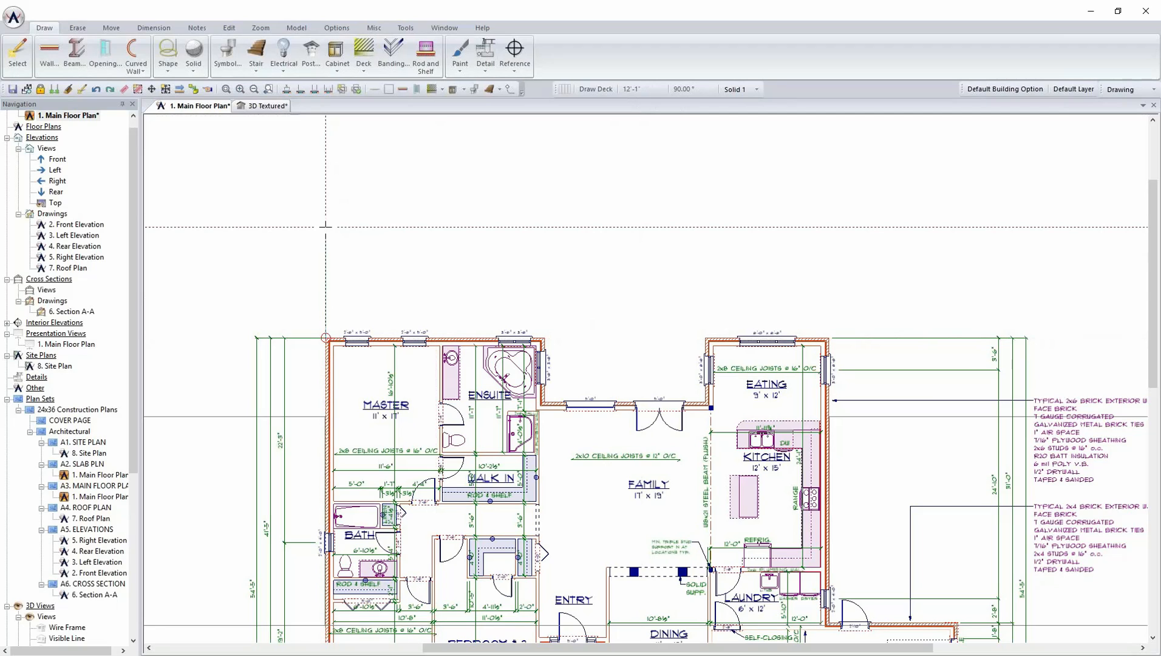
{"action": "left_click", "coordinate": [325, 226]}
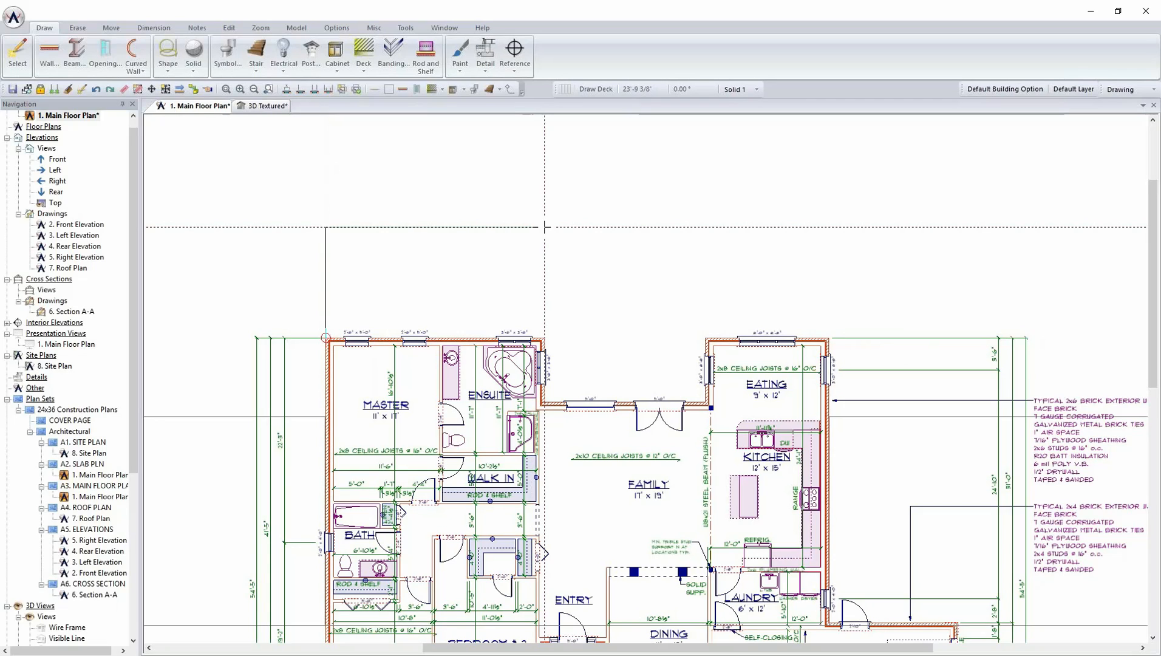
{"action": "left_click", "coordinate": [545, 227]}
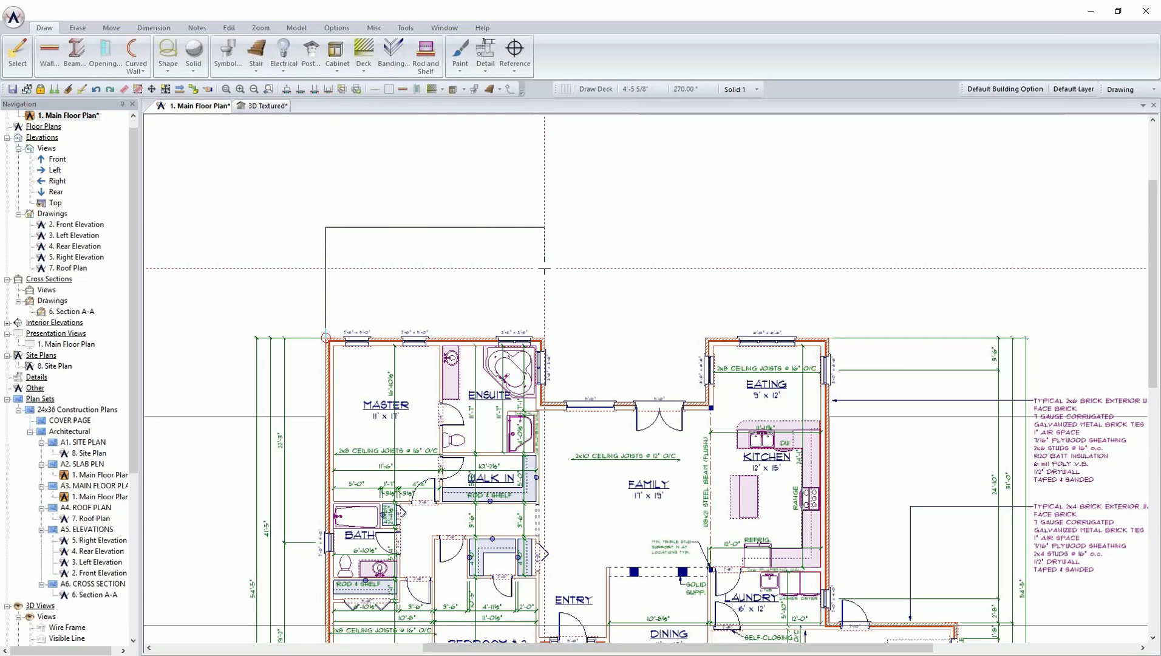
{"action": "left_click", "coordinate": [545, 275]}
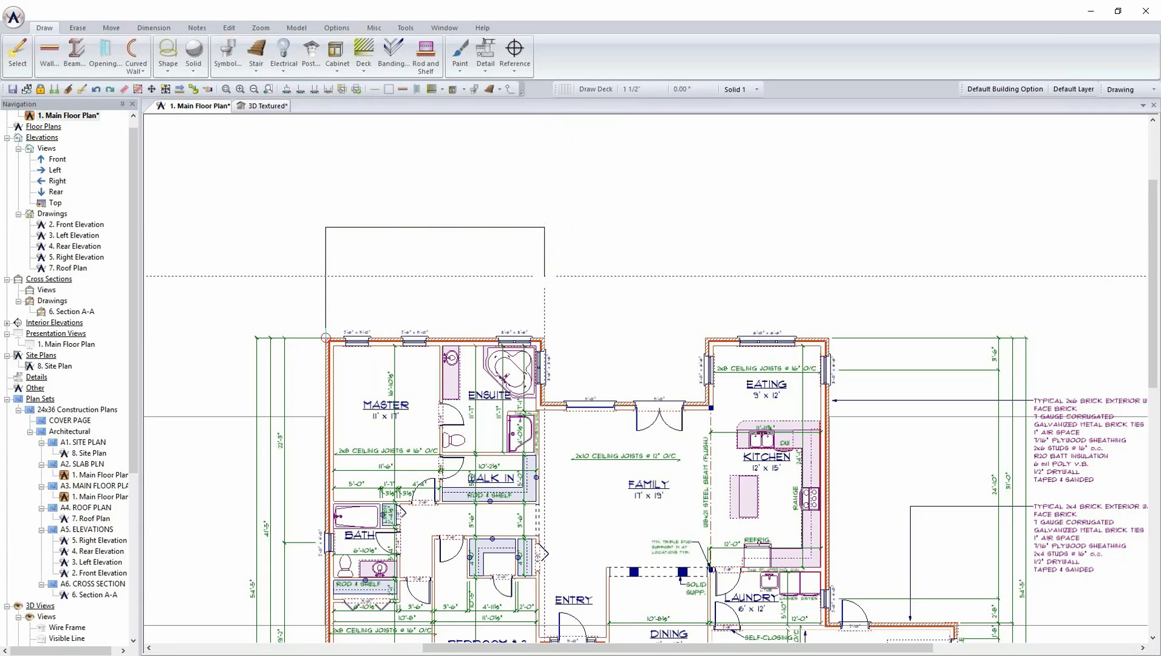
{"action": "left_click", "coordinate": [629, 275]}
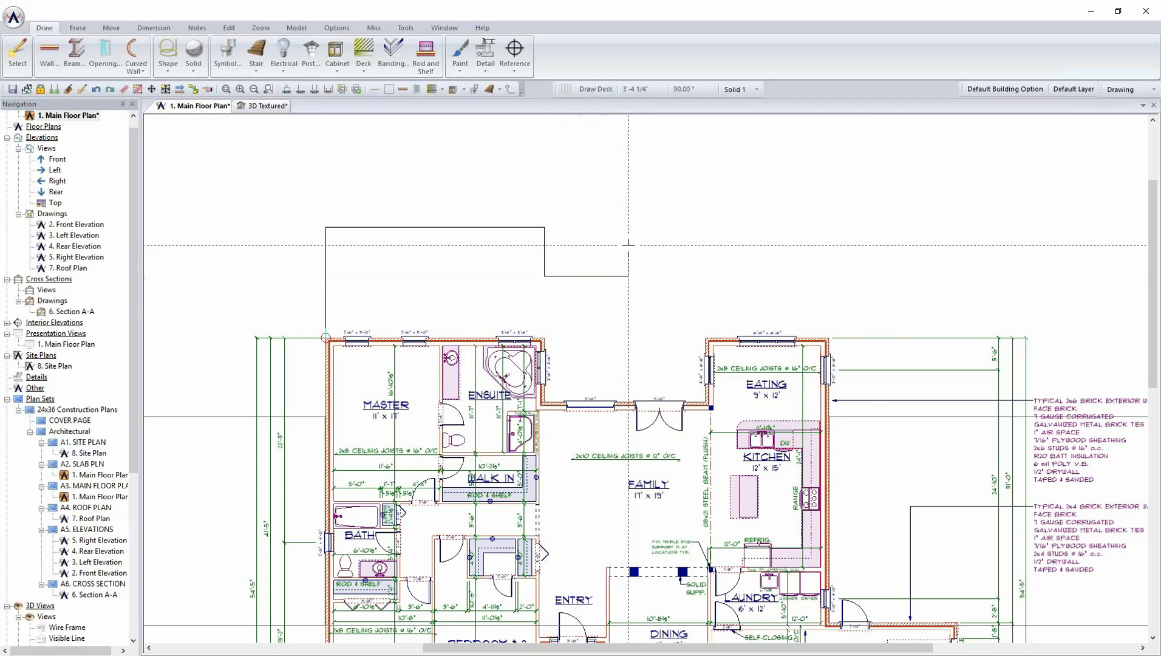
Complete the deck outline with an outward jog up to the Eating room wall line, then follow the house walls back to the starting corner.
{"action": "left_click", "coordinate": [628, 241]}
{"action": "left_click", "coordinate": [705, 241]}
{"action": "left_click", "coordinate": [706, 404]}
{"action": "left_click", "coordinate": [544, 404]}
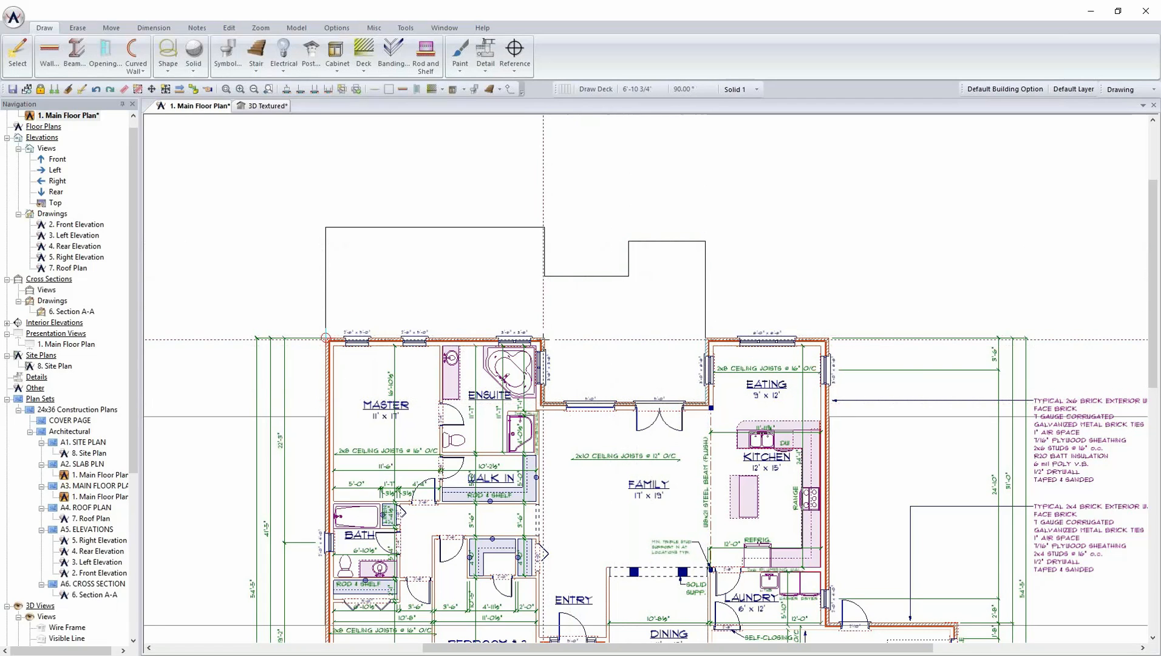
{"action": "left_click", "coordinate": [544, 339]}
{"action": "left_click", "coordinate": [327, 338]}
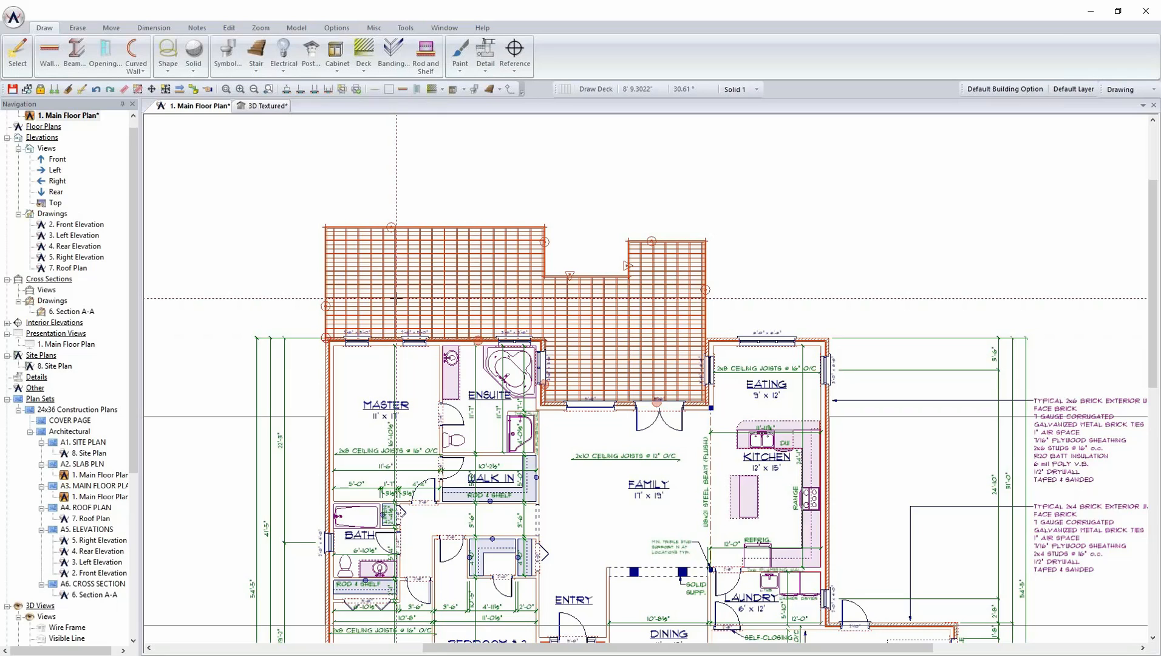
Inspect the new deck against the house walls in the floor plan and from different sides in the textured 3D view.
{"action": "scroll", "coordinate": [396, 298], "scroll_direction": "up", "scroll_amount": 5}
{"action": "middle_click_drag", "start_coordinate": [1084, 364], "coordinate": [800, 315]}
{"action": "middle_click_drag", "start_coordinate": [1017, 529], "coordinate": [862, 454]}
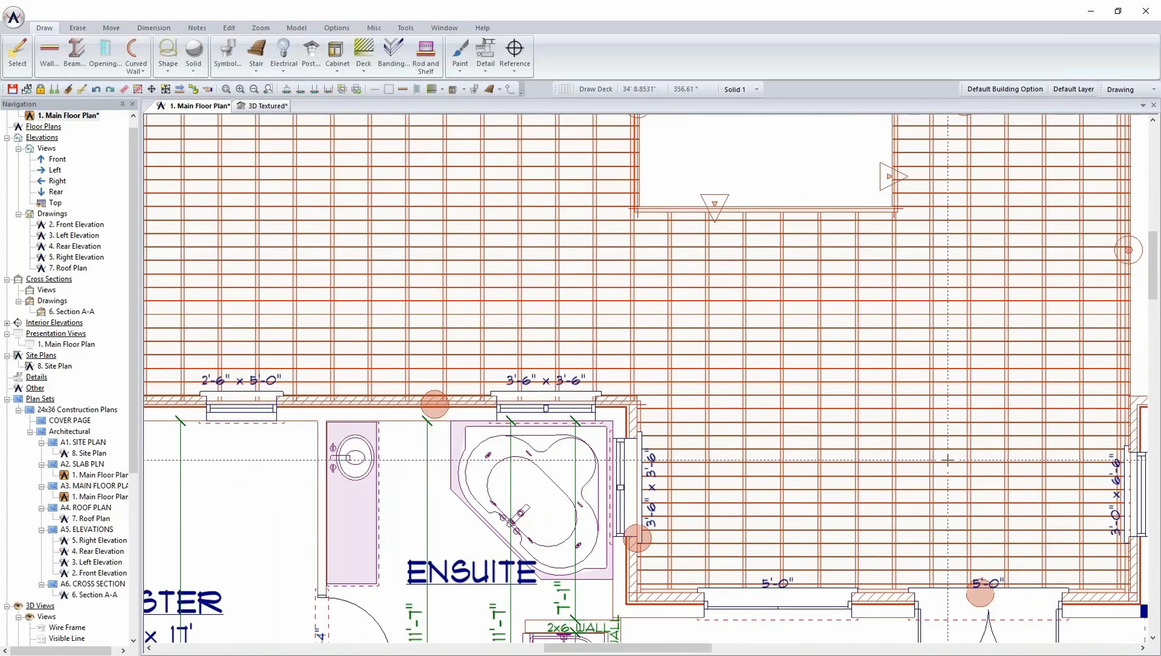
{"action": "left_click", "coordinate": [269, 107]}
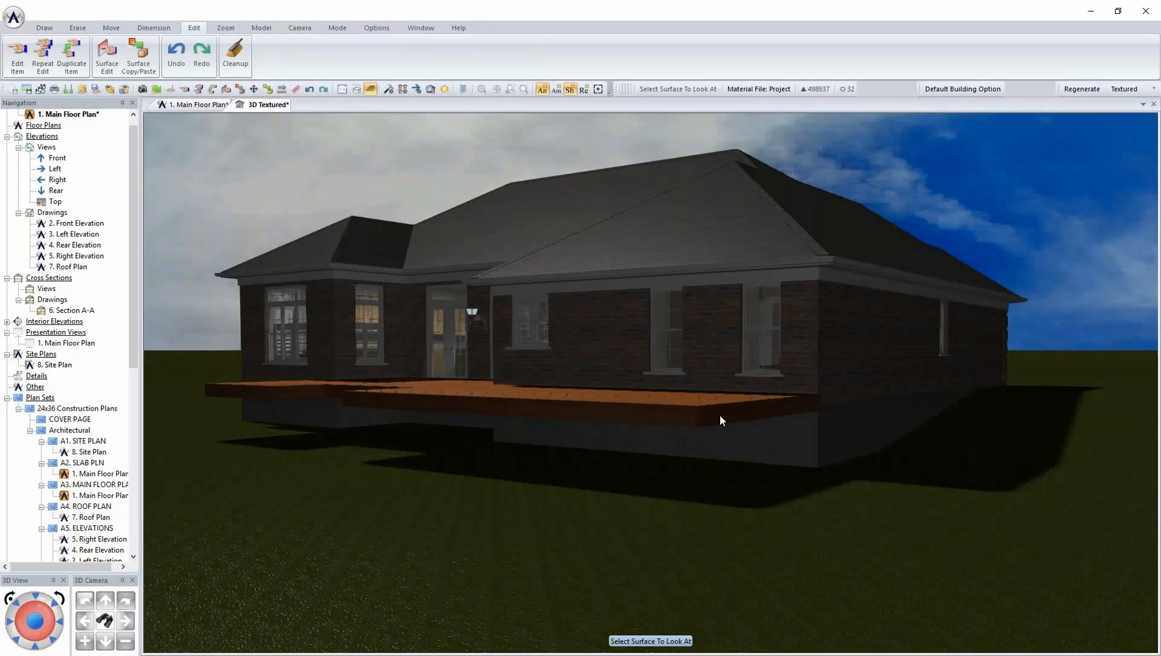
{"action": "left_click", "coordinate": [469, 417]}
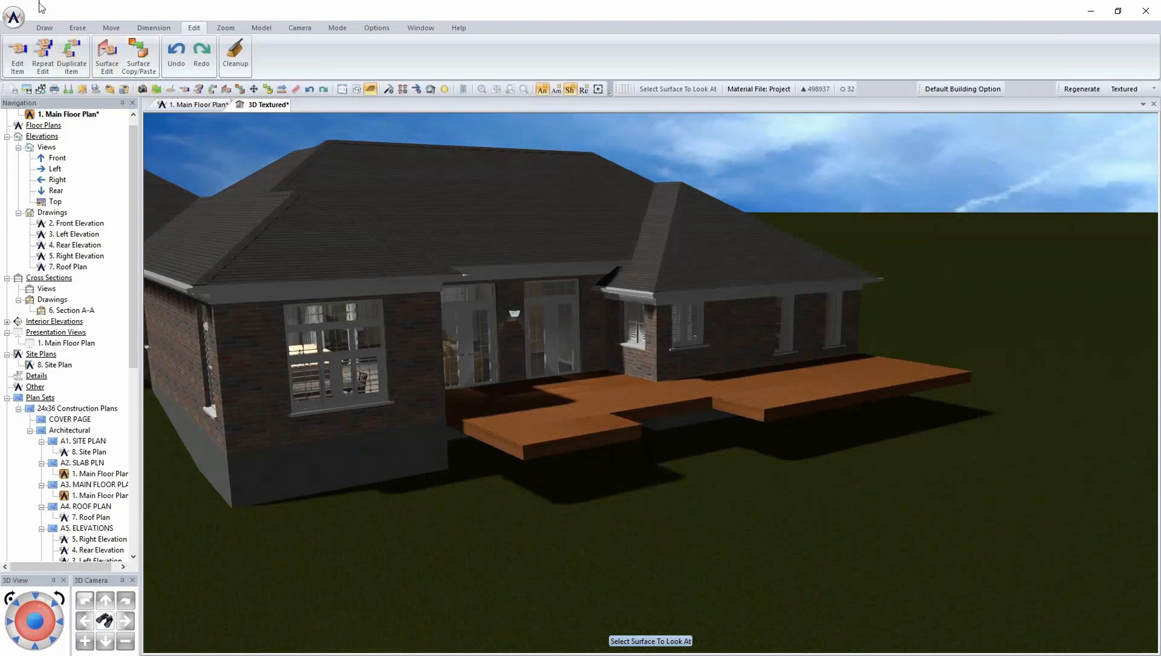
Return to the main floor plan and adjust the deck's outer edge marker beside the Master onto the side wall just below the corner.
{"action": "left_click", "coordinate": [186, 105]}
{"action": "scroll", "coordinate": [498, 398], "scroll_direction": "down", "scroll_amount": 4}
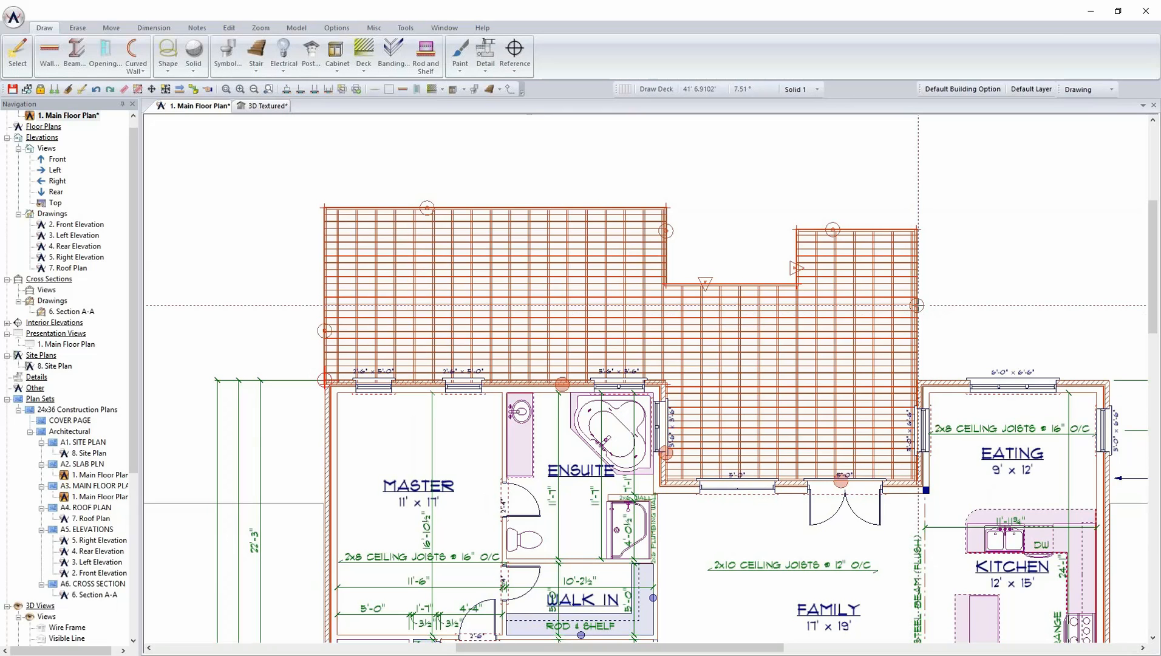
{"action": "scroll", "coordinate": [332, 357], "scroll_direction": "up", "scroll_amount": 3}
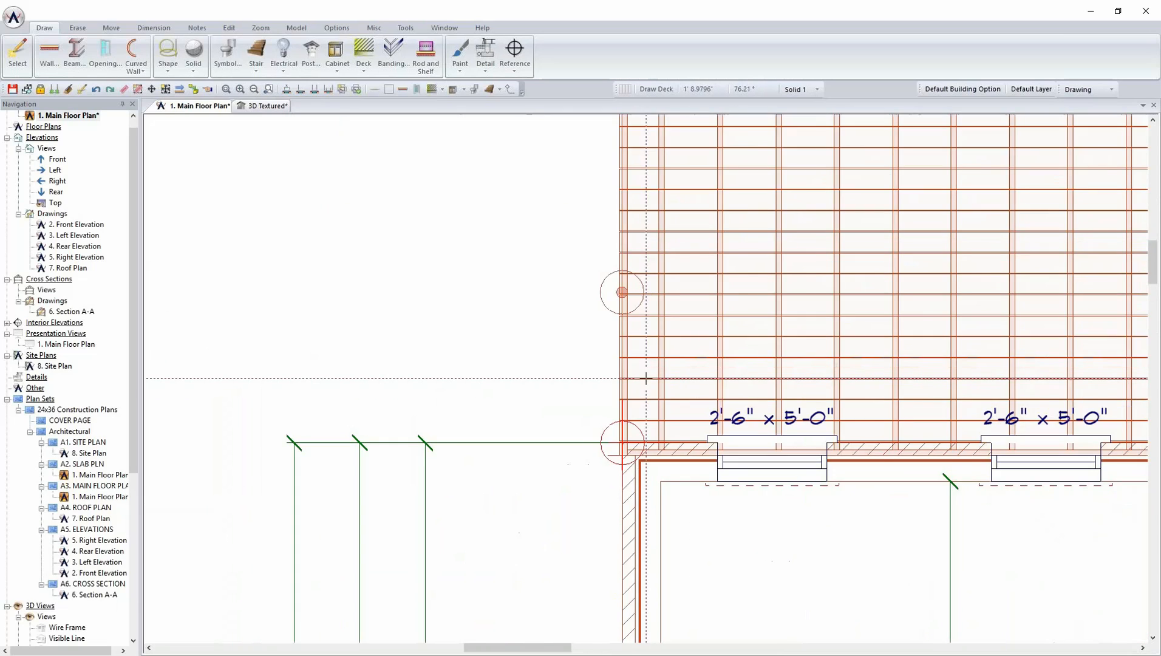
{"action": "scroll", "coordinate": [646, 378], "scroll_direction": "up", "scroll_amount": 2}
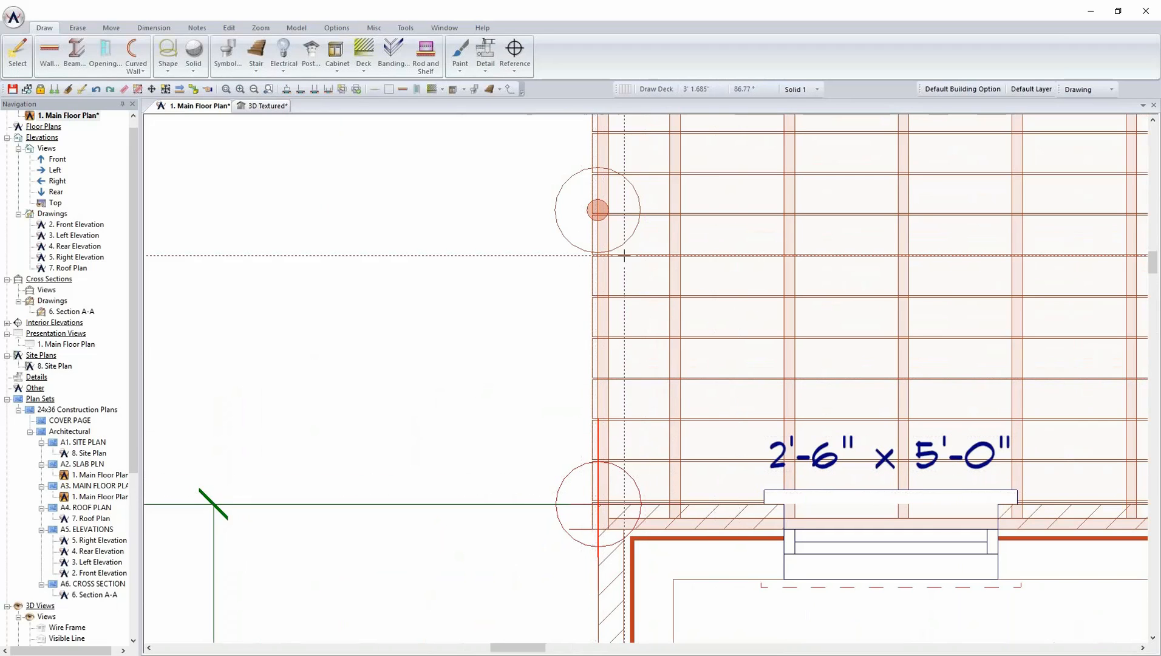
{"action": "middle_click_drag", "start_coordinate": [667, 601], "coordinate": [636, 332]}
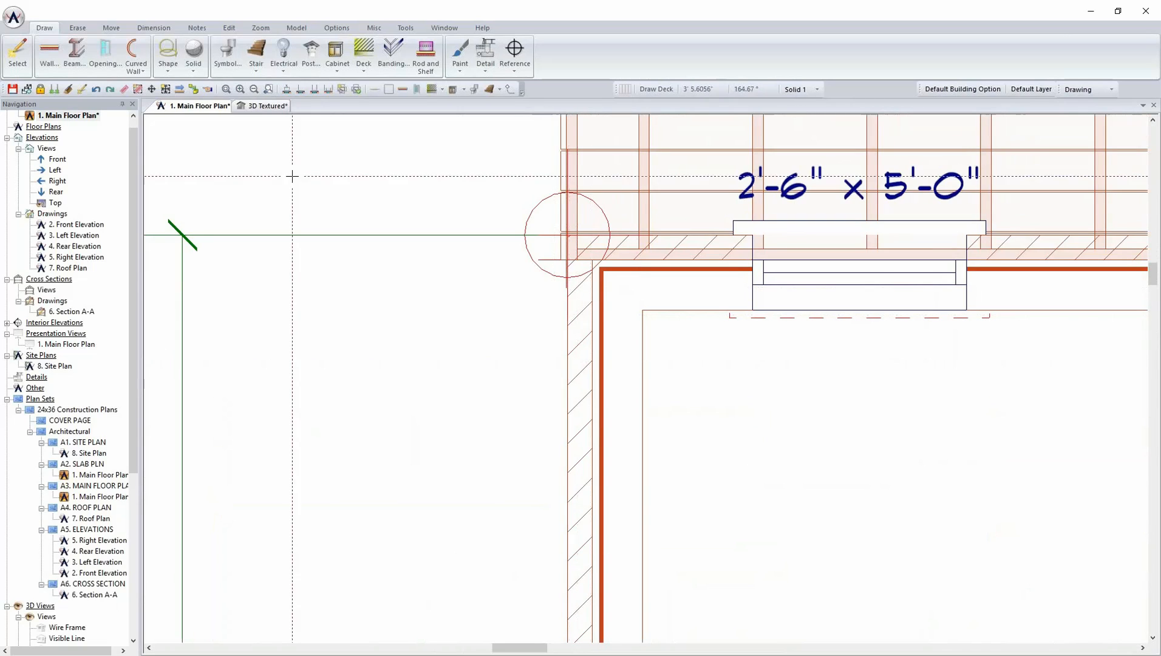
{"action": "left_click", "coordinate": [111, 28]}
{"action": "left_click", "coordinate": [68, 59]}
{"action": "scroll", "coordinate": [530, 305], "scroll_direction": "down", "scroll_amount": 5}
{"action": "middle_click_drag", "start_coordinate": [525, 289], "coordinate": [459, 267]}
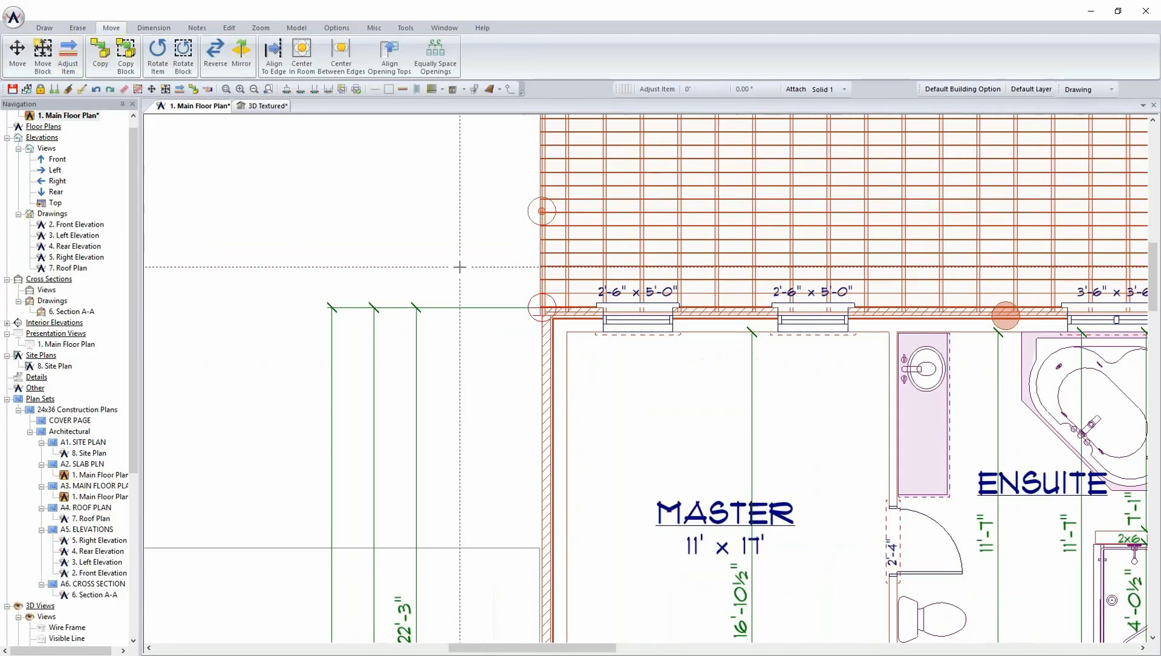
{"action": "left_click", "coordinate": [541, 212]}
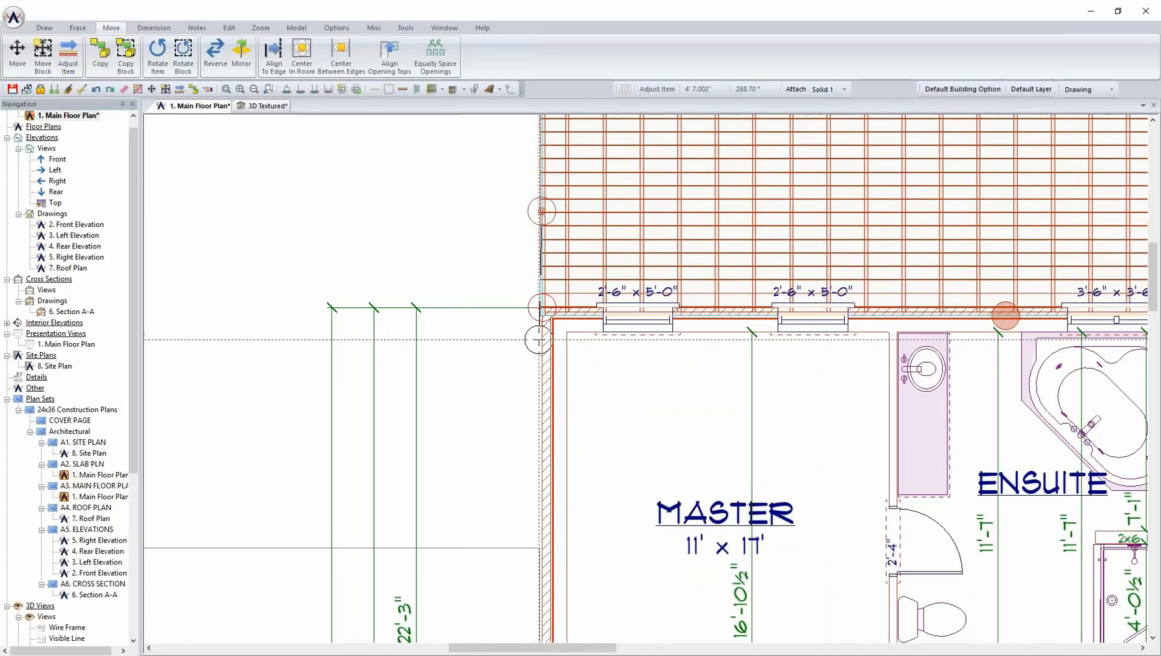
{"action": "scroll", "coordinate": [648, 381], "scroll_direction": "down", "scroll_amount": 1}
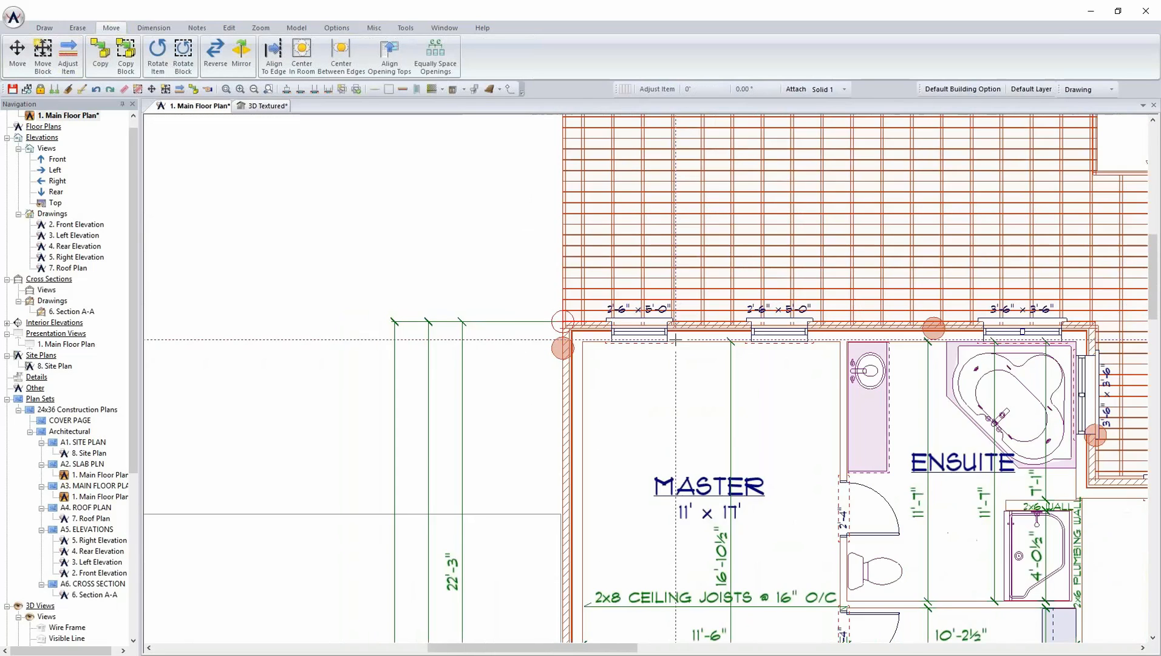
{"action": "scroll", "coordinate": [646, 379], "scroll_direction": "up", "scroll_amount": 3}
{"action": "scroll", "coordinate": [646, 378], "scroll_direction": "up", "scroll_amount": 3}
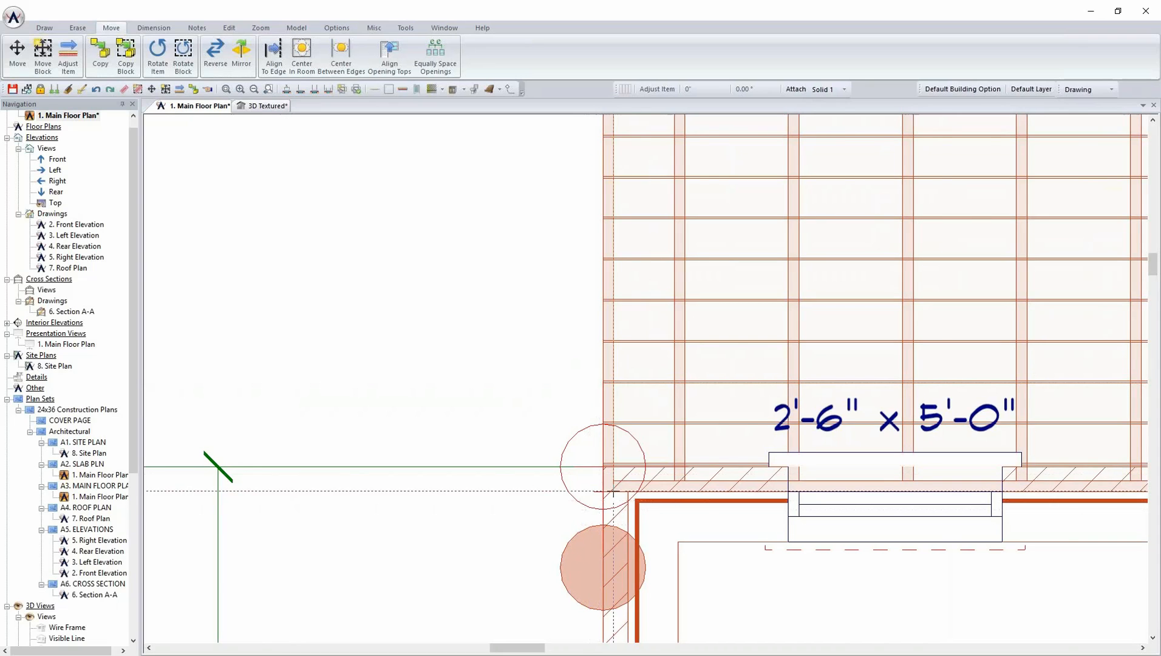
Adjust the edge marker on the deck's opposite side onto the outer corner of the Eating room wall.
{"action": "scroll", "coordinate": [771, 471], "scroll_direction": "down", "scroll_amount": 4}
{"action": "scroll", "coordinate": [1057, 377], "scroll_direction": "down", "scroll_amount": 1}
{"action": "middle_click_drag", "start_coordinate": [1142, 352], "coordinate": [466, 267]}
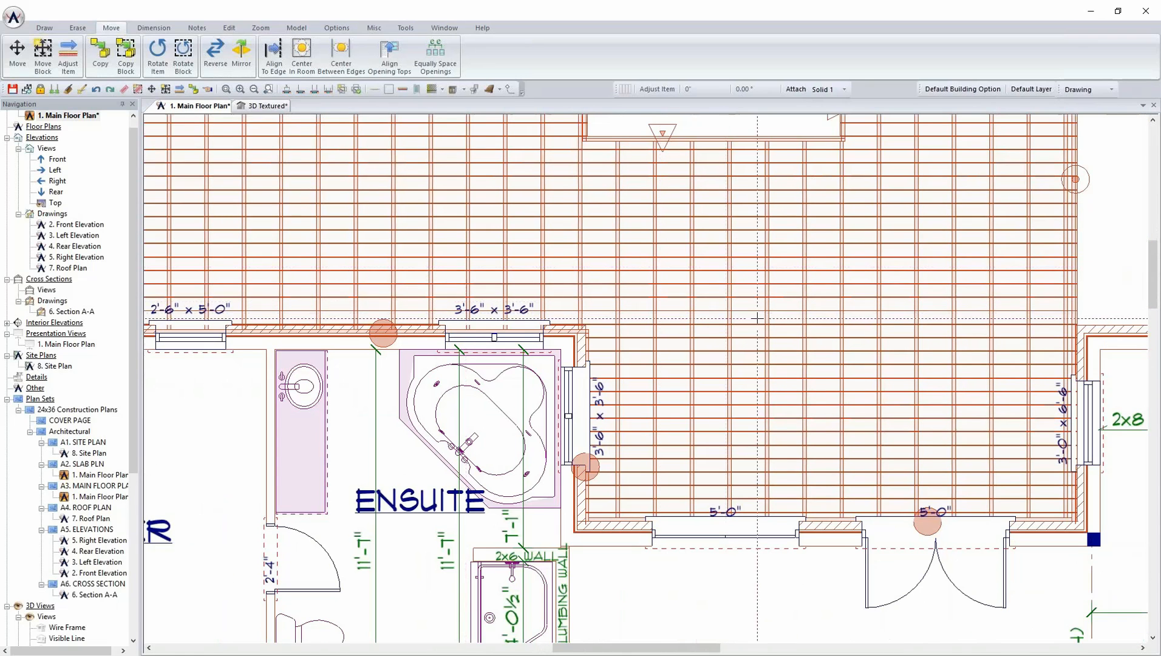
{"action": "scroll", "coordinate": [583, 311], "scroll_direction": "up", "scroll_amount": 2}
{"action": "scroll", "coordinate": [646, 378], "scroll_direction": "up", "scroll_amount": 2}
{"action": "scroll", "coordinate": [646, 378], "scroll_direction": "up", "scroll_amount": 1}
{"action": "scroll", "coordinate": [625, 391], "scroll_direction": "up", "scroll_amount": 2}
{"action": "scroll", "coordinate": [647, 385], "scroll_direction": "down", "scroll_amount": 4}
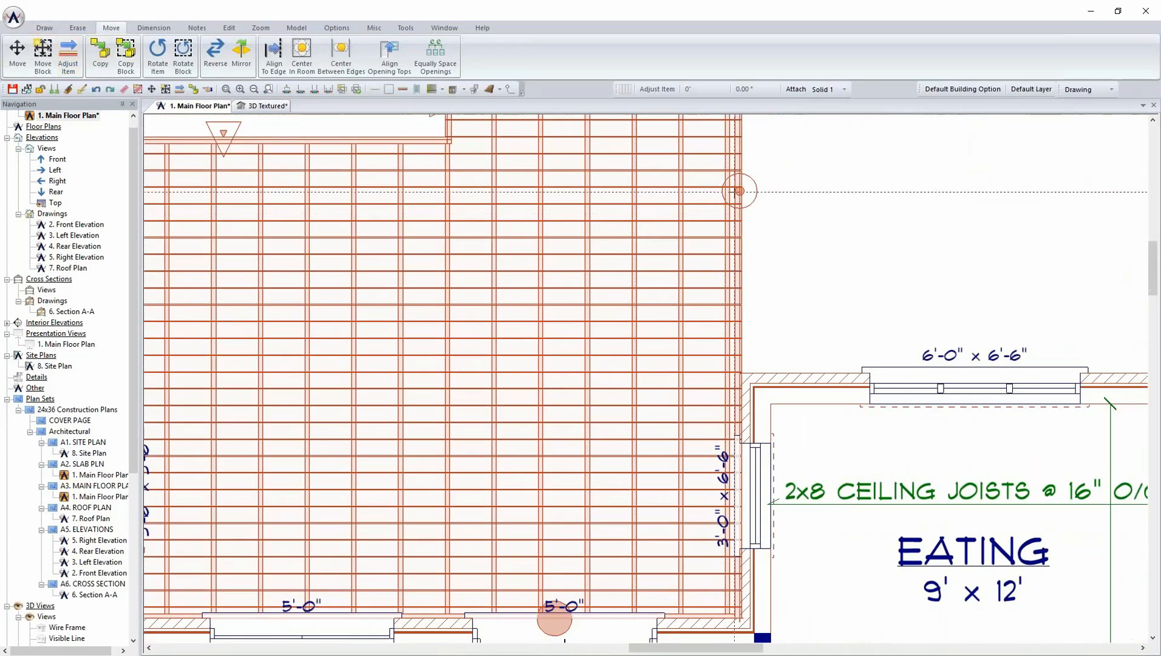
{"action": "left_click", "coordinate": [740, 191]}
{"action": "left_click", "coordinate": [741, 382]}
Check the joist and deck surface reference settings of the deck's recessed middle edge and the adjoining jog edge.
{"action": "scroll", "coordinate": [807, 251], "scroll_direction": "down", "scroll_amount": 3}
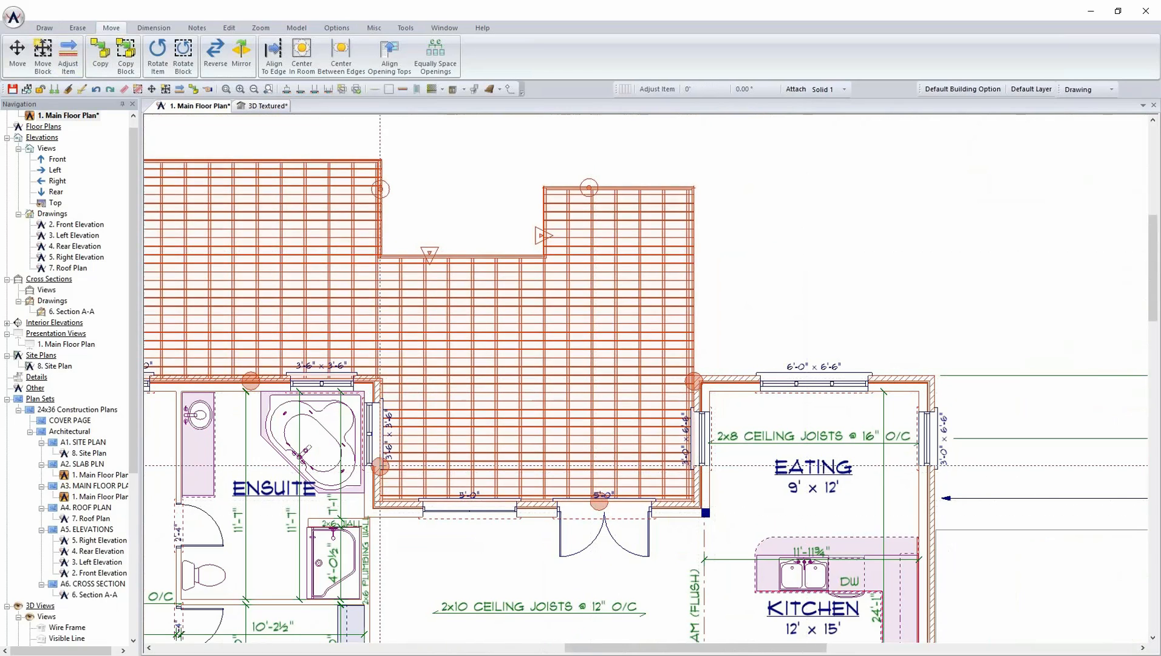
{"action": "scroll", "coordinate": [366, 362], "scroll_direction": "down", "scroll_amount": 1}
{"action": "middle_click_drag", "start_coordinate": [366, 362], "coordinate": [578, 361]}
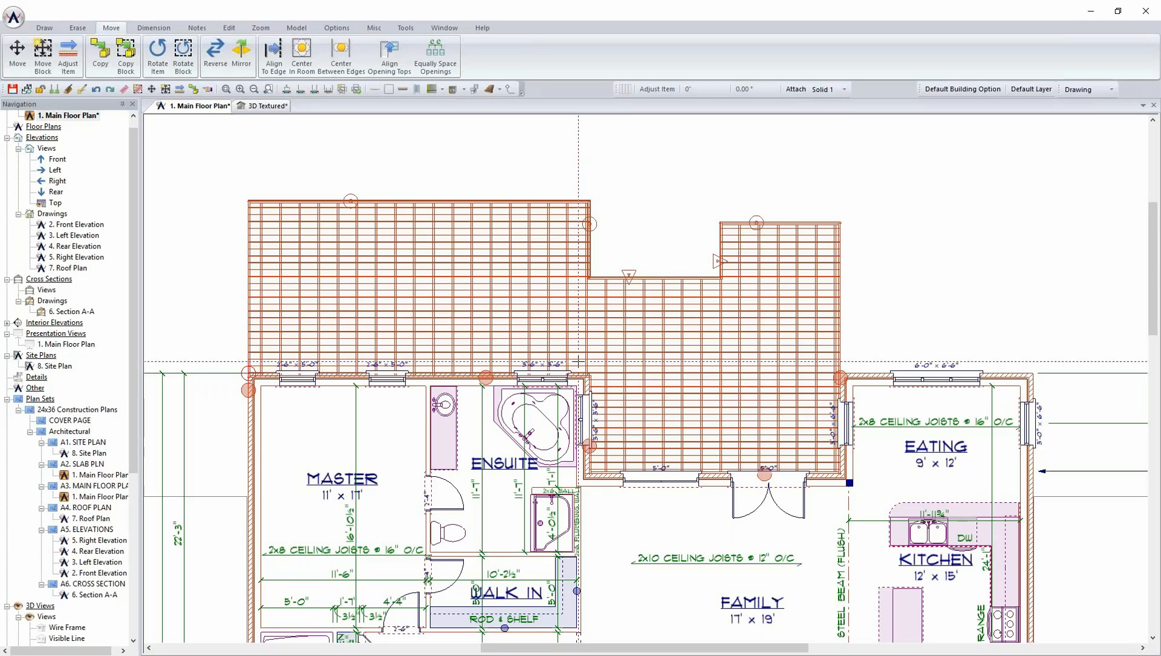
{"action": "left_click", "coordinate": [630, 270]}
{"action": "right_click", "coordinate": [630, 274]}
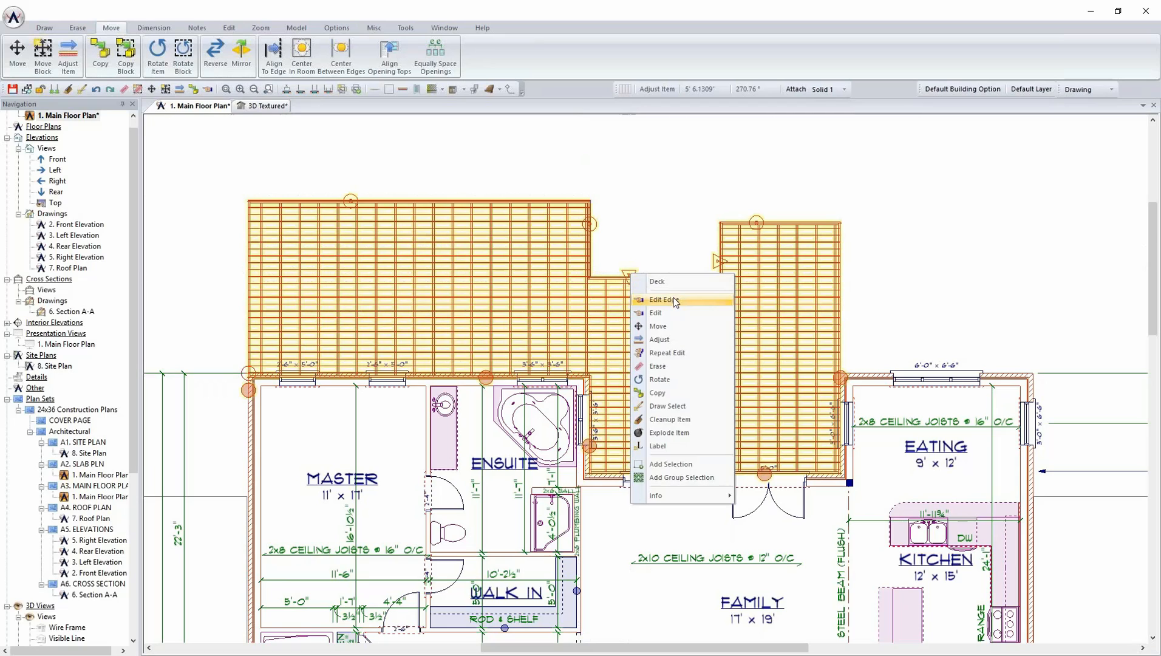
{"action": "left_click", "coordinate": [672, 300]}
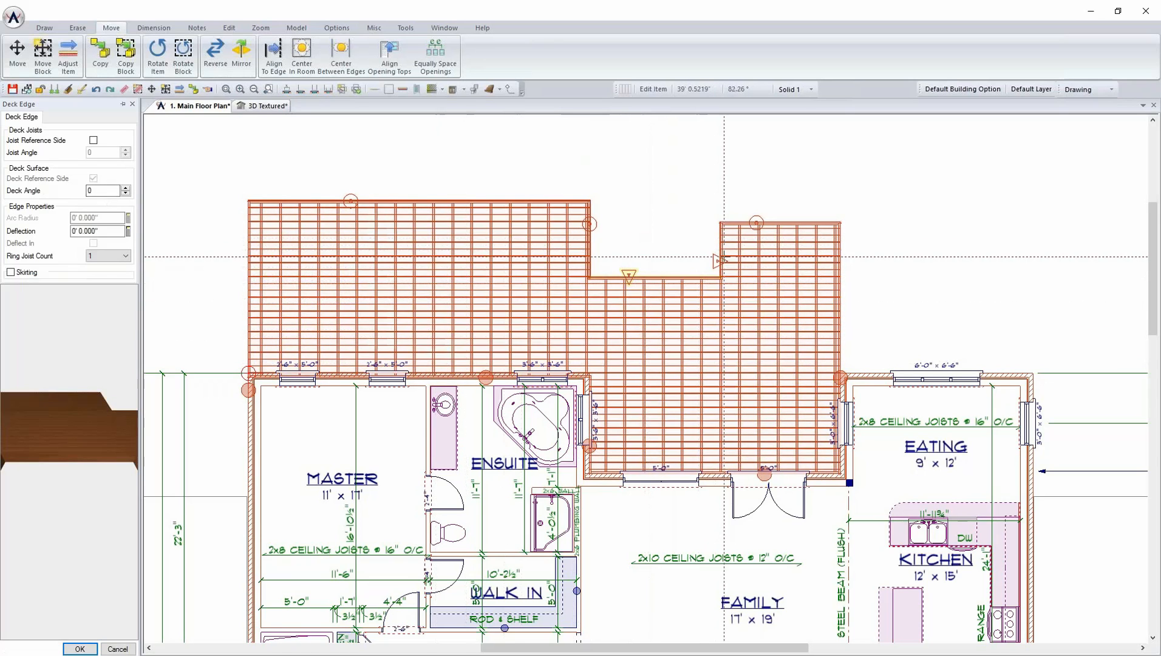
{"action": "right_click", "coordinate": [722, 258]}
{"action": "left_click", "coordinate": [754, 292]}
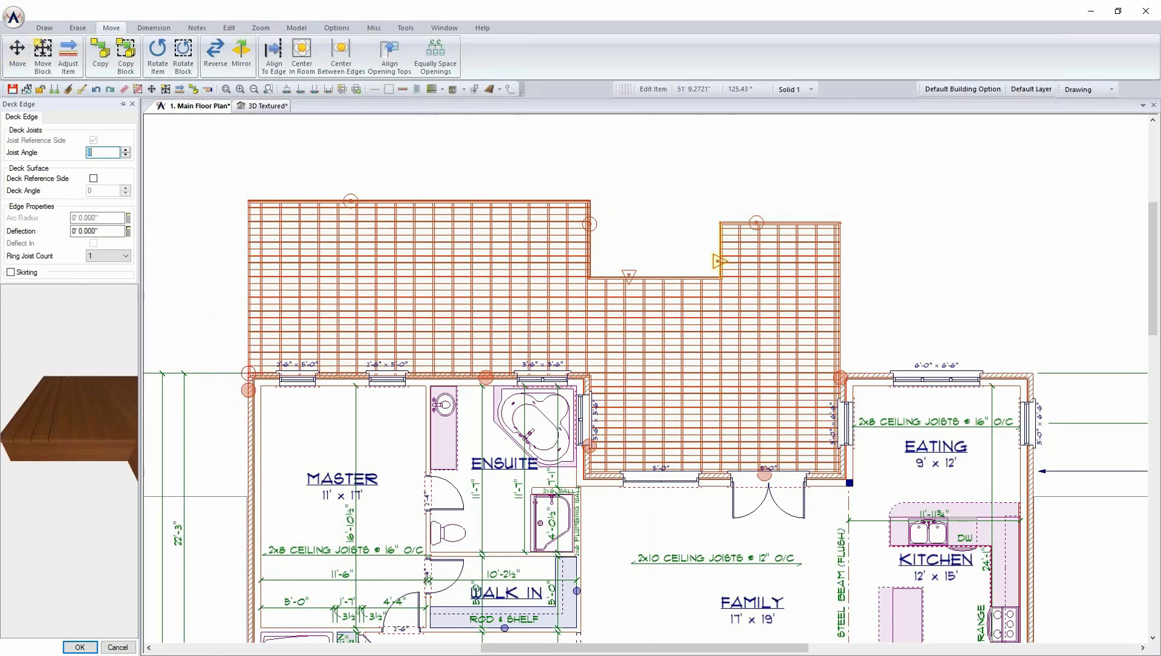
Make the deck's outer side edge beside the Master the joist reference side.
{"action": "right_click", "coordinate": [249, 317]}
{"action": "left_click", "coordinate": [280, 342]}
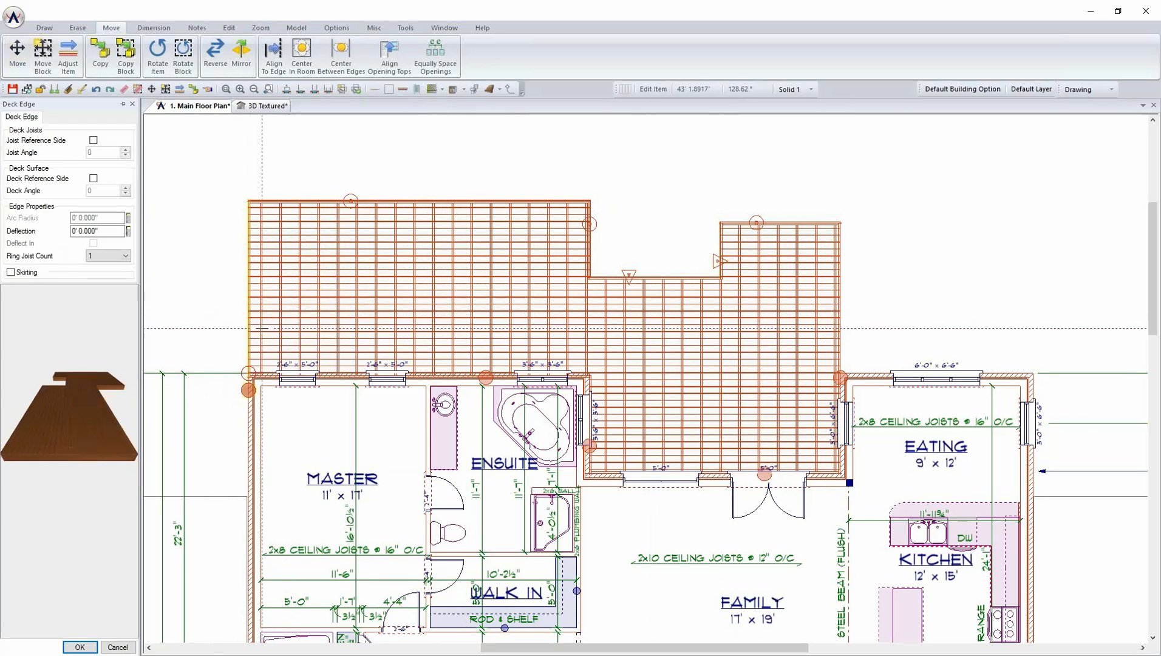
{"action": "left_click", "coordinate": [94, 140]}
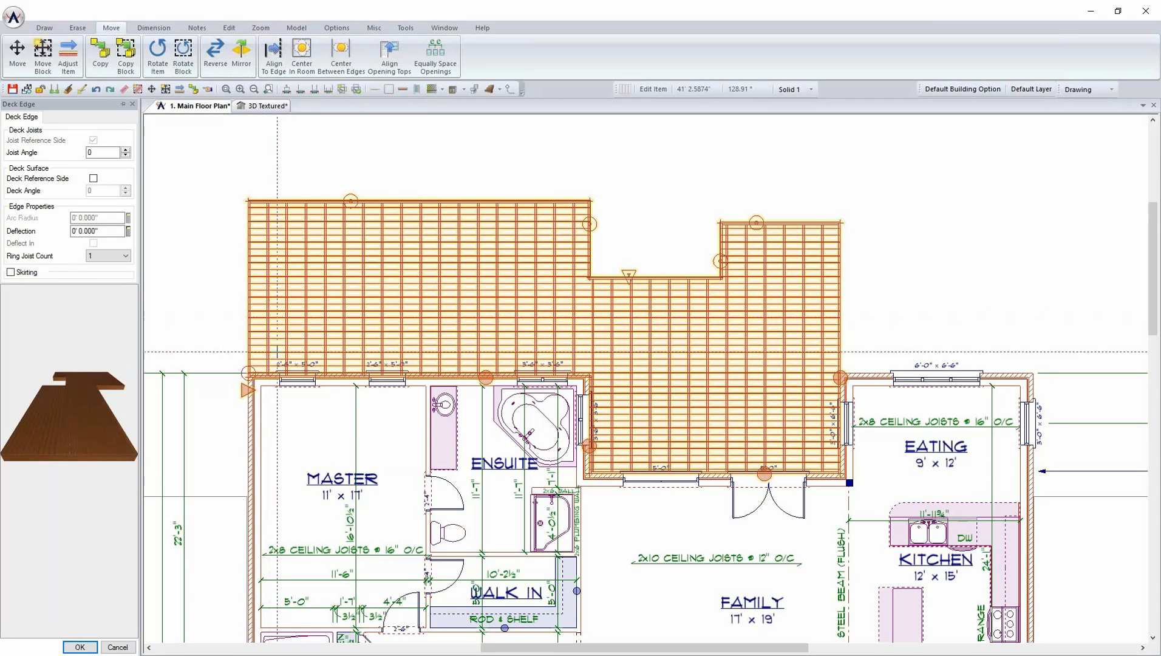
{"action": "left_click", "coordinate": [116, 647]}
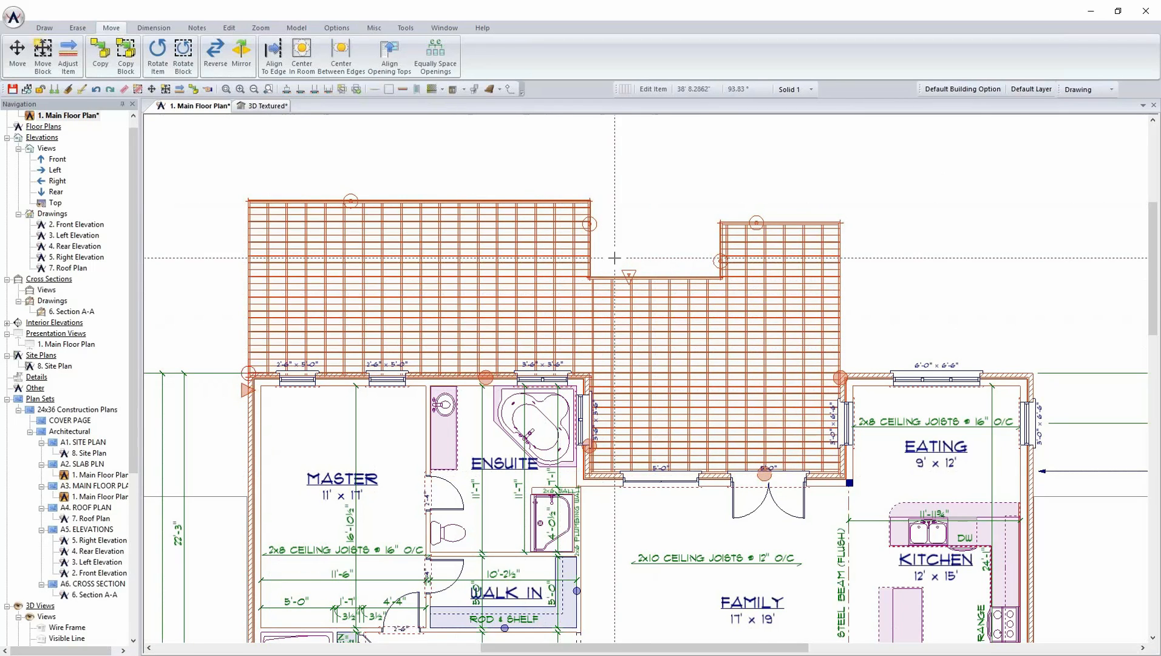
Make the deck's long outer edge opposite the Master and Ensuite the deck surface reference side.
{"action": "right_click", "coordinate": [472, 203]}
{"action": "left_click", "coordinate": [512, 227]}
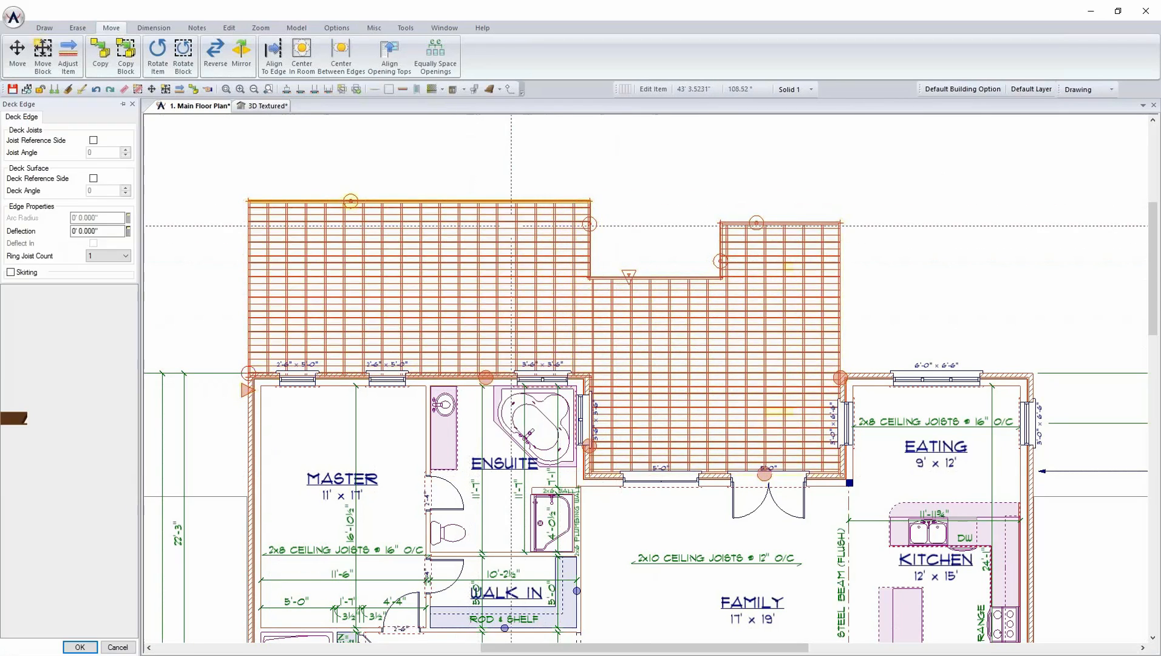
{"action": "left_click", "coordinate": [93, 178]}
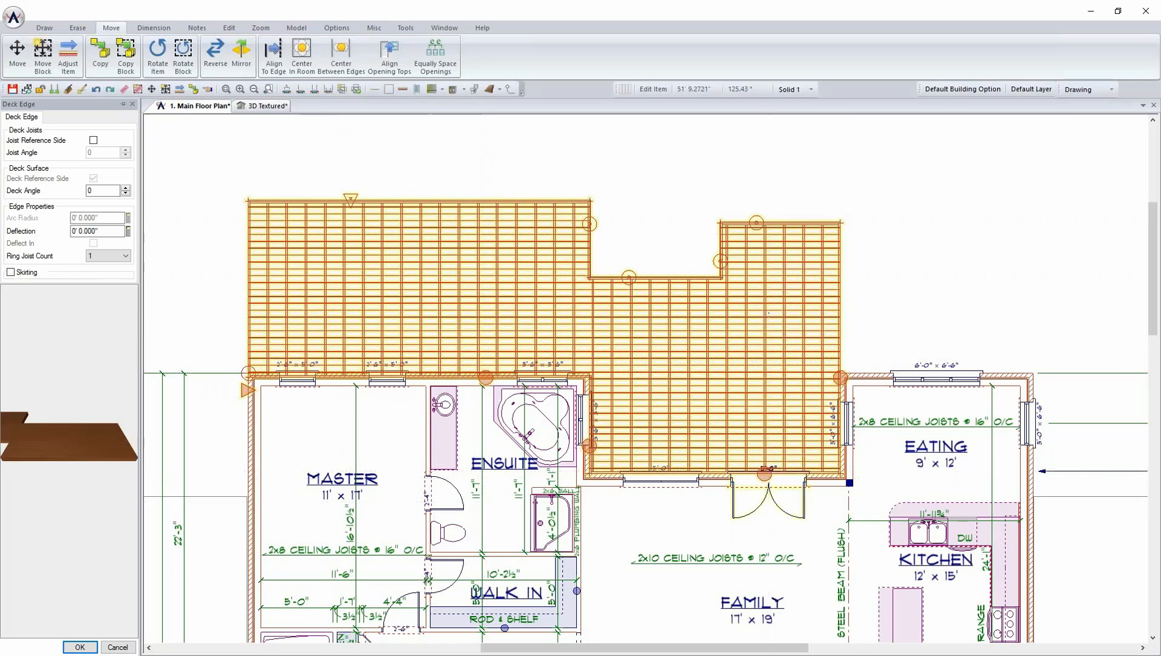
Make the deck edge along the Family room's French door the deck surface reference side and save the plan.
{"action": "right_click", "coordinate": [769, 472]}
{"action": "mouse_move", "coordinate": [893, 480]}
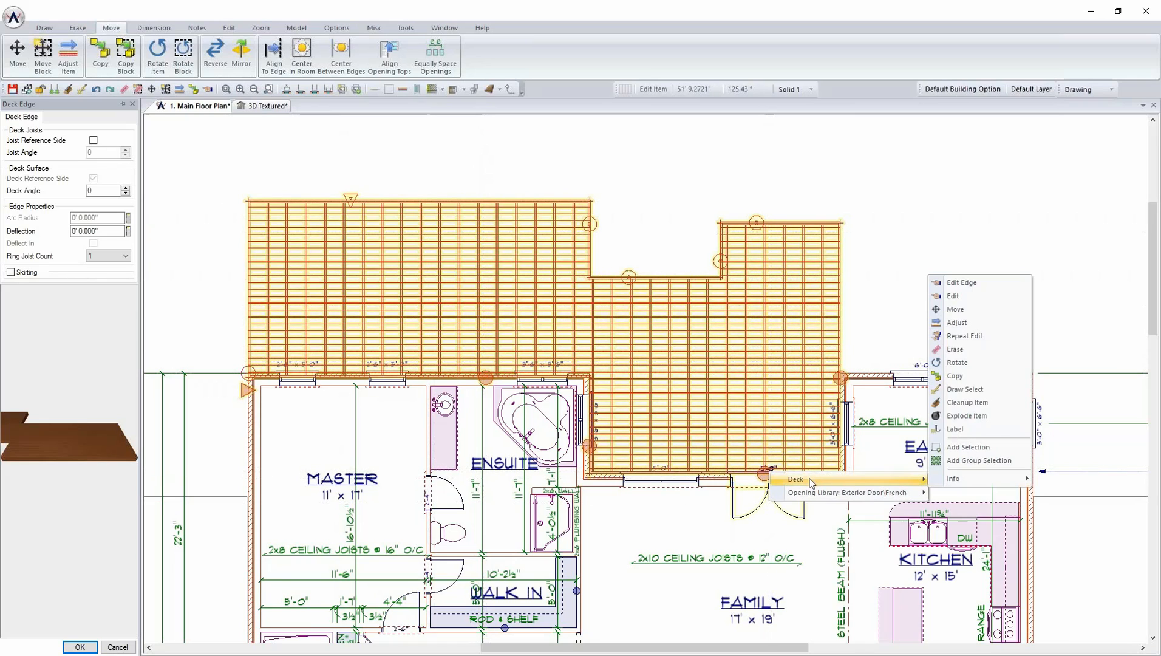
{"action": "left_click", "coordinate": [982, 286]}
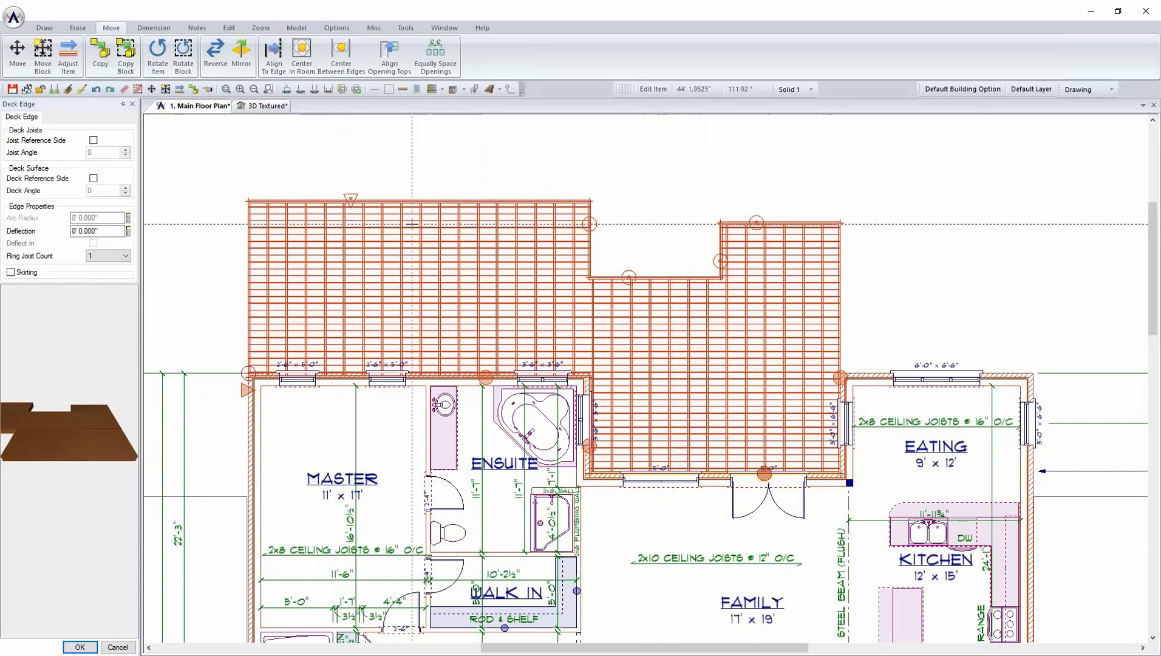
{"action": "left_click", "coordinate": [93, 179]}
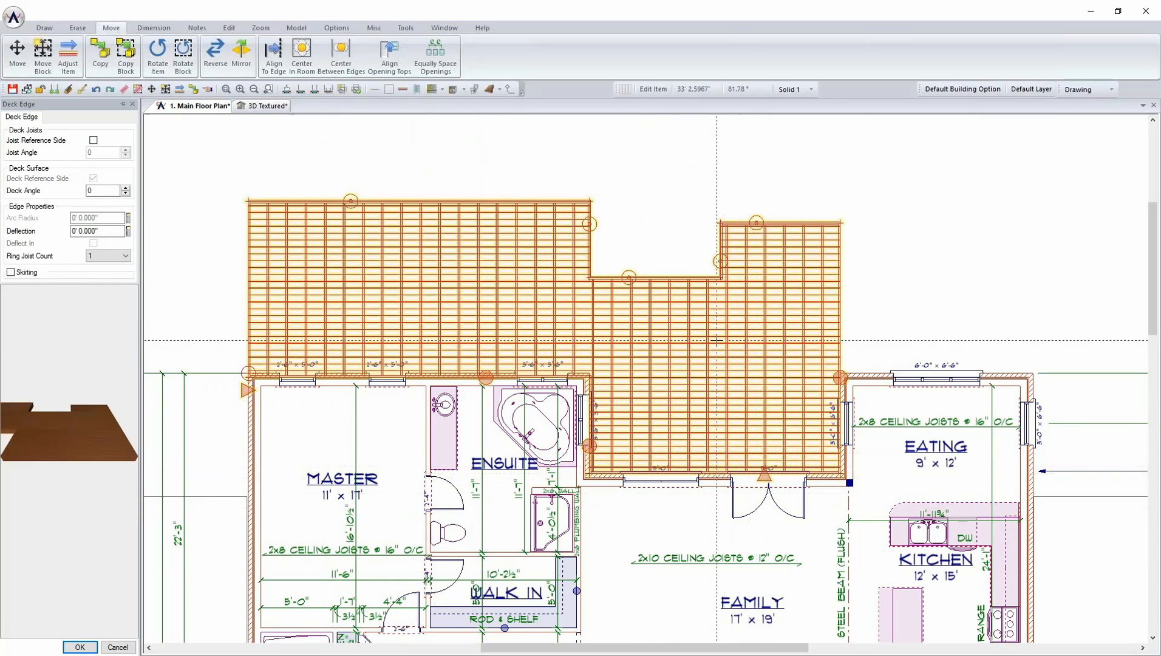
{"action": "left_click", "coordinate": [80, 648]}
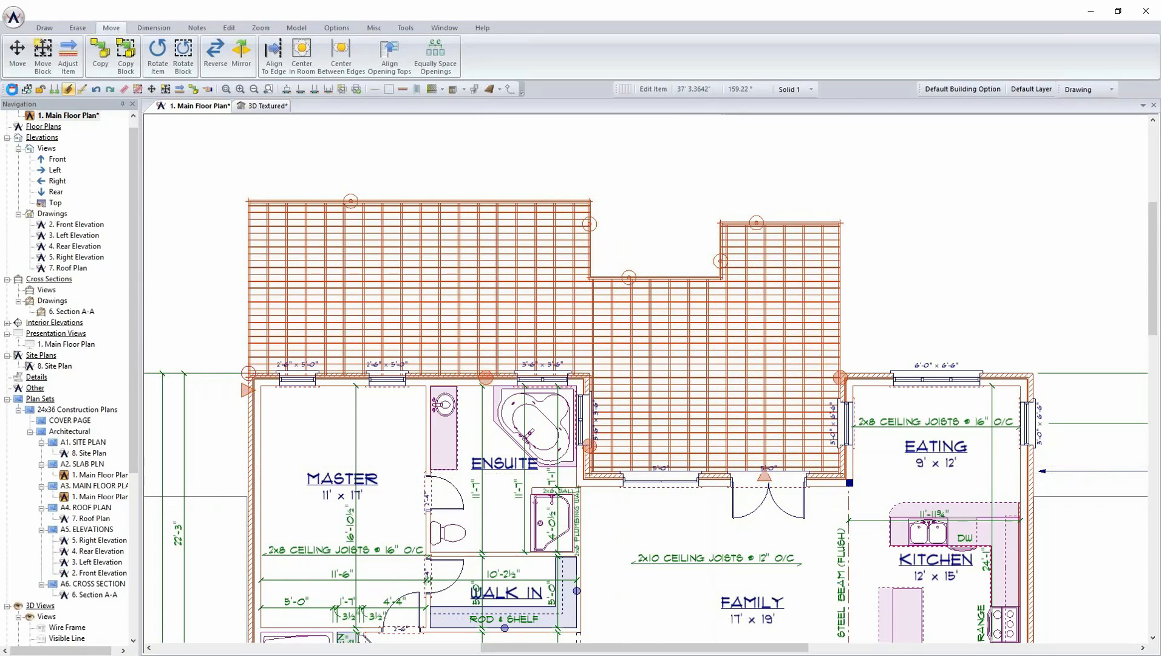
{"action": "left_click", "coordinate": [12, 89]}
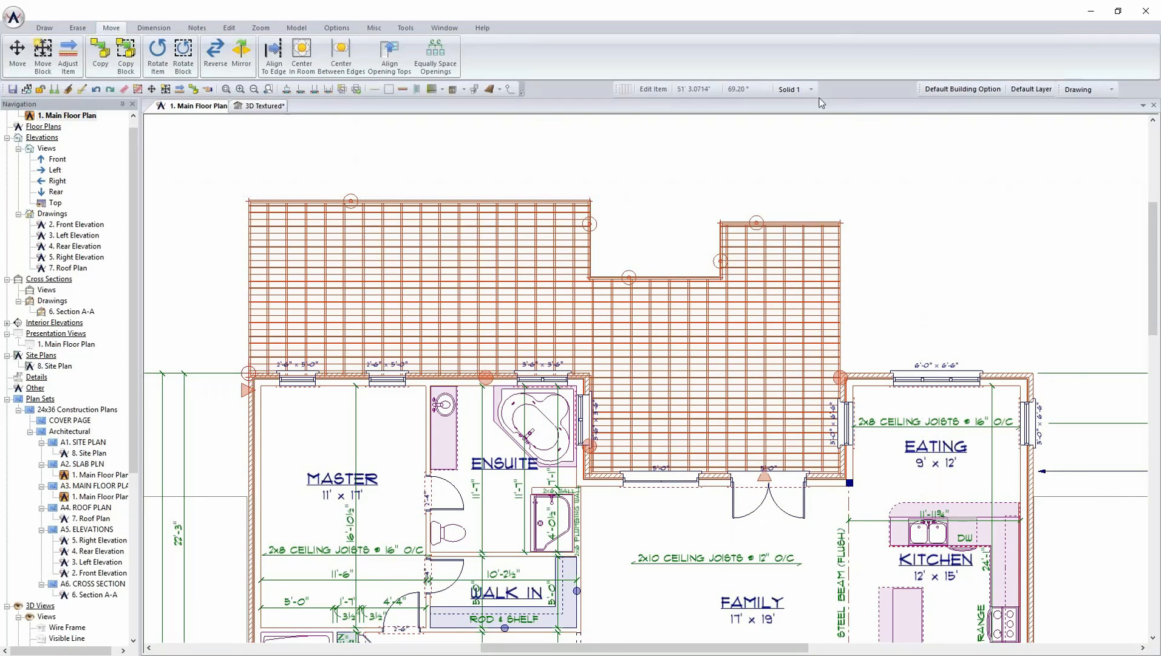
Add item extension lines outward from the deck's outer edges at the Master section and the Eating-side section.
{"action": "scroll", "coordinate": [622, 201], "scroll_direction": "down", "scroll_amount": 2}
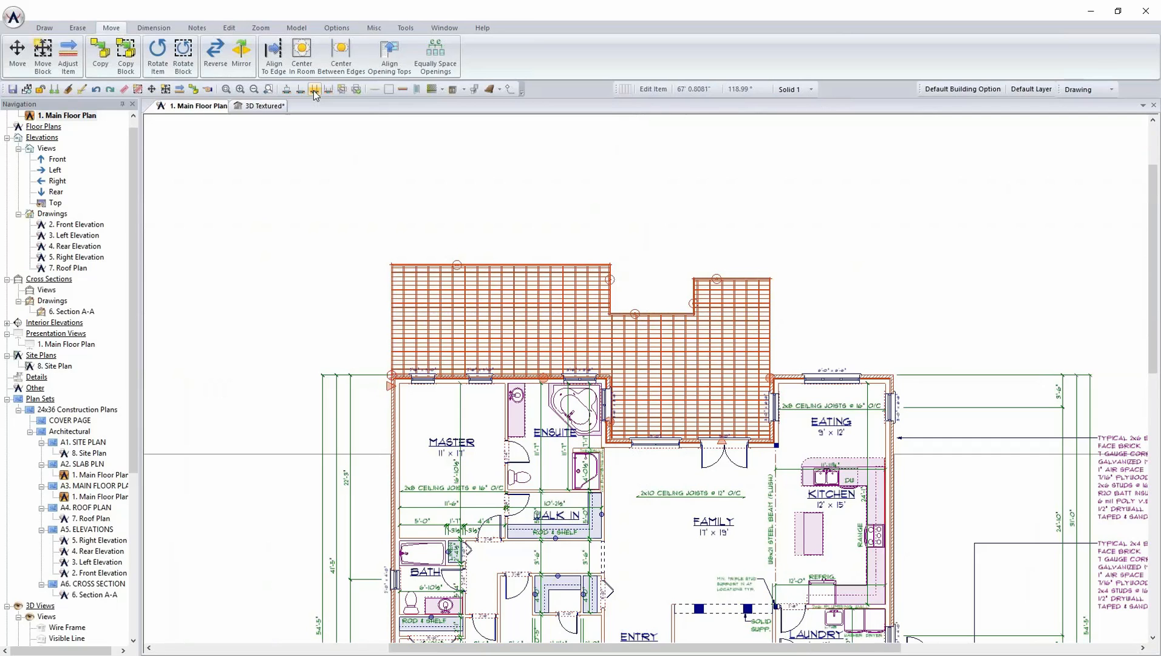
{"action": "left_click", "coordinate": [153, 28]}
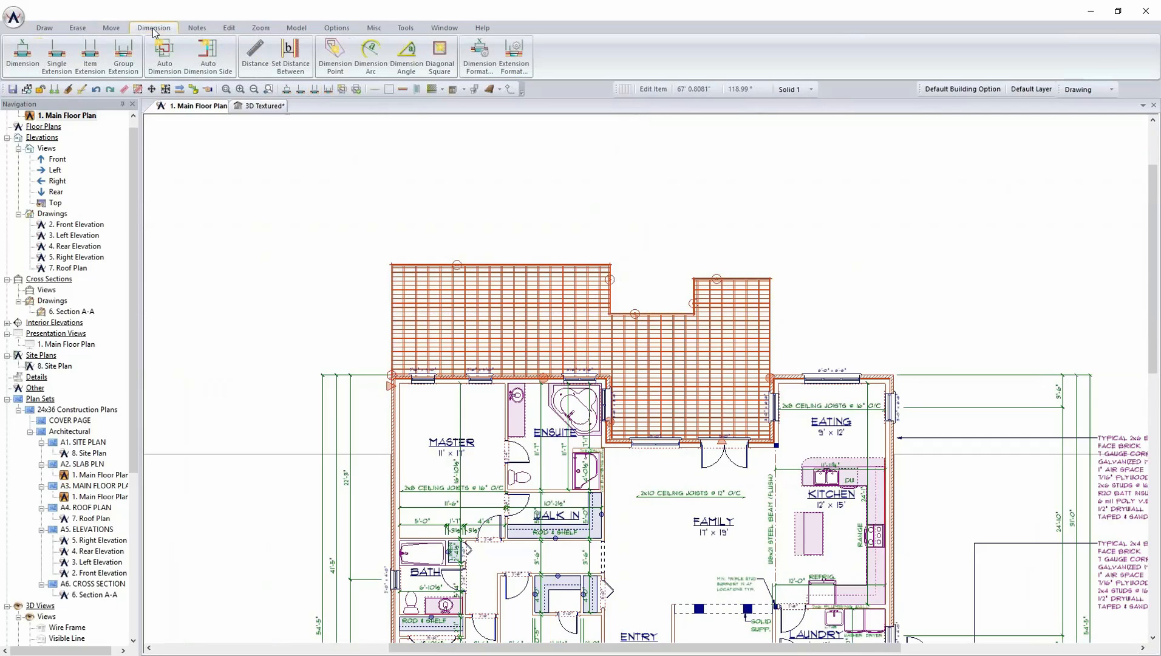
{"action": "left_click", "coordinate": [98, 62]}
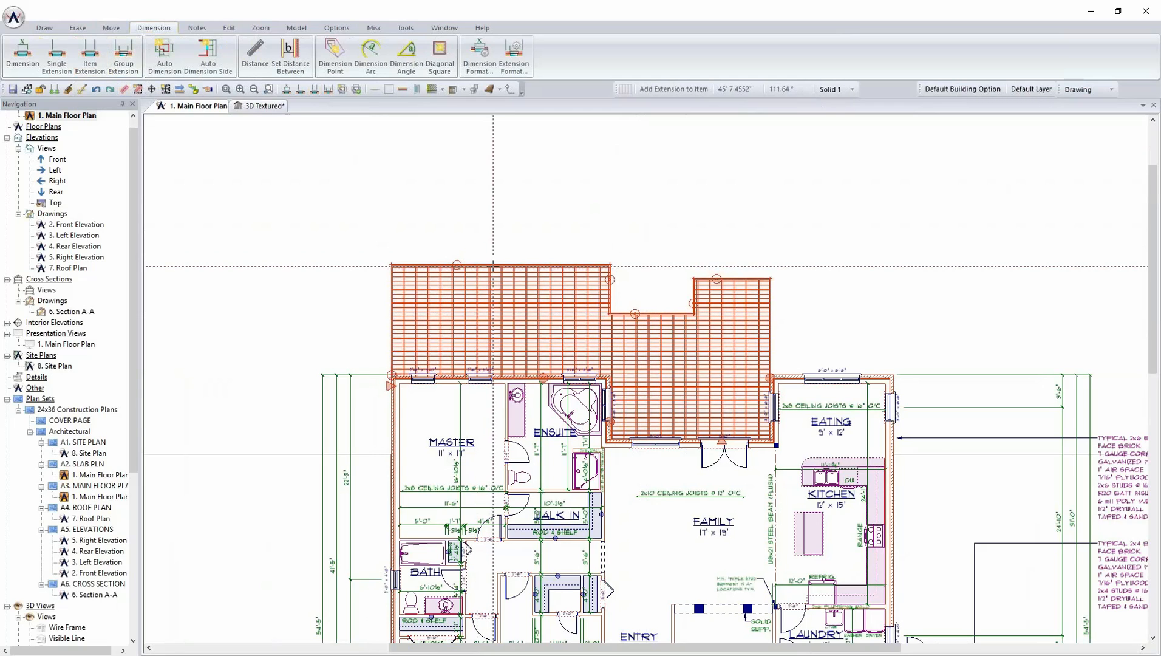
{"action": "left_click_drag", "start_coordinate": [495, 263], "coordinate": [493, 159]}
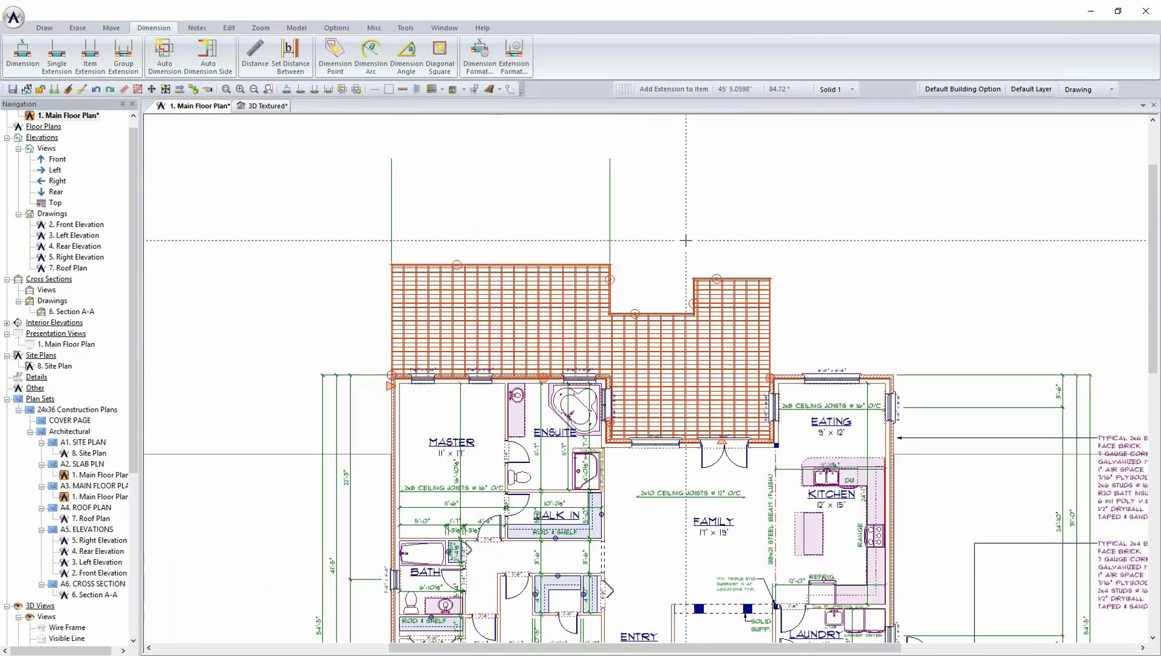
{"action": "left_click_drag", "start_coordinate": [722, 275], "coordinate": [735, 141]}
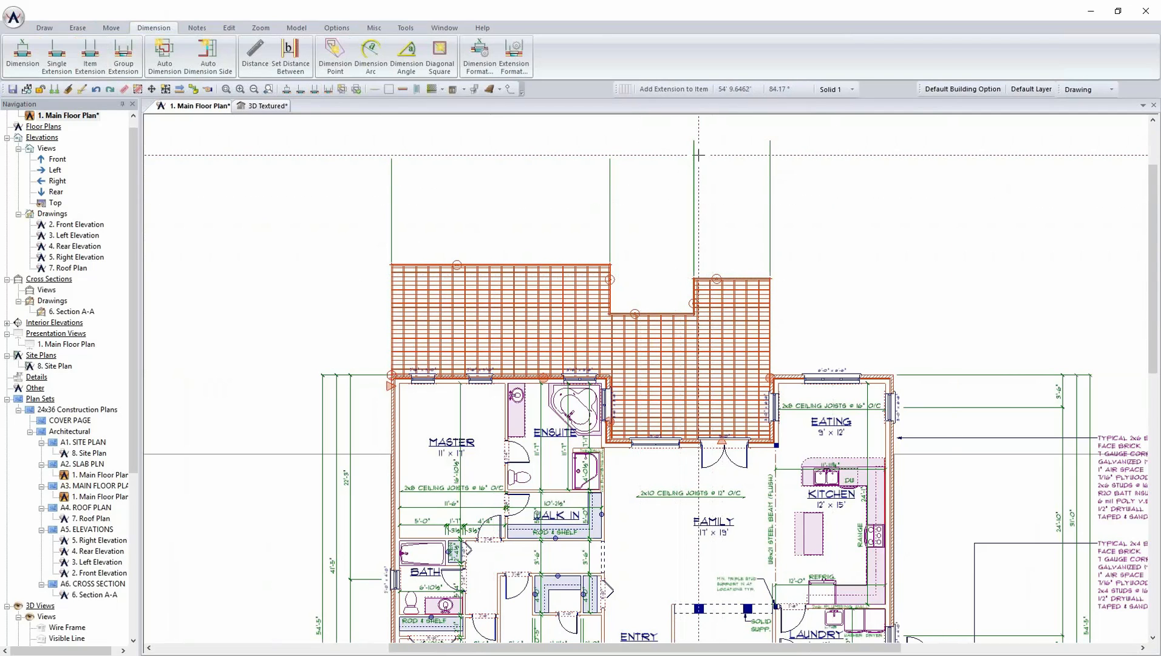
Add single extension lines sideways from both ends of the outer edges of the deck's two projecting sections.
{"action": "left_click", "coordinate": [57, 53]}
{"action": "left_click", "coordinate": [409, 264]}
{"action": "left_click", "coordinate": [326, 264]}
{"action": "left_click", "coordinate": [765, 279]}
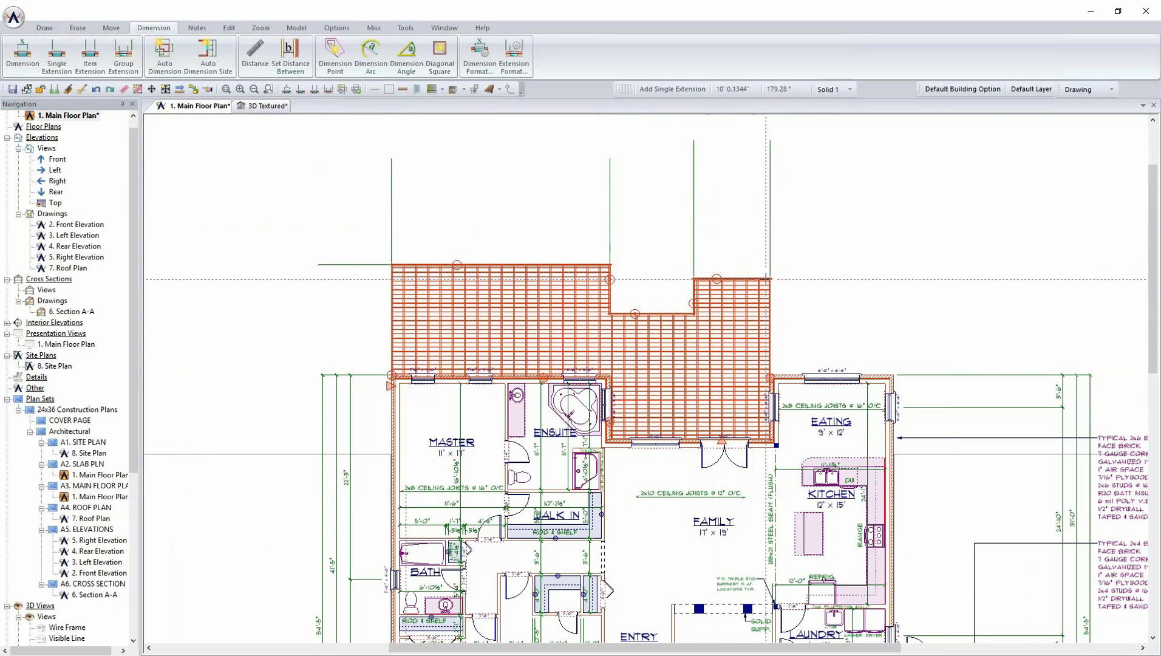
{"action": "left_click", "coordinate": [868, 278]}
{"action": "left_click", "coordinate": [708, 282]}
{"action": "left_click", "coordinate": [654, 278]}
{"action": "left_click", "coordinate": [597, 263]}
{"action": "left_click", "coordinate": [652, 264]}
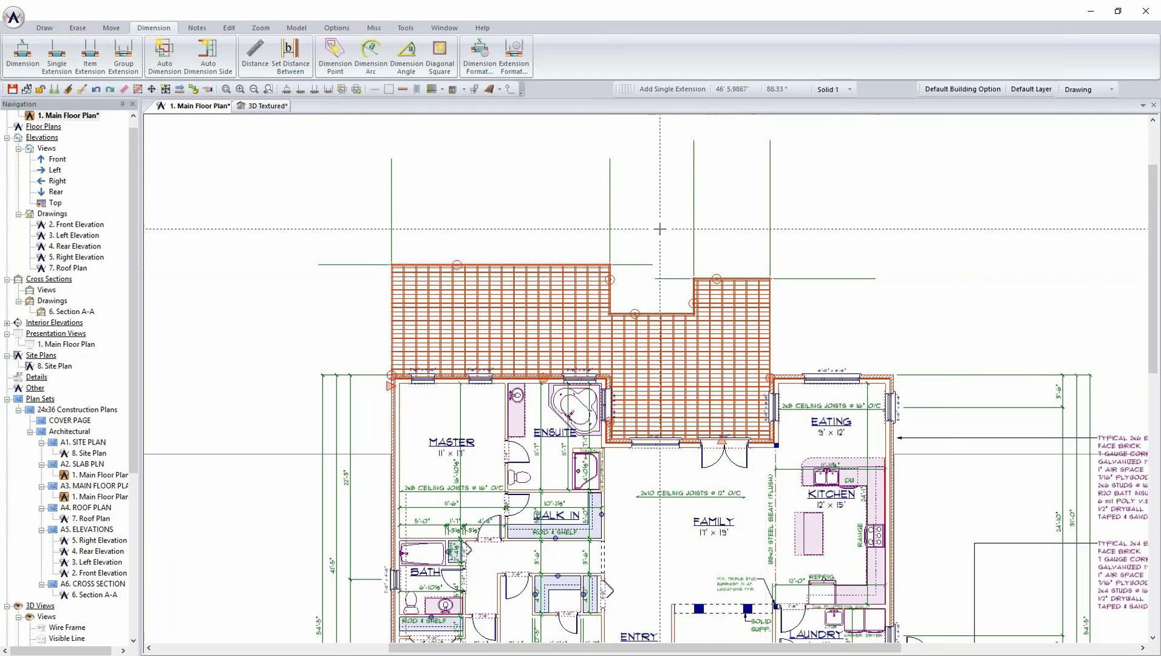
Dimension the deck's depth beside the Master and the widths of its three sections along the outer side.
{"action": "left_click", "coordinate": [28, 59]}
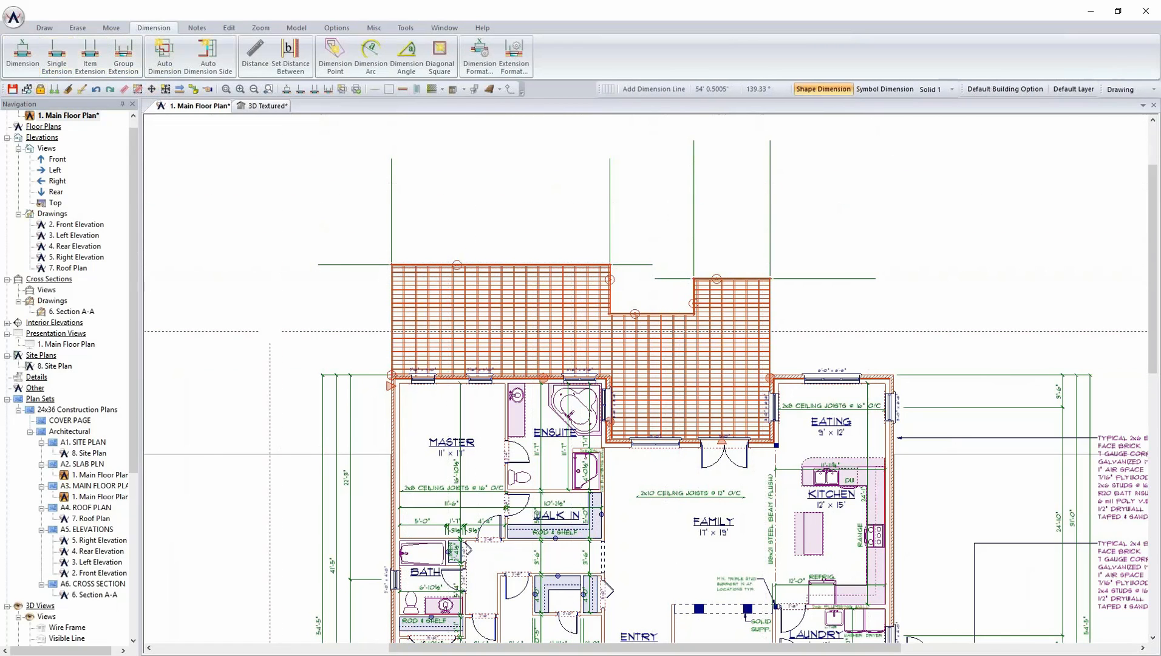
{"action": "left_click", "coordinate": [351, 382]}
{"action": "left_click", "coordinate": [357, 258]}
{"action": "left_click", "coordinate": [358, 218]}
{"action": "left_click", "coordinate": [772, 216]}
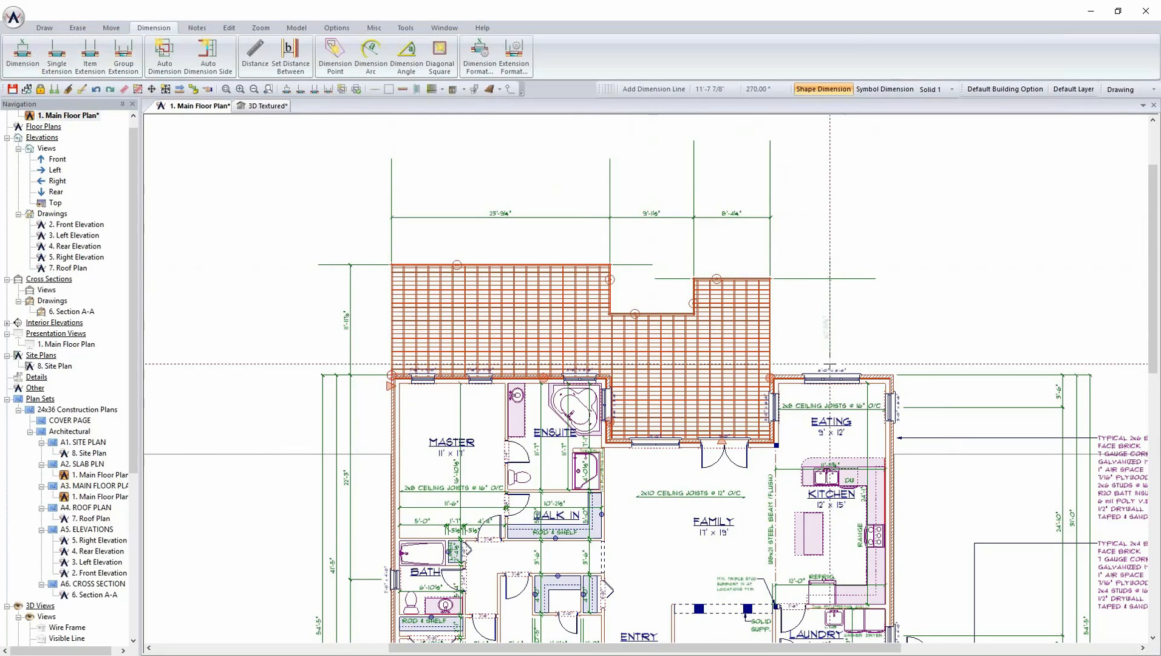
Dimension the deck's depth on the Eating side and the depths of the two jogs beside the recess.
{"action": "left_click", "coordinate": [831, 377]}
{"action": "left_click", "coordinate": [670, 271]}
{"action": "left_click", "coordinate": [670, 321]}
{"action": "left_click", "coordinate": [636, 258]}
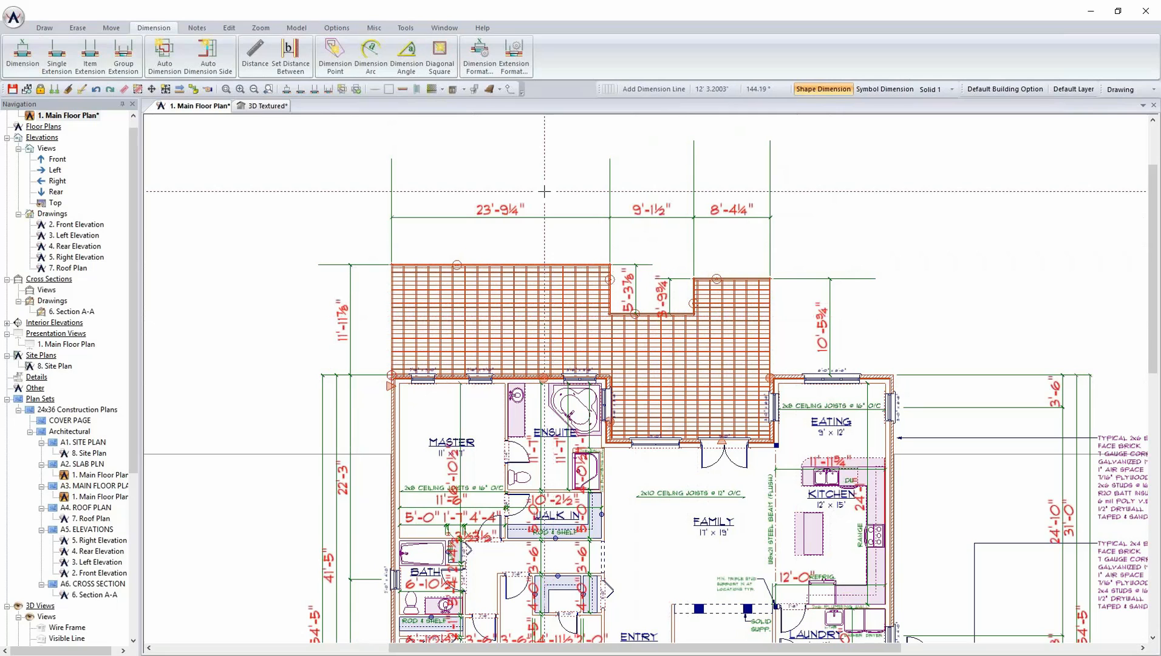
Set the deck's depth dimension beside the Master to 12' by moving the outer edge outward.
{"action": "right_click", "coordinate": [349, 330]}
{"action": "left_click", "coordinate": [378, 397]}
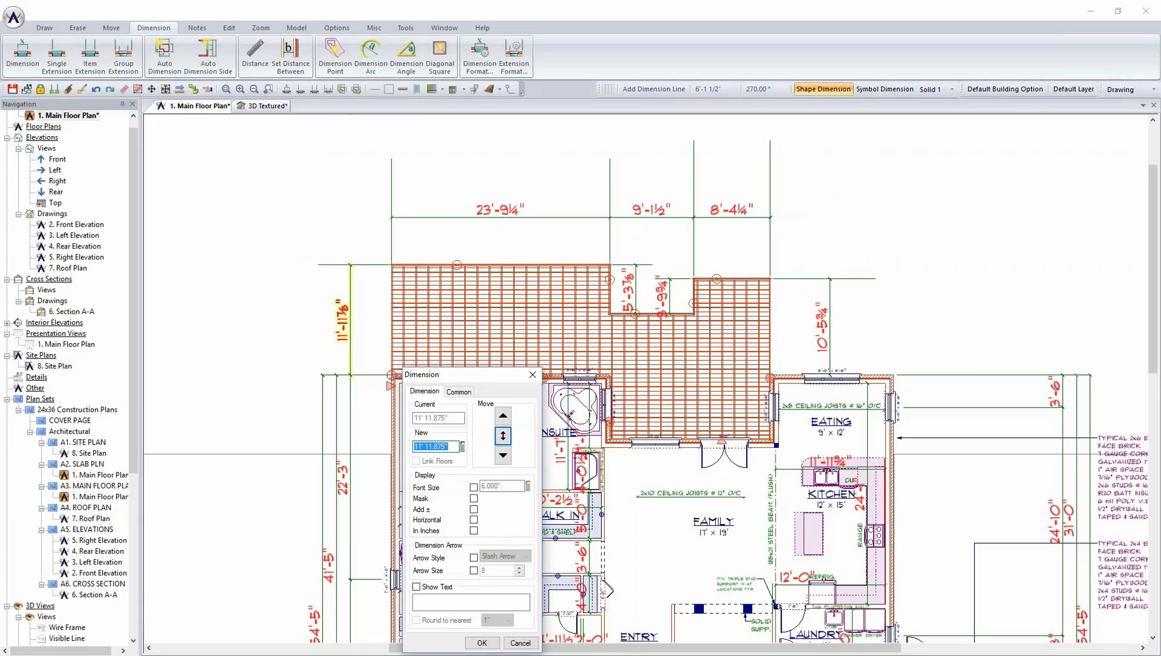
{"action": "type", "text": "12'"}
{"action": "left_click", "coordinate": [503, 418]}
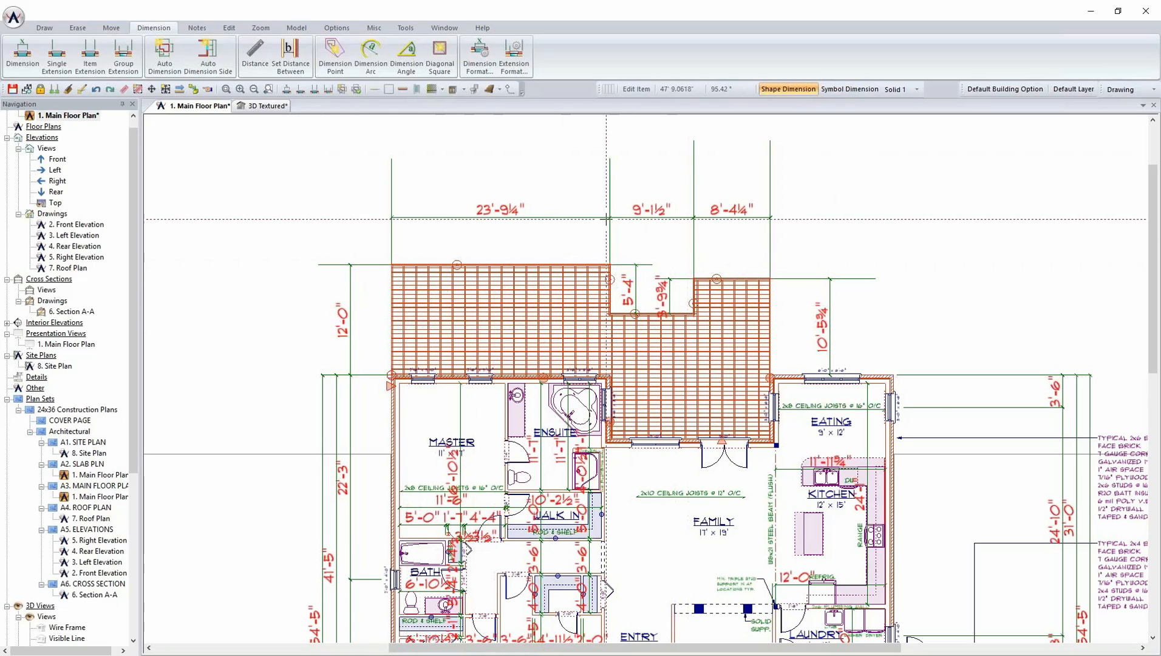
Set the width of the deck's Master section to 23'9" by moving its jog edge beside the recess.
{"action": "right_click", "coordinate": [502, 216]}
{"action": "left_click", "coordinate": [542, 237]}
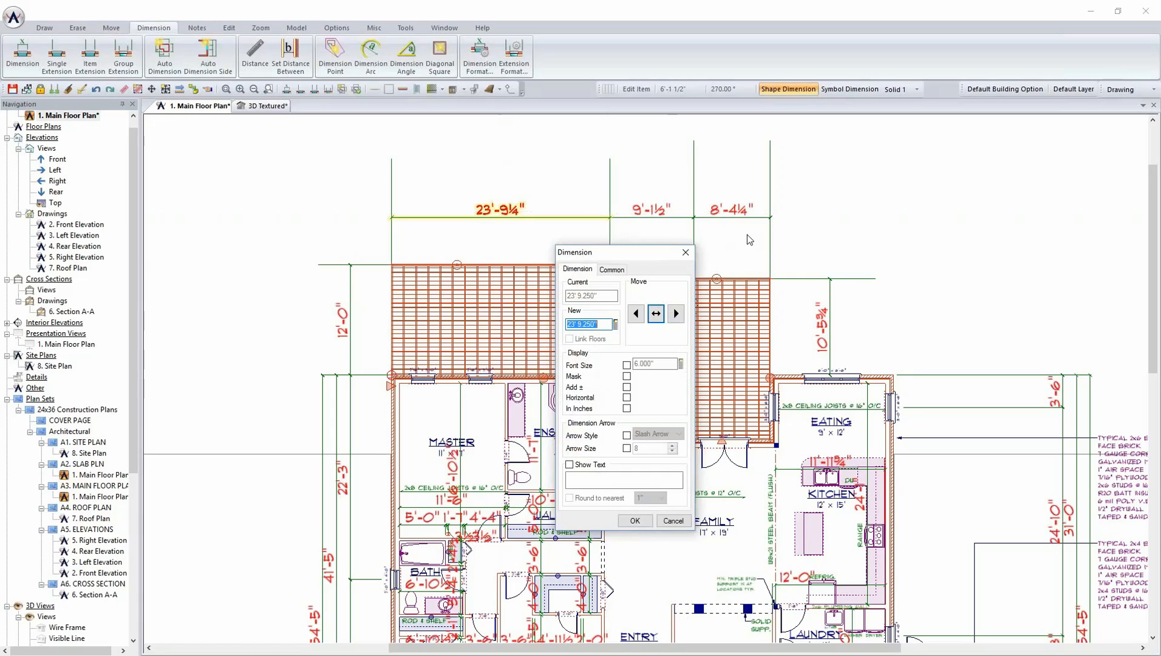
{"action": "type", "text": "23'9"}
{"action": "key", "text": "Tab"}
{"action": "left_click", "coordinate": [676, 314]}
{"action": "key", "text": "Return"}
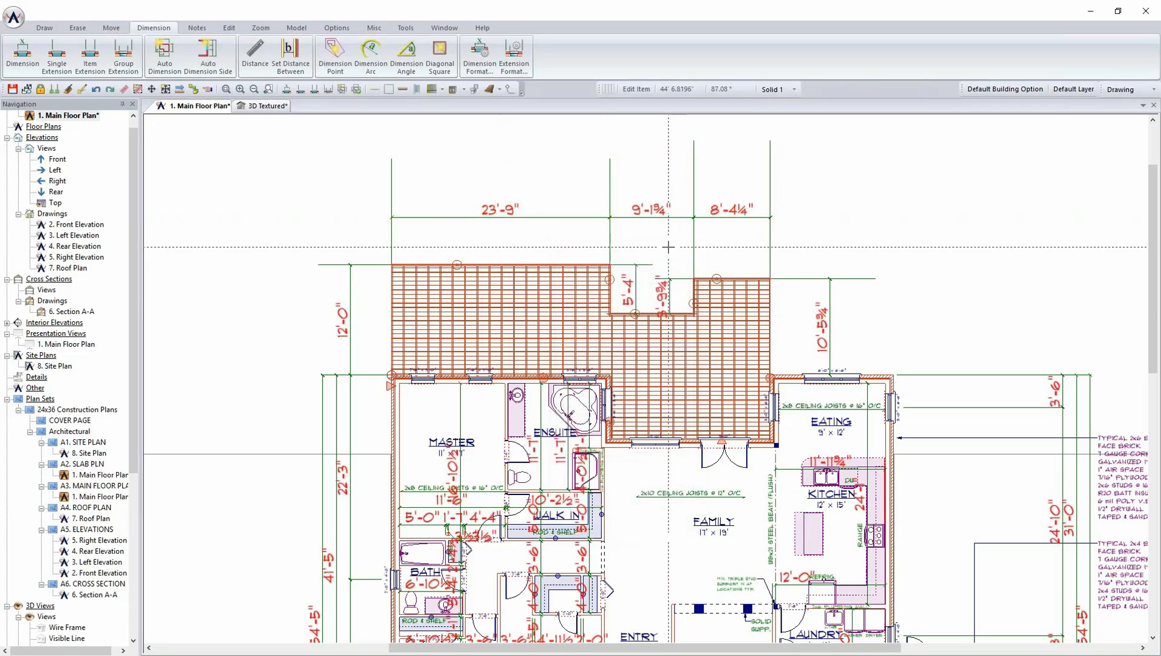
Set the width of the deck's middle recess to 10' 0".
{"action": "right_click", "coordinate": [660, 216]}
{"action": "left_click", "coordinate": [688, 241]}
{"action": "type", "text": "10' 0.000\""}
{"action": "key", "text": "Return"}
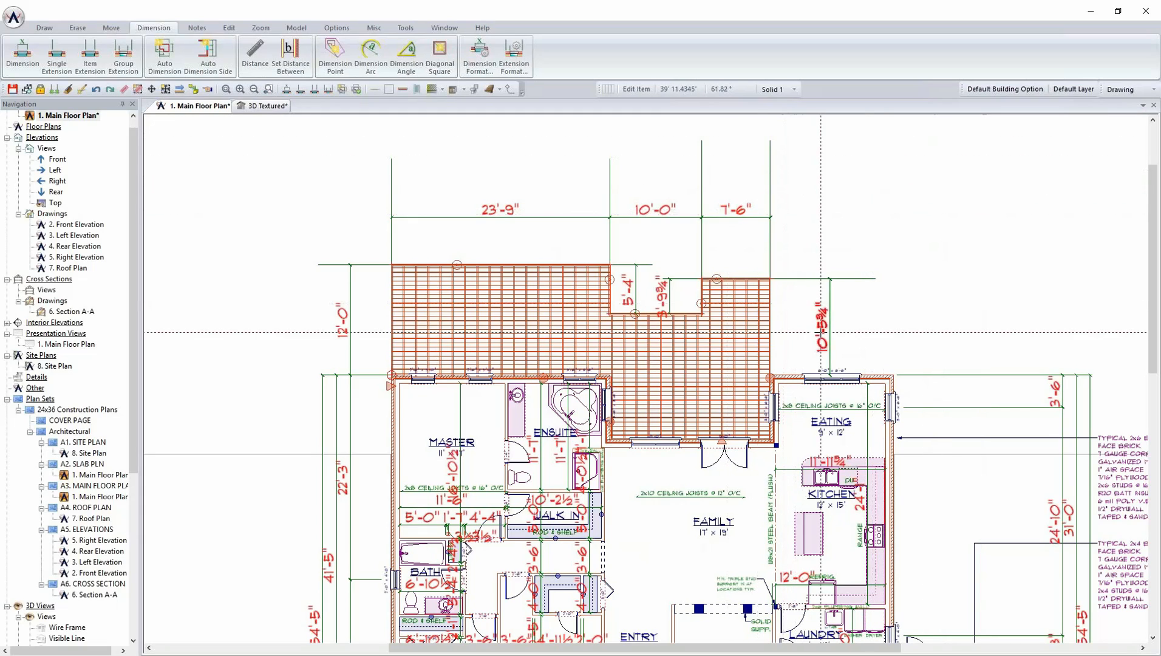
Set the deck's depth dimension on the Eating side to 9'10".
{"action": "right_click", "coordinate": [828, 332]}
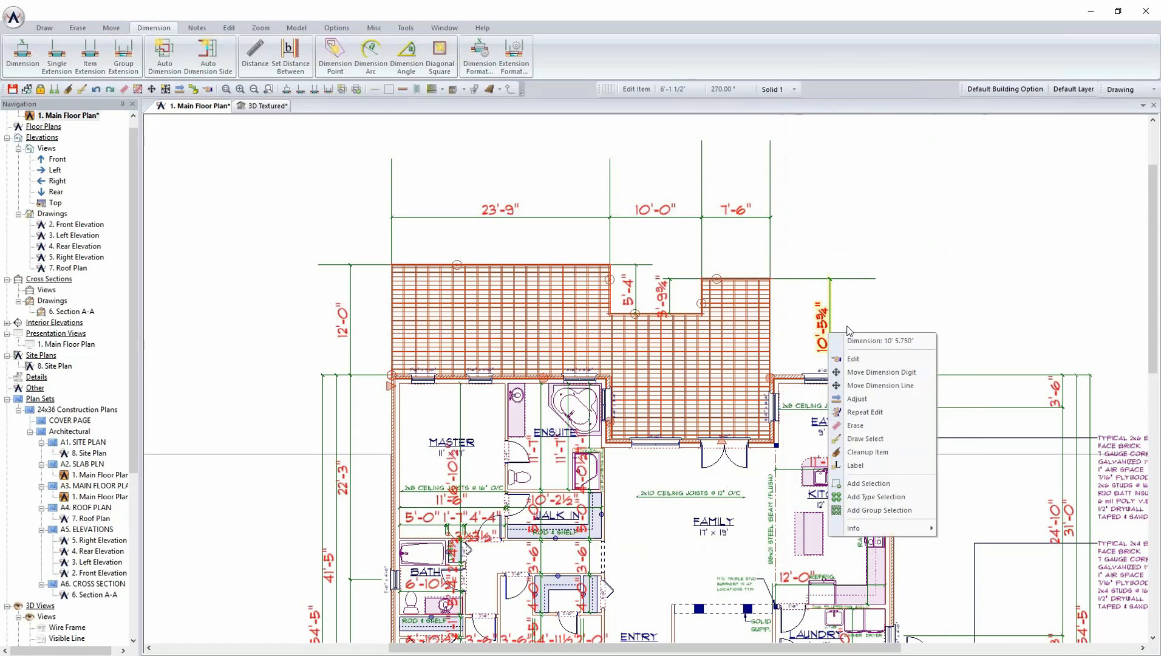
{"action": "left_click", "coordinate": [850, 351]}
{"action": "type", "text": "9'10"}
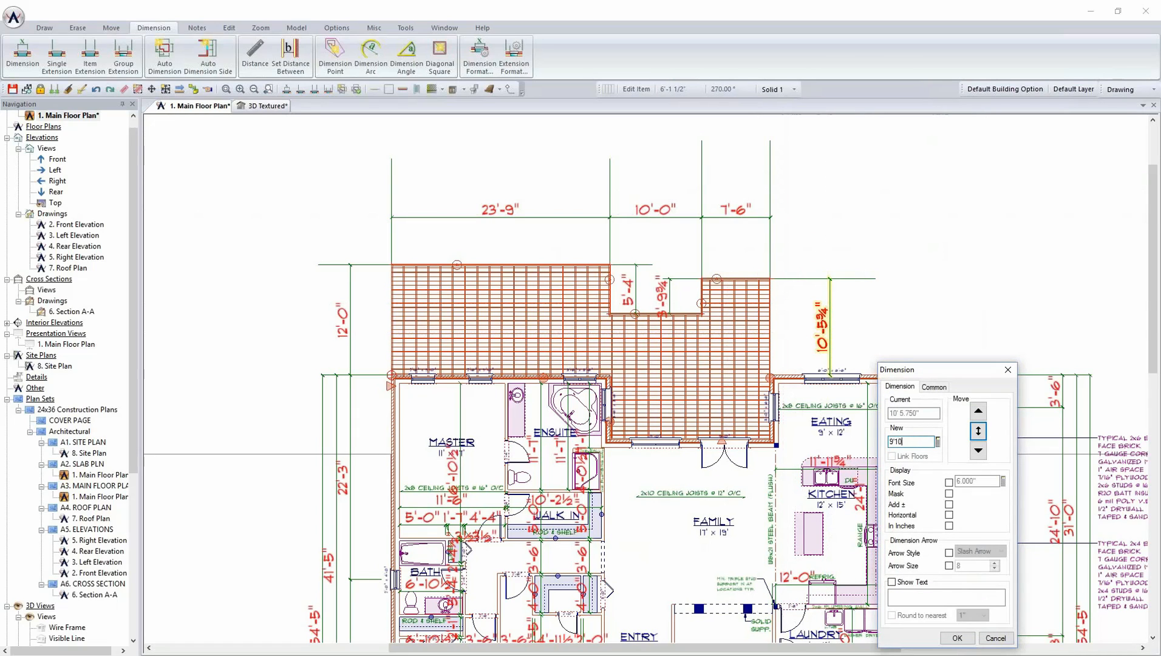
{"action": "key", "text": "Return"}
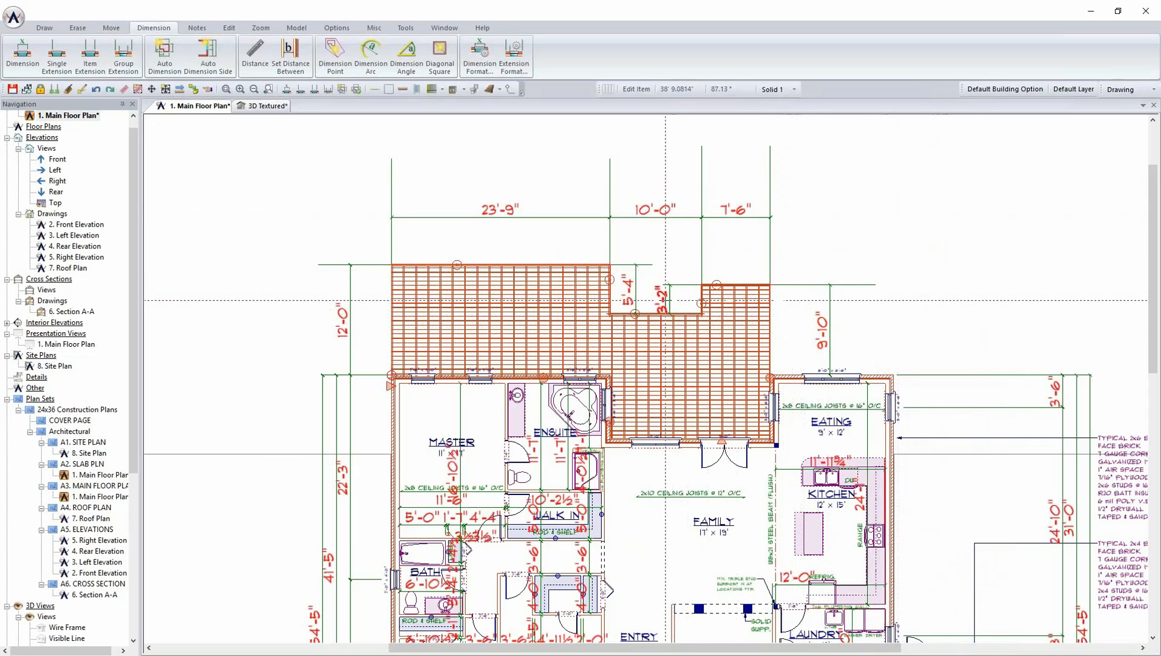
Set the deck's depth dimension on the Eating side to 10' 0" and save the drawing.
{"action": "right_click", "coordinate": [665, 298]}
{"action": "left_click", "coordinate": [911, 300]}
{"action": "right_click", "coordinate": [831, 339]}
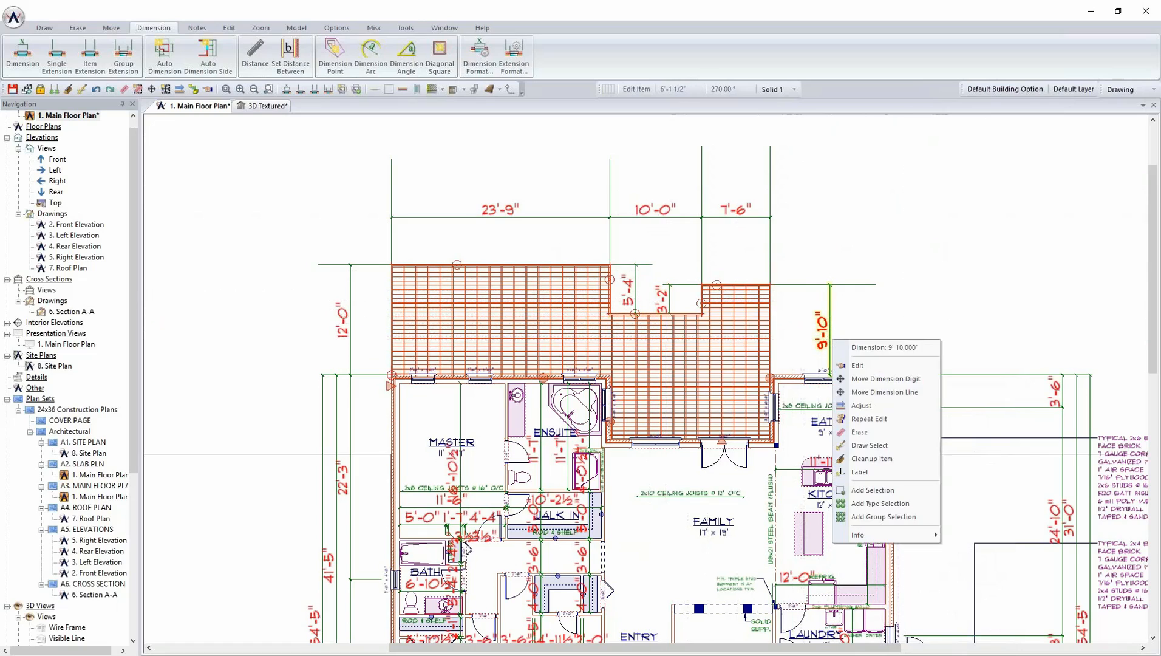
{"action": "left_click", "coordinate": [857, 366]}
{"action": "type", "text": "10' 0.000\""}
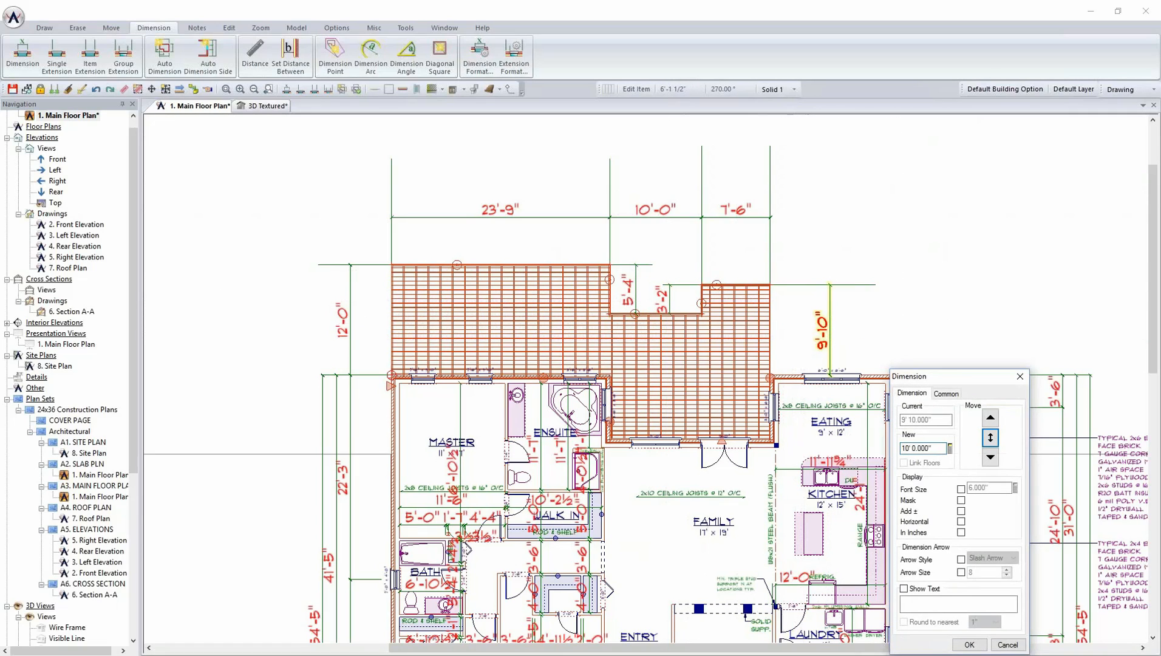
{"action": "key", "text": "Return"}
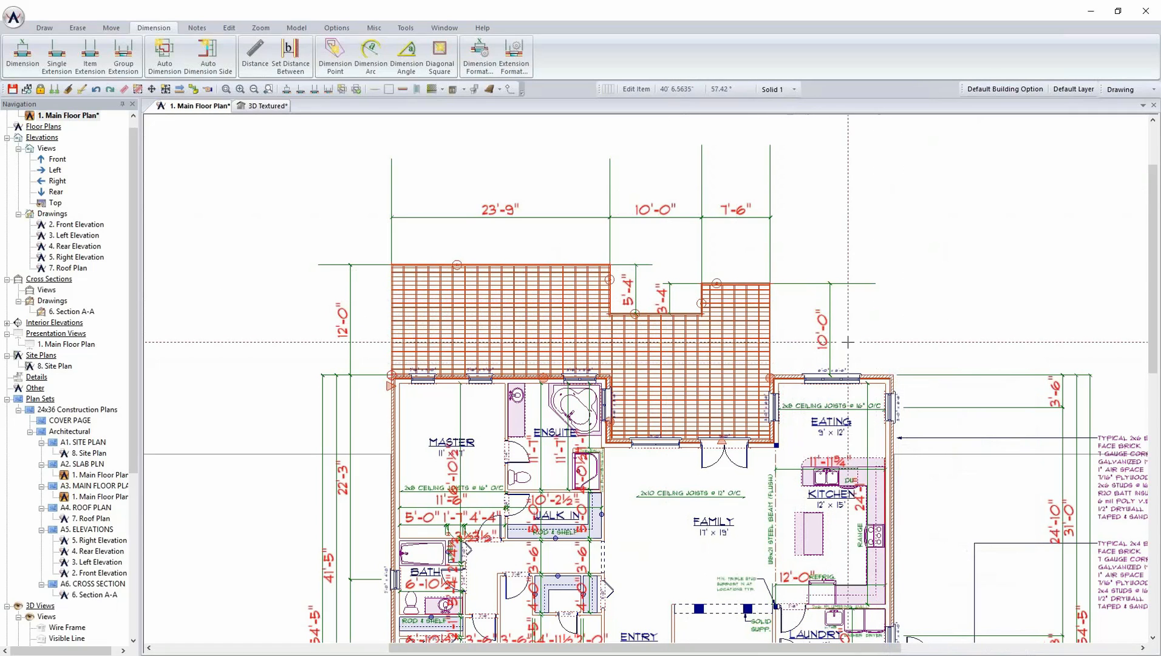
{"action": "key", "text": "ctrl+s"}
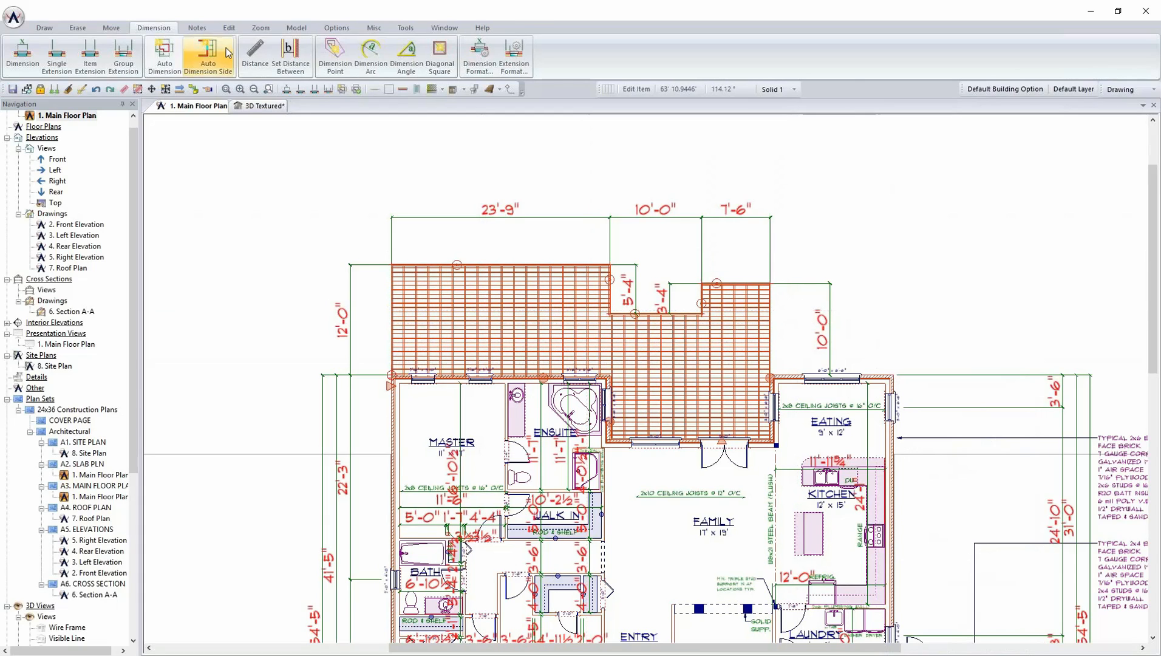
Examine the resized deck from below and above in the 3D Textured view, and return to the main floor plan.
{"action": "left_click", "coordinate": [261, 106]}
{"action": "left_click", "coordinate": [651, 392]}
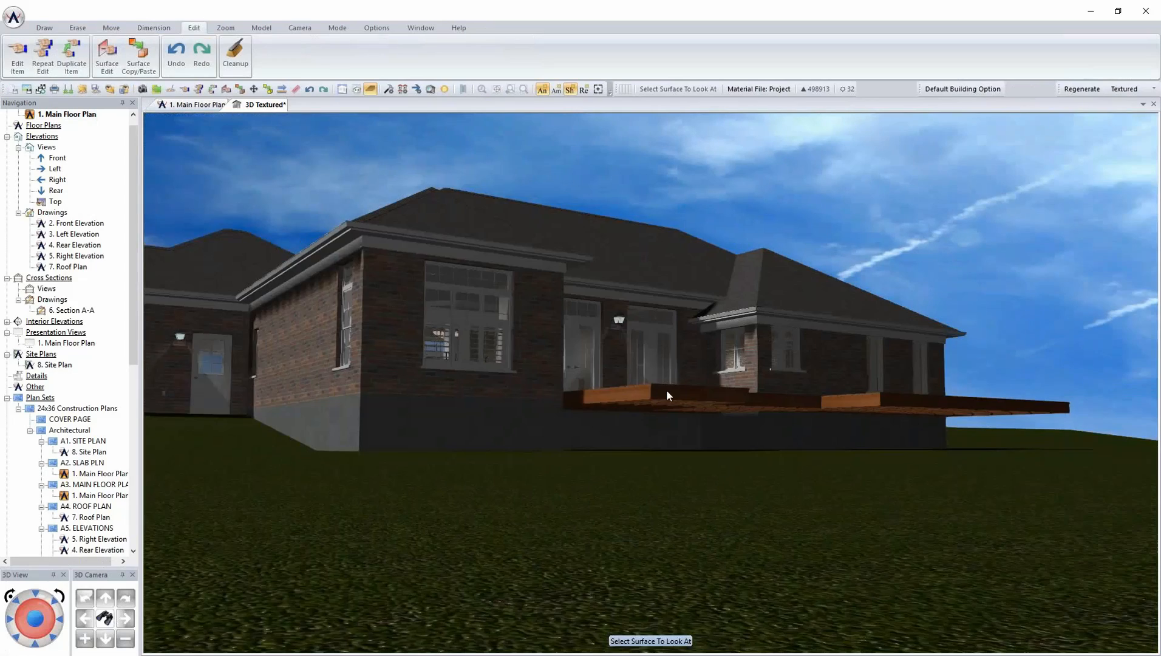
{"action": "left_click", "coordinate": [667, 392]}
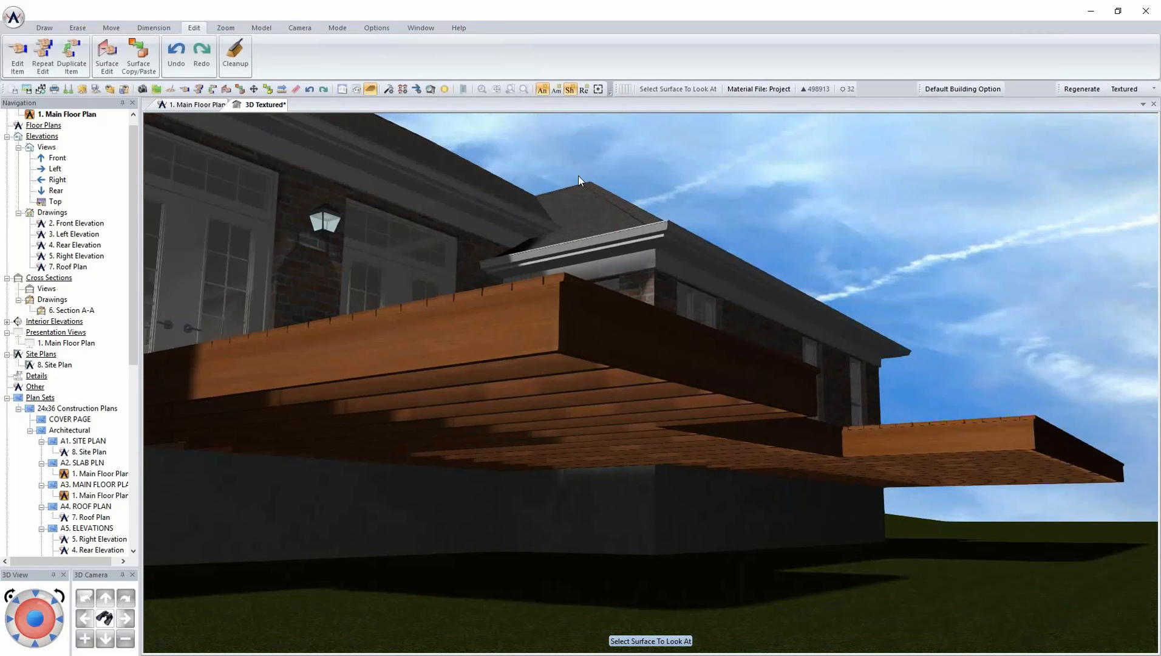
{"action": "left_click", "coordinate": [612, 314]}
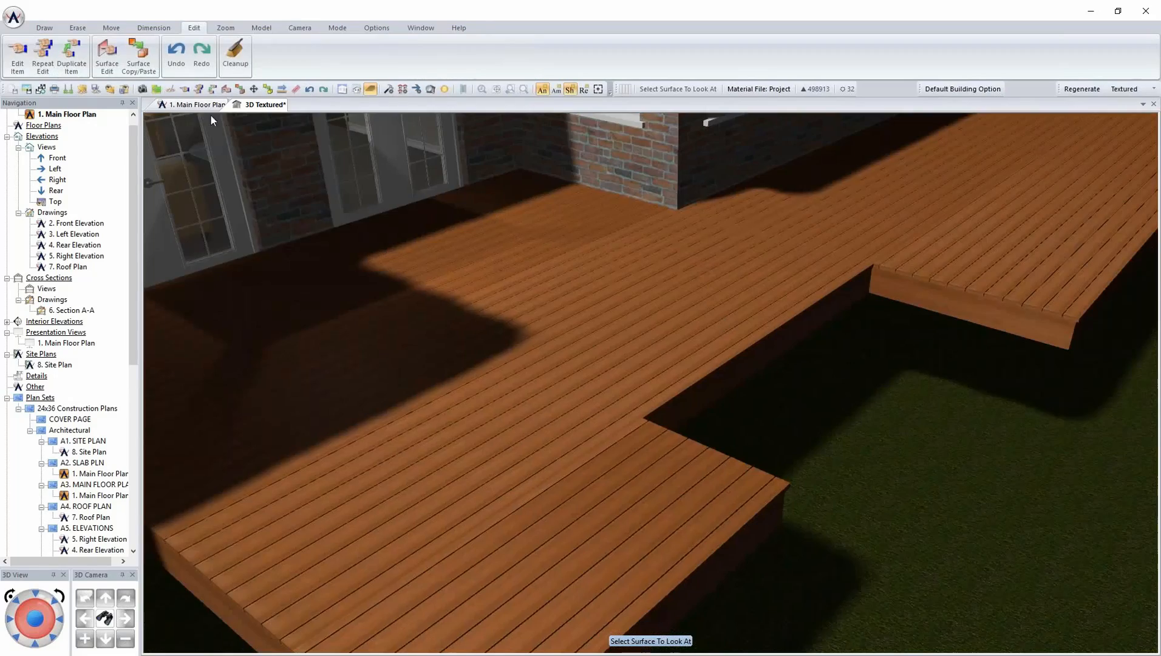
{"action": "left_click", "coordinate": [198, 107]}
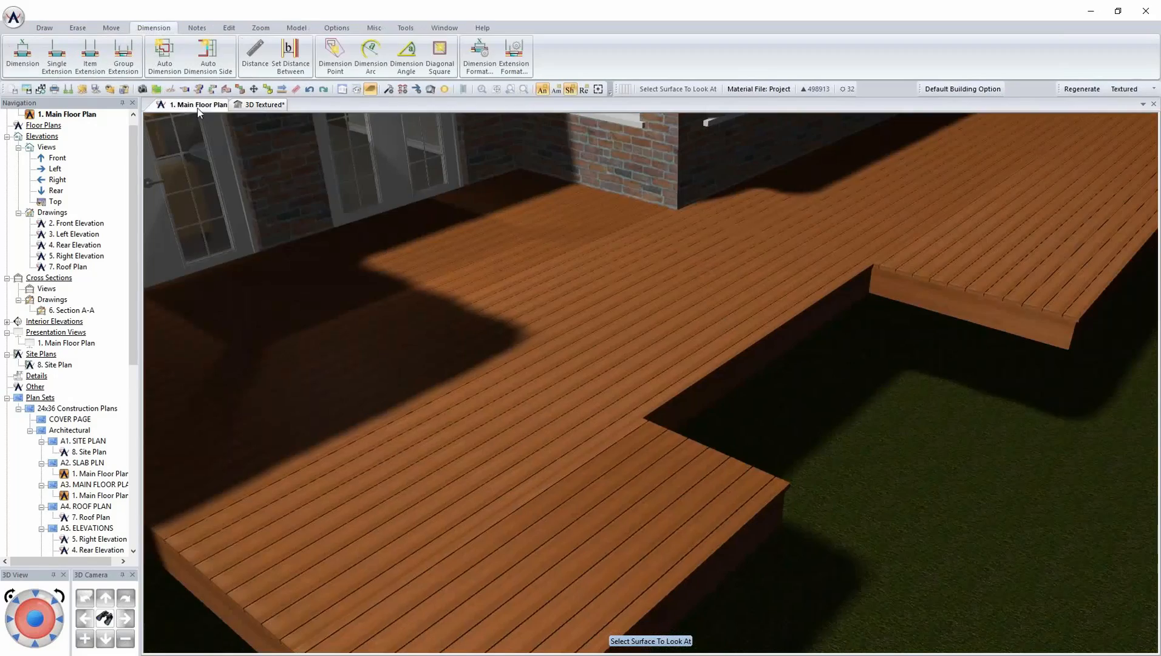
Draw a 3 - 2x10 Pressure Treated deck beam across the deck's full width, in line with the recess's edge.
{"action": "scroll", "coordinate": [646, 379], "scroll_direction": "up", "scroll_amount": 3}
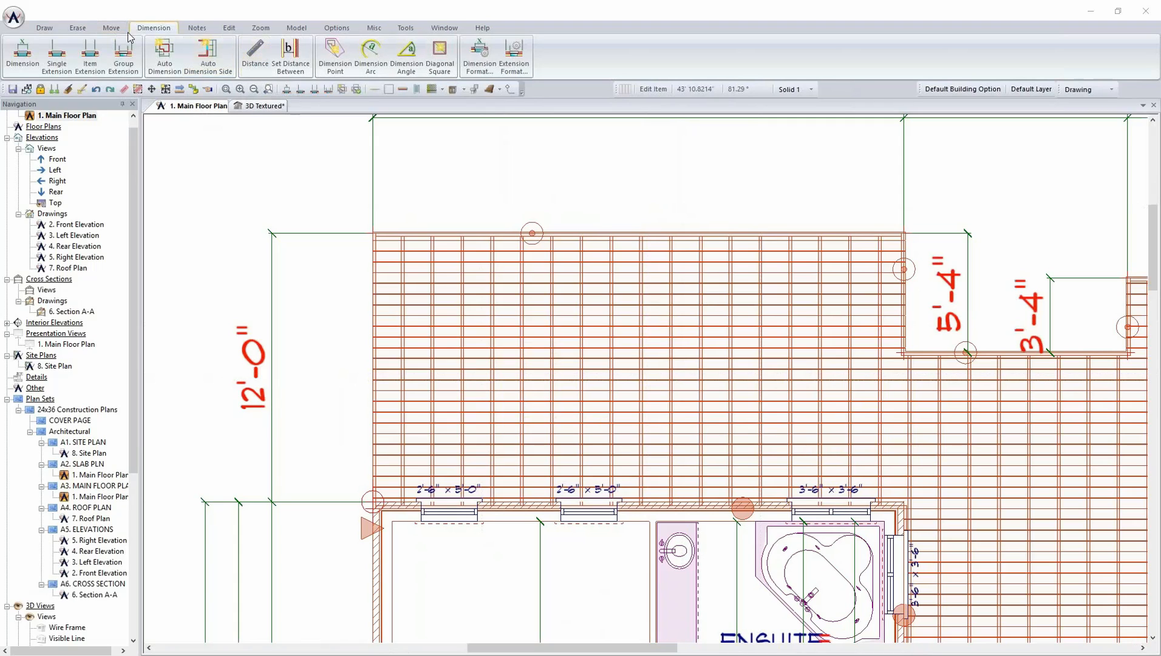
{"action": "left_click", "coordinate": [44, 27]}
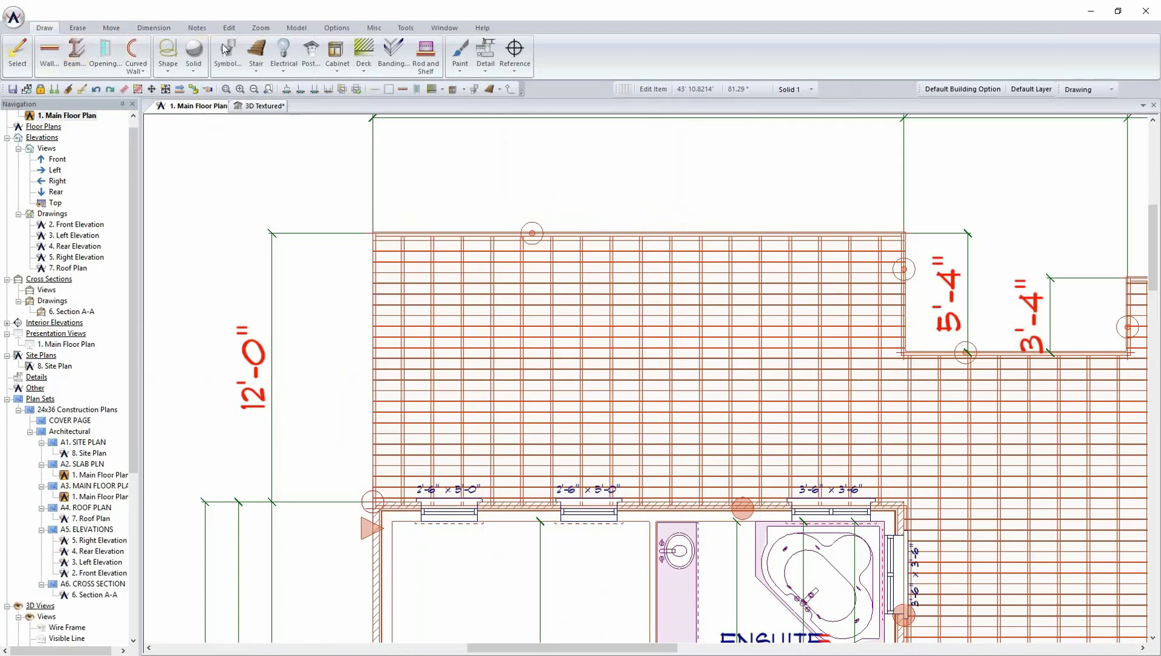
{"action": "left_click", "coordinate": [364, 58]}
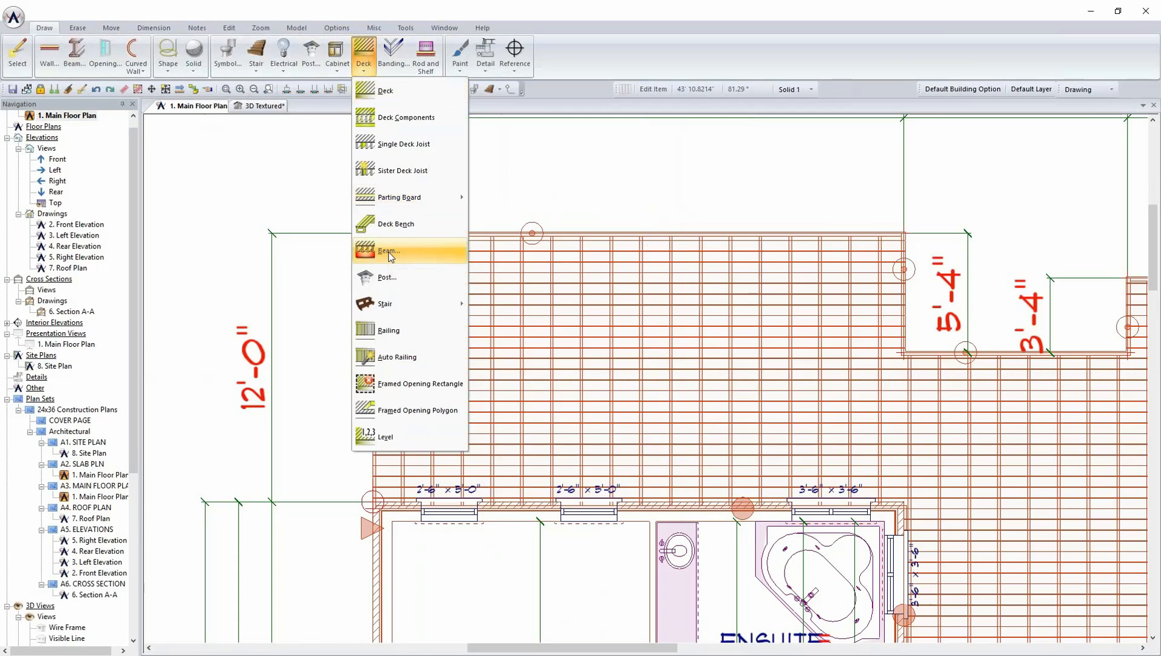
{"action": "left_click", "coordinate": [388, 250]}
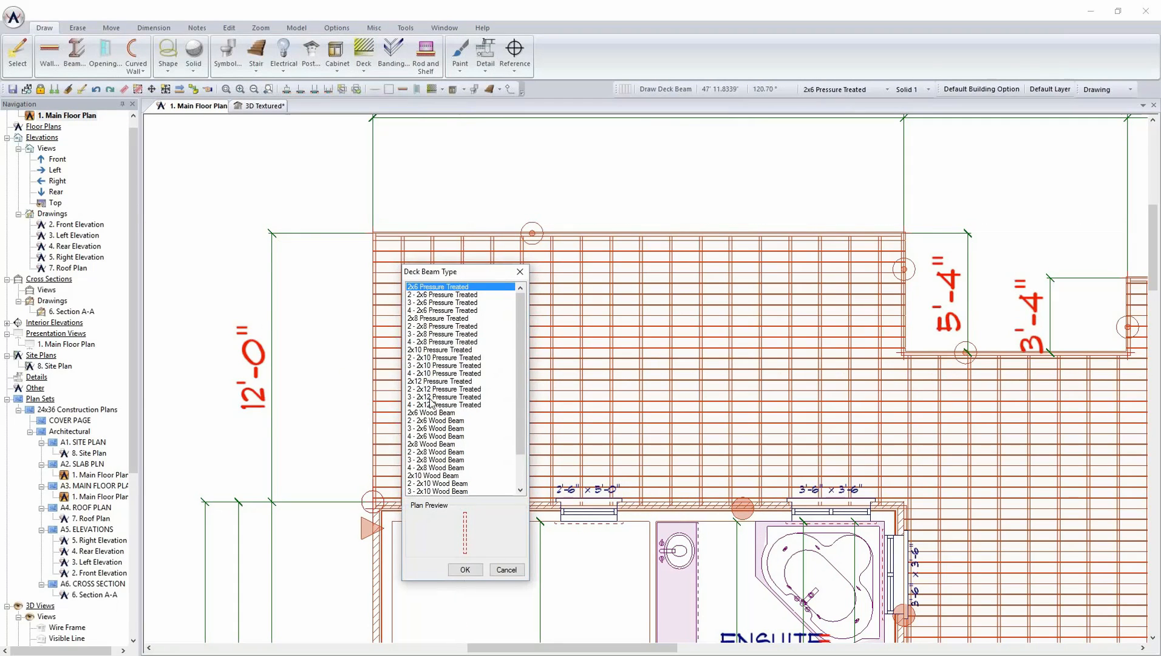
{"action": "left_click", "coordinate": [431, 365]}
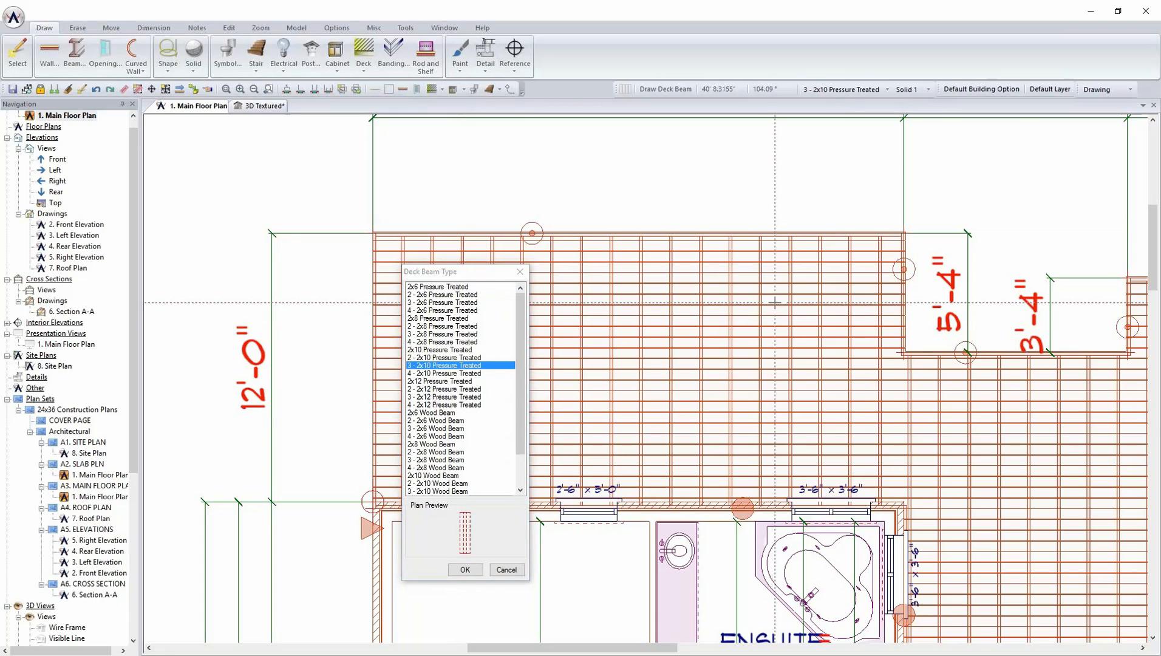
{"action": "left_click", "coordinate": [465, 570]}
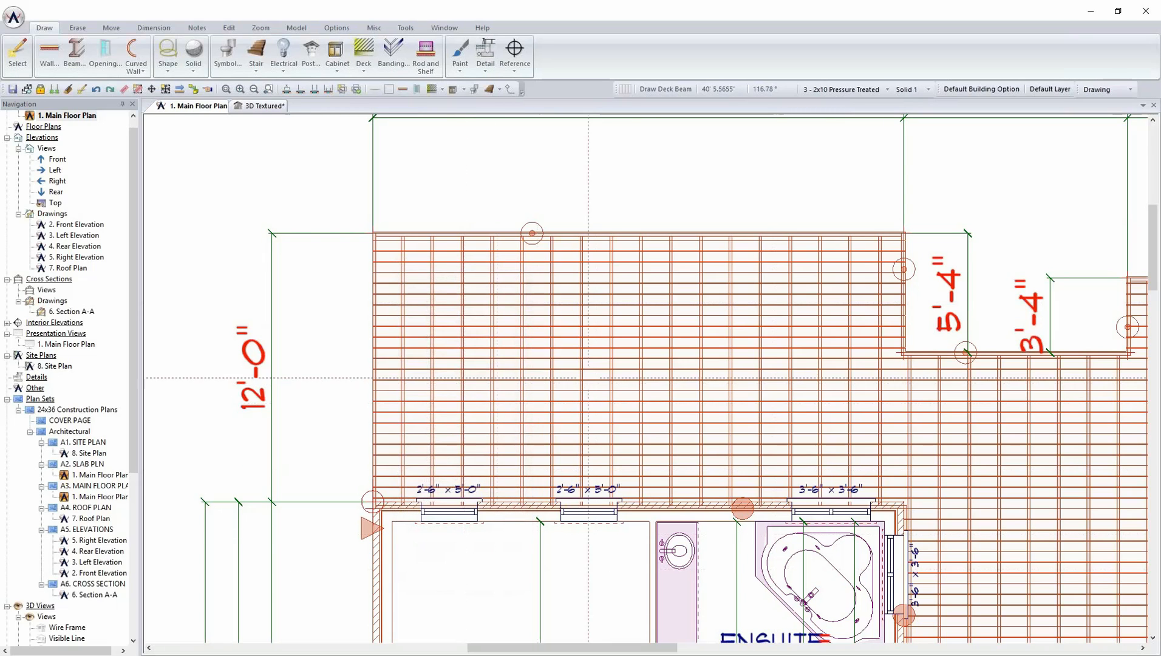
{"action": "middle_click_drag", "start_coordinate": [569, 373], "coordinate": [530, 355]}
{"action": "scroll", "coordinate": [530, 355], "scroll_direction": "down", "scroll_amount": 3}
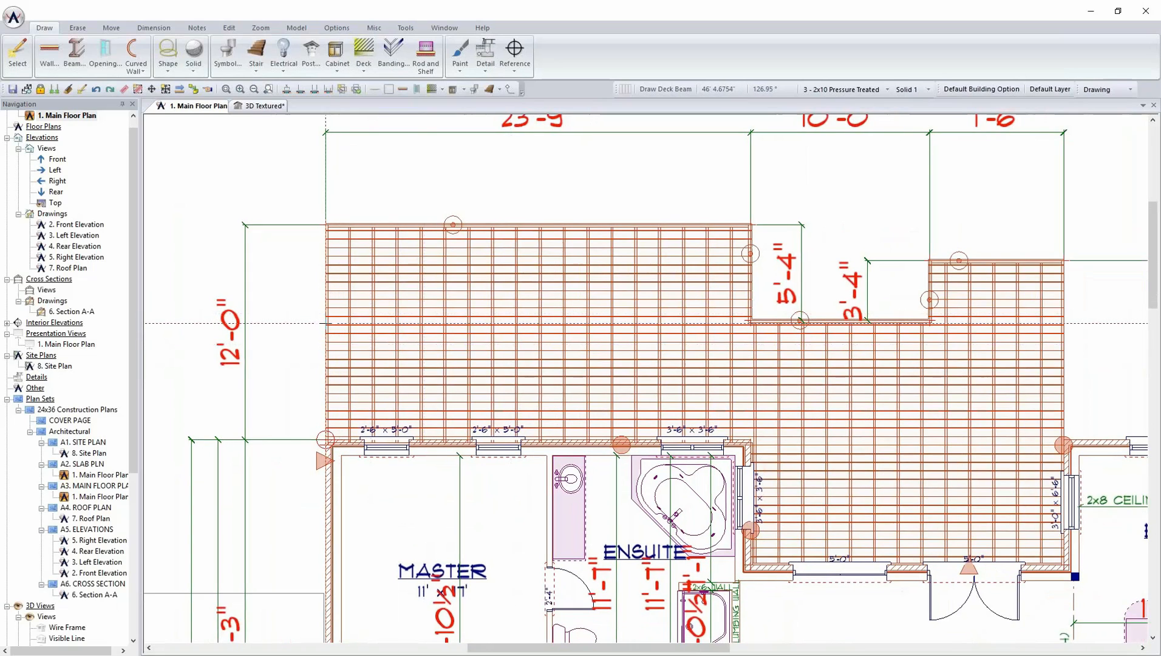
{"action": "left_click", "coordinate": [326, 322]}
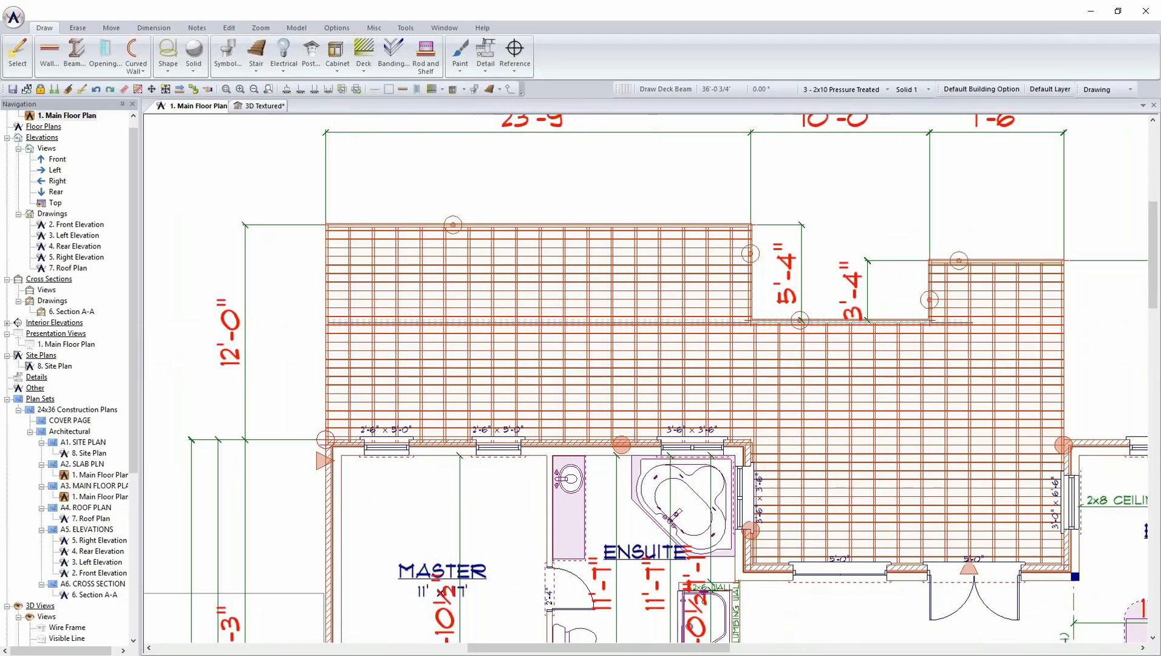
{"action": "left_click", "coordinate": [1059, 323]}
Review the new deck beam's dimension and elevation offset settings.
{"action": "scroll", "coordinate": [874, 291], "scroll_direction": "up", "scroll_amount": 5}
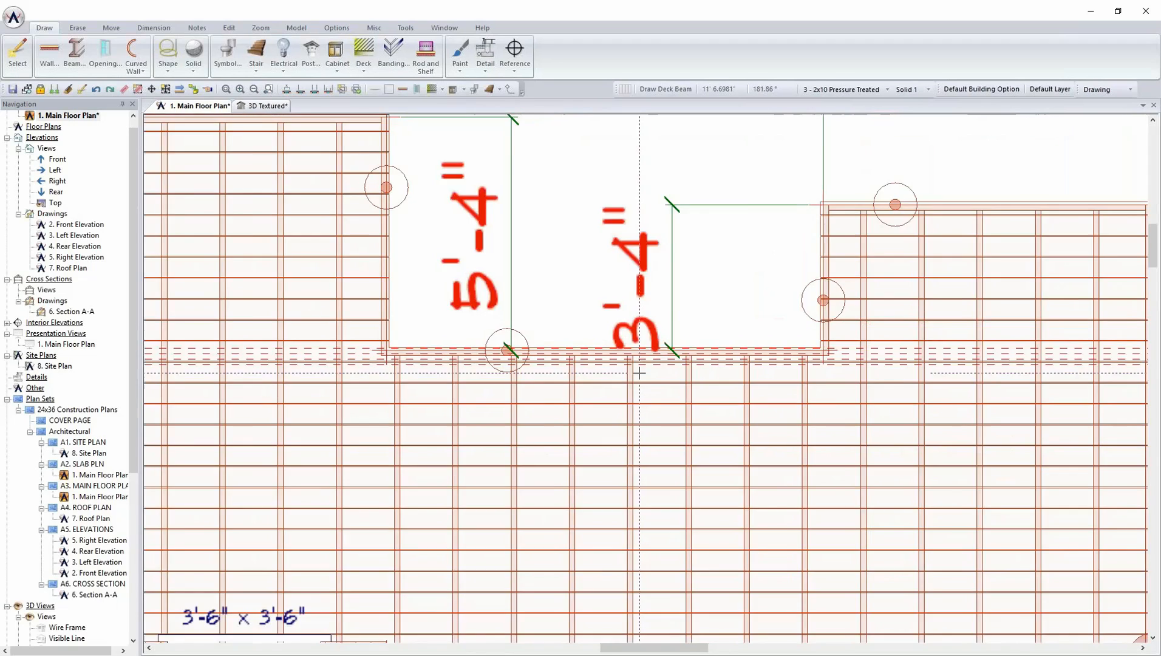
{"action": "right_click", "coordinate": [232, 408]}
{"action": "mouse_move", "coordinate": [277, 417]}
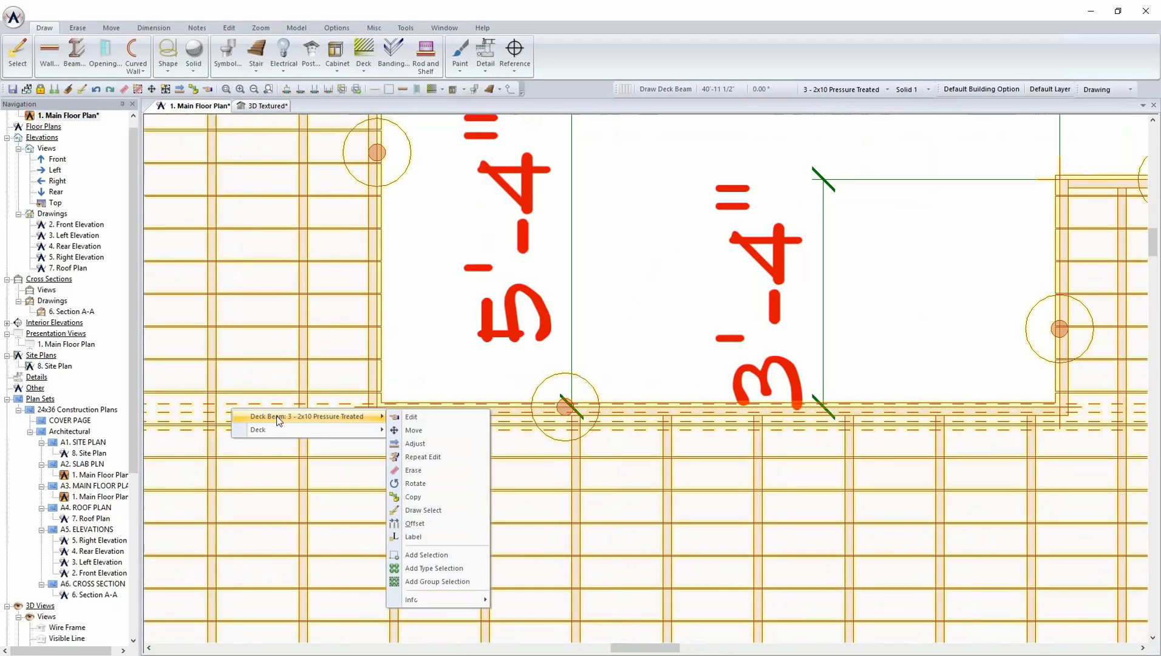
{"action": "left_click", "coordinate": [422, 419]}
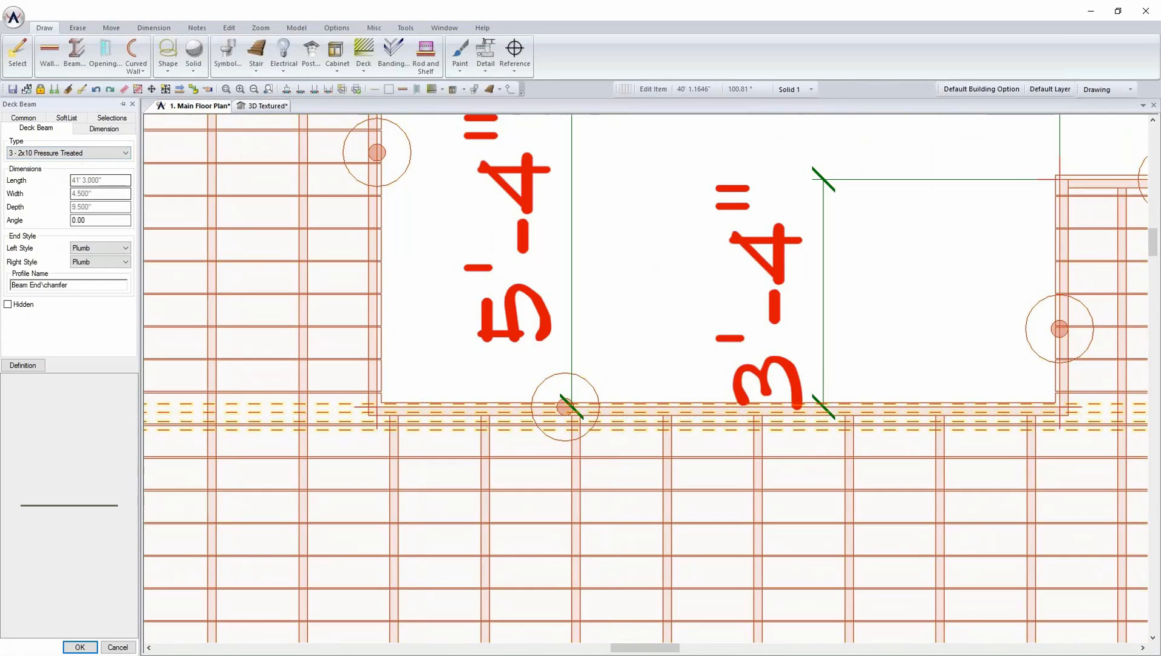
{"action": "left_click", "coordinate": [96, 130]}
{"action": "left_click", "coordinate": [24, 117]}
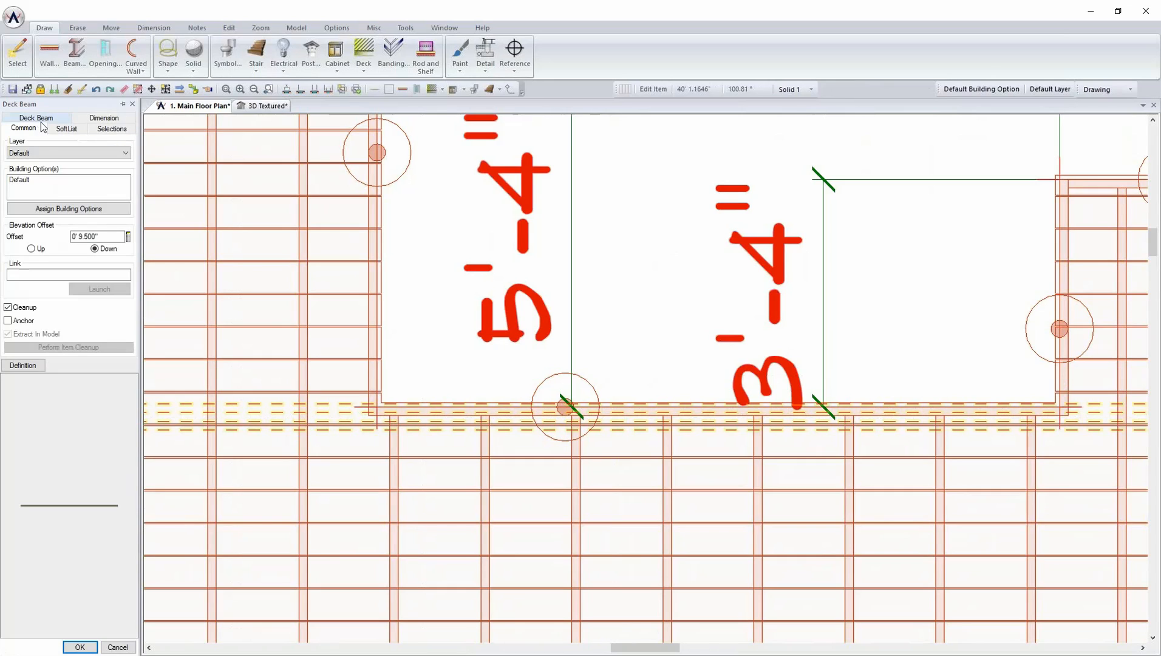
{"action": "left_click", "coordinate": [106, 239]}
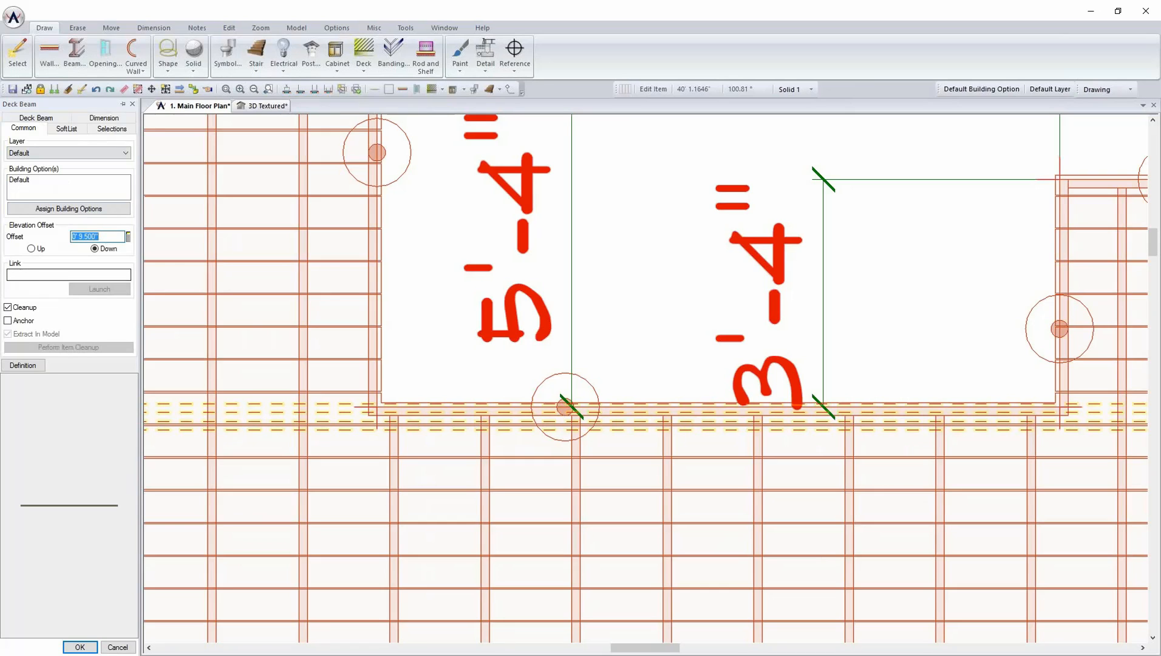
{"action": "left_click", "coordinate": [80, 647]}
Move the deck beam about 2" toward the house from the recess's edge.
{"action": "left_click", "coordinate": [267, 416]}
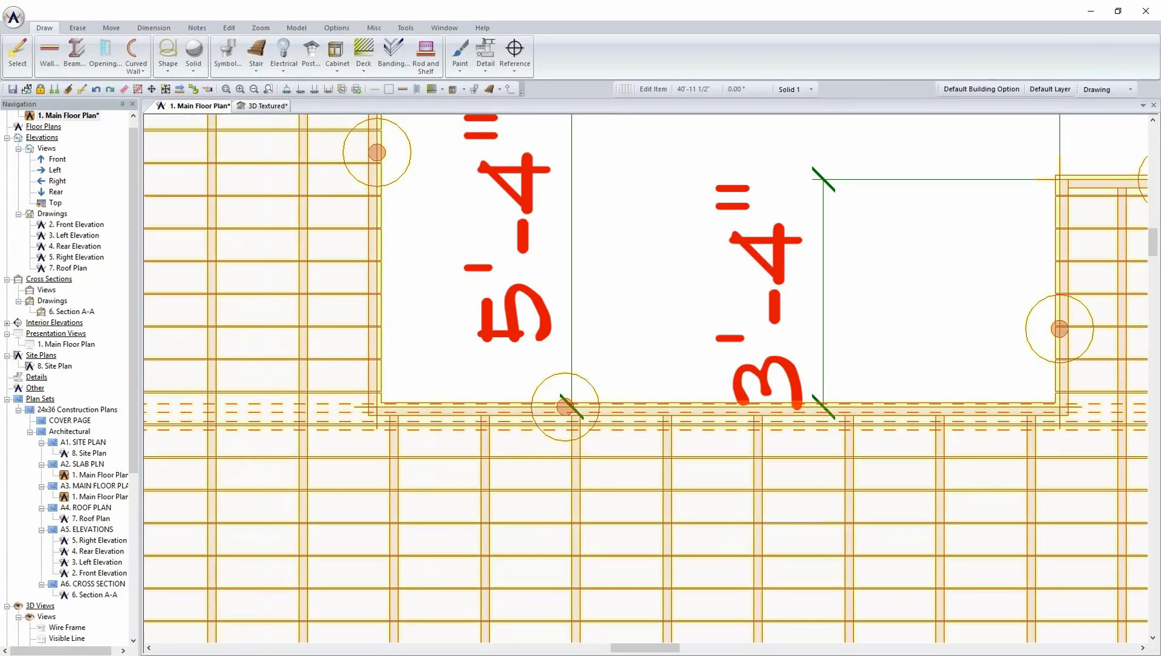
{"action": "right_click", "coordinate": [263, 414]}
{"action": "mouse_move", "coordinate": [364, 421]}
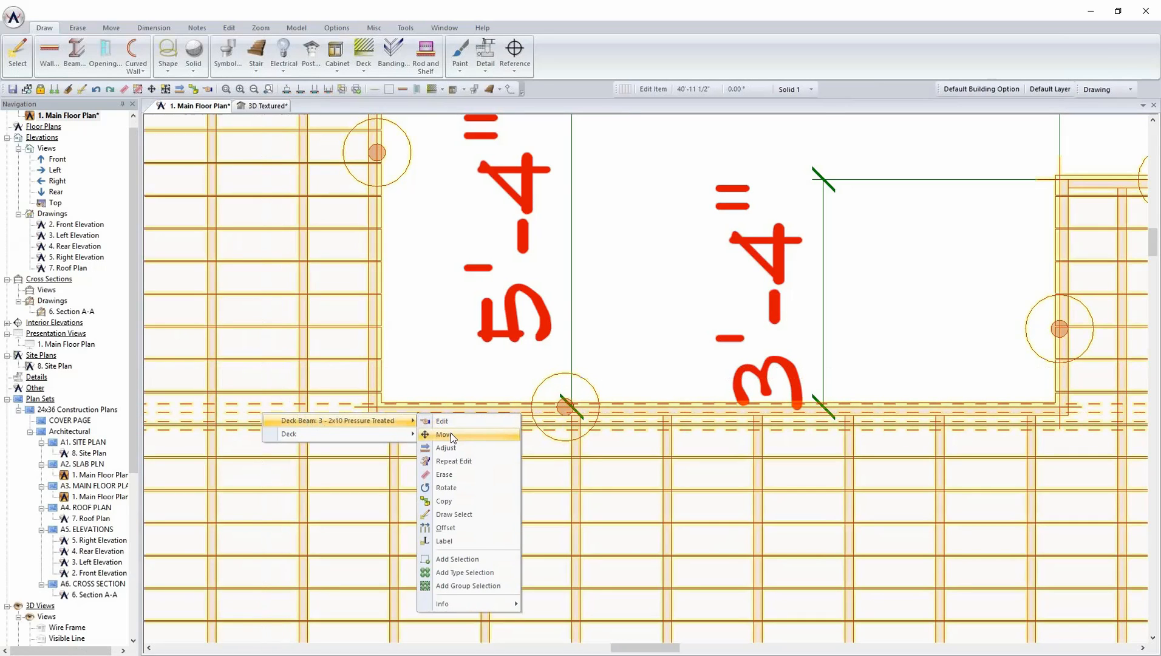
{"action": "left_click", "coordinate": [451, 433]}
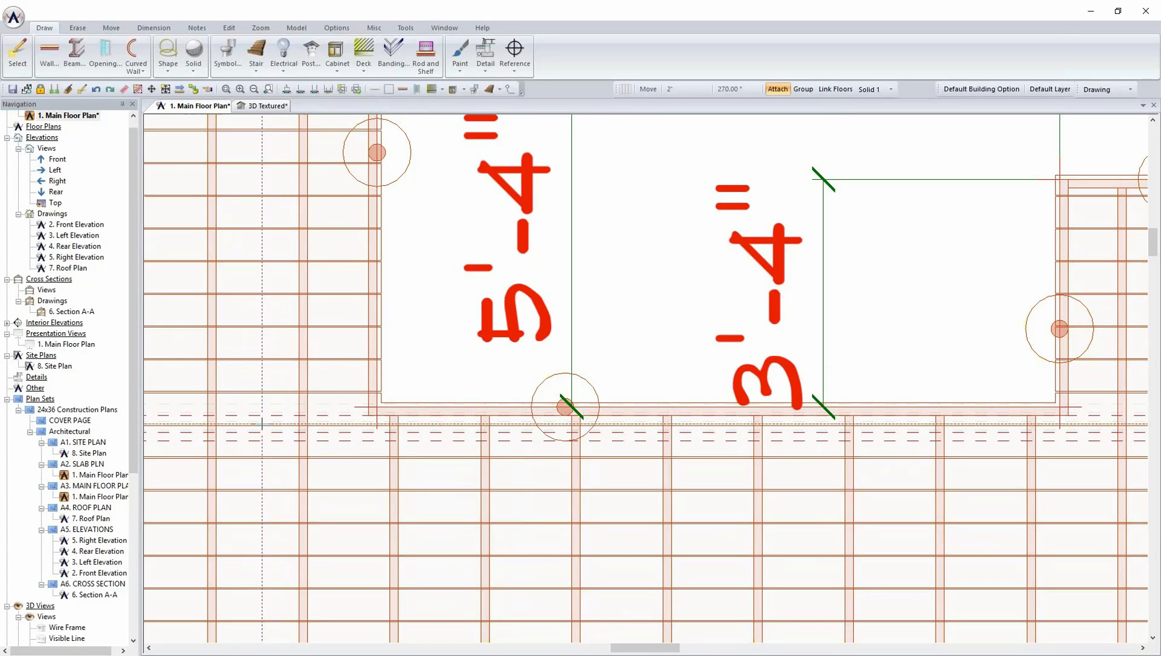
{"action": "scroll", "coordinate": [646, 378], "scroll_direction": "down", "scroll_amount": 1}
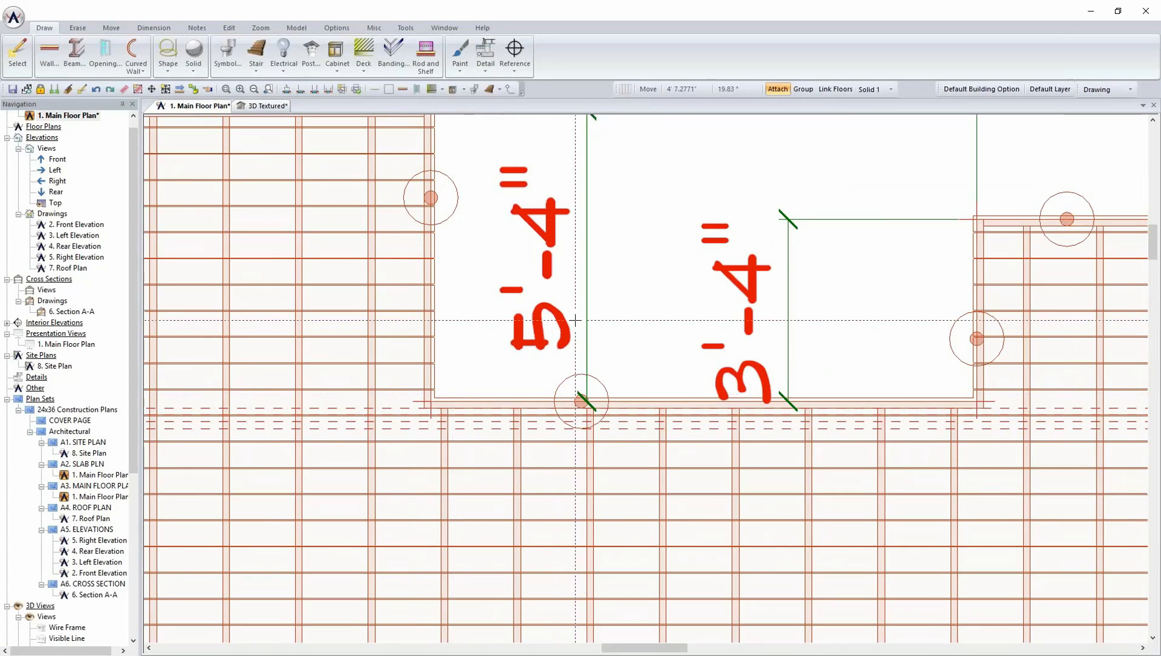
{"action": "scroll", "coordinate": [638, 377], "scroll_direction": "down", "scroll_amount": 3}
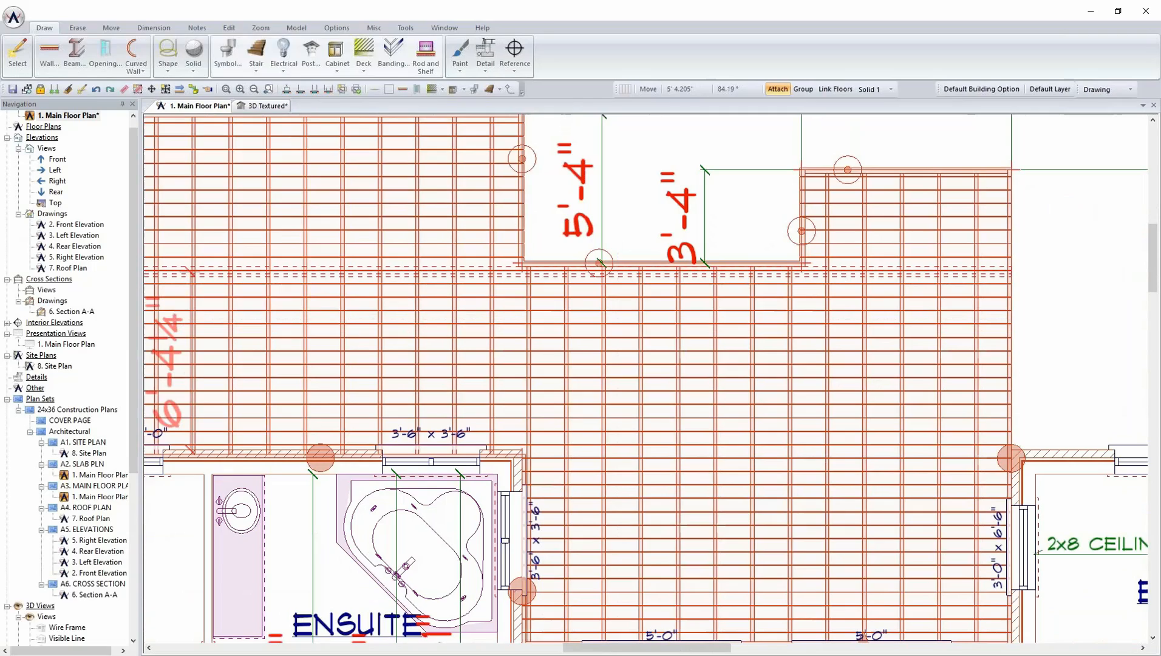
Inspect the moved beam beneath the deck in the 3D Textured view, and return to the main floor plan.
{"action": "left_click", "coordinate": [267, 106]}
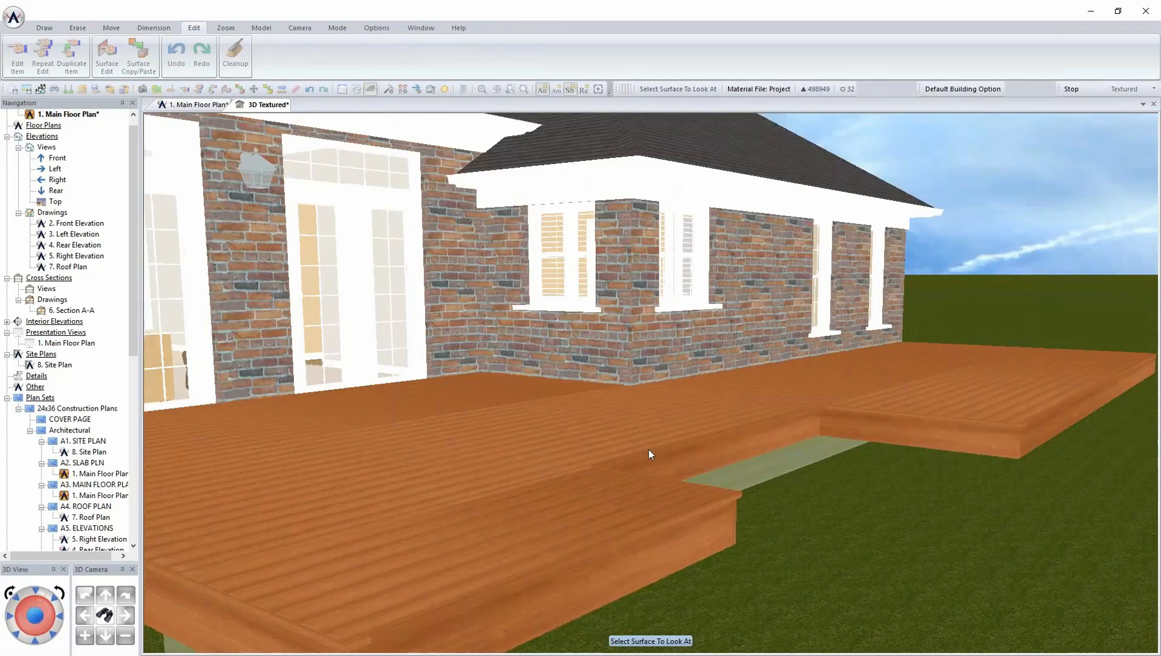
{"action": "middle_click_drag", "start_coordinate": [648, 449], "coordinate": [663, 438]}
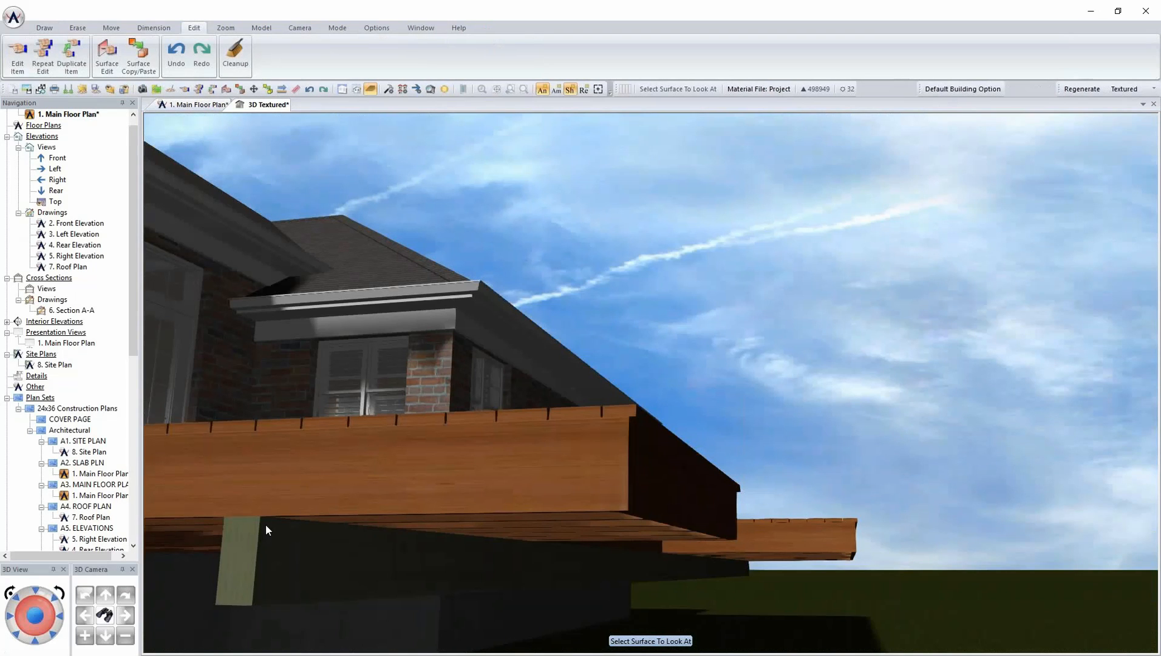
{"action": "left_click", "coordinate": [186, 105]}
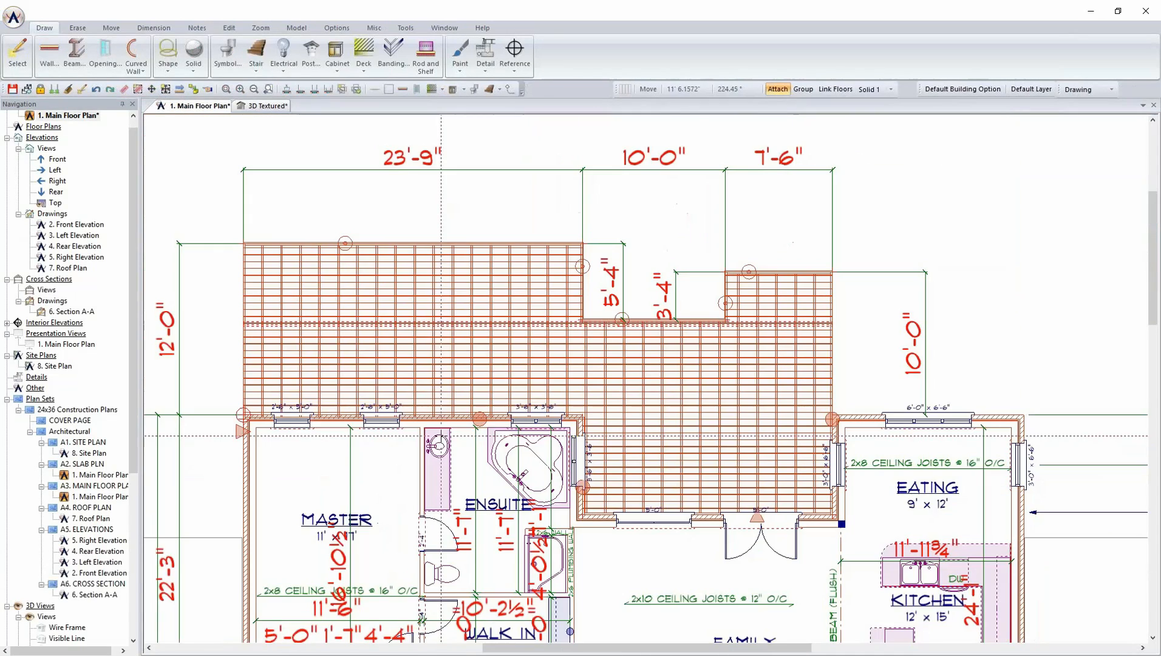
Draw a second deck beam of the same type from the Ensuite's outer wall corner straight across to the Eating wall corner.
{"action": "middle_click_drag", "start_coordinate": [513, 430], "coordinate": [466, 408]}
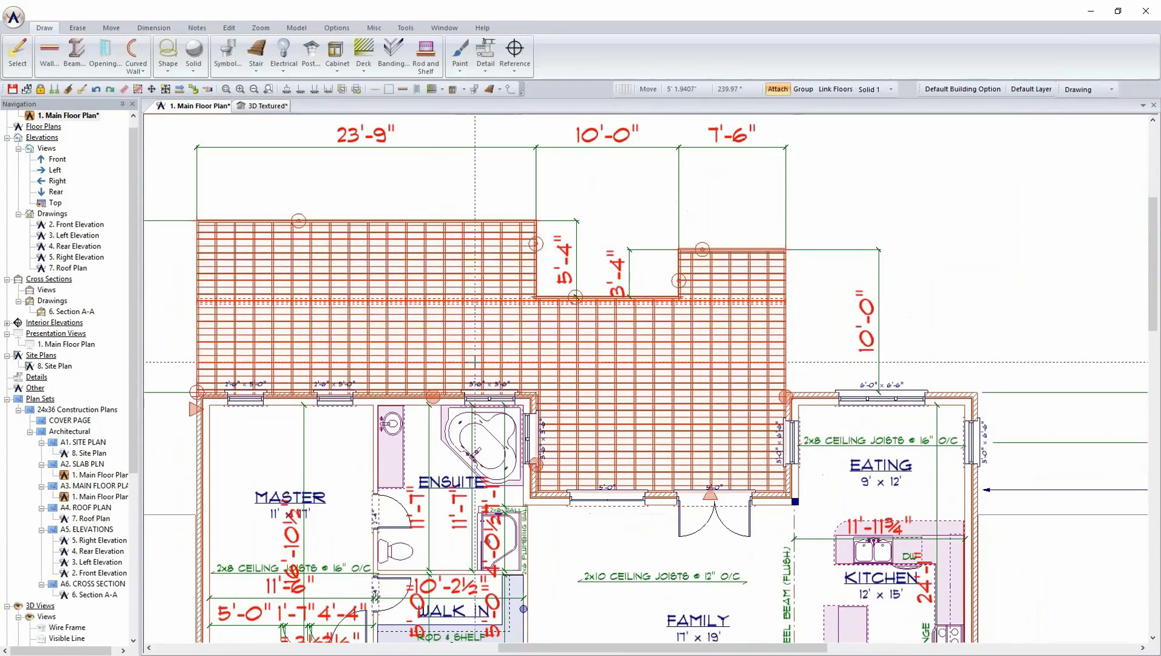
{"action": "right_click", "coordinate": [267, 304]}
{"action": "mouse_move", "coordinate": [308, 314]}
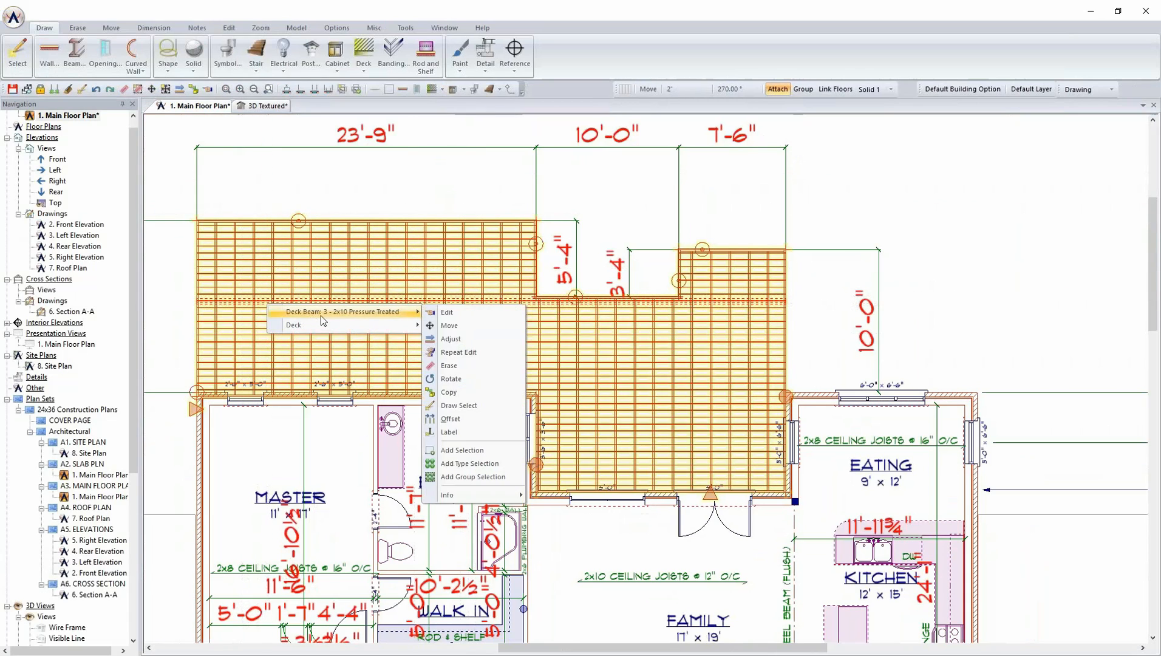
{"action": "left_click", "coordinate": [470, 407]}
{"action": "scroll", "coordinate": [664, 521], "scroll_direction": "up", "scroll_amount": 3}
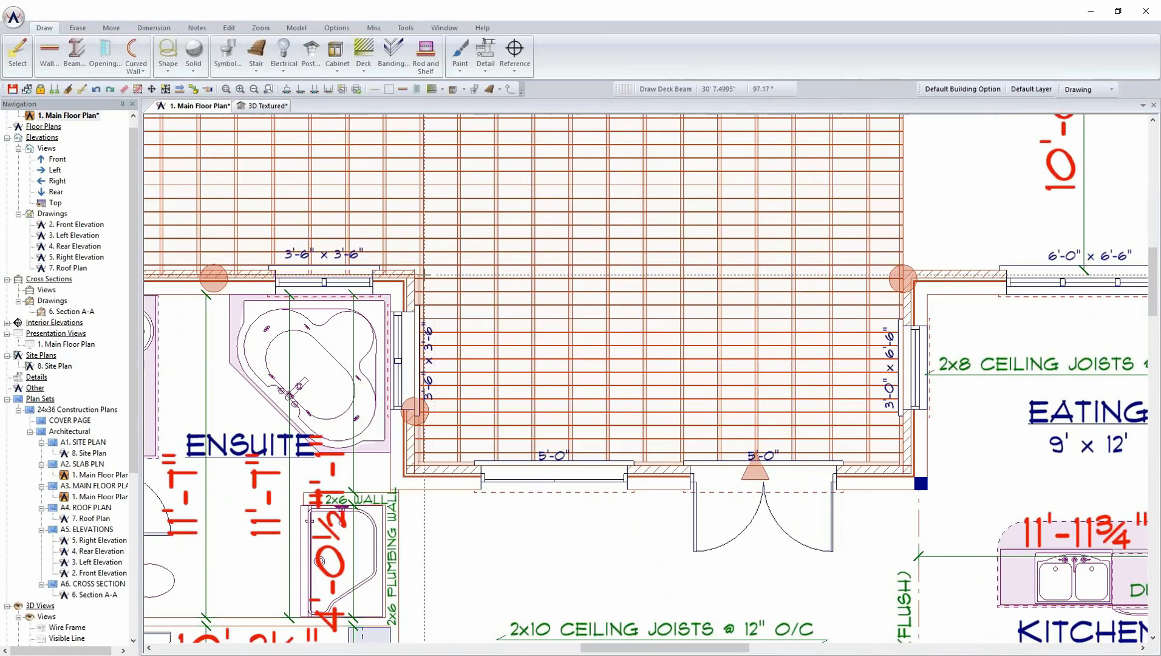
{"action": "left_click", "coordinate": [414, 280]}
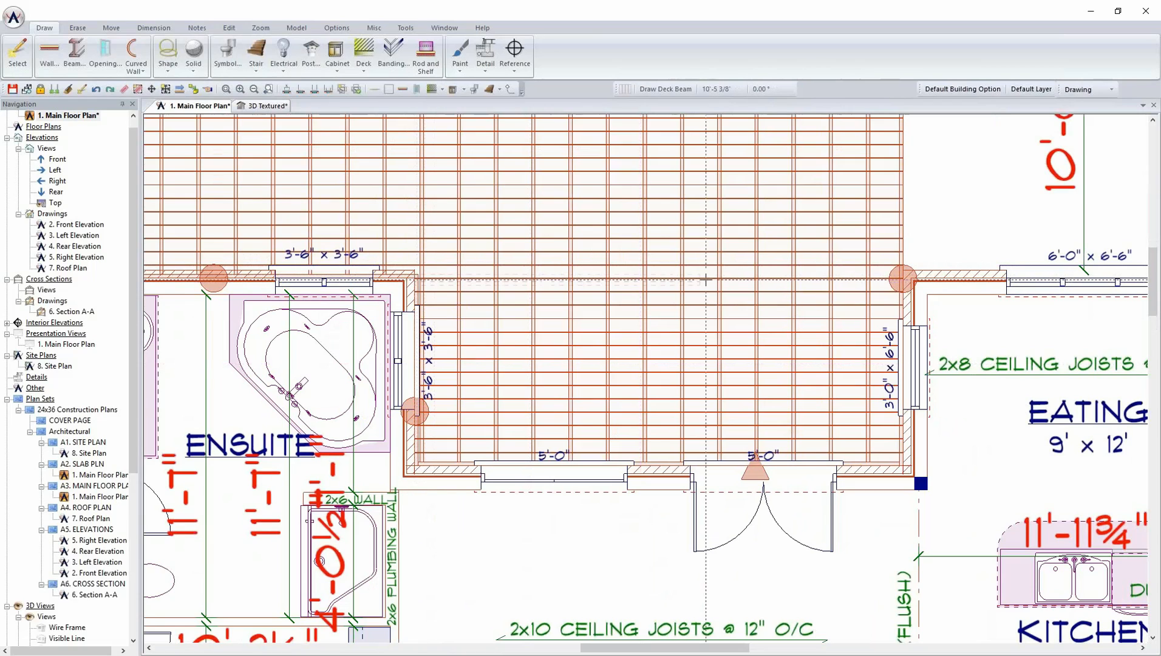
{"action": "left_click", "coordinate": [903, 280]}
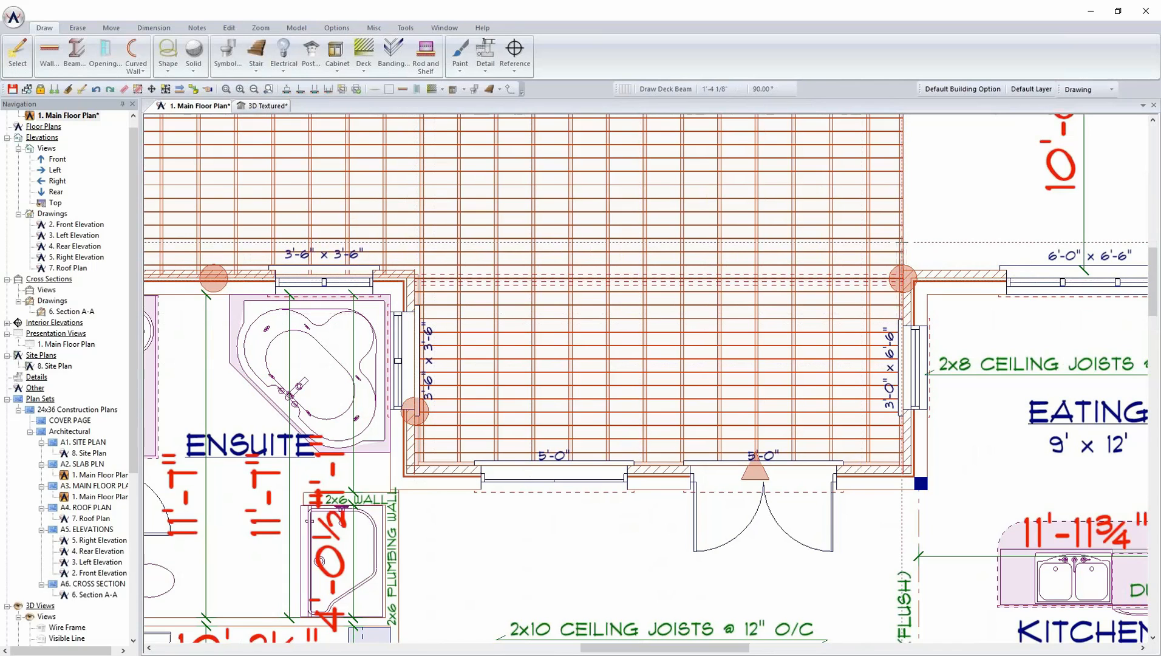
{"action": "left_click", "coordinate": [903, 198]}
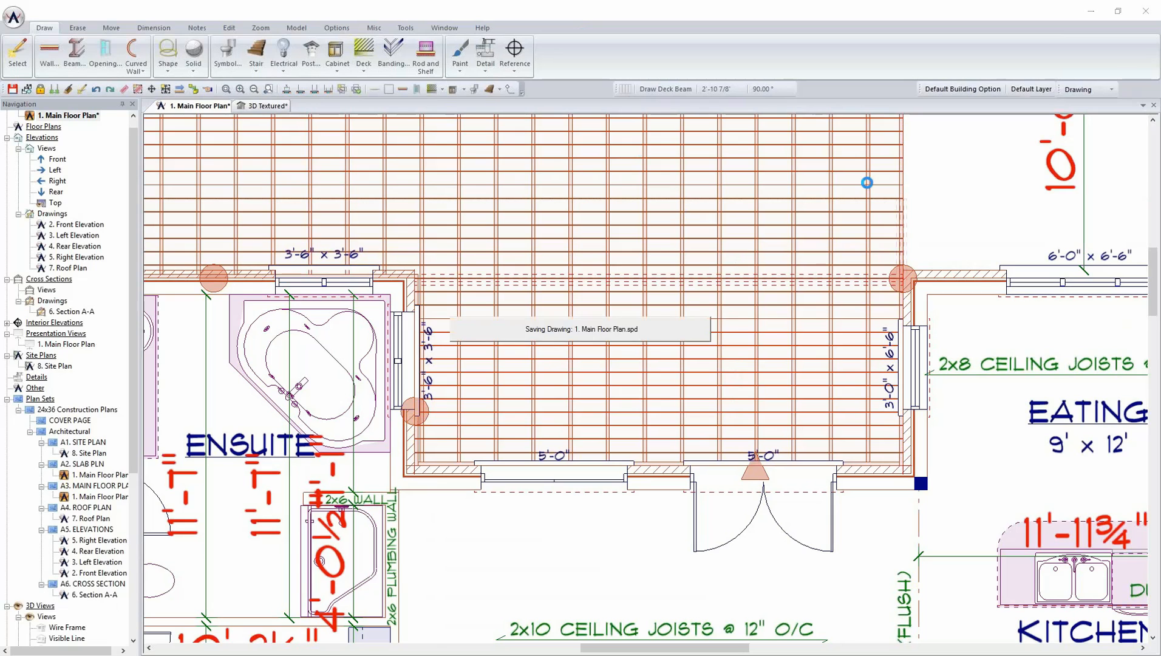
Save the main floor plan with the second deck beam in place.
{"action": "scroll", "coordinate": [729, 395], "scroll_direction": "down", "scroll_amount": 3}
{"action": "scroll", "coordinate": [647, 378], "scroll_direction": "up", "scroll_amount": 2}
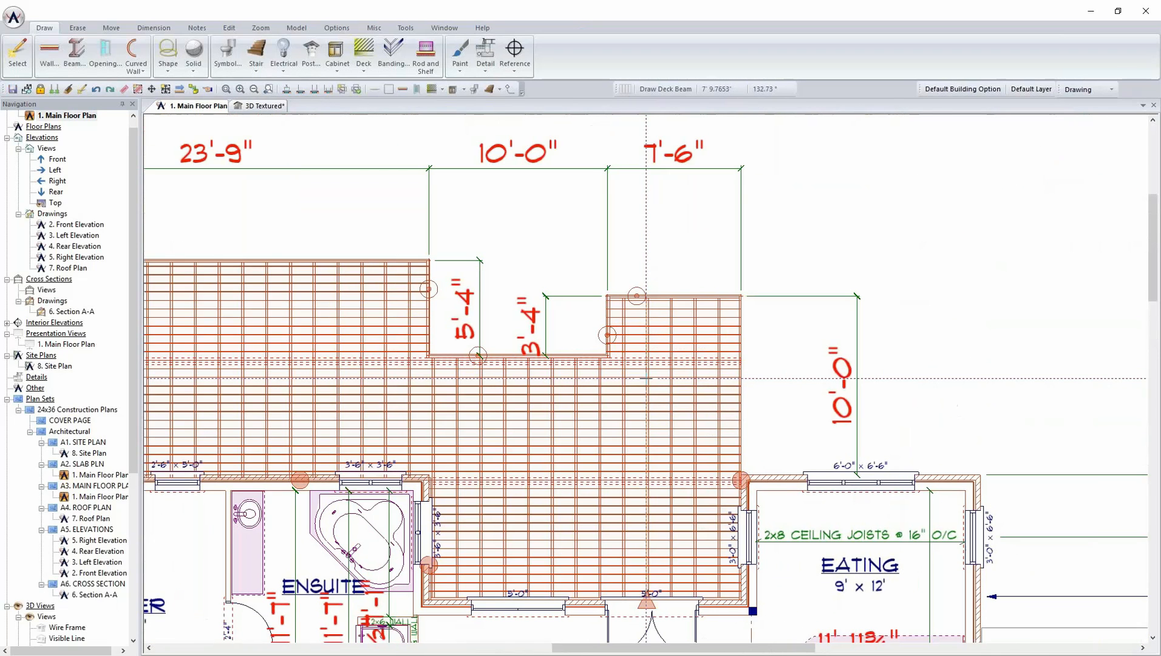
{"action": "middle_click_drag", "start_coordinate": [492, 458], "coordinate": [632, 446]}
{"action": "middle_click_drag", "start_coordinate": [362, 258], "coordinate": [498, 243]}
{"action": "left_click", "coordinate": [12, 91]}
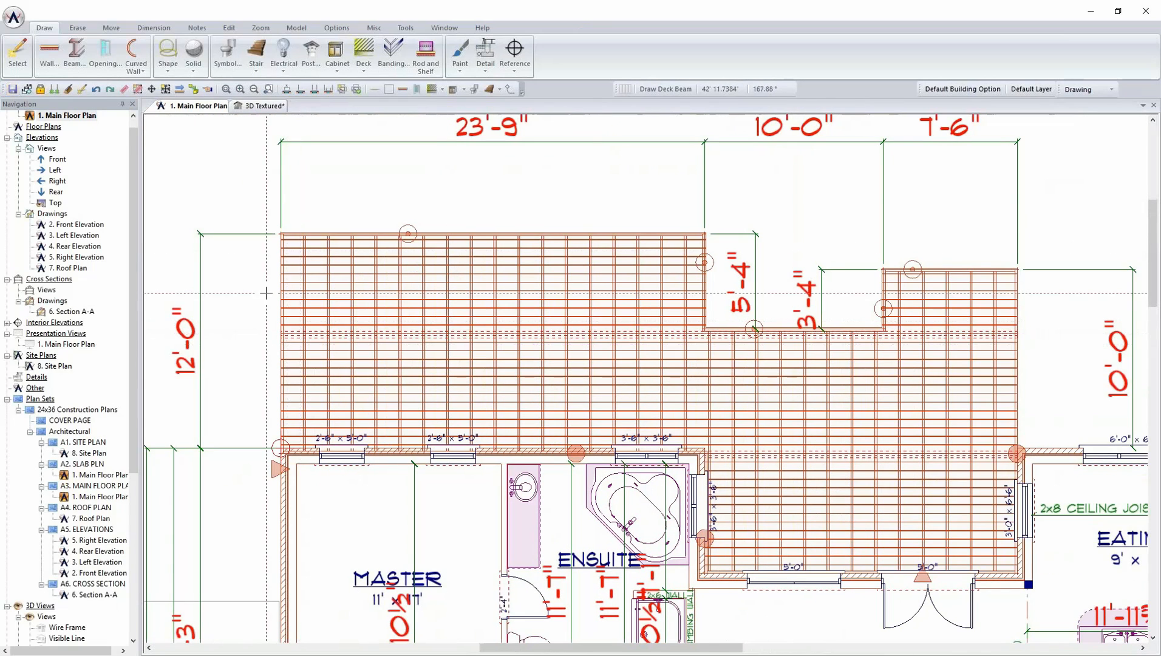
Dimension the outer deck beam's position from the deck's outer edge and the house wall, inside the 12'-0" dimension, and save the drawing.
{"action": "left_click", "coordinate": [301, 89]}
{"action": "left_click", "coordinate": [281, 334]}
{"action": "left_click", "coordinate": [231, 334]}
{"action": "key", "text": "d"}
{"action": "left_click", "coordinate": [243, 200]}
{"action": "left_click", "coordinate": [246, 444]}
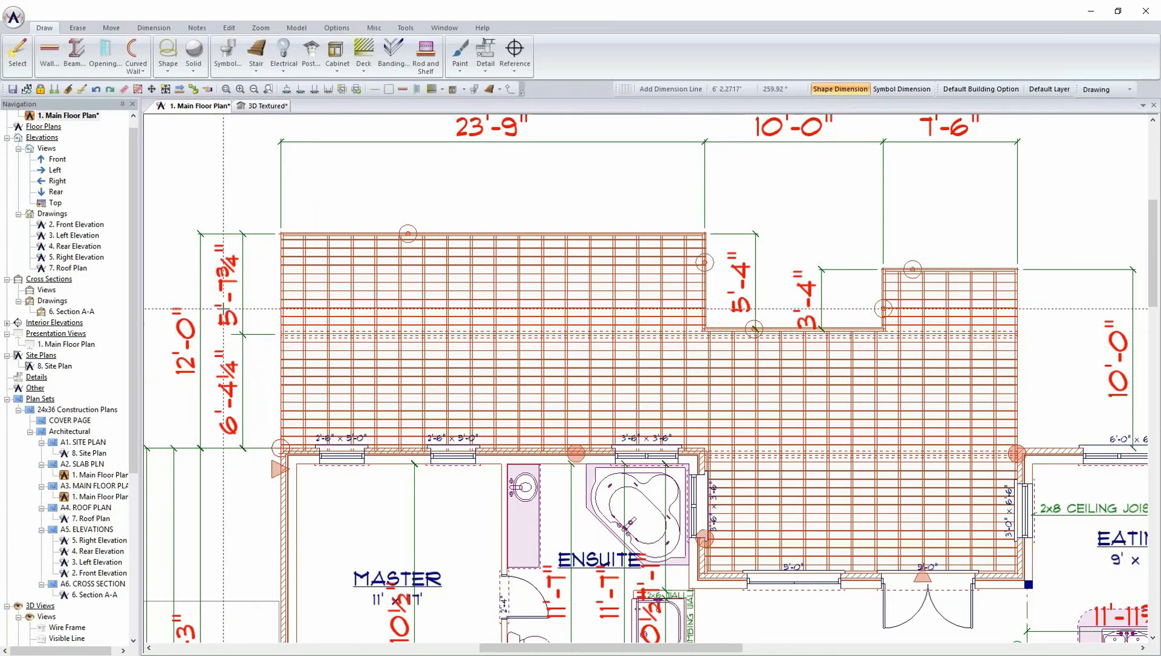
{"action": "scroll", "coordinate": [607, 386], "scroll_direction": "up", "scroll_amount": 2}
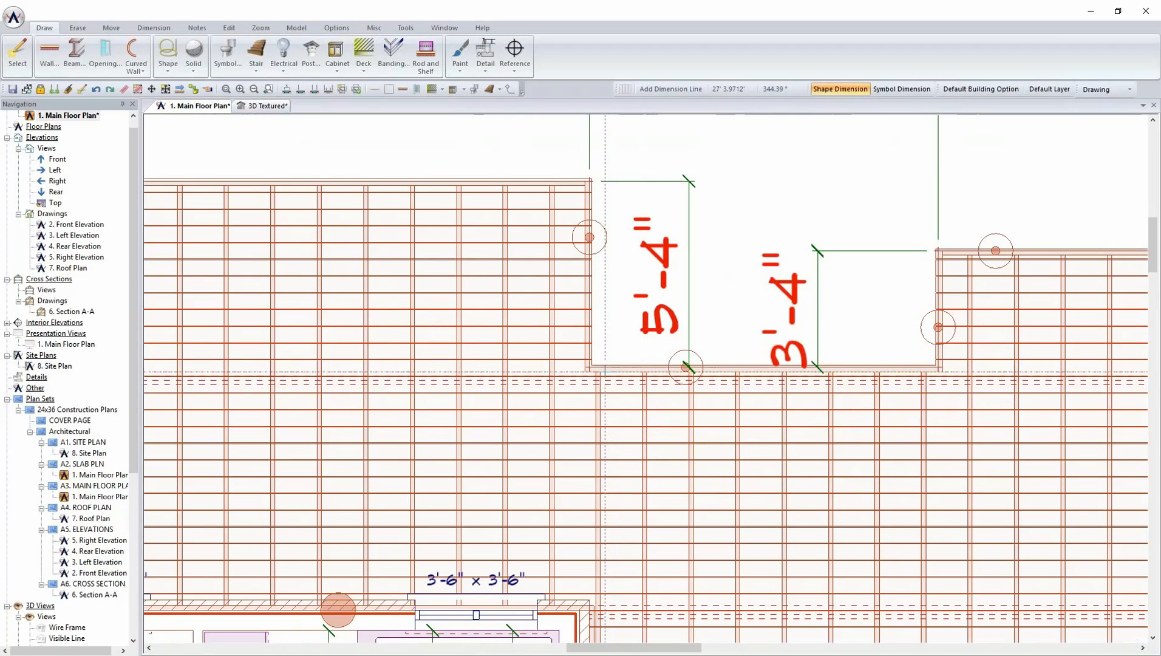
{"action": "scroll", "coordinate": [605, 372], "scroll_direction": "down", "scroll_amount": 3}
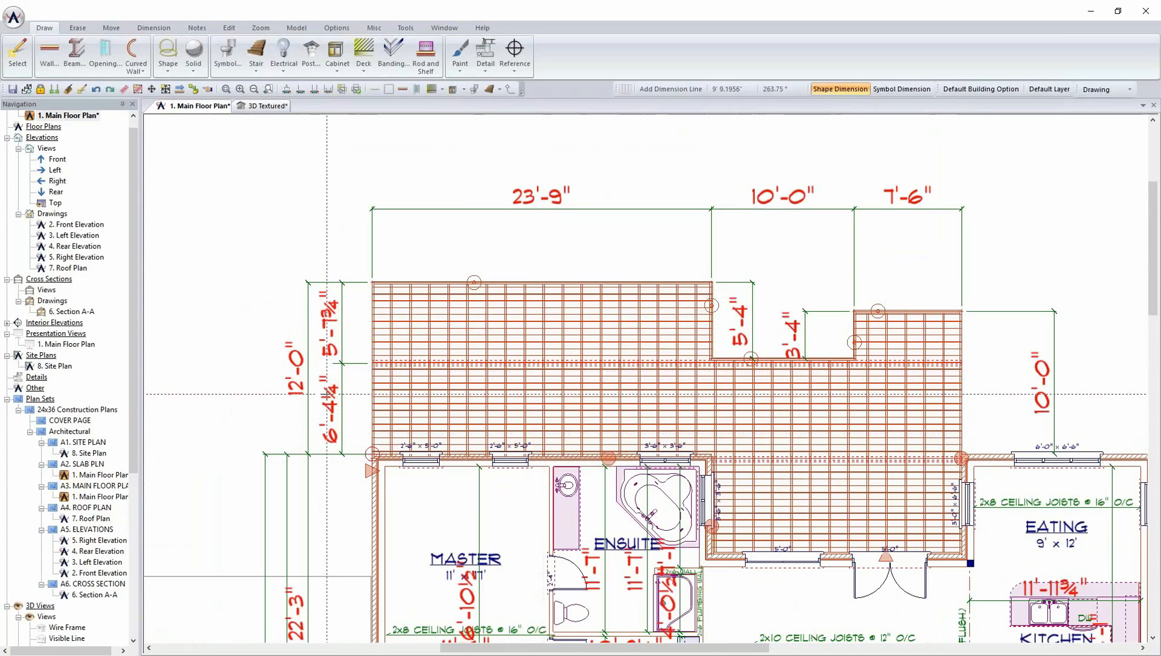
{"action": "key", "text": "ctrl+s"}
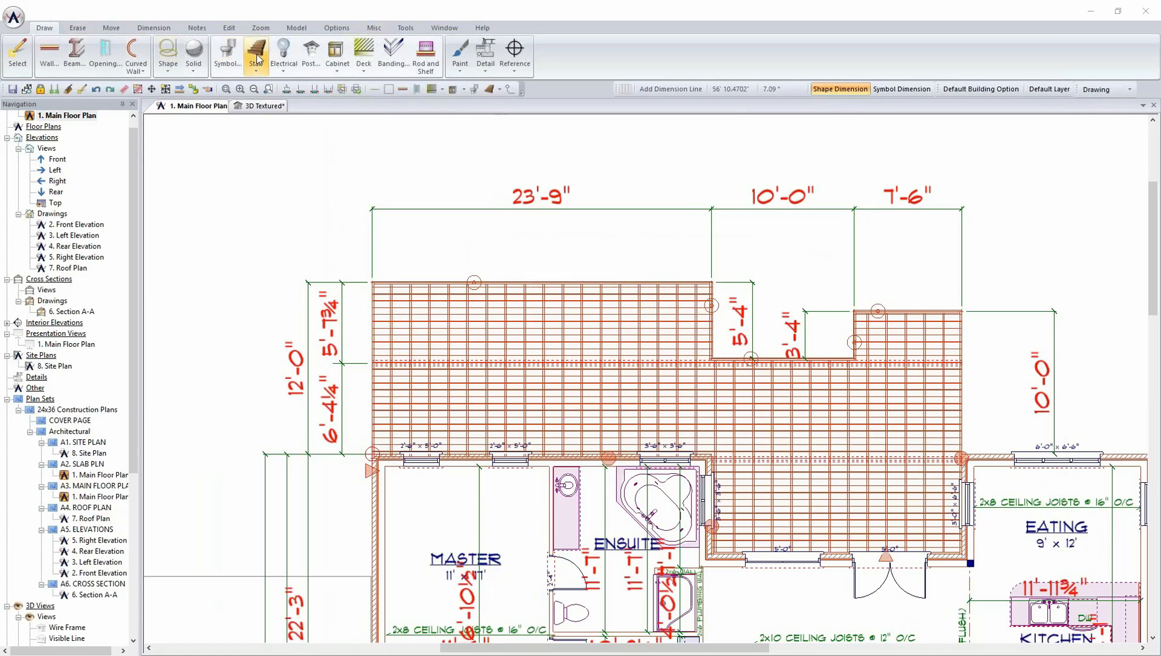
Start the deck Post command and choose the 6x6 pressure treated post from the Structural library.
{"action": "left_click", "coordinate": [368, 52]}
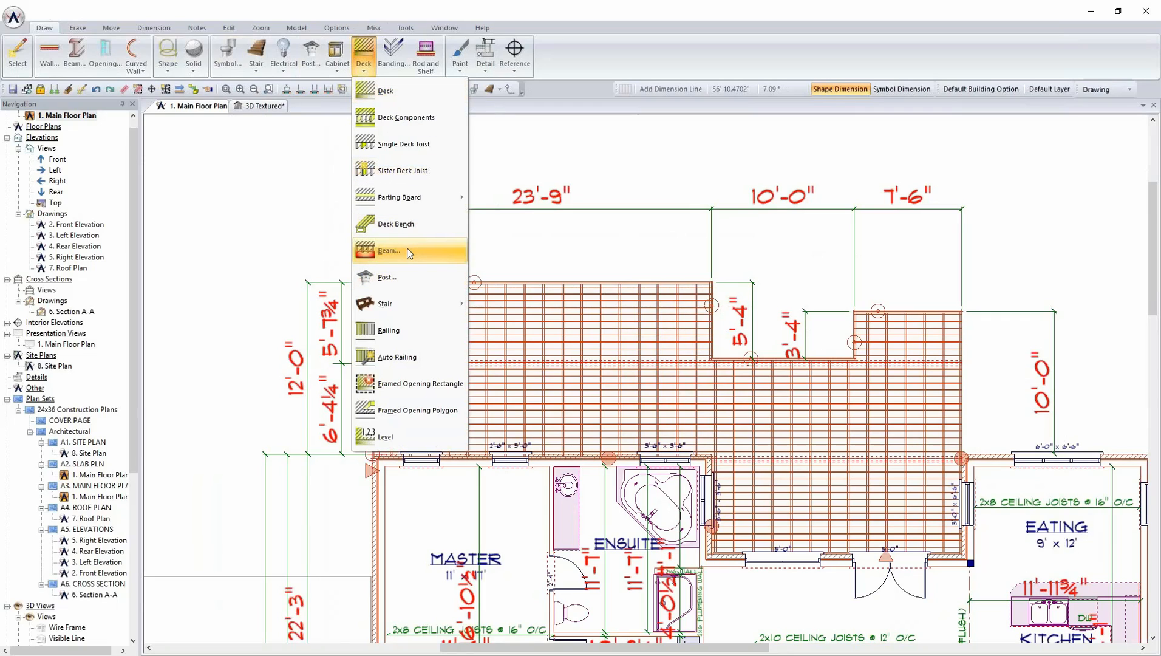
{"action": "left_click", "coordinate": [405, 278]}
{"action": "left_click_drag", "start_coordinate": [626, 297], "coordinate": [573, 120]}
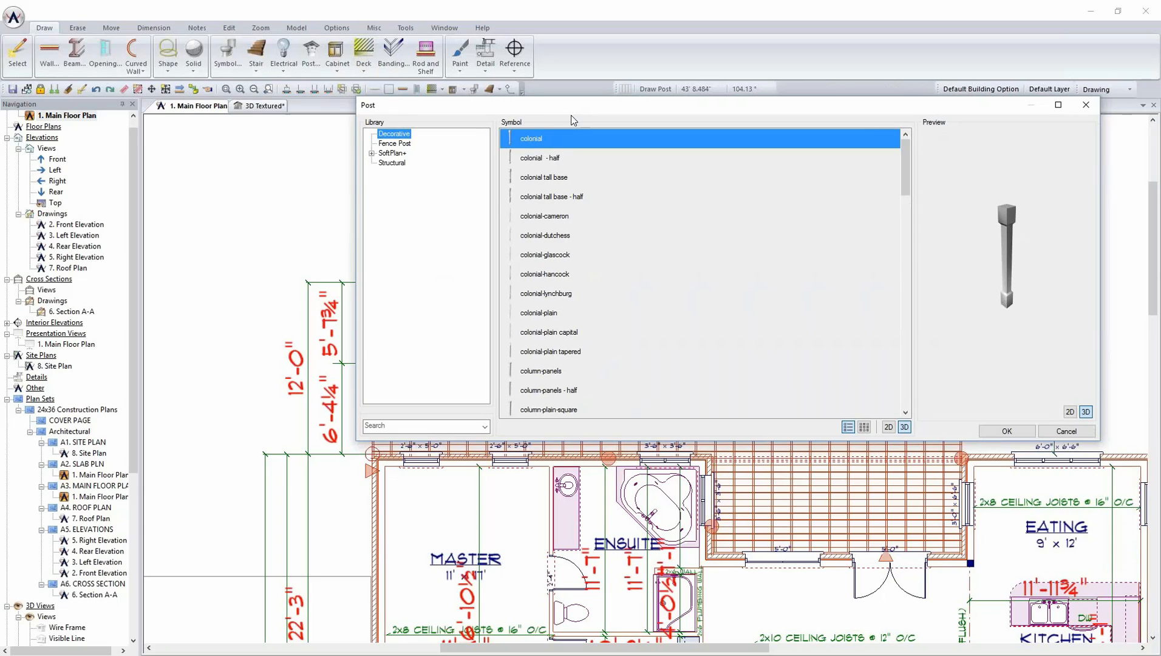
{"action": "left_click", "coordinate": [393, 164]}
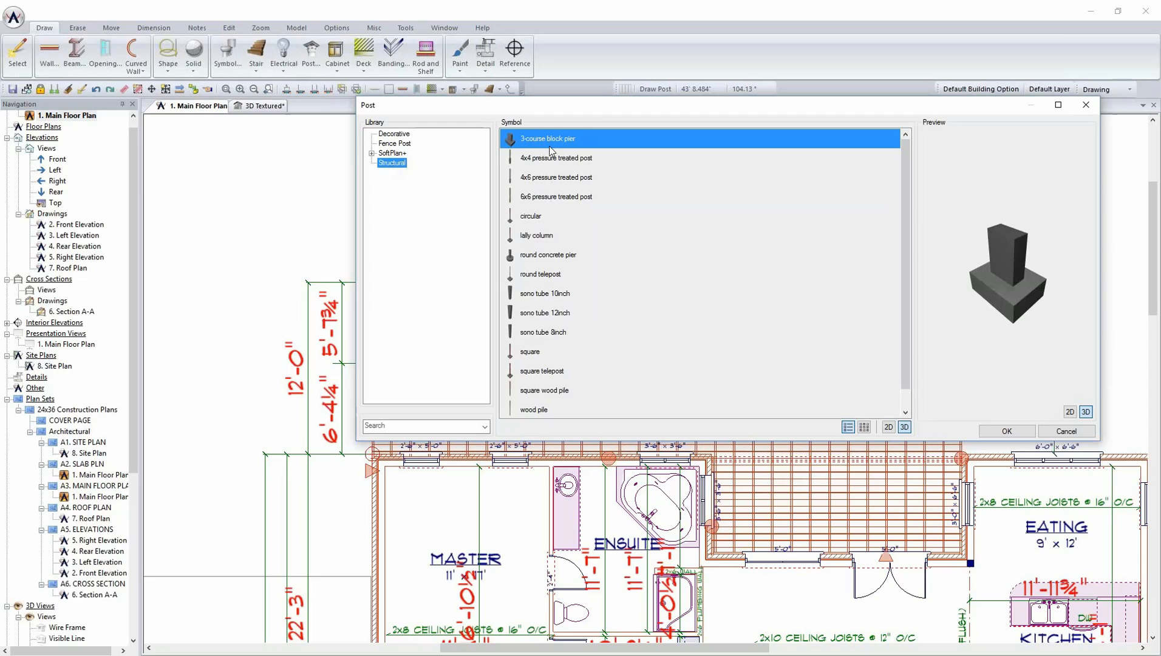
{"action": "left_click", "coordinate": [552, 197]}
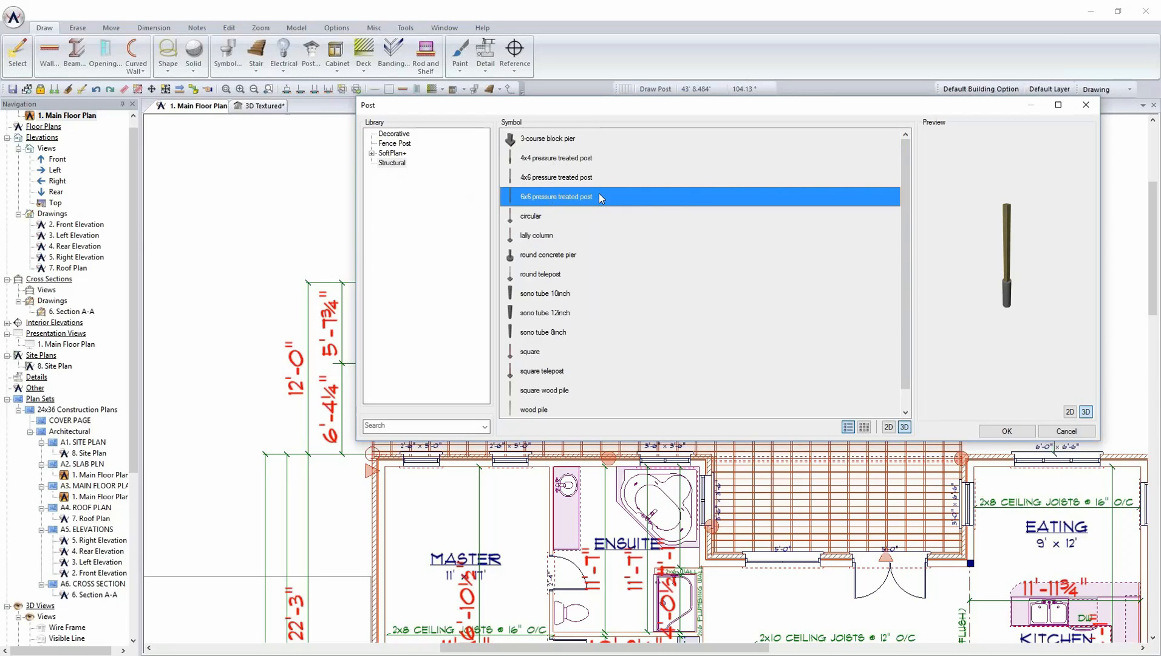
{"action": "left_click", "coordinate": [1007, 430]}
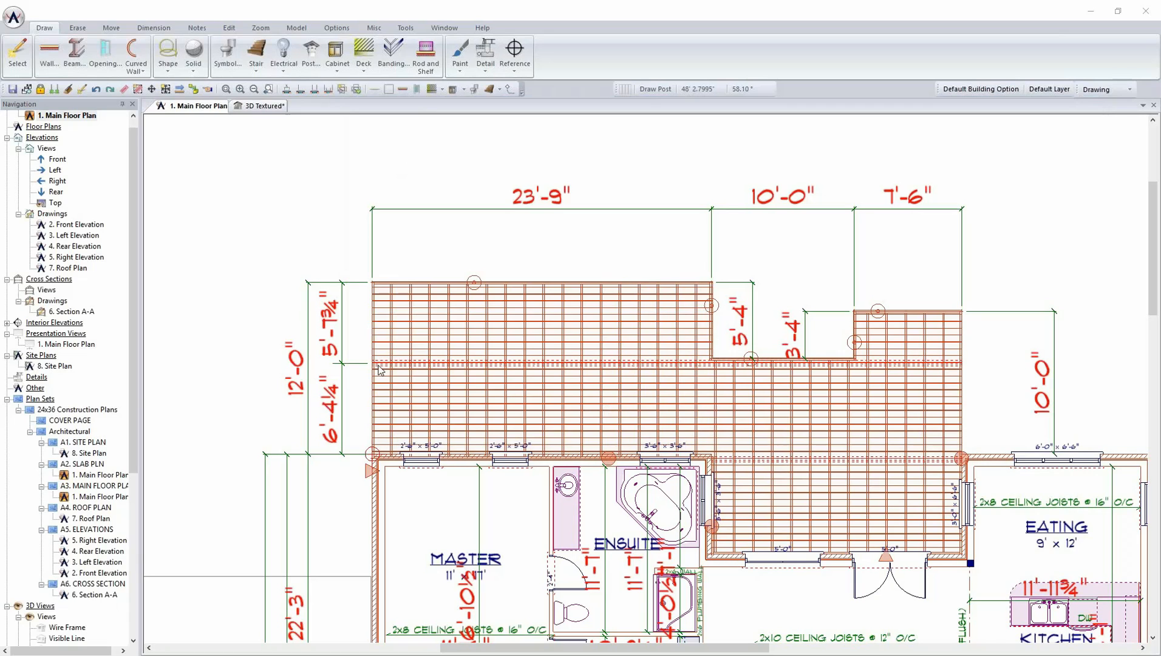
Restart the post command with the same 6x6 pressure treated post and enable Snap for placement at the outer beam's end.
{"action": "scroll", "coordinate": [280, 358], "scroll_direction": "up", "scroll_amount": 3}
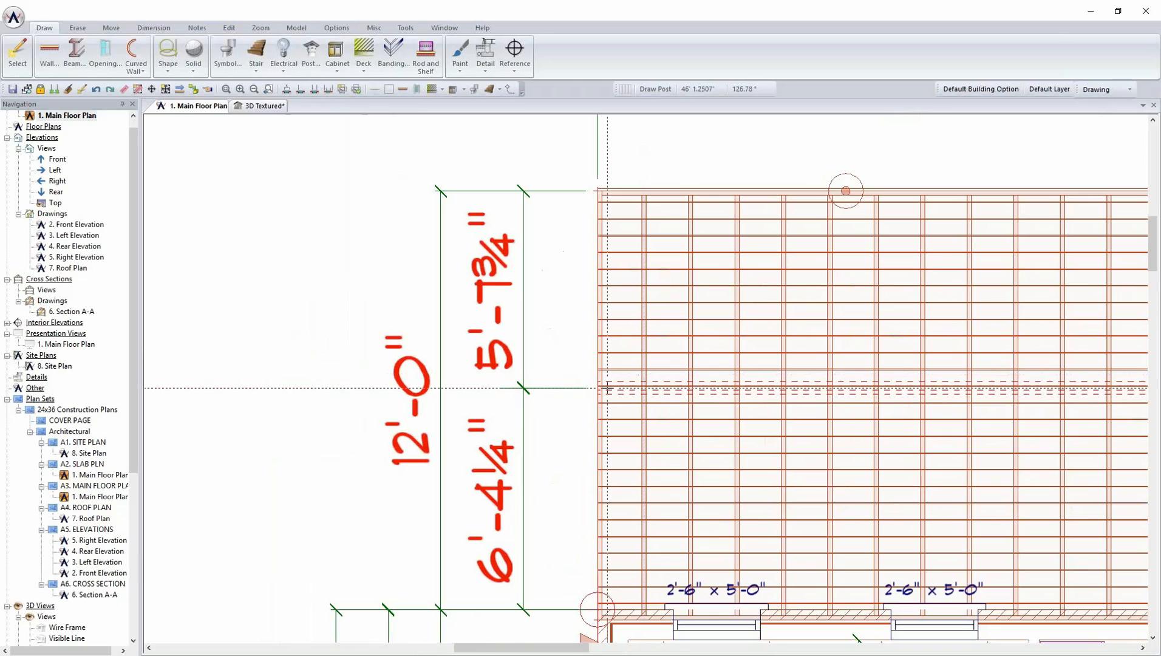
{"action": "left_click", "coordinate": [310, 52]}
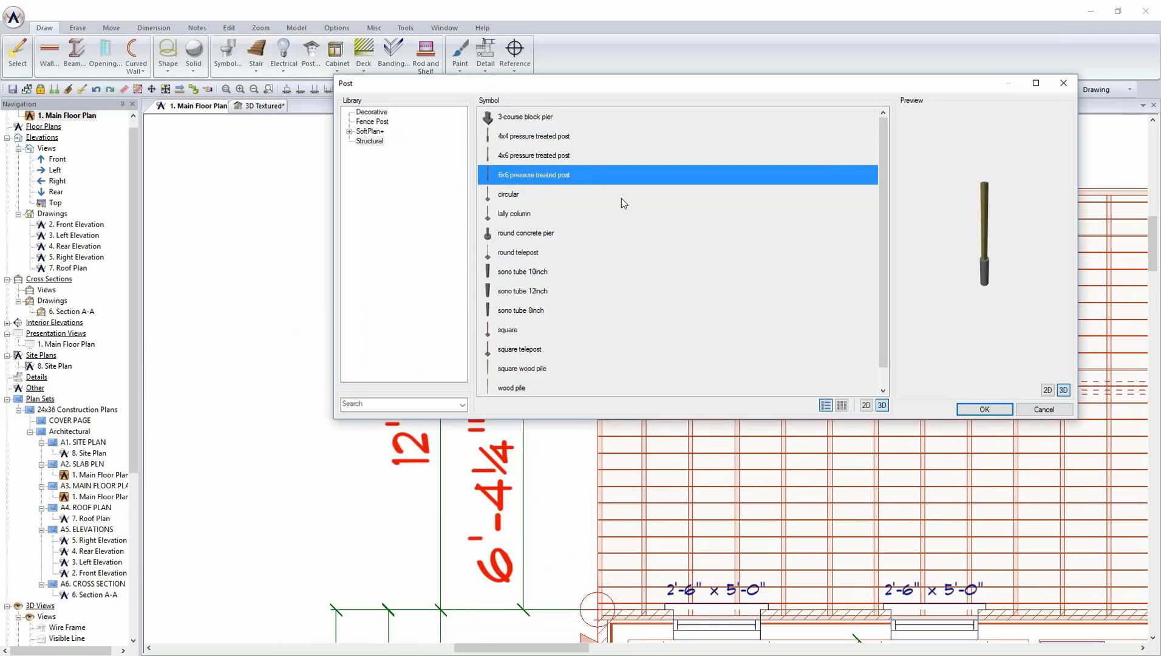
{"action": "left_click", "coordinate": [983, 409]}
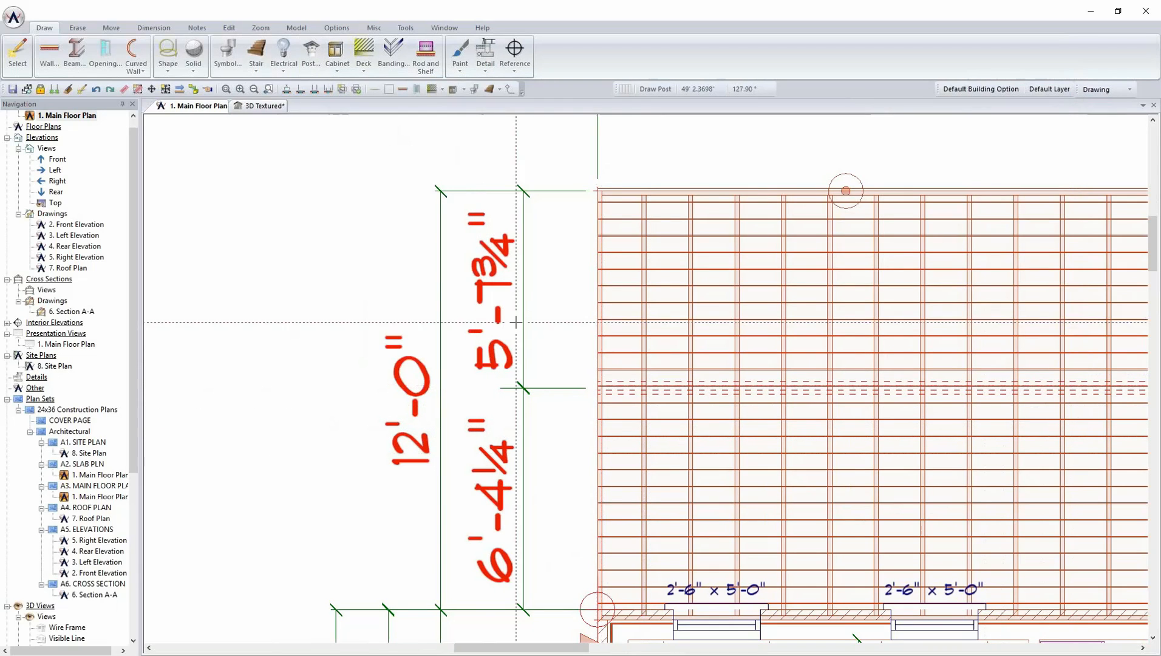
{"action": "left_click", "coordinate": [55, 90]}
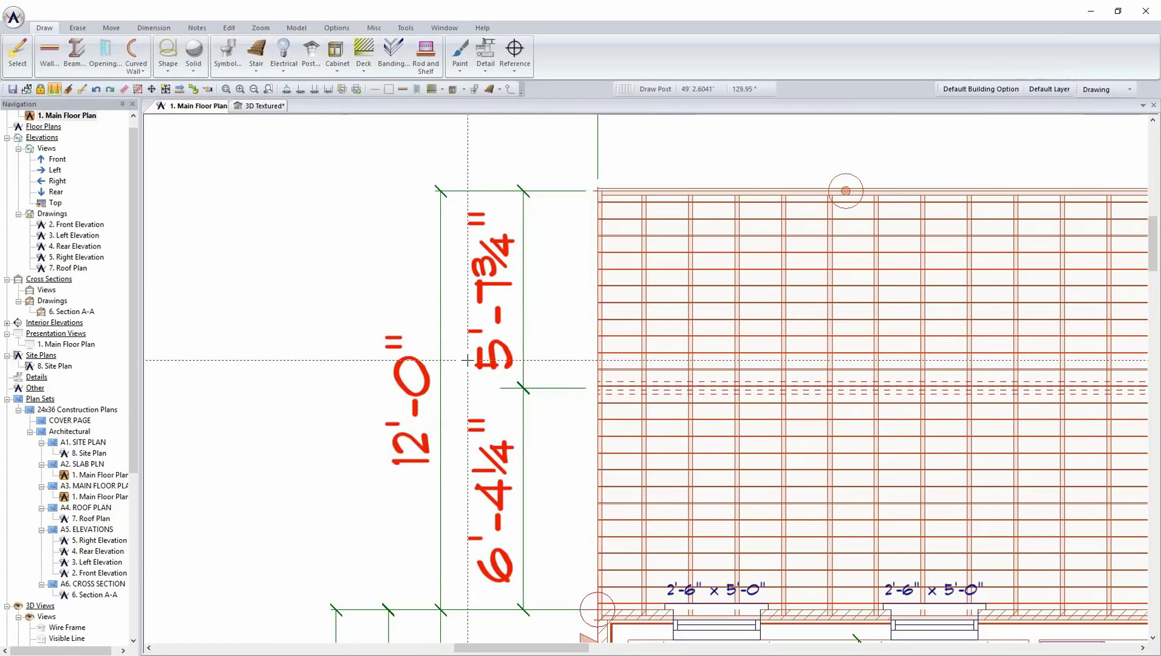
{"action": "scroll", "coordinate": [614, 389], "scroll_direction": "up", "scroll_amount": 2}
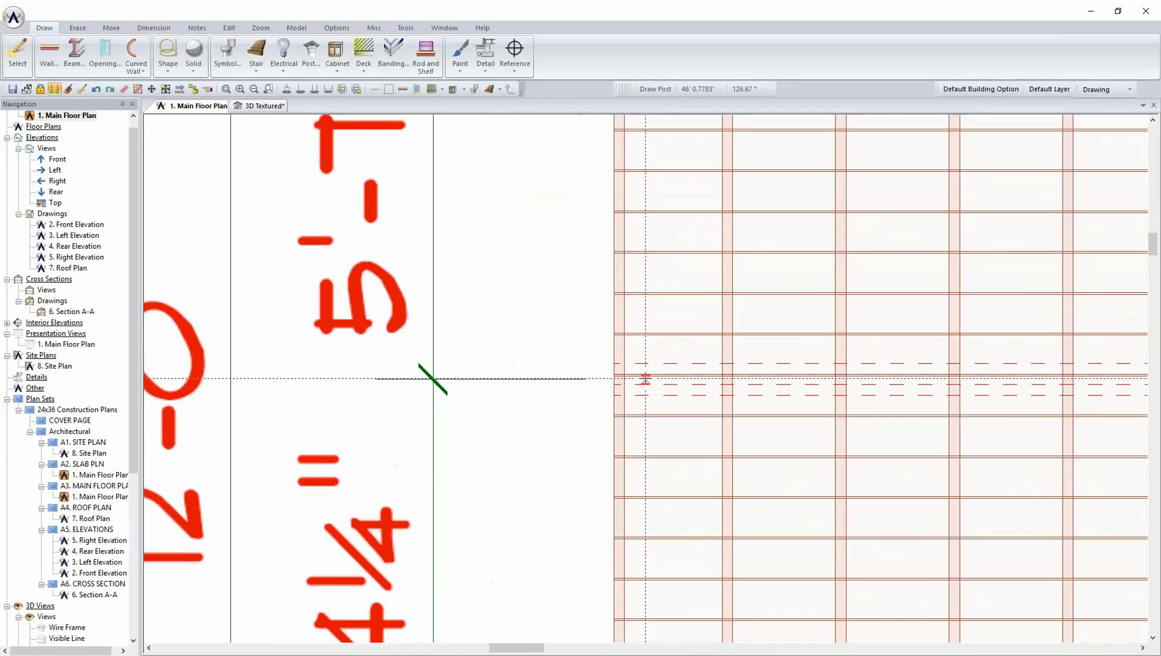
{"action": "scroll", "coordinate": [626, 381], "scroll_direction": "up", "scroll_amount": 1}
{"action": "left_click", "coordinate": [627, 380]}
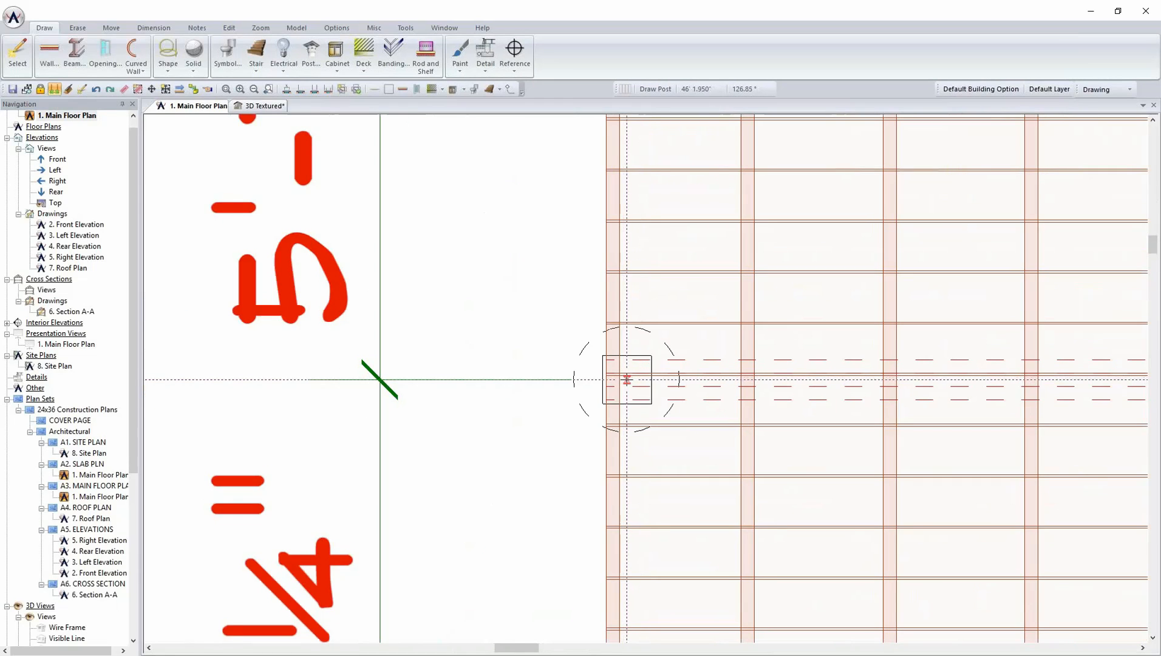
{"action": "key", "text": "ctrl+z"}
{"action": "left_click", "coordinate": [652, 380]}
{"action": "key", "text": "ctrl+z"}
{"action": "left_click", "coordinate": [658, 380]}
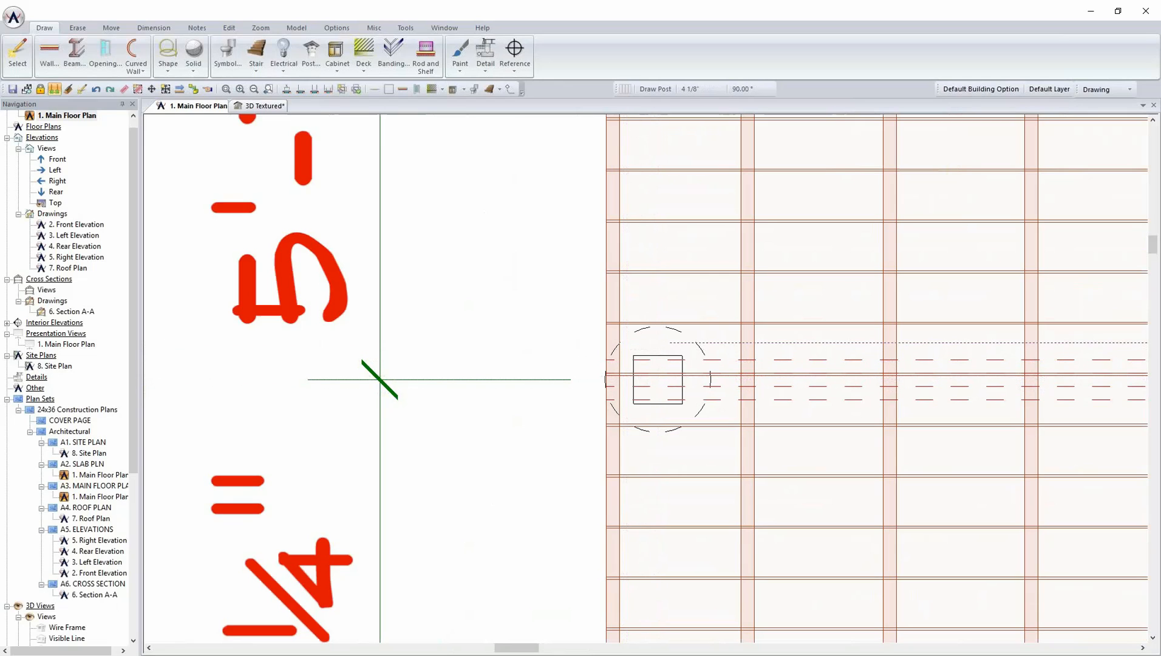
{"action": "key", "text": "ctrl+z"}
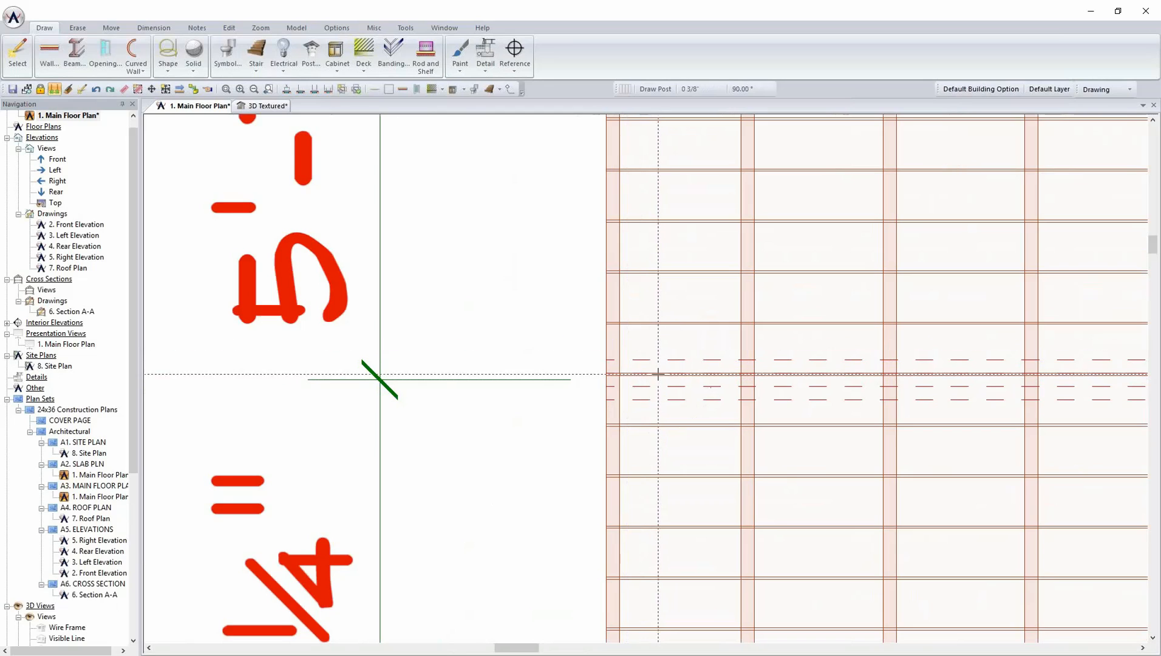
Place the post centered on the outer beam near the deck's Master-side edge, and move it slightly along the beam toward that edge.
{"action": "left_click", "coordinate": [669, 380]}
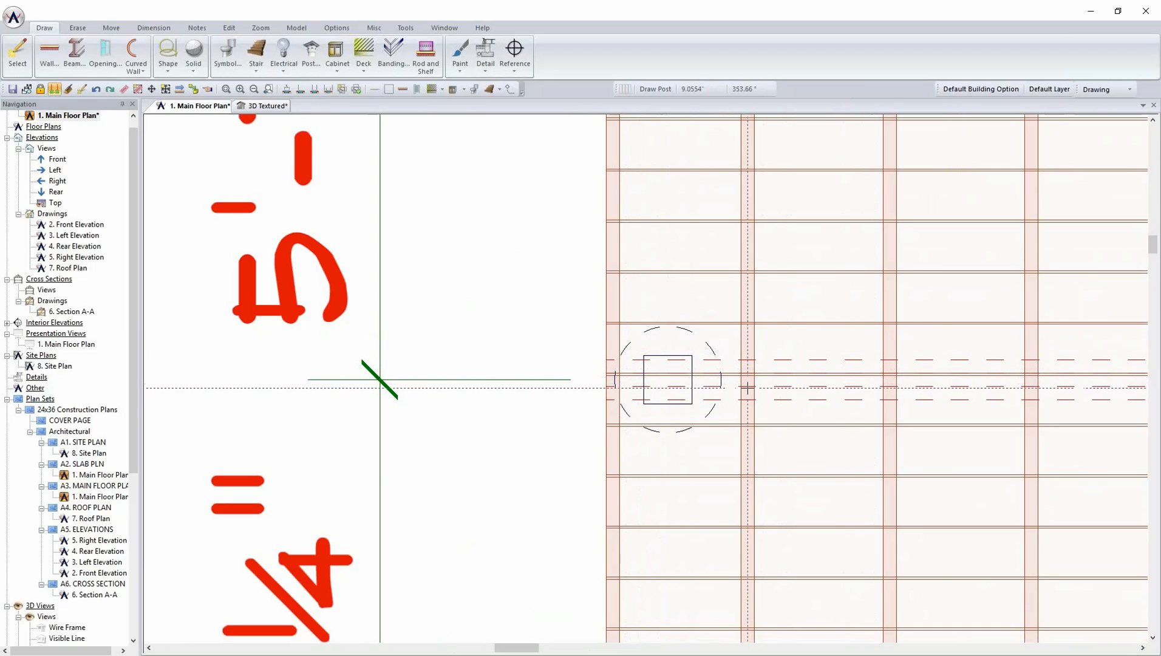
{"action": "left_click", "coordinate": [685, 380]}
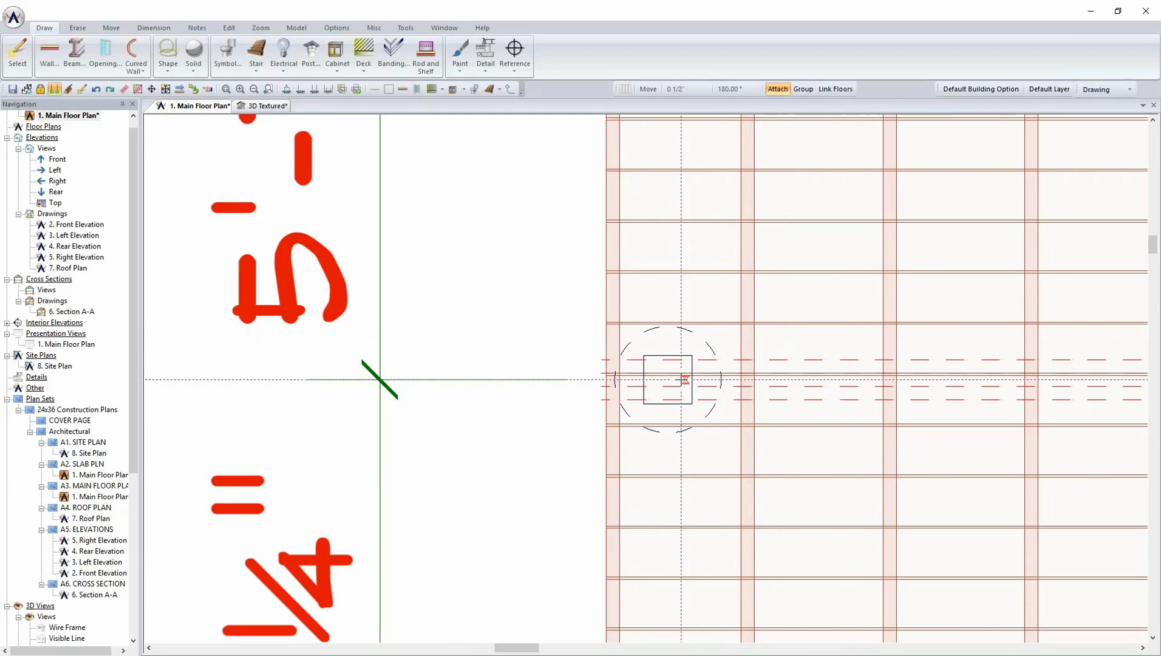
{"action": "right_click", "coordinate": [670, 363]}
{"action": "mouse_move", "coordinate": [708, 369]}
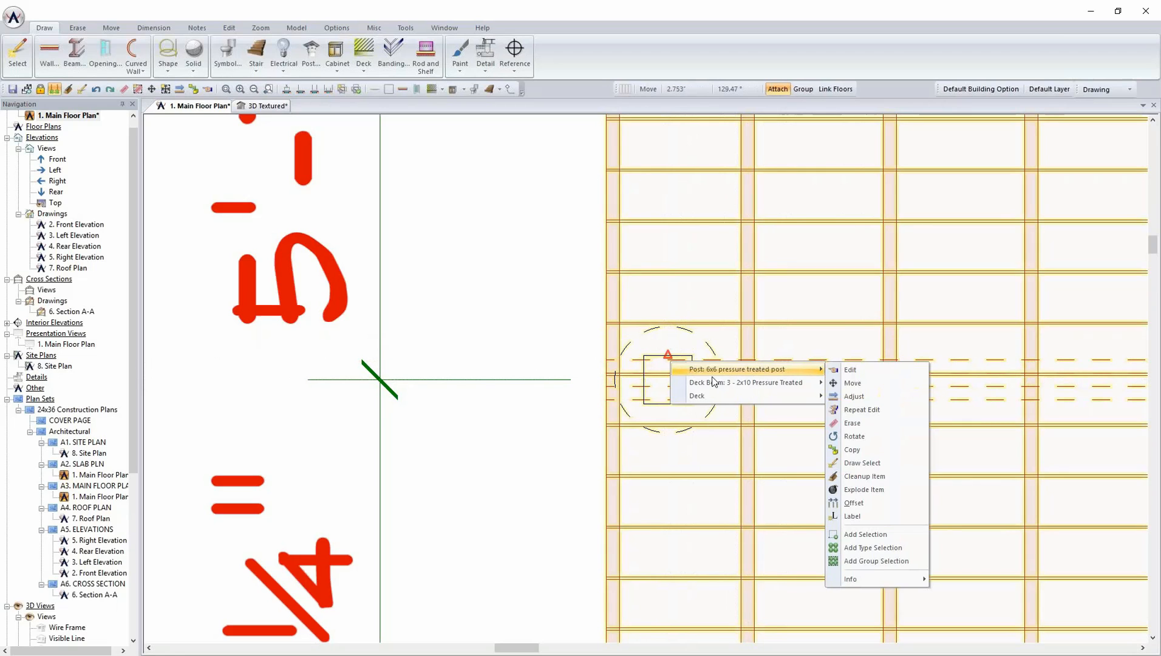
{"action": "left_click", "coordinate": [853, 383]}
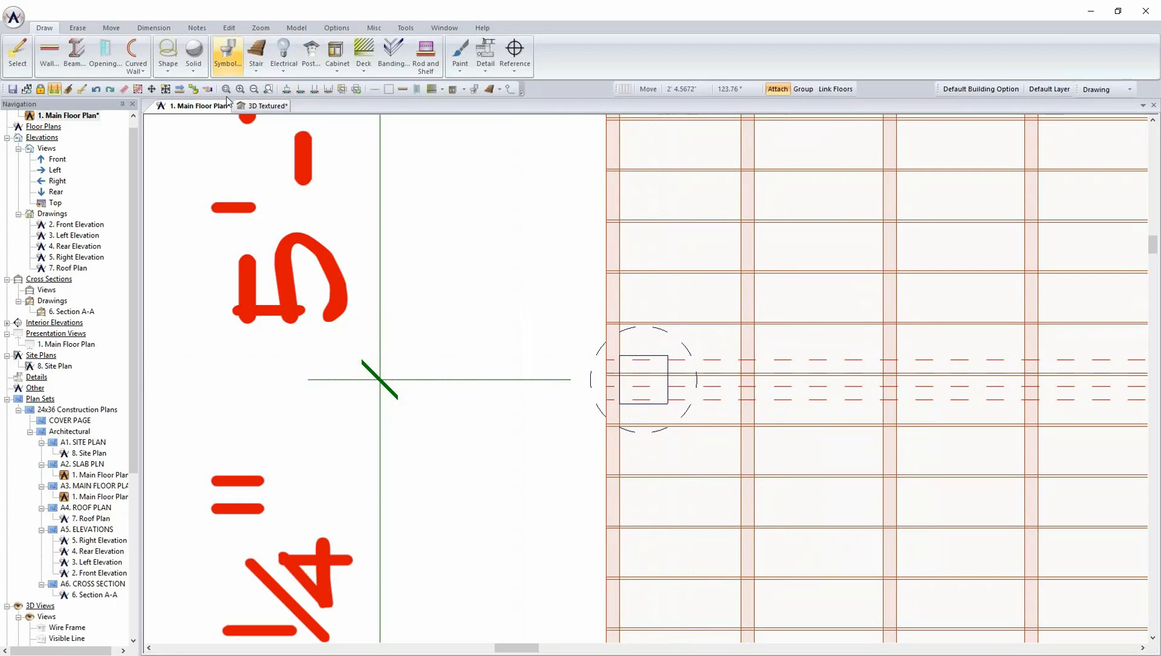
Look at the new post in the 3D Textured view and set its elevation offset to 7' down.
{"action": "left_click", "coordinate": [263, 106]}
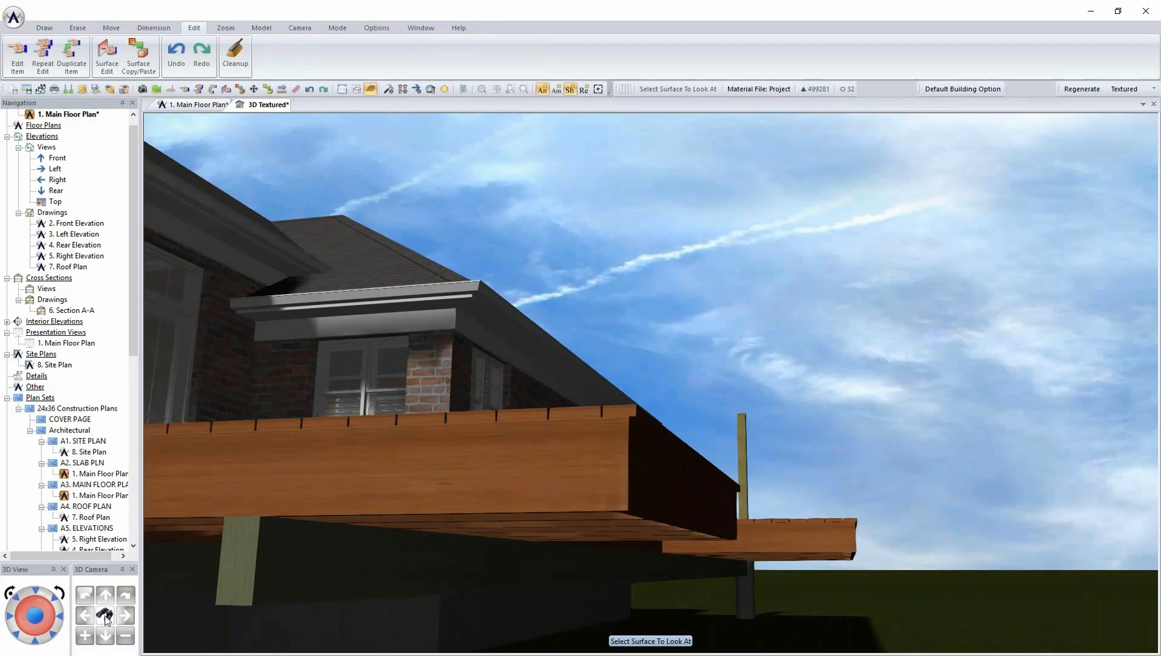
{"action": "left_click", "coordinate": [745, 510]}
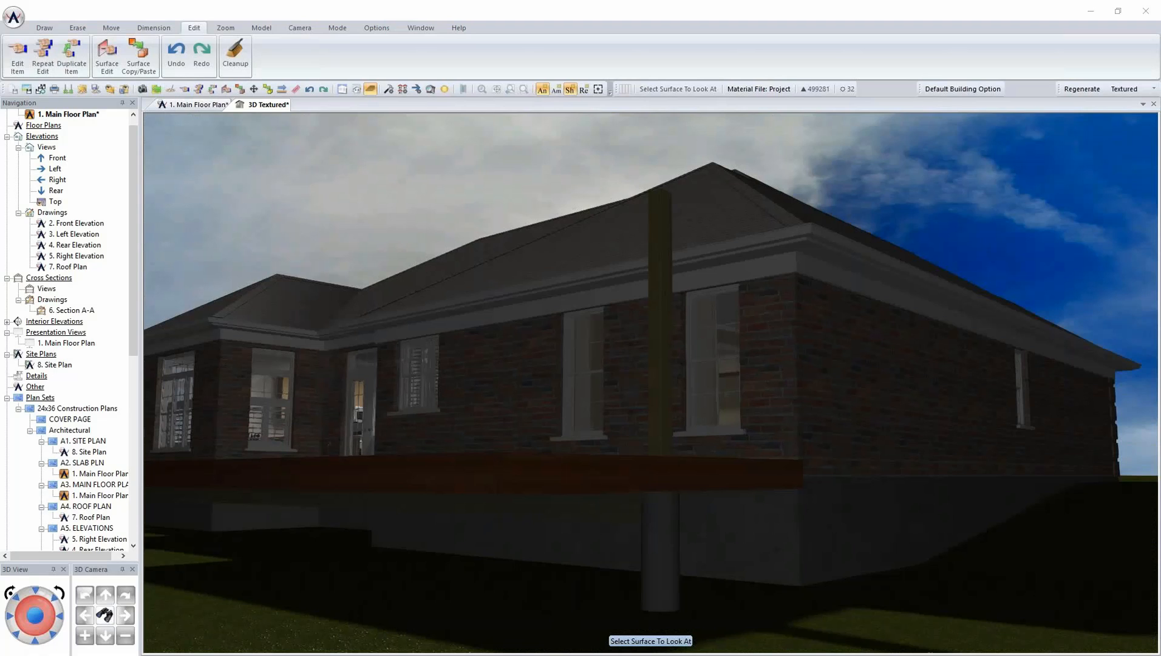
{"action": "right_click", "coordinate": [661, 411]}
{"action": "left_click", "coordinate": [674, 435]}
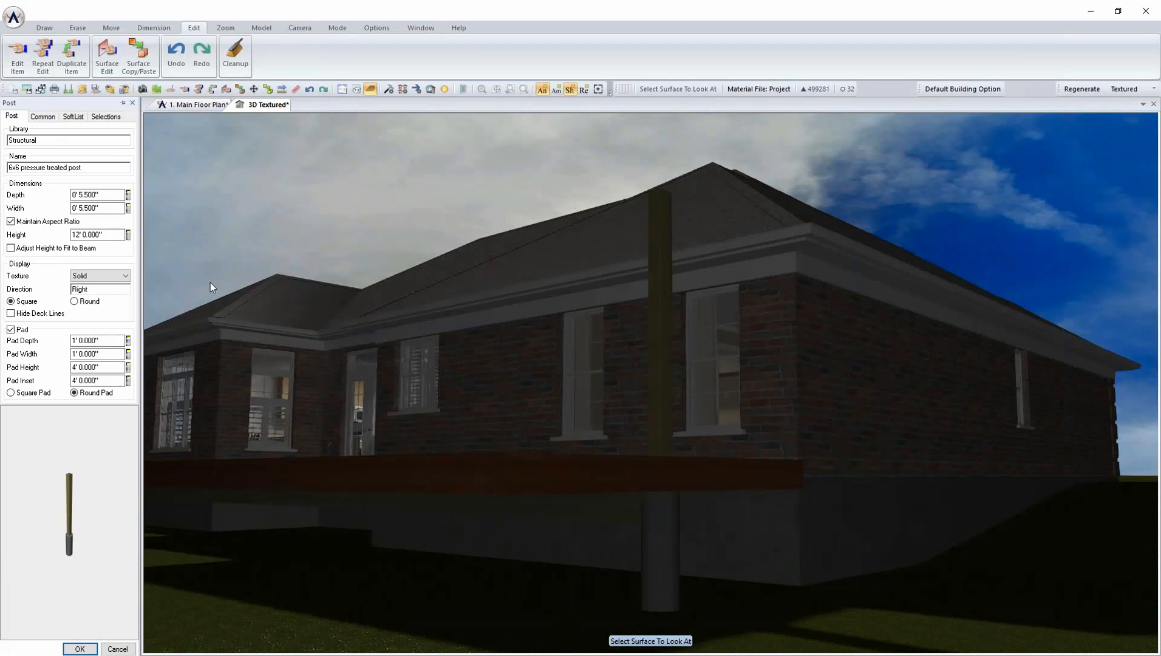
{"action": "left_click", "coordinate": [40, 117]}
{"action": "left_click", "coordinate": [108, 225]}
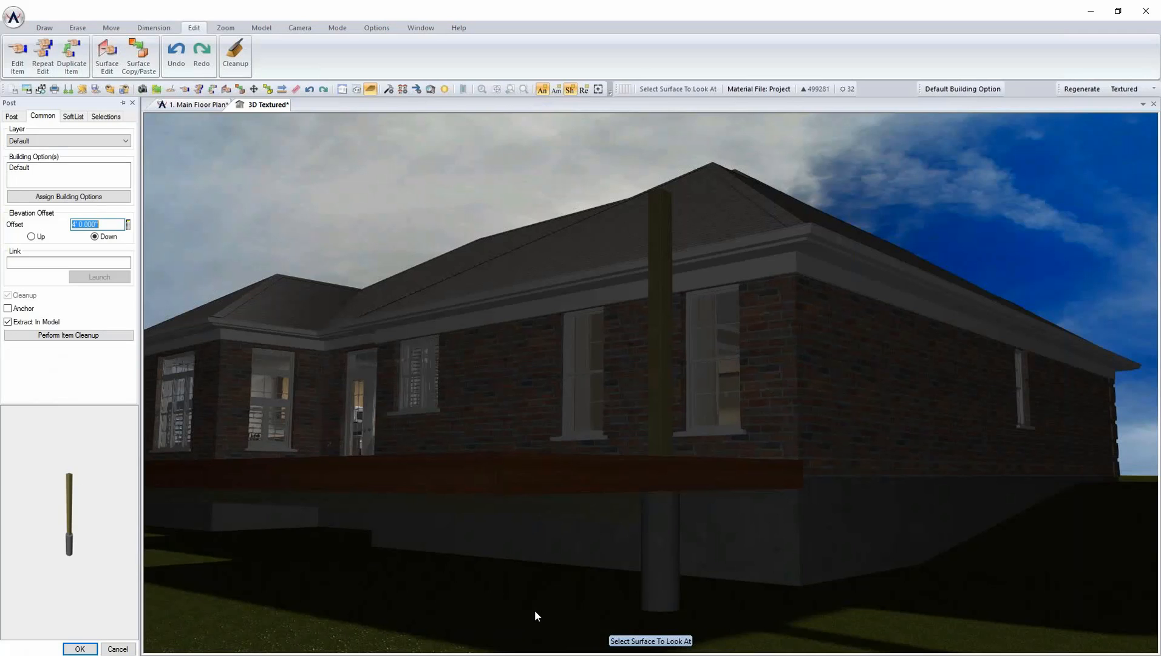
{"action": "type", "text": "7"}
{"action": "key", "text": "Return"}
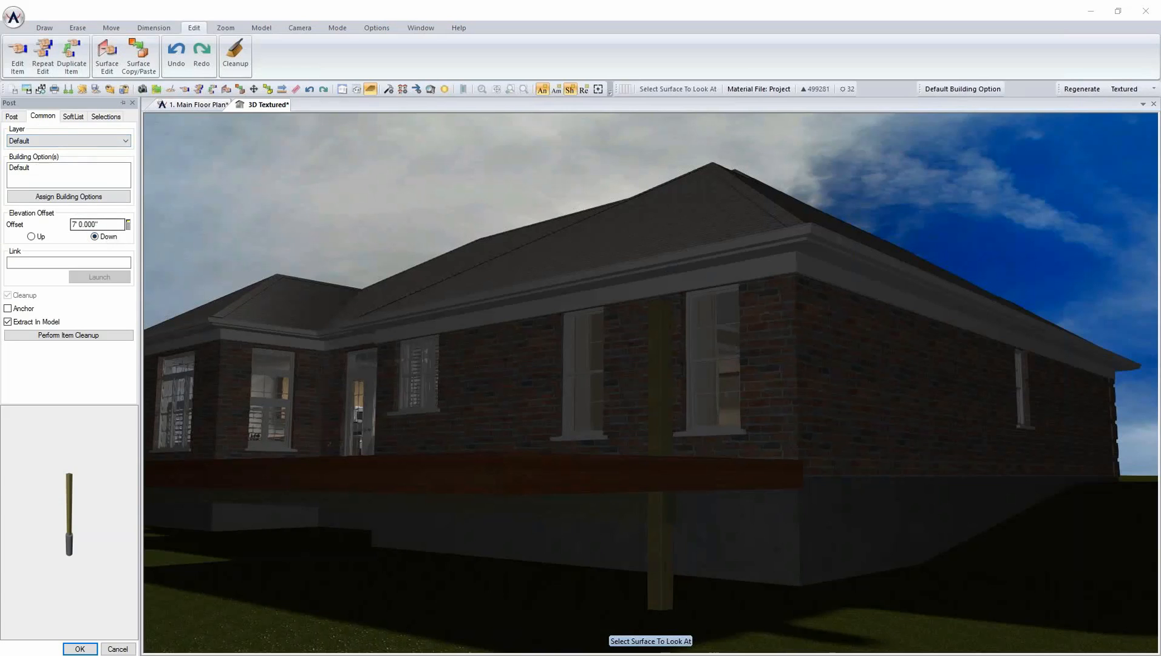
Make the post's height adjust to fit to the beam and apply the post changes.
{"action": "left_click", "coordinate": [11, 116]}
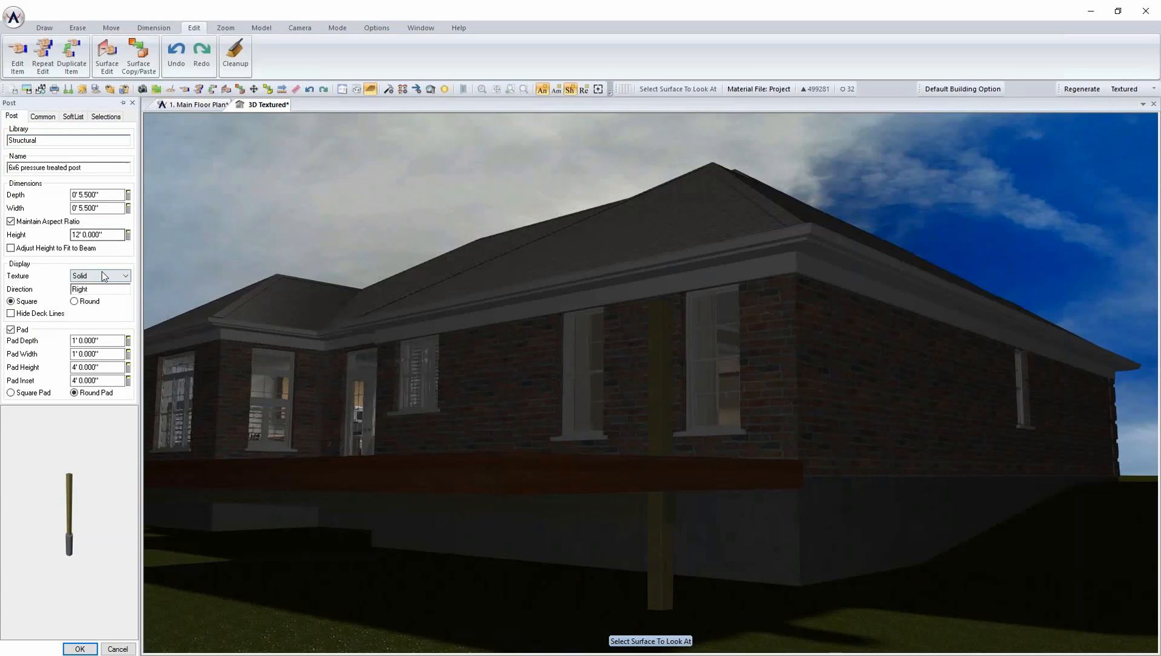
{"action": "left_click", "coordinate": [11, 248]}
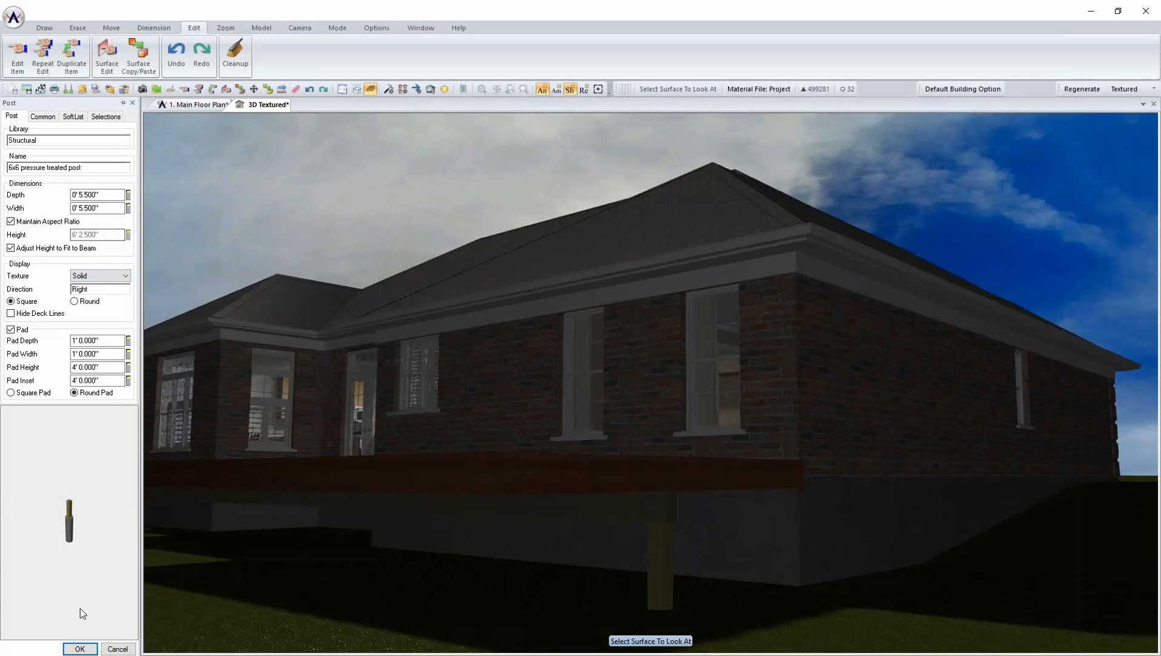
{"action": "left_click", "coordinate": [80, 649]}
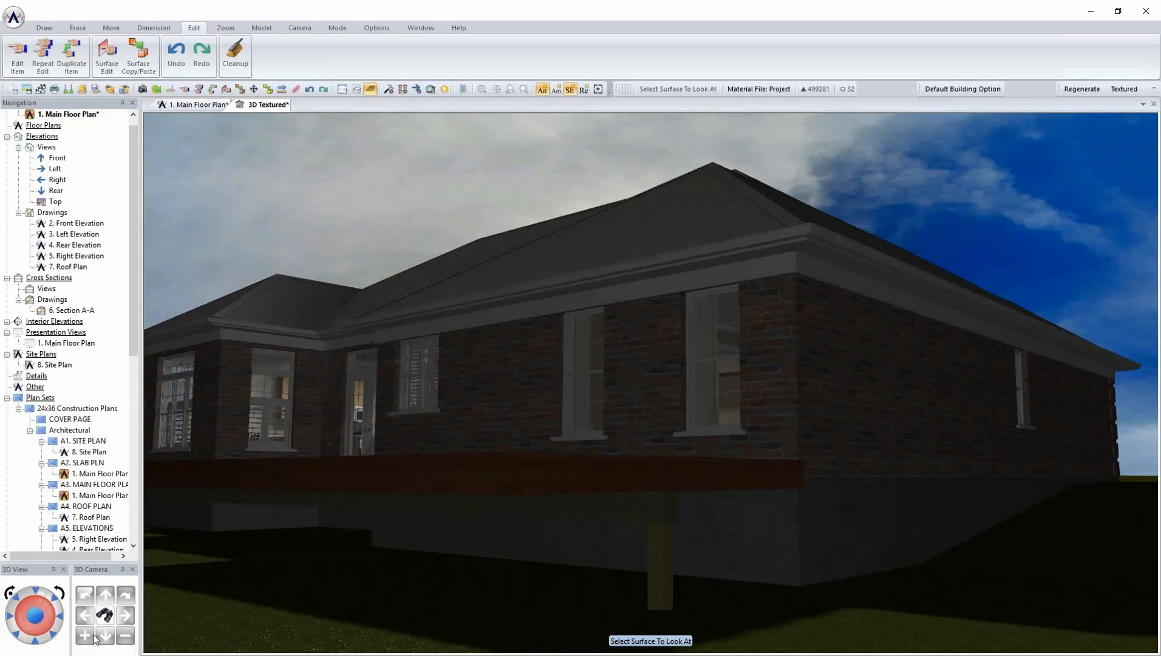
On the main floor plan, divide the outer beam line between the first post and the deck's inner corner into 3 segments using Divide Segments.
{"action": "left_click", "coordinate": [191, 109]}
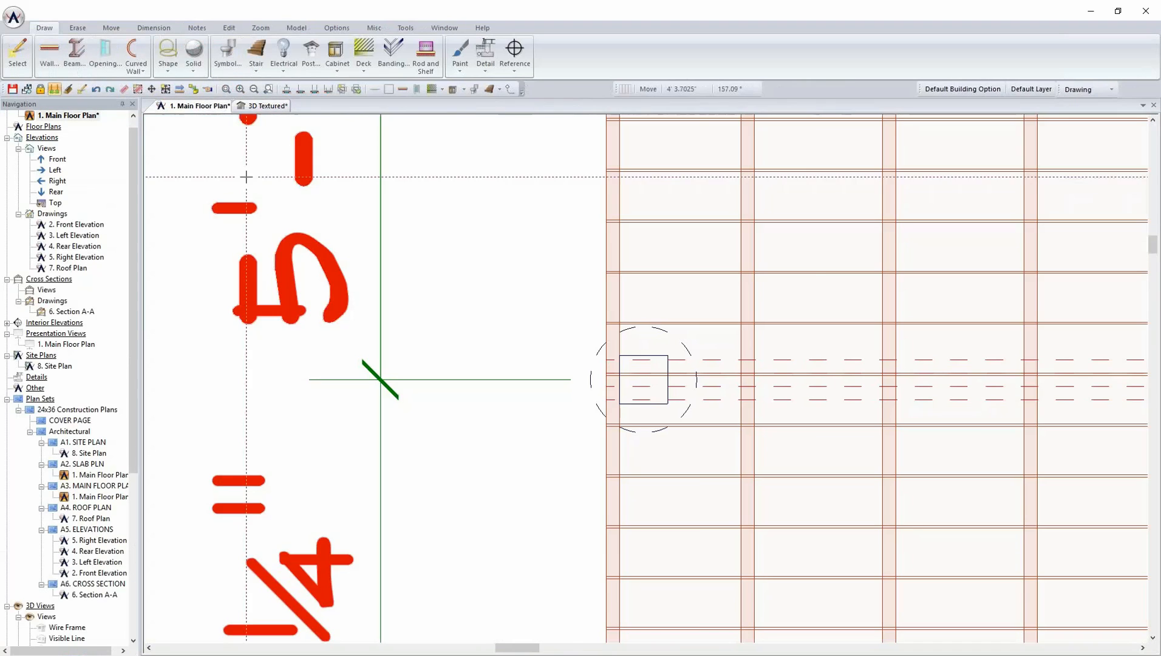
{"action": "scroll", "coordinate": [782, 397], "scroll_direction": "down", "scroll_amount": 3}
{"action": "middle_click_drag", "start_coordinate": [782, 397], "coordinate": [637, 372]}
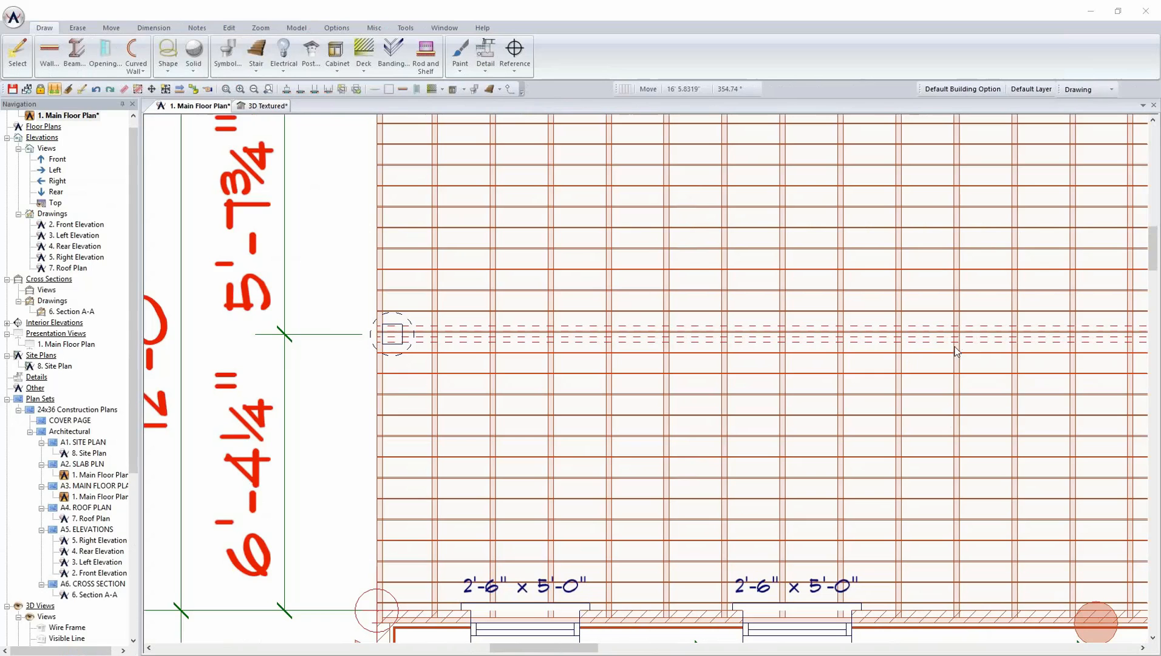
{"action": "scroll", "coordinate": [909, 236], "scroll_direction": "down", "scroll_amount": 4}
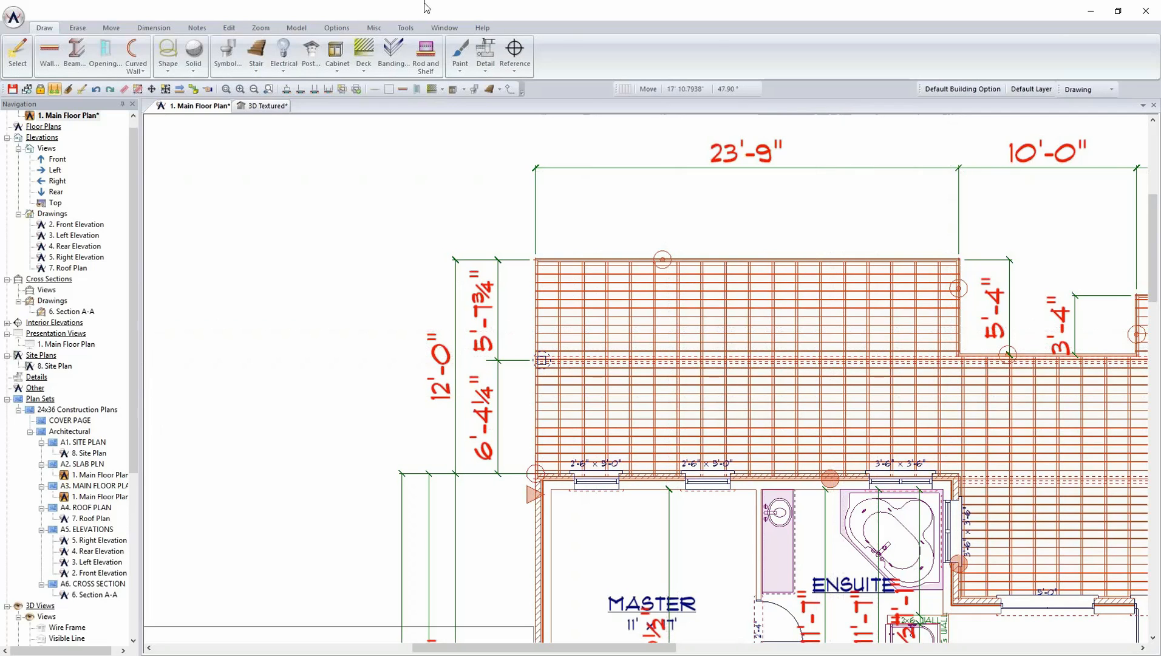
{"action": "left_click", "coordinate": [406, 28]}
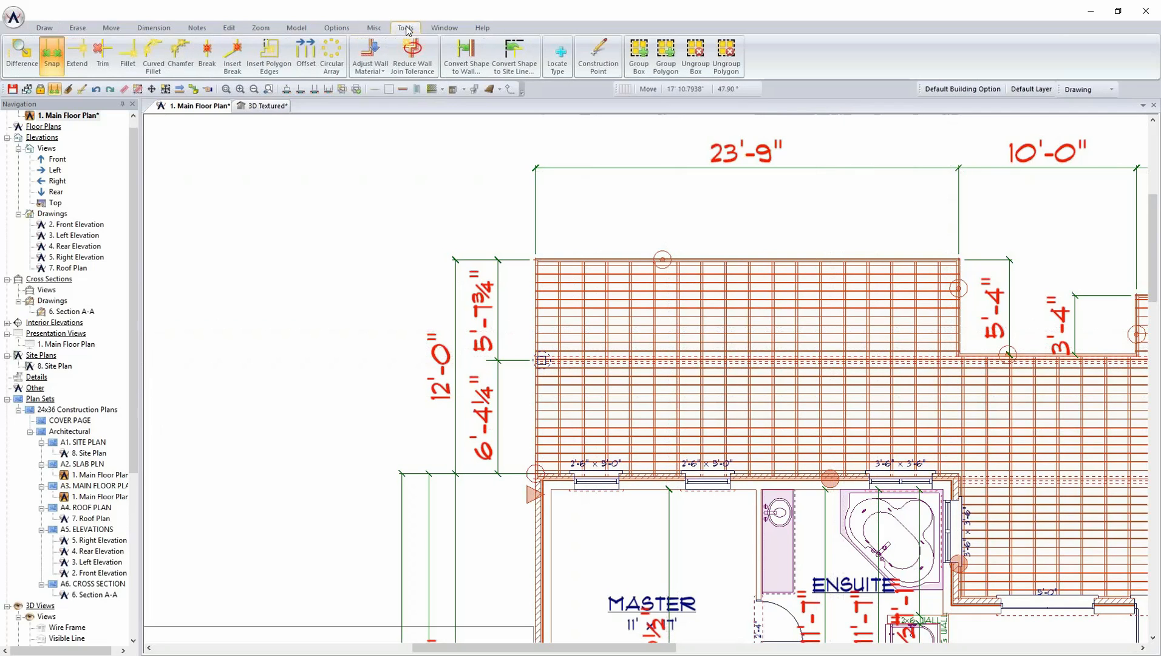
{"action": "left_click", "coordinate": [374, 31]}
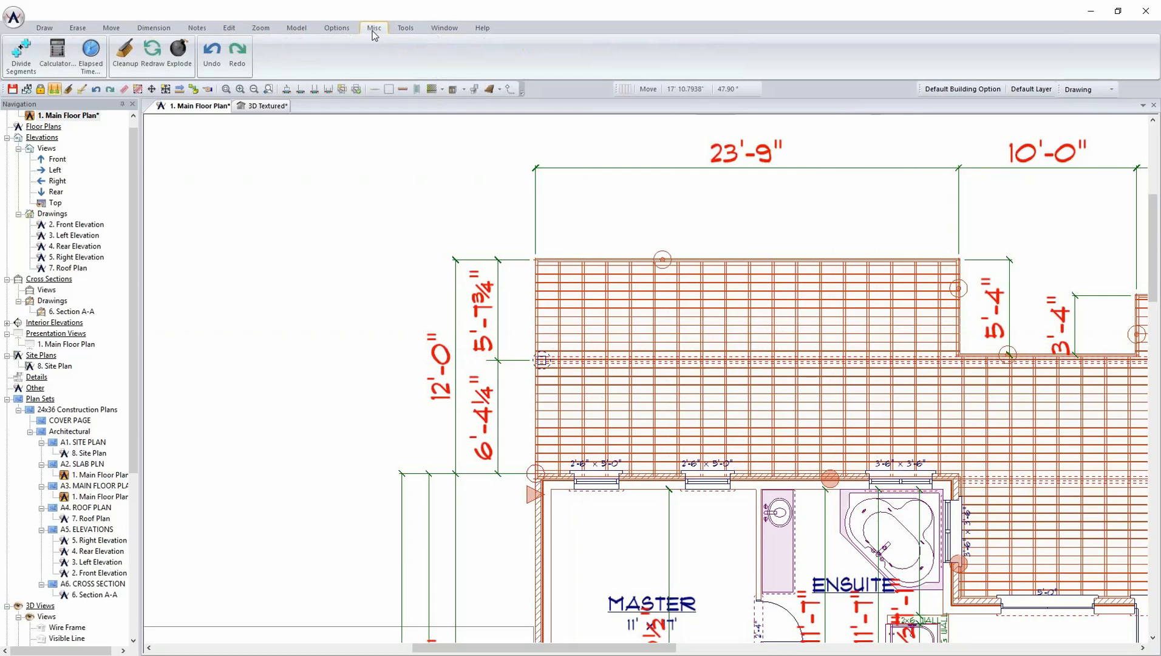
{"action": "left_click", "coordinate": [24, 64]}
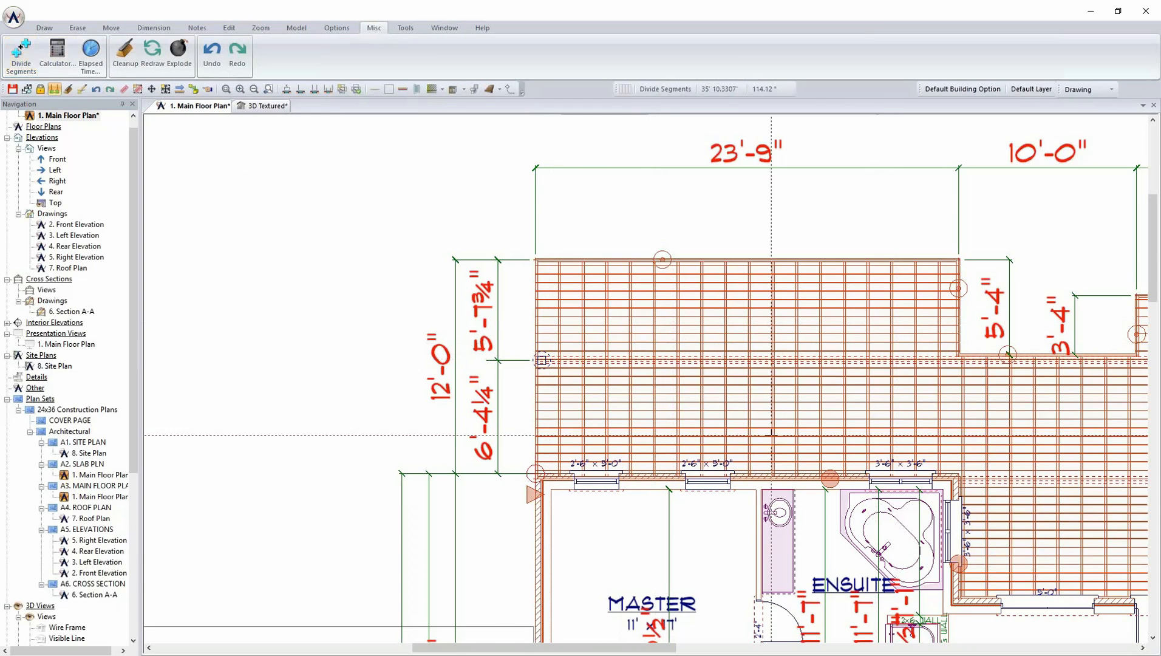
{"action": "scroll", "coordinate": [646, 376], "scroll_direction": "up", "scroll_amount": 1}
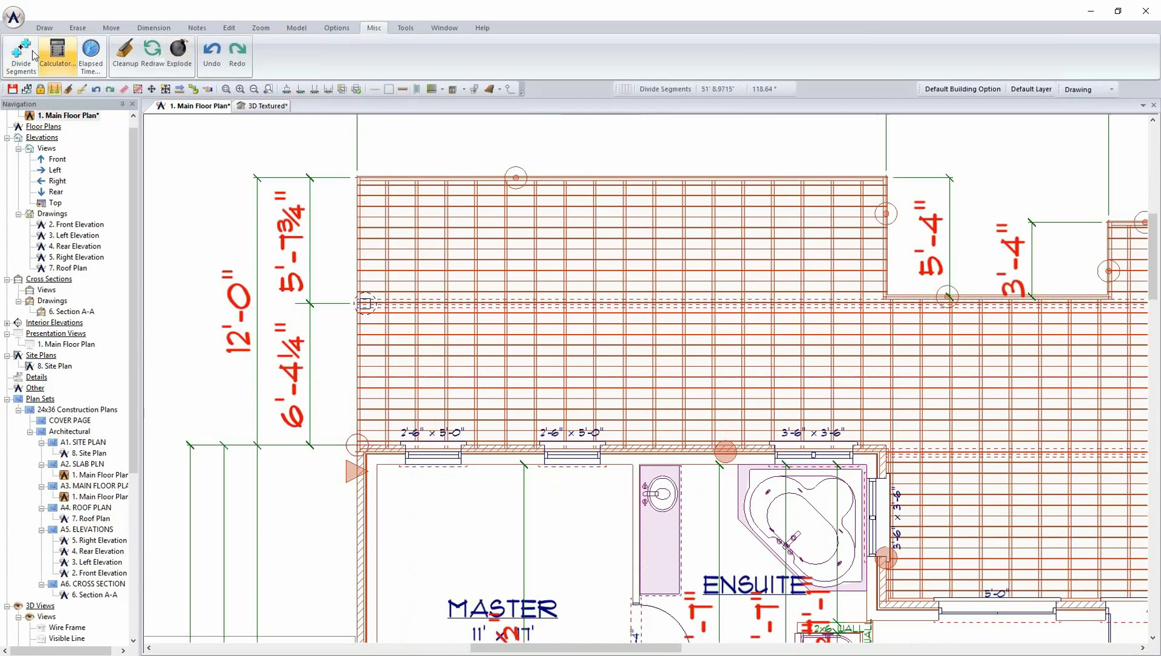
{"action": "scroll", "coordinate": [462, 263], "scroll_direction": "up", "scroll_amount": 2}
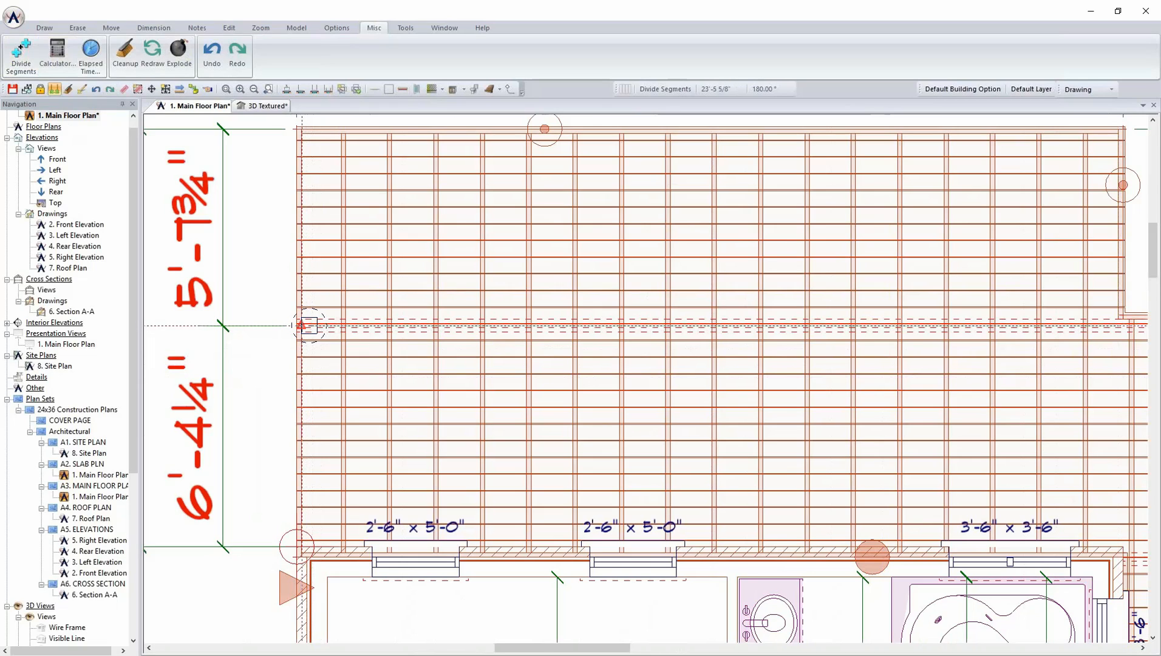
{"action": "left_click", "coordinate": [302, 327]}
{"action": "mouse_move", "coordinate": [344, 346]}
{"action": "left_mouse_down"}
{"action": "mouse_move", "coordinate": [442, 349]}
{"action": "mouse_move", "coordinate": [587, 391]}
{"action": "left_mouse_up"}
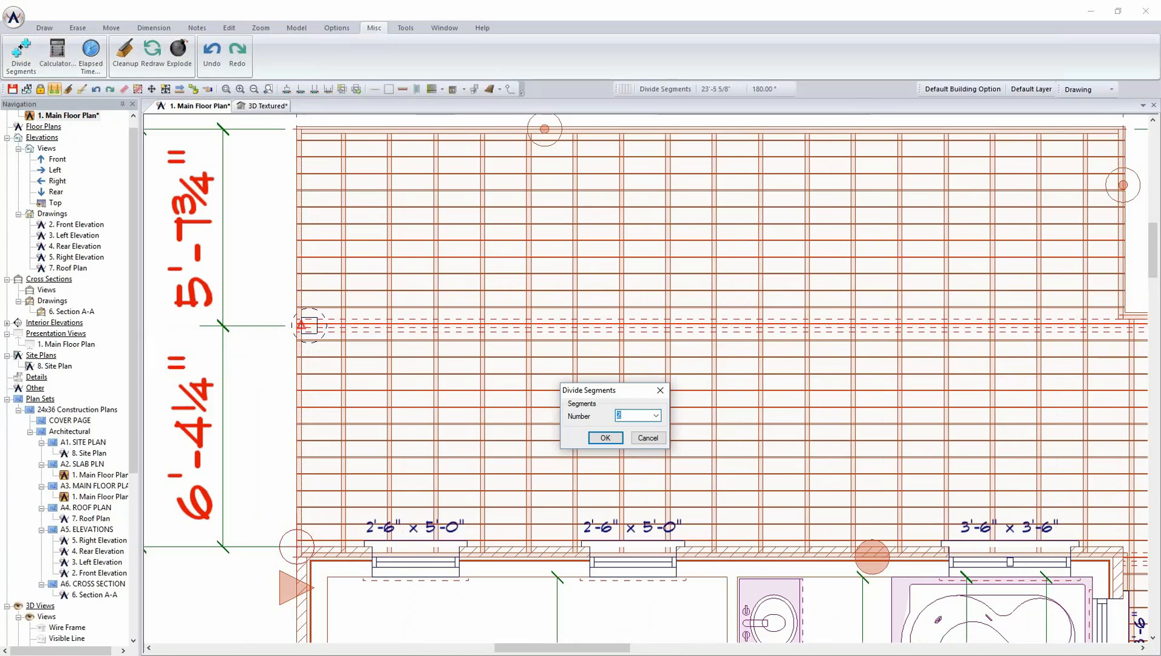
{"action": "left_click", "coordinate": [656, 416]}
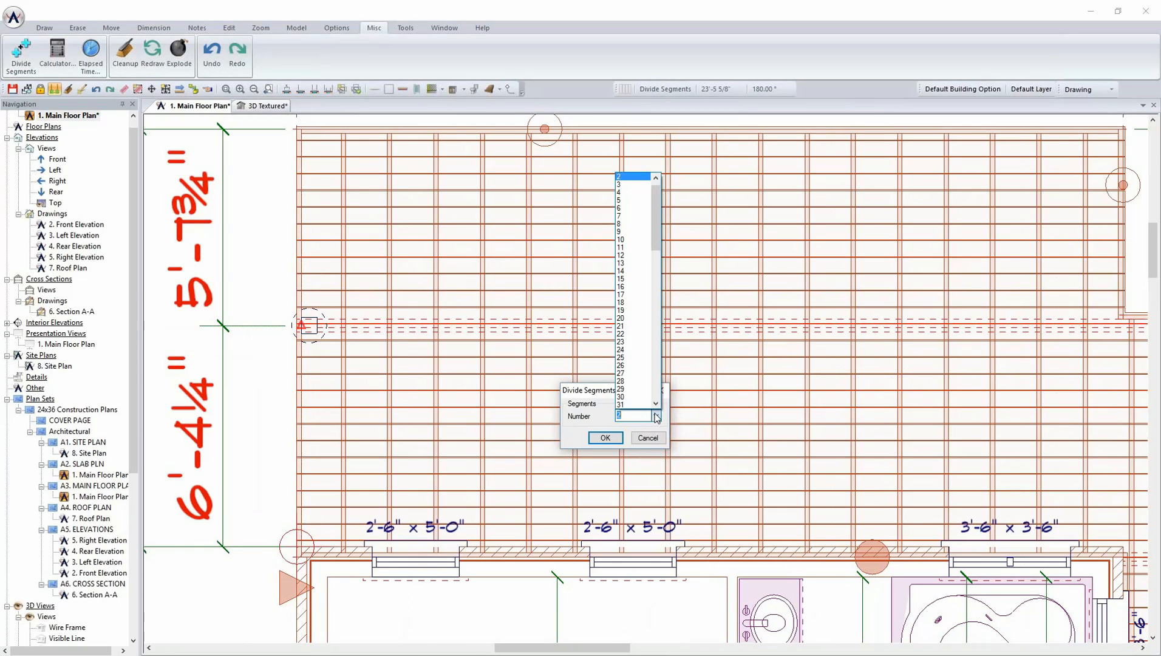
{"action": "left_click", "coordinate": [628, 184]}
{"action": "left_click", "coordinate": [606, 438]}
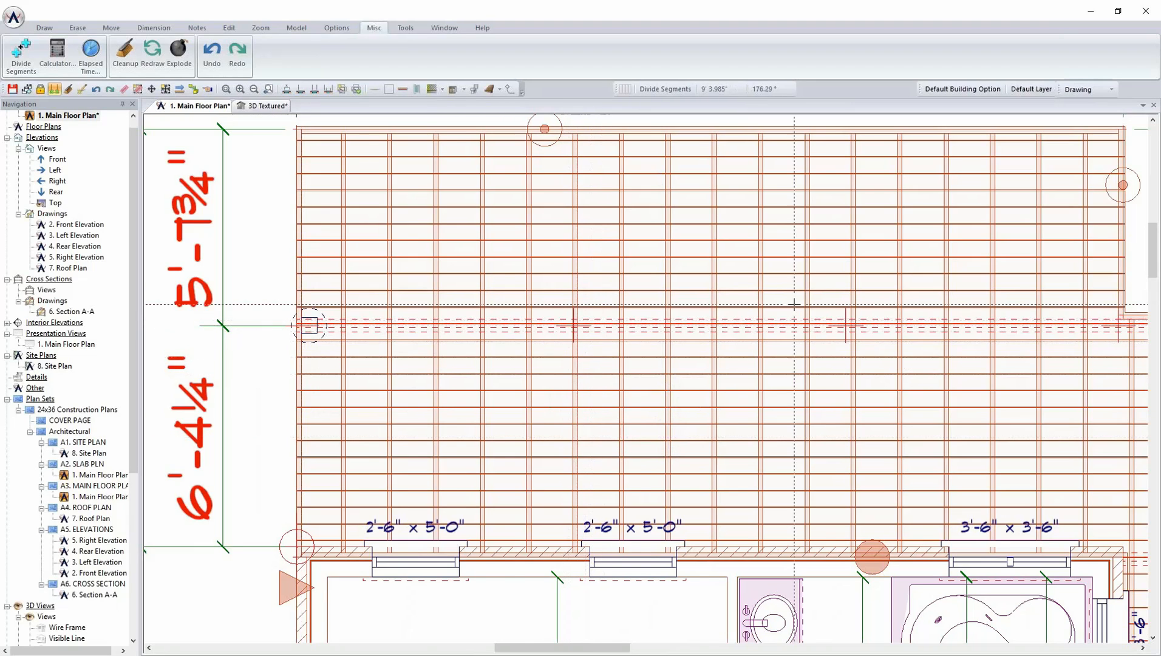
Examine the position of each construction point along the outer beam up to the deck's inner corner.
{"action": "scroll", "coordinate": [860, 333], "scroll_direction": "up", "scroll_amount": 1}
{"action": "scroll", "coordinate": [645, 377], "scroll_direction": "up", "scroll_amount": 3}
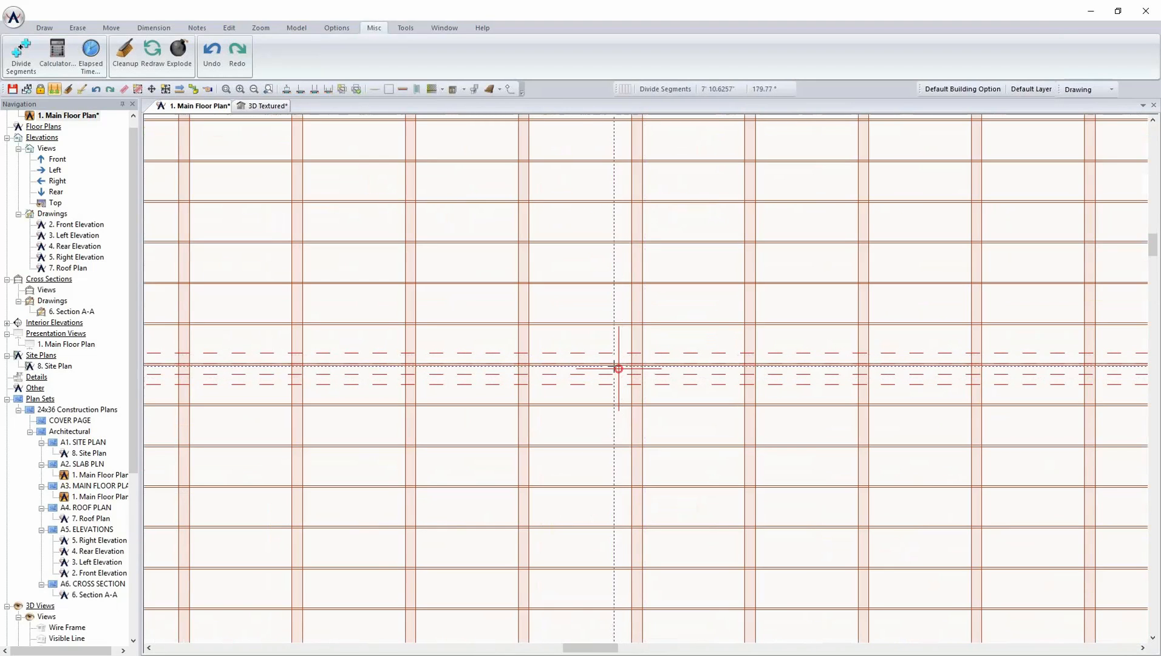
{"action": "middle_click", "coordinate": [332, 392]}
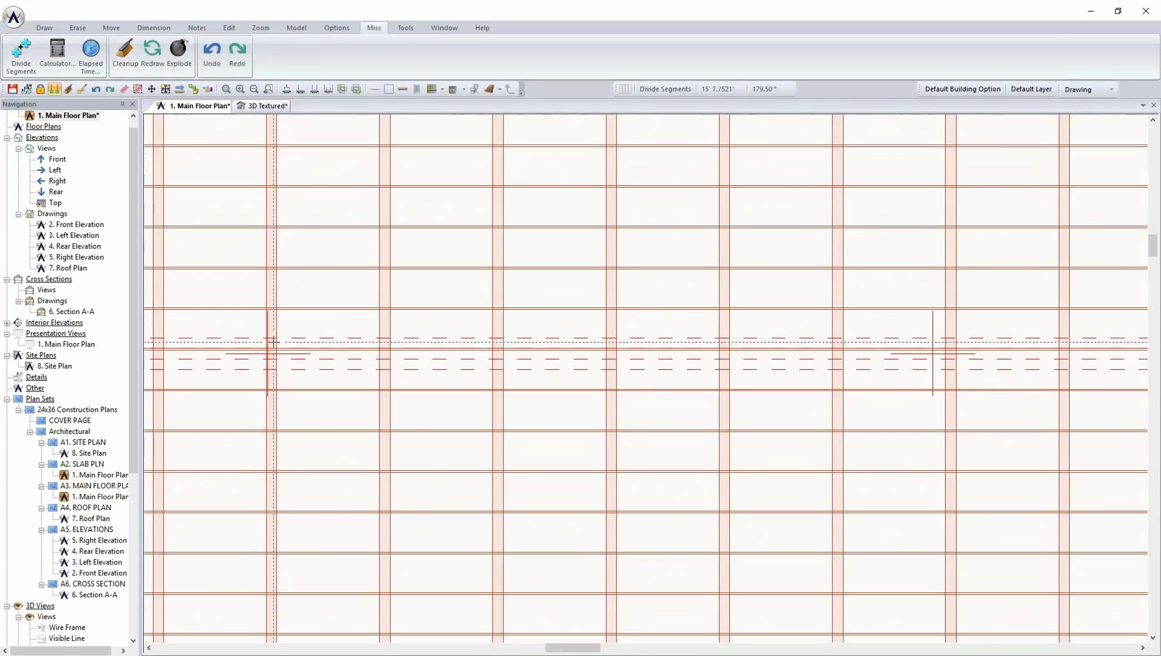
{"action": "middle_click_drag", "start_coordinate": [872, 341], "coordinate": [483, 358]}
{"action": "middle_click_drag", "start_coordinate": [954, 395], "coordinate": [557, 367]}
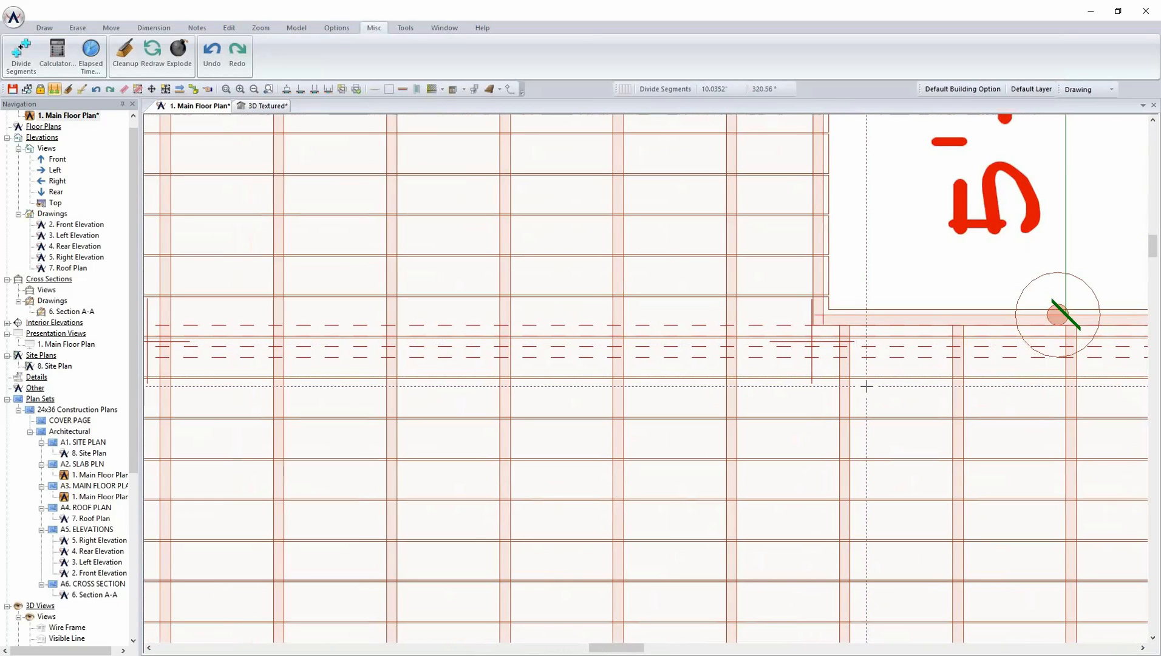
{"action": "scroll", "coordinate": [867, 386], "scroll_direction": "down", "scroll_amount": 3}
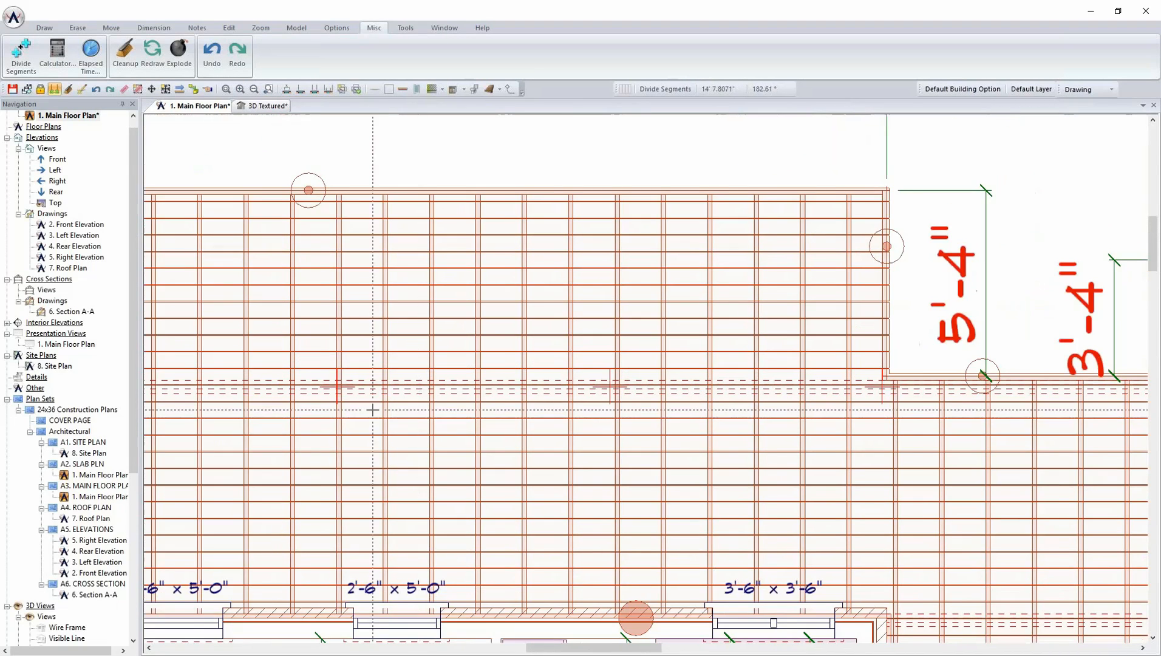
{"action": "middle_click_drag", "start_coordinate": [372, 410], "coordinate": [501, 390]}
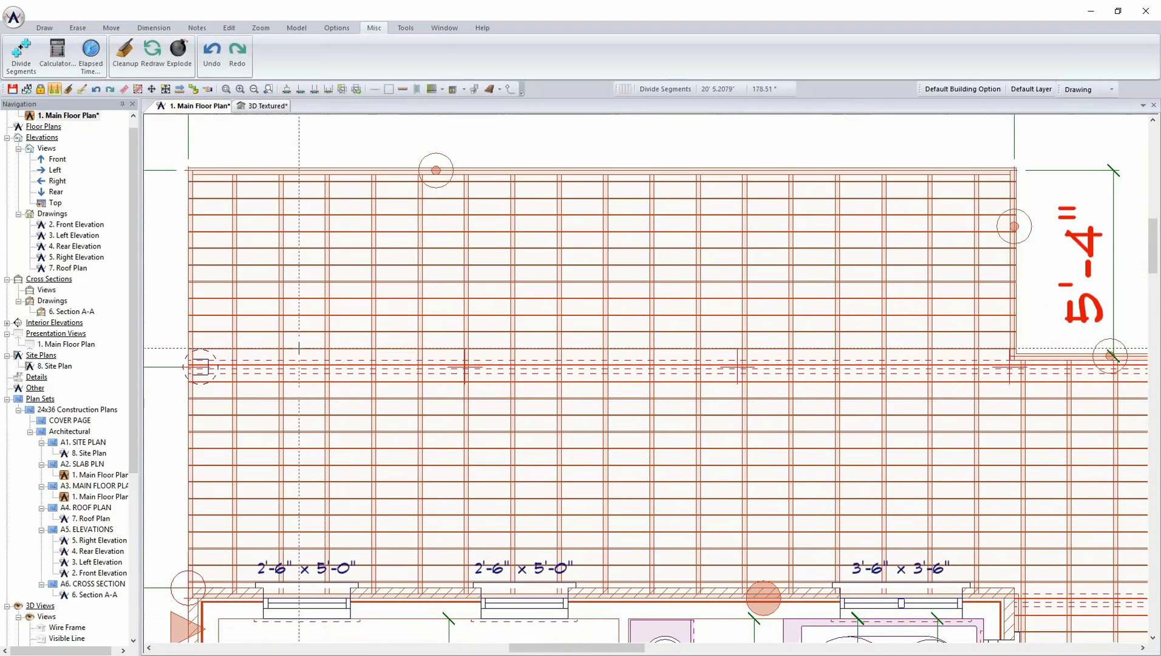
Place posts matching the existing 6x6 pressure treated post at the three construction points along the outer beam.
{"action": "right_click", "coordinate": [202, 363]}
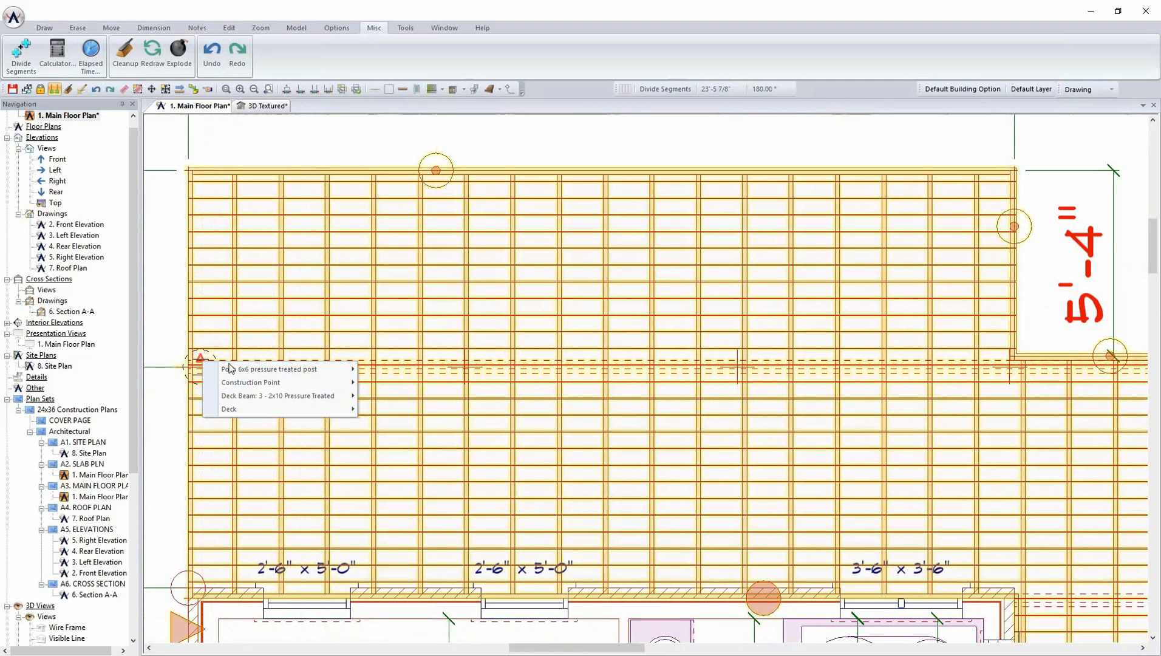
{"action": "mouse_move", "coordinate": [252, 372]}
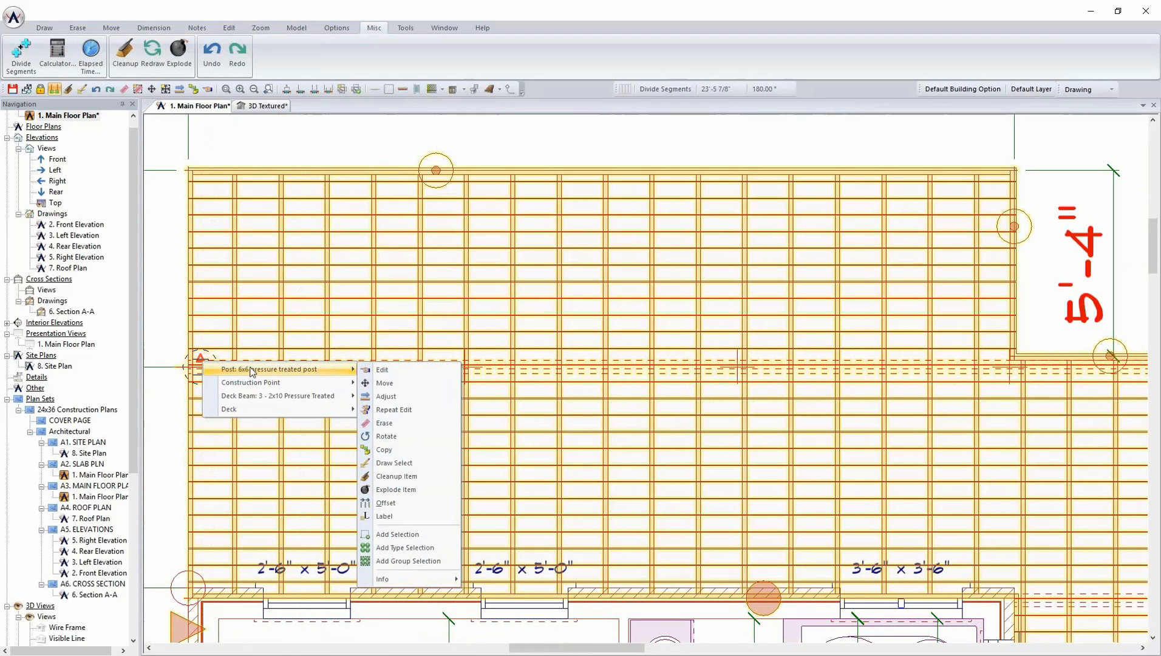
{"action": "left_click", "coordinate": [395, 464]}
{"action": "scroll", "coordinate": [645, 377], "scroll_direction": "up", "scroll_amount": 4}
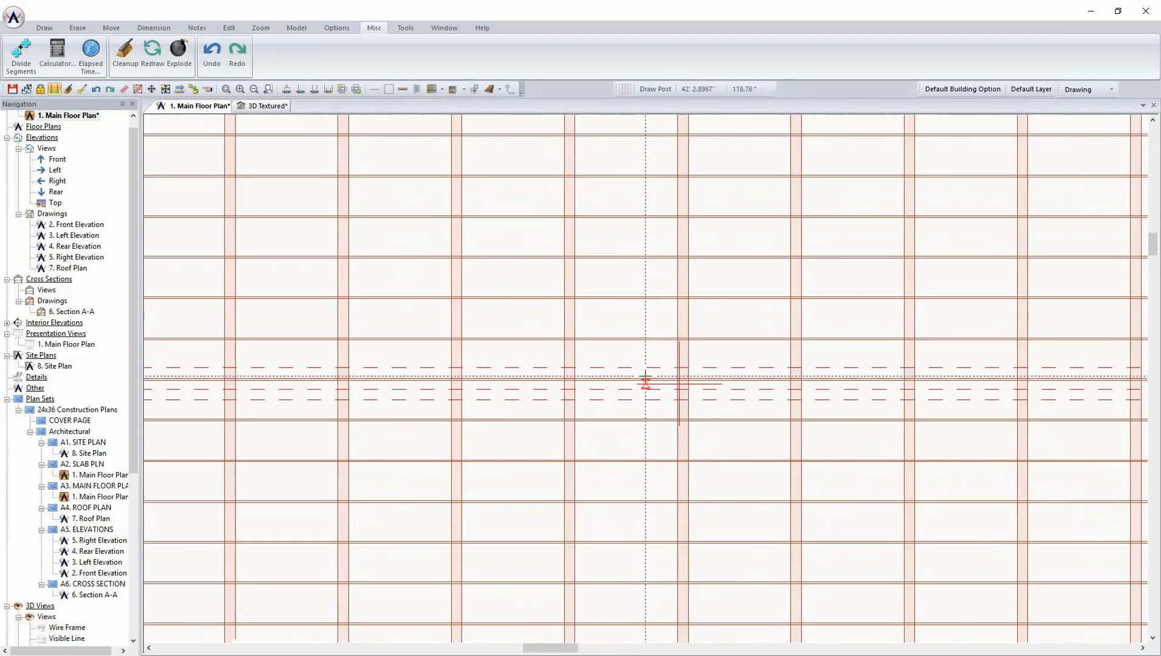
{"action": "scroll", "coordinate": [646, 380], "scroll_direction": "up", "scroll_amount": 2}
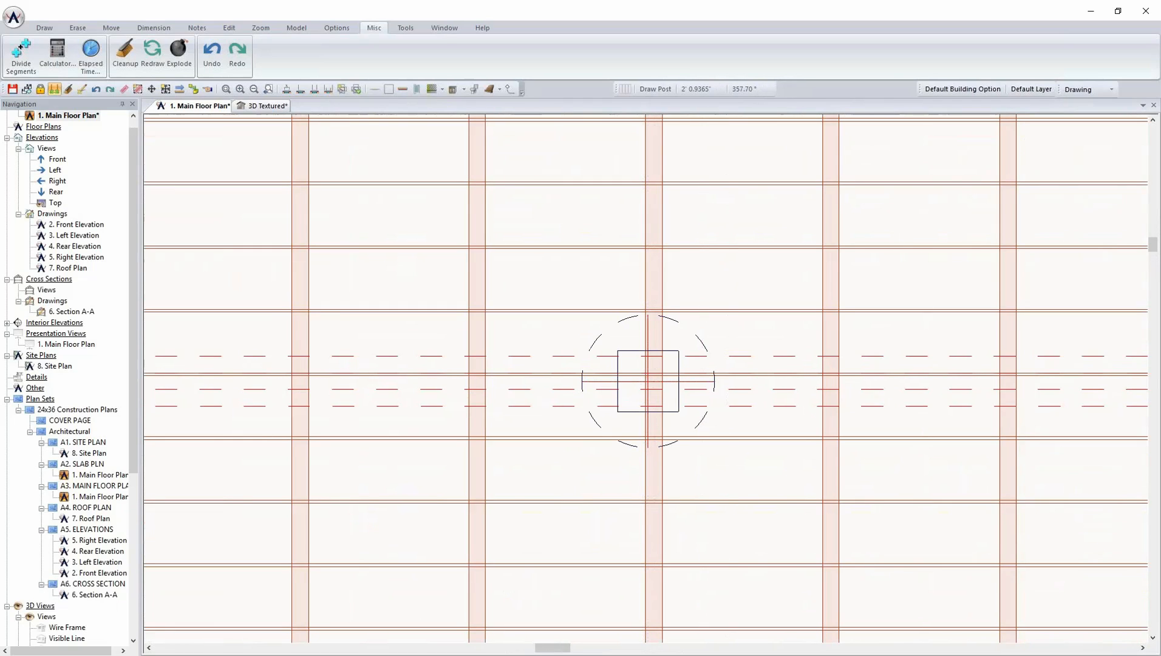
{"action": "middle_click_drag", "start_coordinate": [1042, 392], "coordinate": [368, 368]}
{"action": "middle_click_drag", "start_coordinate": [862, 377], "coordinate": [612, 385]}
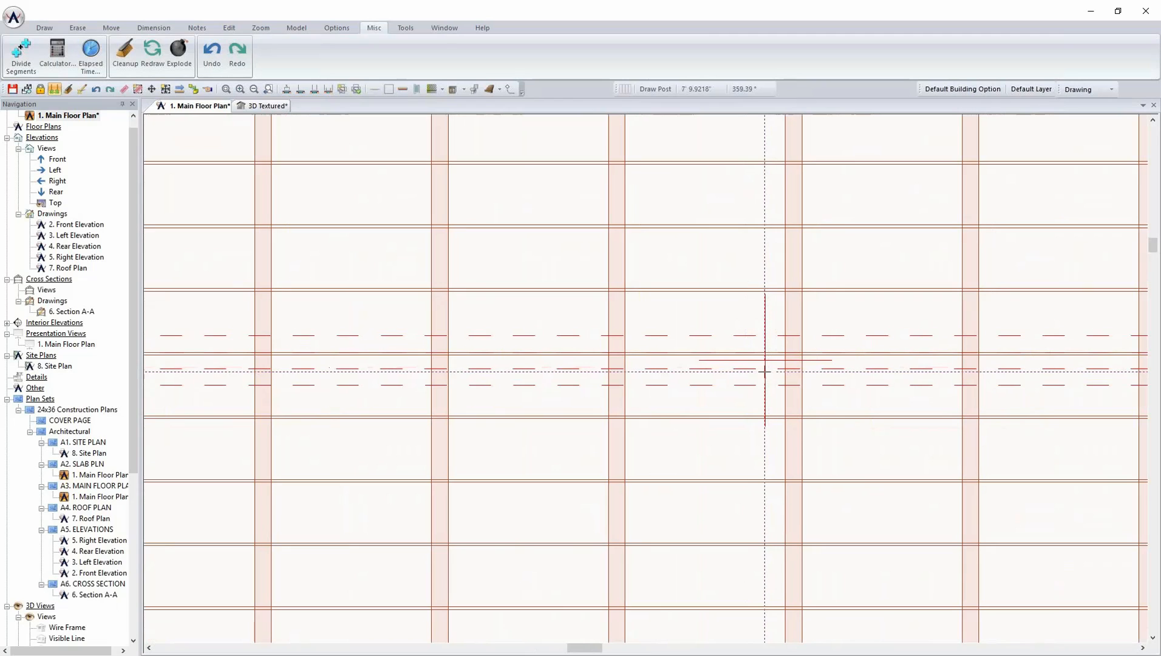
{"action": "left_click", "coordinate": [765, 361]}
{"action": "middle_click_drag", "start_coordinate": [860, 368], "coordinate": [317, 363]}
{"action": "middle_click_drag", "start_coordinate": [1087, 378], "coordinate": [638, 367]}
{"action": "left_click", "coordinate": [809, 344]}
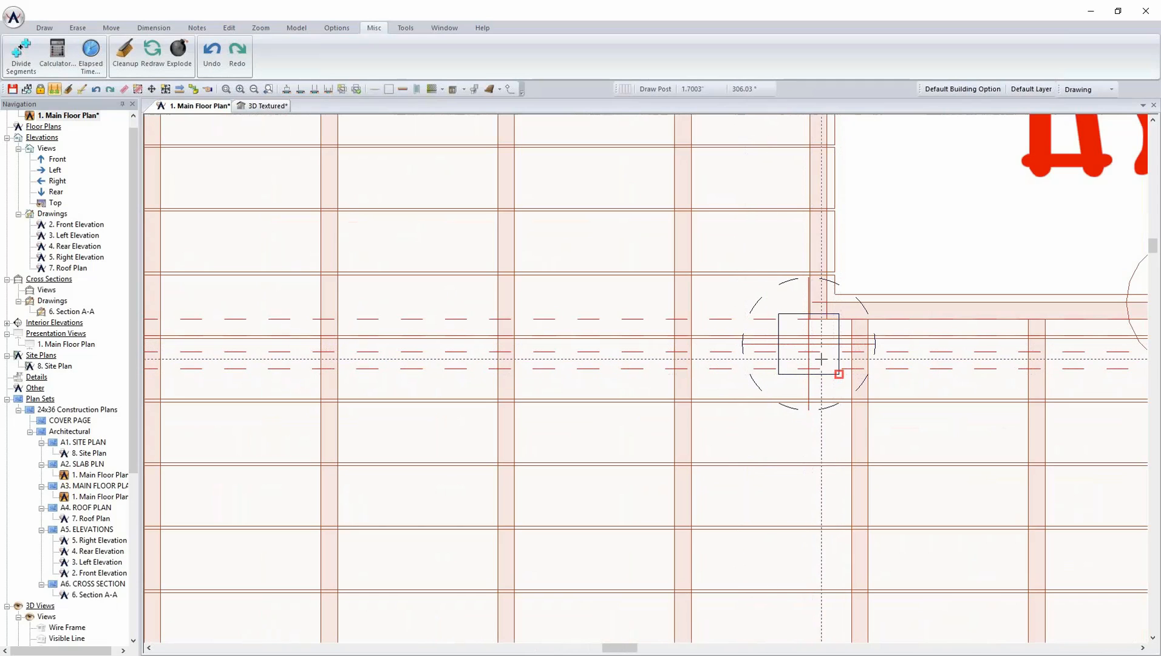
Move the post at the deck's inner corner slightly along the beam toward the Master side.
{"action": "left_click", "coordinate": [809, 344]}
{"action": "left_click_drag", "start_coordinate": [809, 344], "coordinate": [800, 360]}
{"action": "left_click", "coordinate": [800, 360]}
{"action": "scroll", "coordinate": [735, 408], "scroll_direction": "down", "scroll_amount": 3}
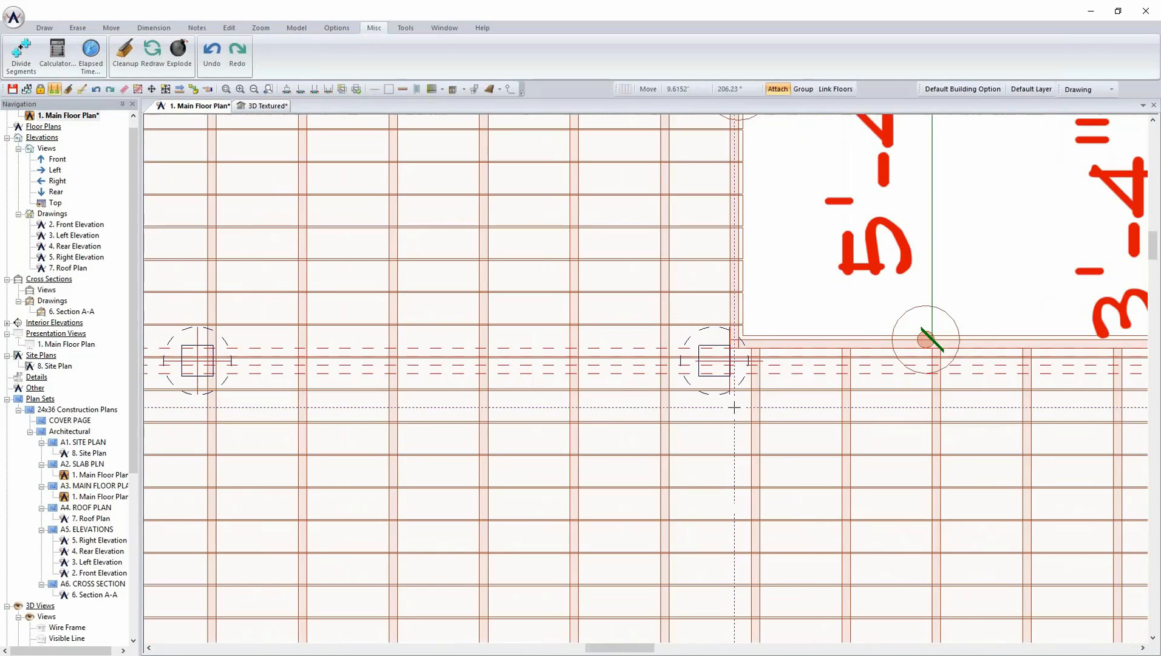
{"action": "scroll", "coordinate": [643, 376], "scroll_direction": "down", "scroll_amount": 3}
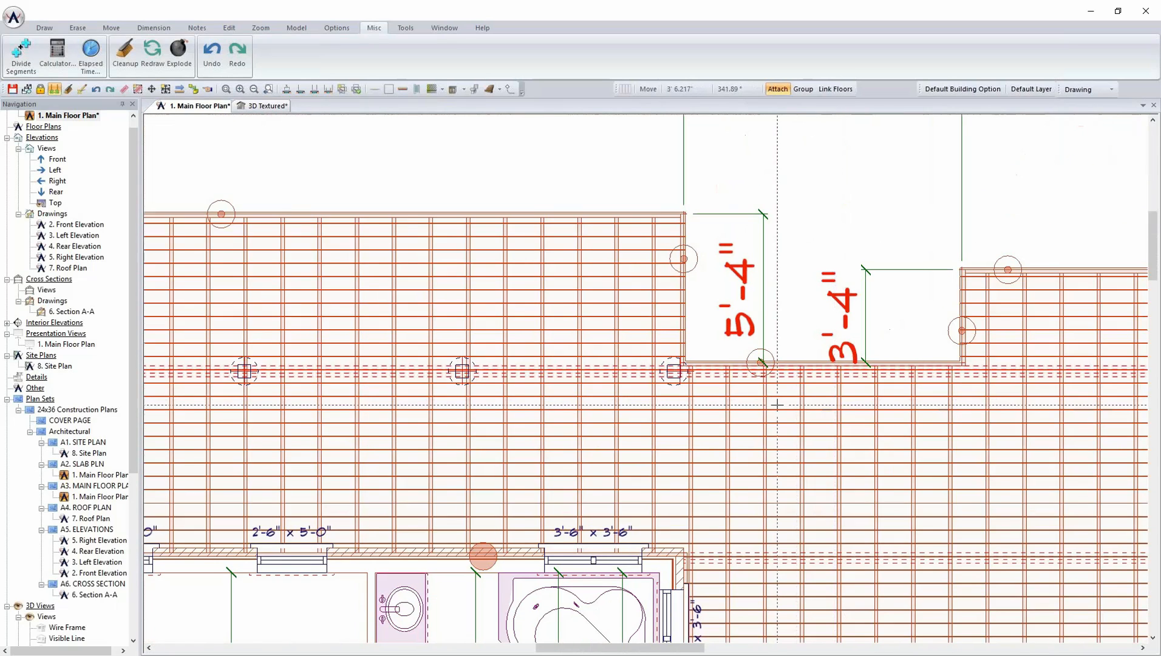
Look at the row of new posts beneath the outer beam from the rear in the 3D Textured view.
{"action": "left_click", "coordinate": [257, 108]}
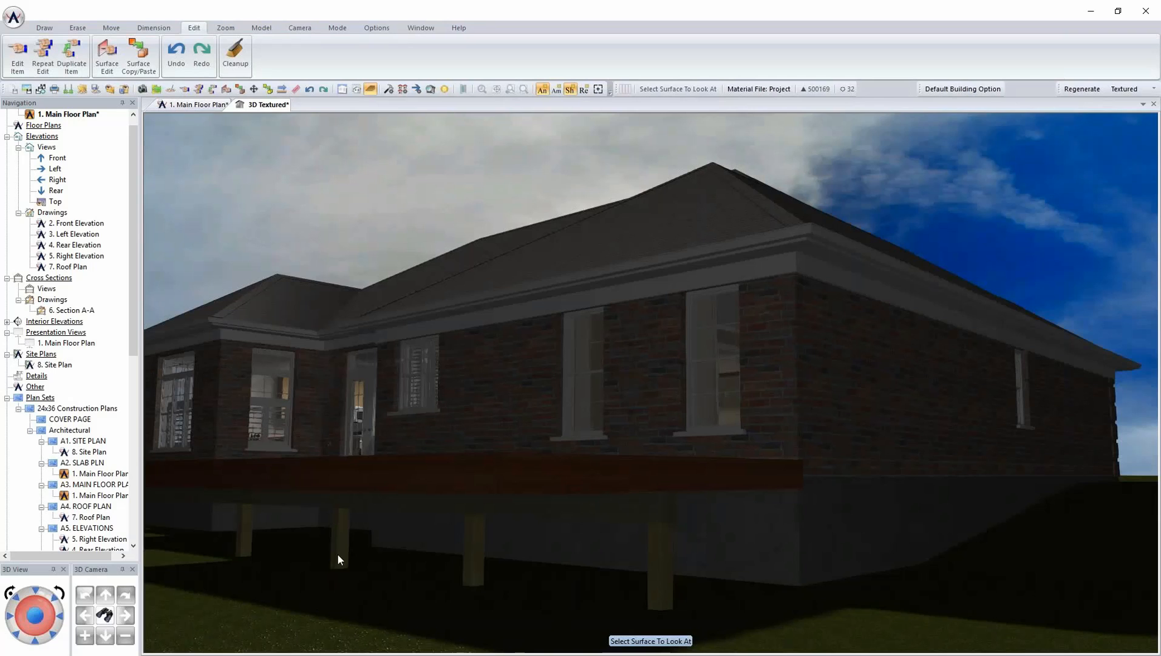
{"action": "left_click", "coordinate": [365, 567]}
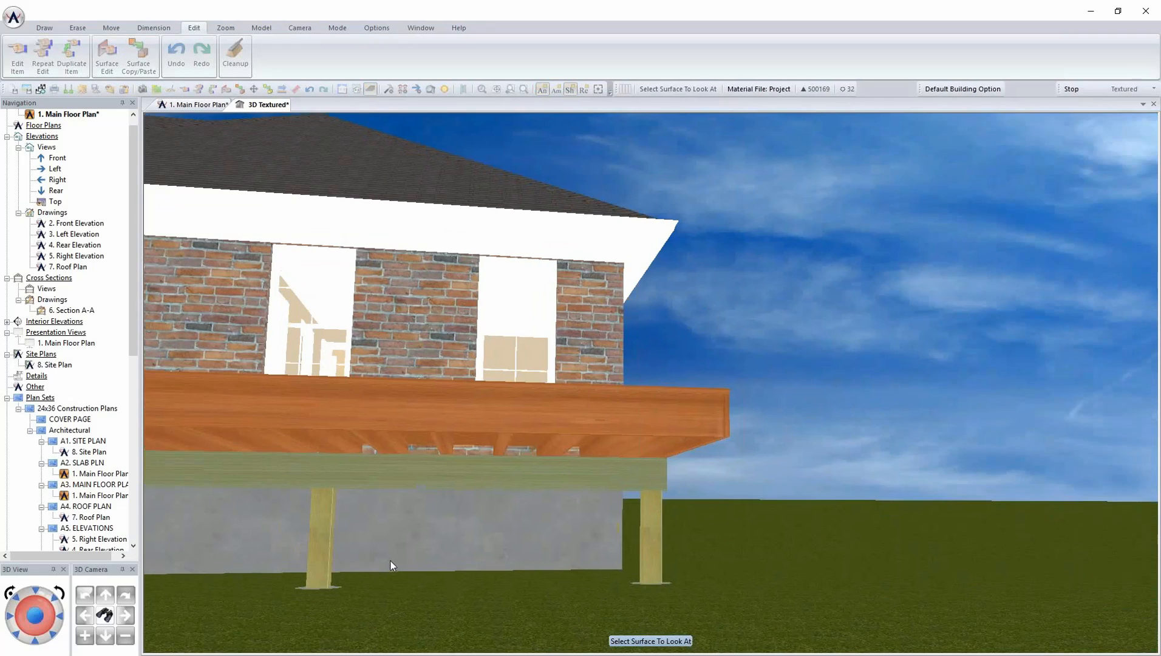
{"action": "key", "text": "Left"}
{"action": "key", "text": "Left"}
{"action": "key", "text": "Left"}
{"action": "key", "text": "Left"}
{"action": "key", "text": "Left"}
{"action": "key", "text": "Left"}
{"action": "key", "text": "Left"}
{"action": "key", "text": "Left"}
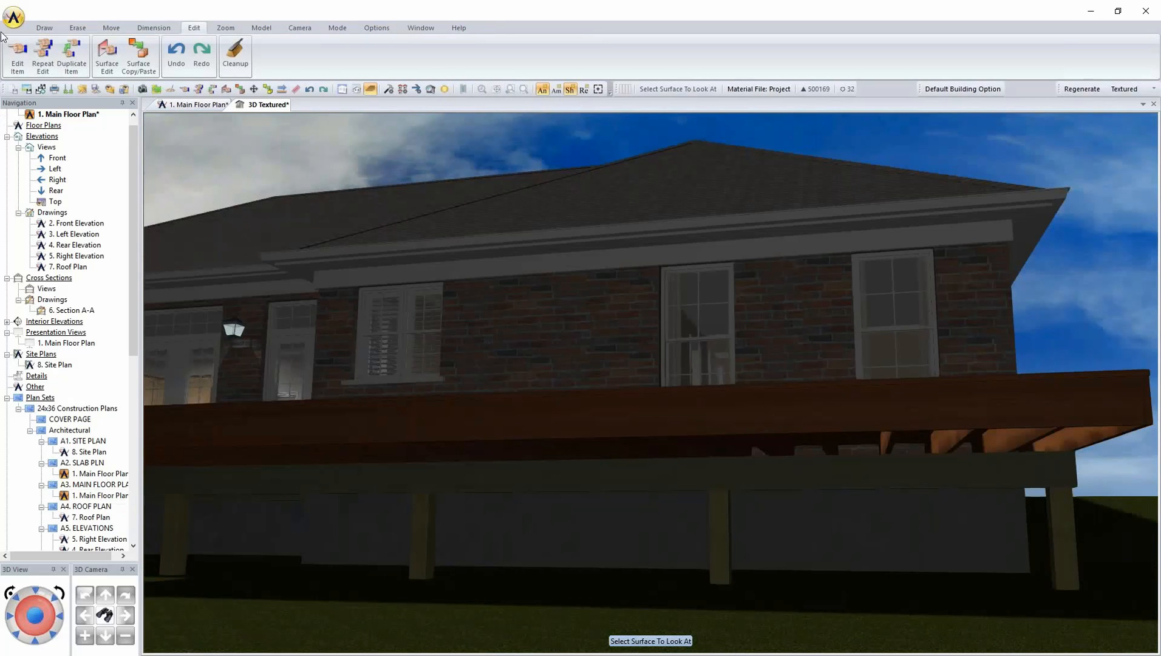
On the main floor plan, copy the inner-corner post 10'-8 1/2" along the beam to the corner where the 7'-6" deck section begins.
{"action": "left_click", "coordinate": [194, 106]}
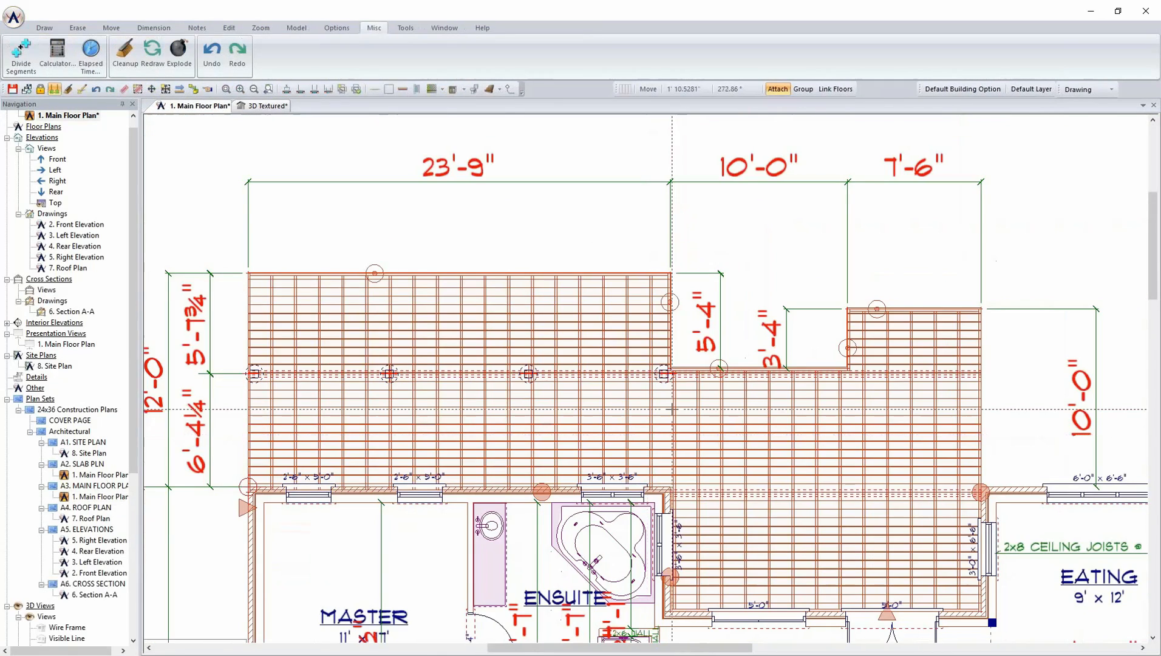
{"action": "scroll", "coordinate": [672, 409], "scroll_direction": "up", "scroll_amount": 4}
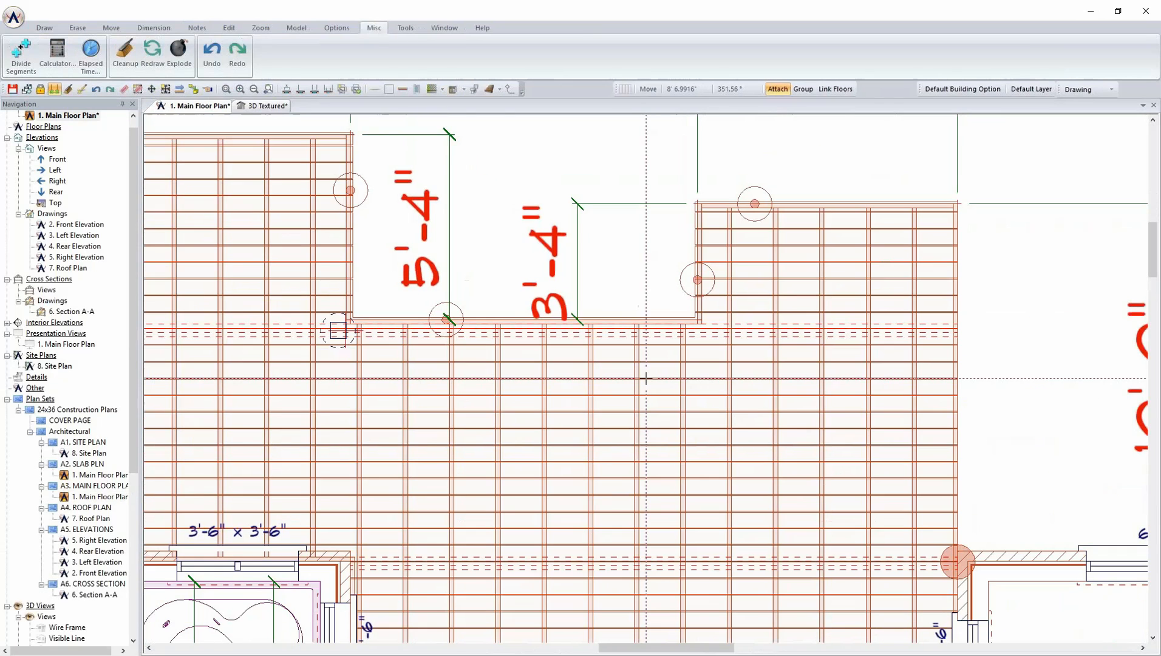
{"action": "left_click", "coordinate": [111, 28]}
{"action": "left_click", "coordinate": [101, 53]}
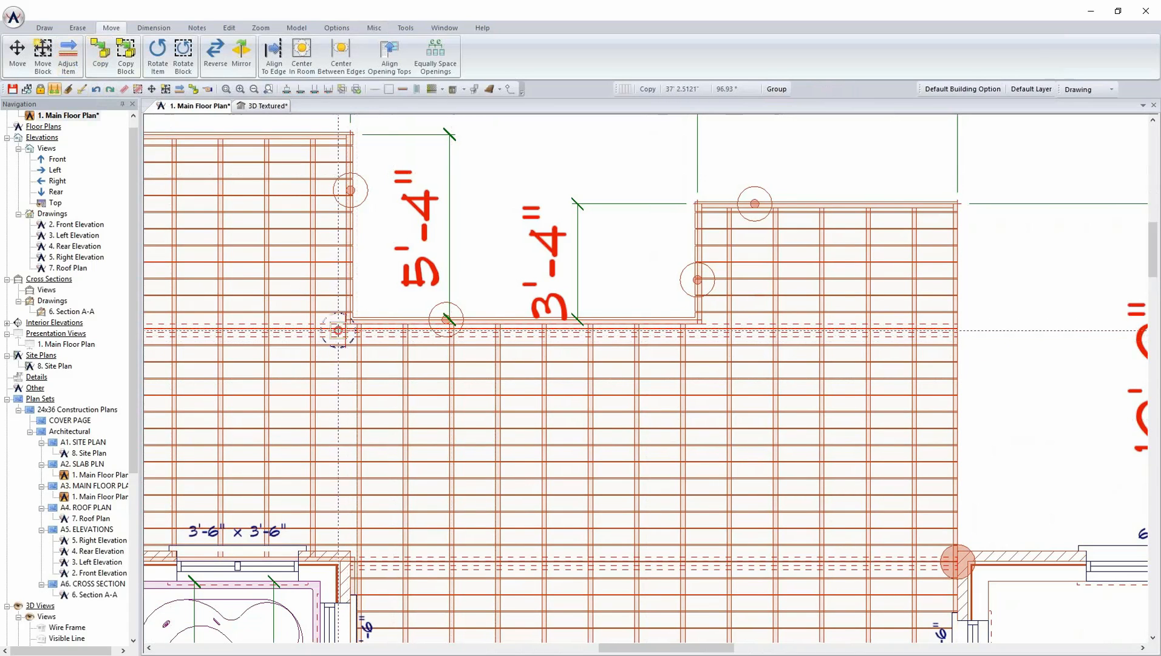
{"action": "scroll", "coordinate": [707, 330], "scroll_direction": "up", "scroll_amount": 2}
{"action": "scroll", "coordinate": [646, 378], "scroll_direction": "up", "scroll_amount": 1}
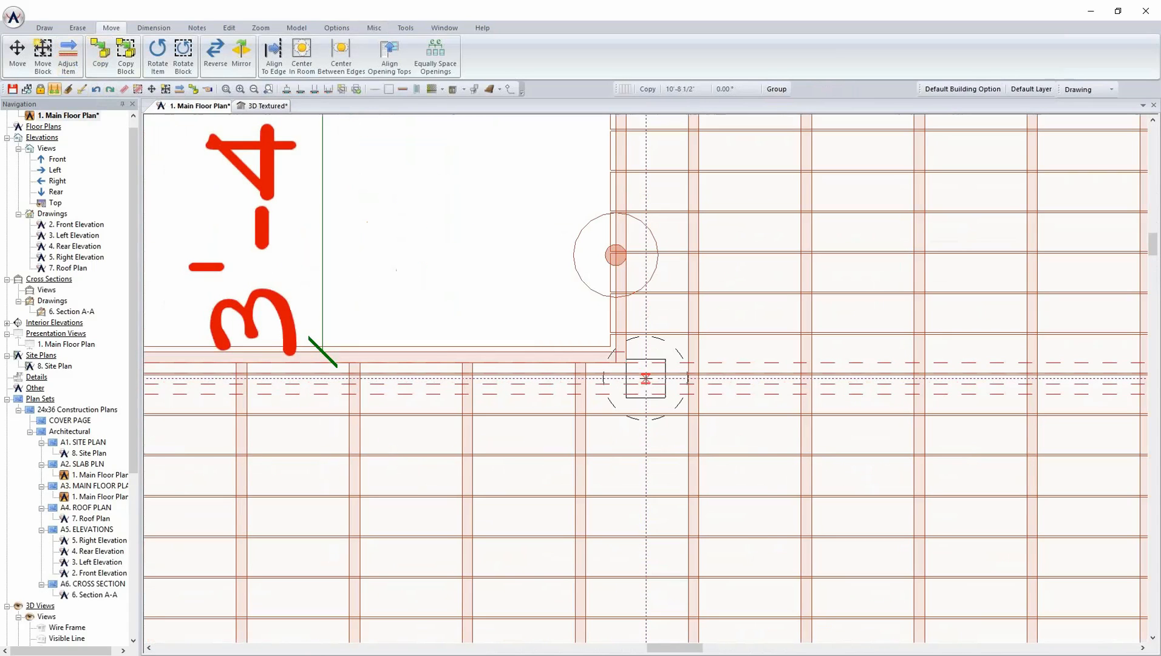
{"action": "left_click", "coordinate": [646, 377]}
{"action": "left_click", "coordinate": [711, 475]}
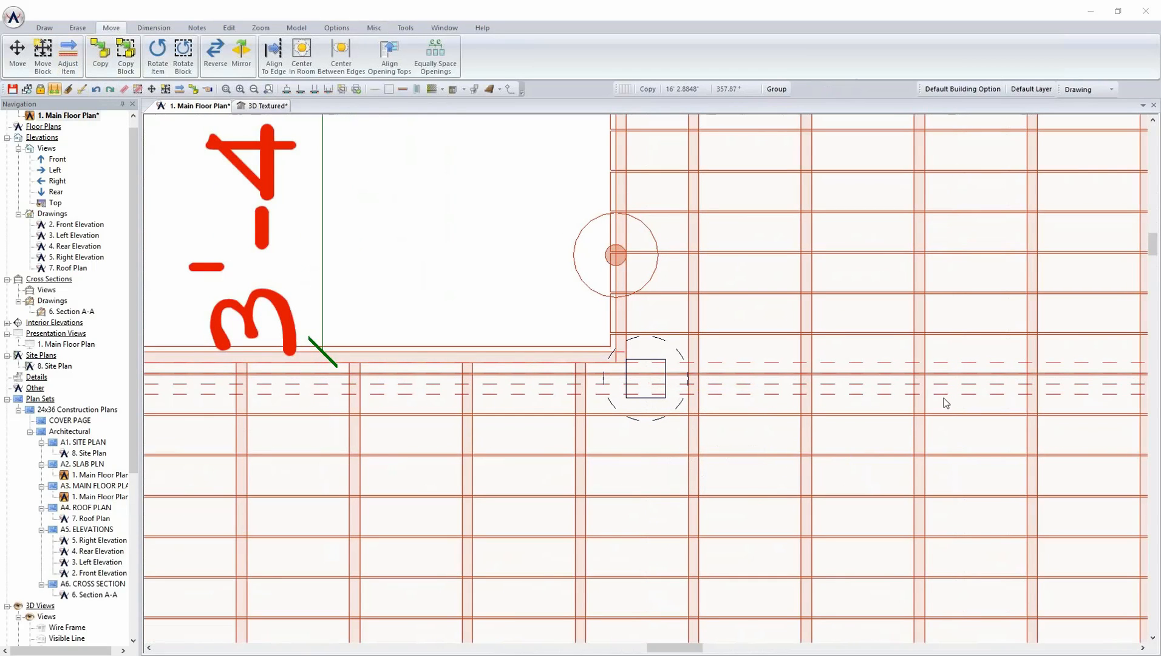
Copy that post 6'-9 5/8" along the beam to the deck's outer edge on the Eating side.
{"action": "scroll", "coordinate": [902, 261], "scroll_direction": "down", "scroll_amount": 3}
{"action": "middle_click_drag", "start_coordinate": [869, 295], "coordinate": [750, 434]}
{"action": "scroll", "coordinate": [750, 434], "scroll_direction": "down", "scroll_amount": 1}
{"action": "scroll", "coordinate": [749, 412], "scroll_direction": "down", "scroll_amount": 2}
{"action": "scroll", "coordinate": [660, 386], "scroll_direction": "up", "scroll_amount": 5}
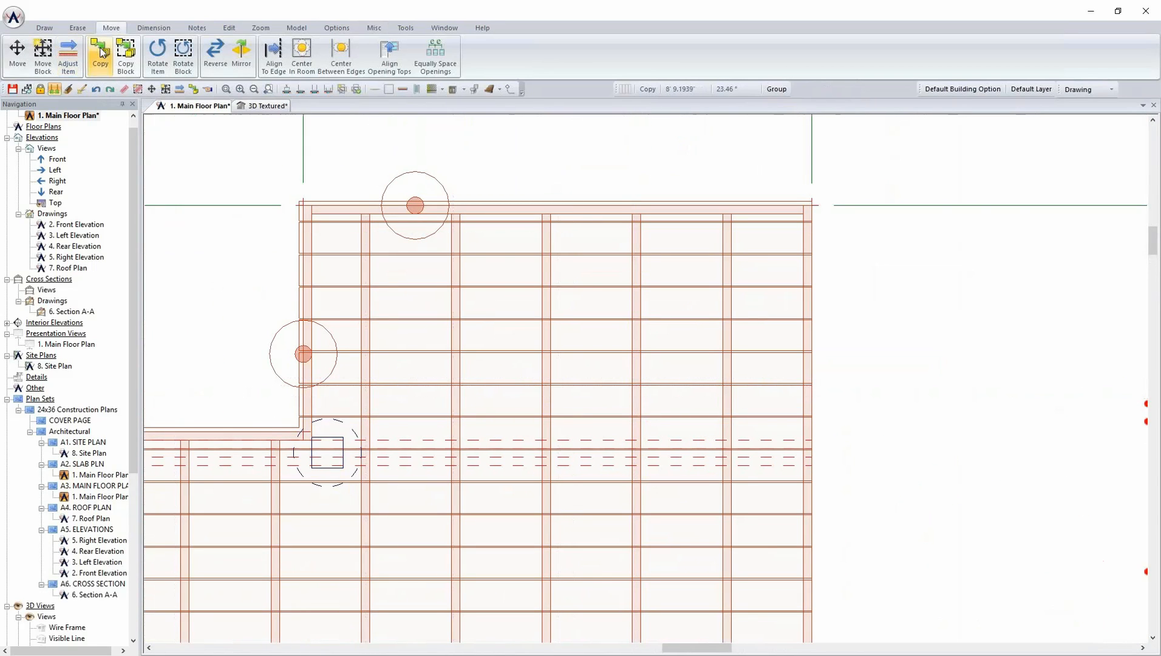
{"action": "left_click", "coordinate": [344, 437]}
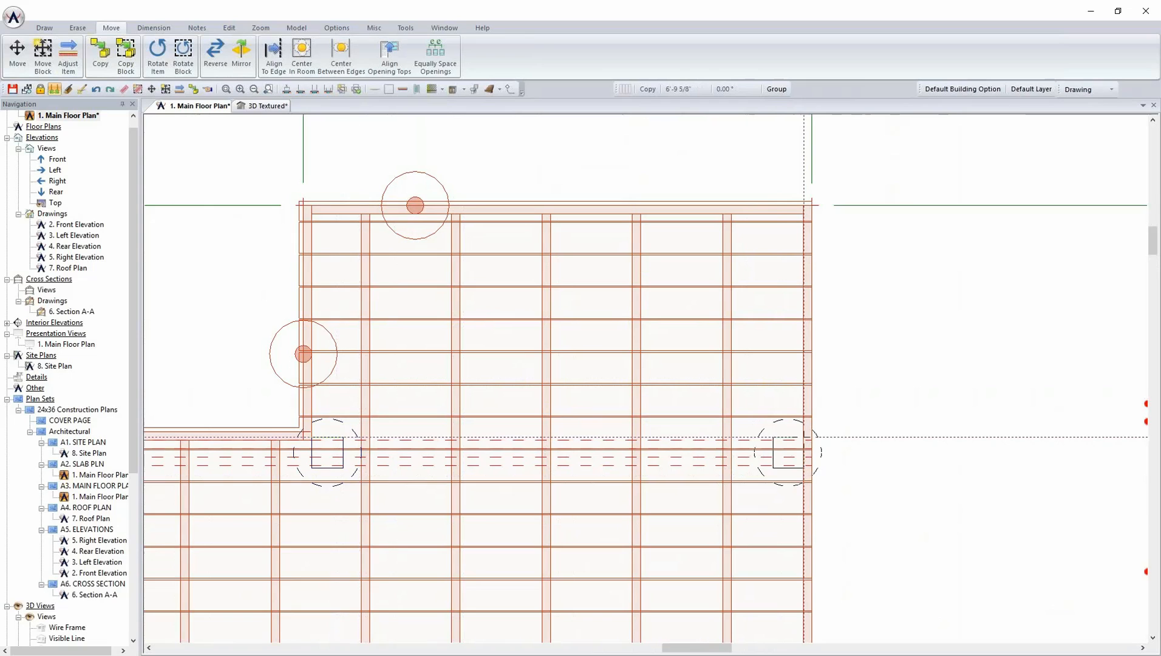
{"action": "left_click", "coordinate": [804, 437]}
{"action": "left_click", "coordinate": [865, 537]}
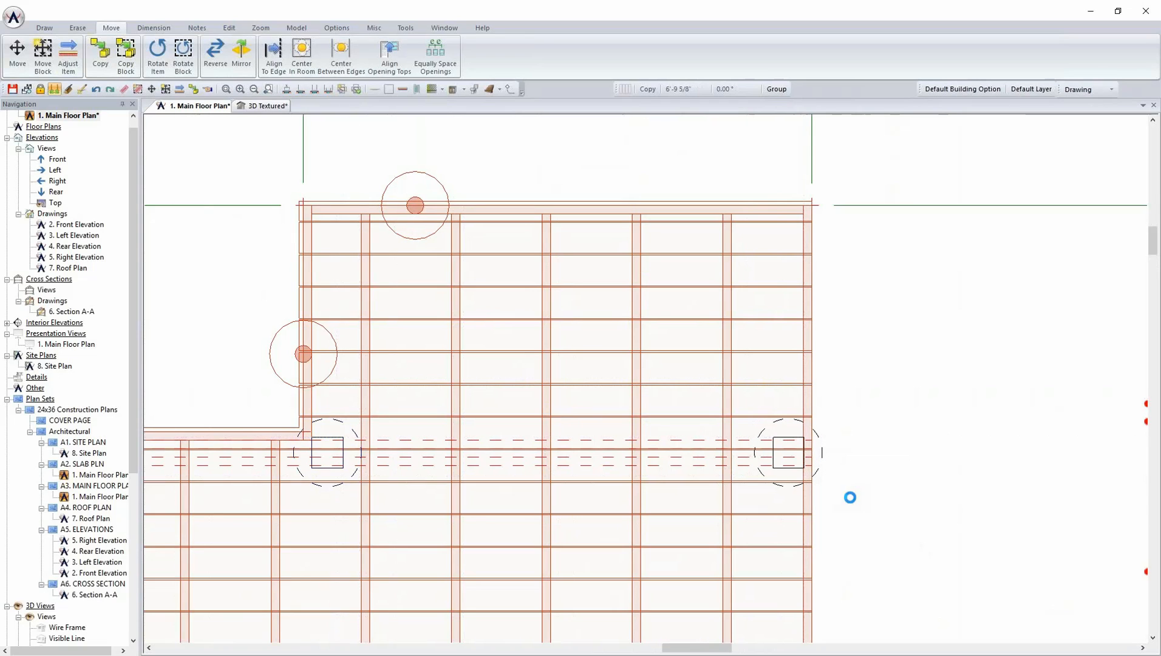
Draw a post on the inner deck beam at the outside corner of the Ensuite.
{"action": "scroll", "coordinate": [837, 436], "scroll_direction": "down", "scroll_amount": 1}
{"action": "scroll", "coordinate": [583, 424], "scroll_direction": "up", "scroll_amount": 1}
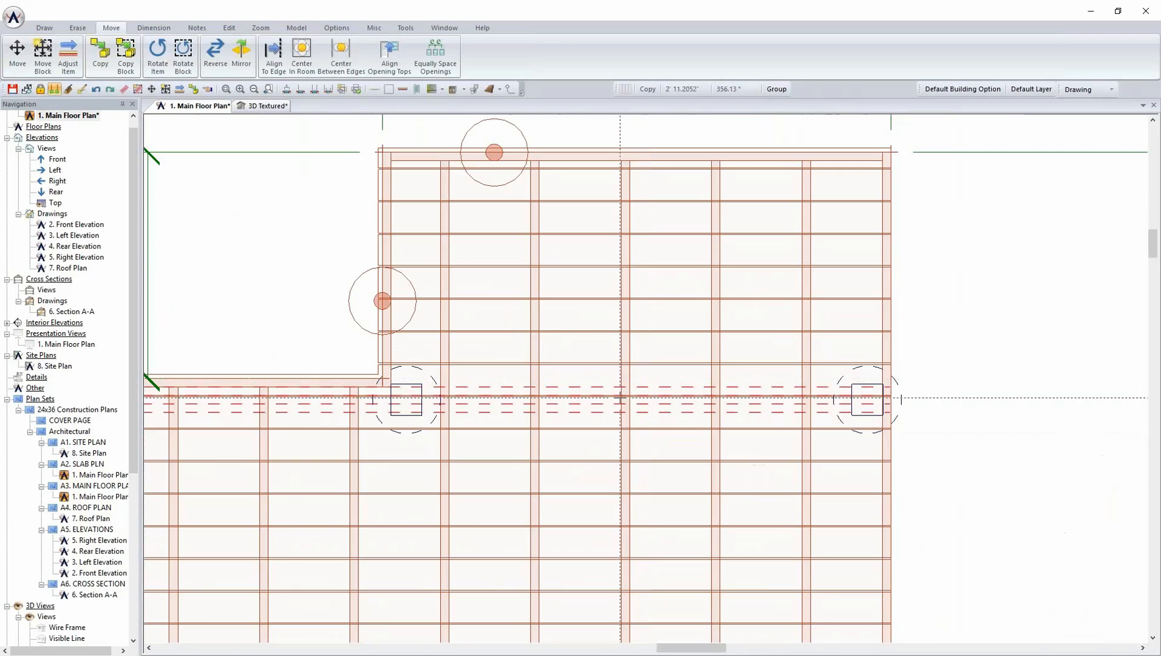
{"action": "scroll", "coordinate": [646, 378], "scroll_direction": "down", "scroll_amount": 4}
{"action": "middle_click_drag", "start_coordinate": [626, 461], "coordinate": [764, 434]}
{"action": "left_click", "coordinate": [568, 356]}
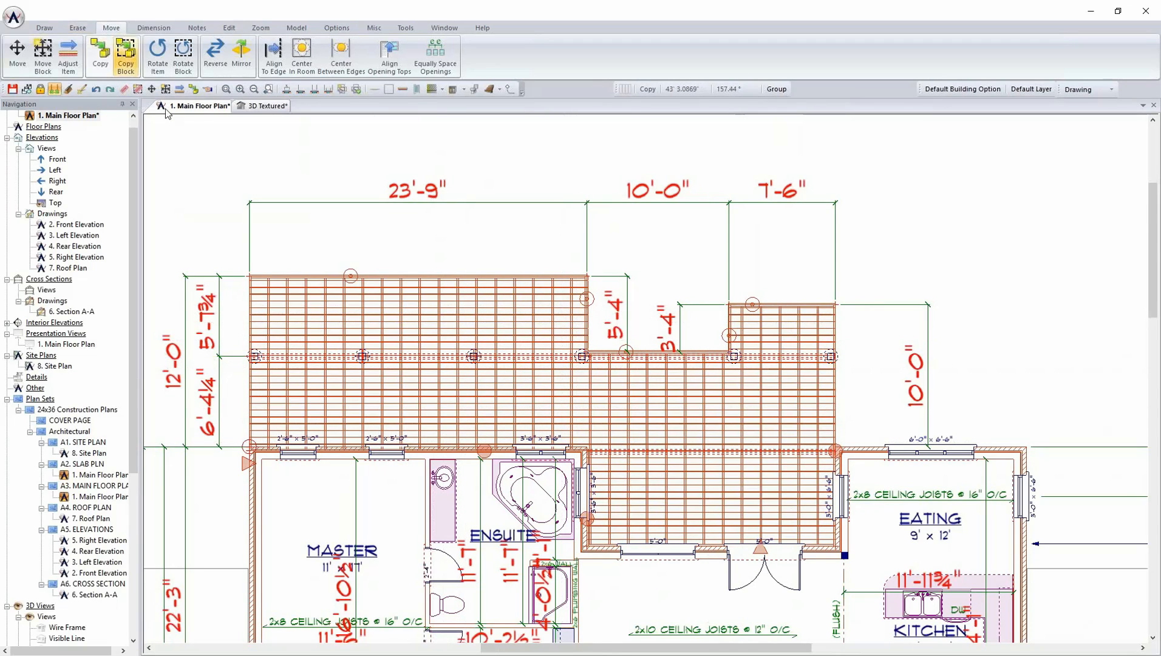
{"action": "left_click", "coordinate": [44, 28]}
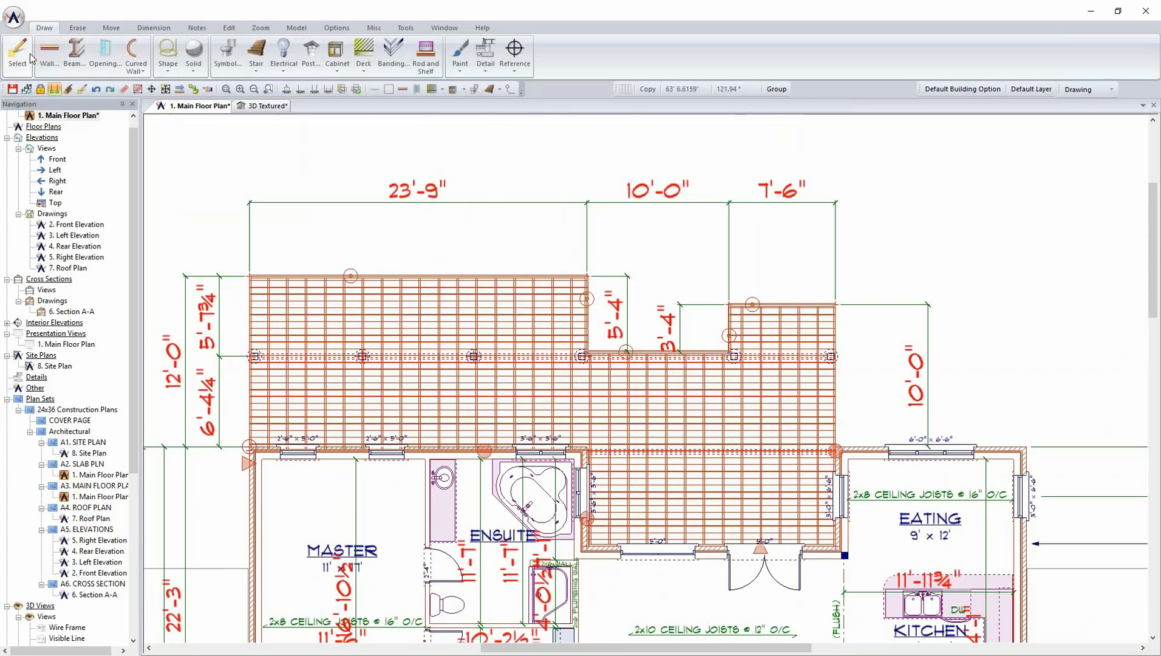
{"action": "scroll", "coordinate": [646, 378], "scroll_direction": "up", "scroll_amount": 1}
{"action": "scroll", "coordinate": [647, 378], "scroll_direction": "up", "scroll_amount": 6}
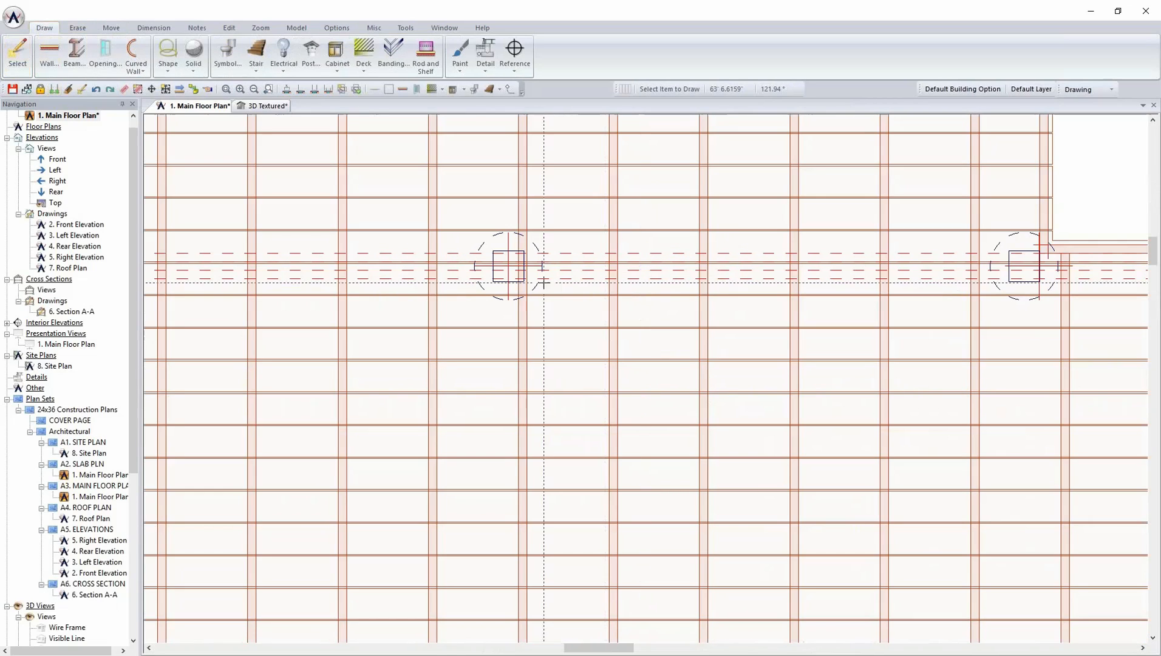
{"action": "scroll", "coordinate": [646, 379], "scroll_direction": "down", "scroll_amount": 1}
{"action": "scroll", "coordinate": [750, 449], "scroll_direction": "down", "scroll_amount": 1}
{"action": "middle_click_drag", "start_coordinate": [750, 450], "coordinate": [581, 265]}
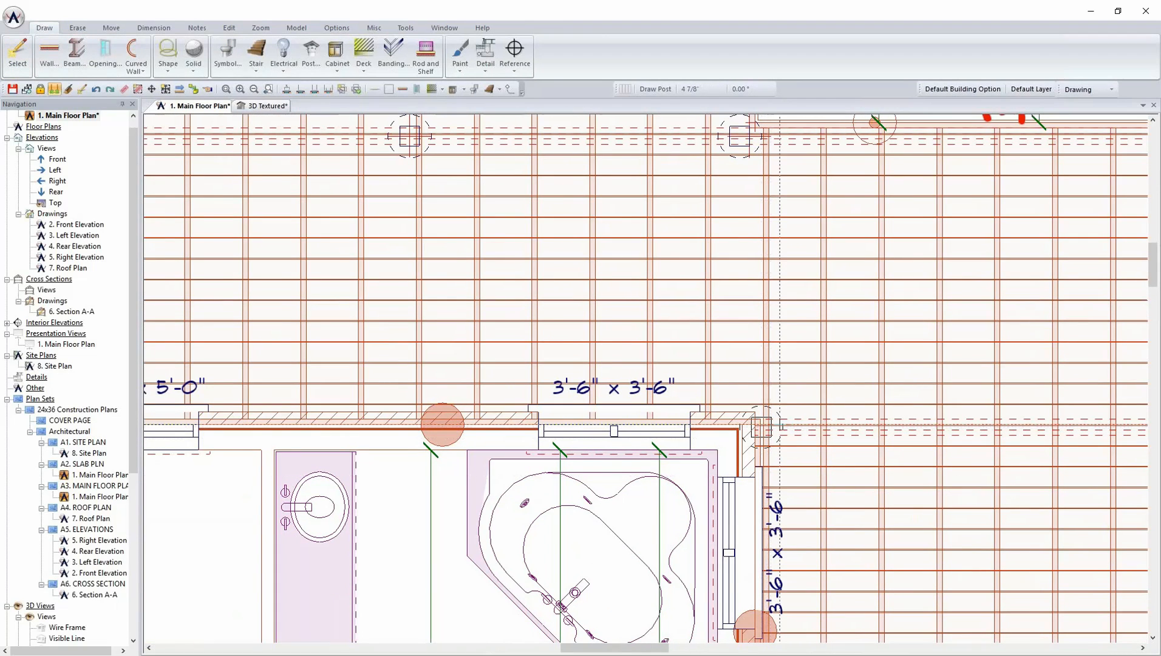
Move the Ensuite-corner post 2 1/2" along the inner beam, away from the Ensuite wall.
{"action": "scroll", "coordinate": [762, 428], "scroll_direction": "up", "scroll_amount": 5}
{"action": "key", "text": "m"}
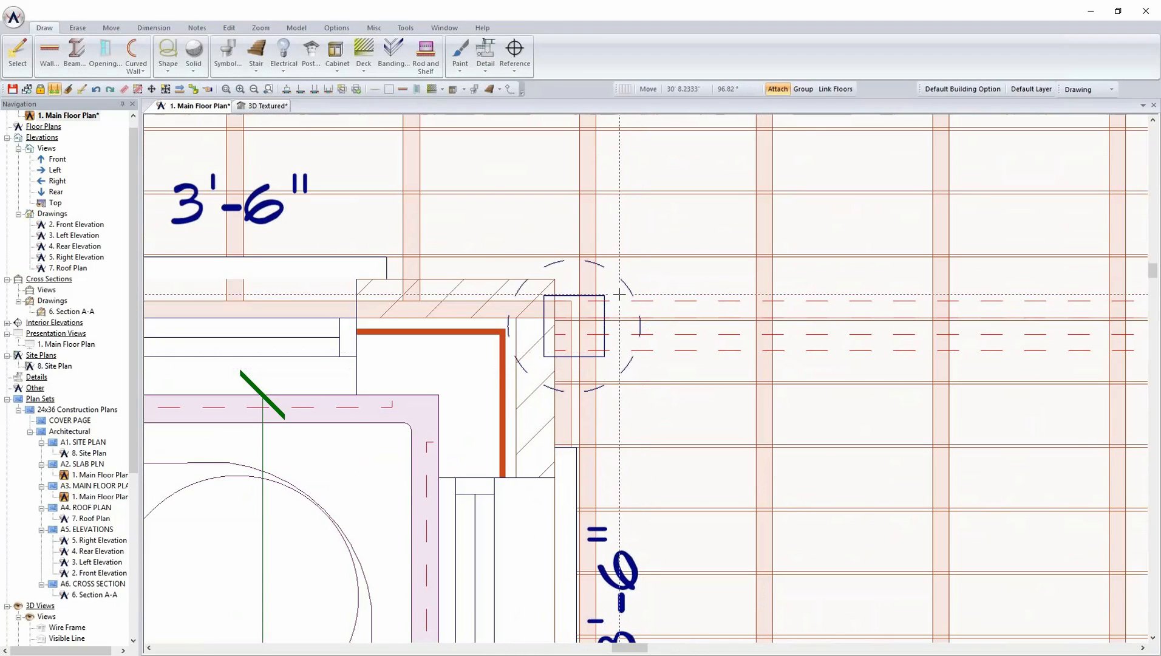
{"action": "left_click", "coordinate": [619, 294]}
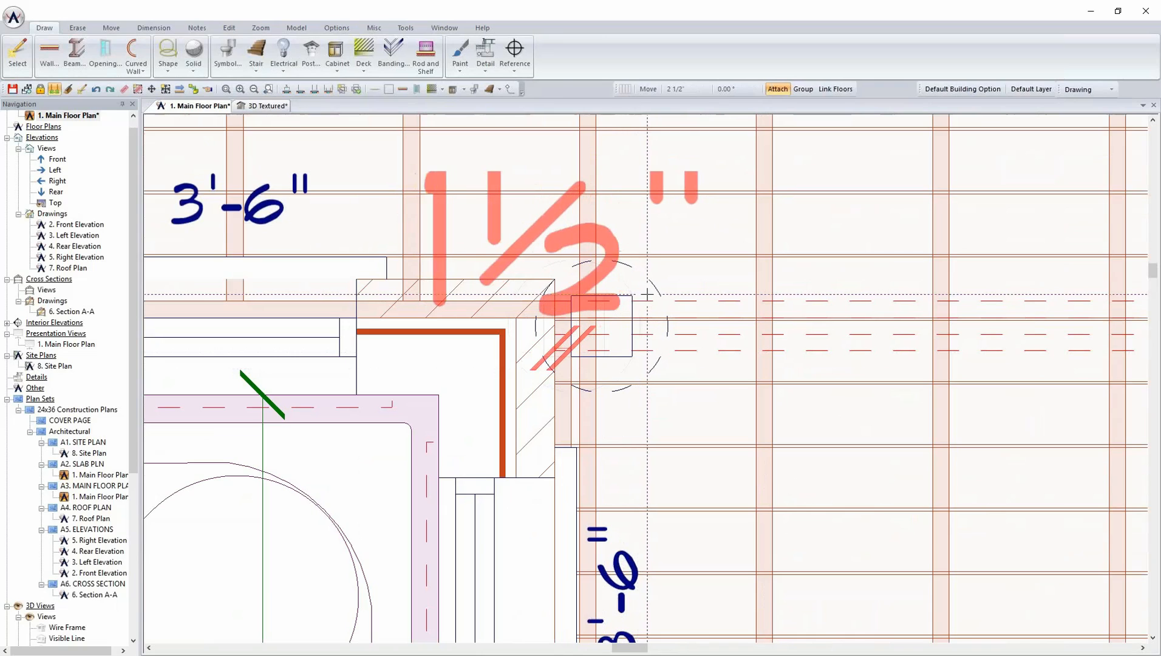
{"action": "scroll", "coordinate": [686, 352], "scroll_direction": "down", "scroll_amount": 5}
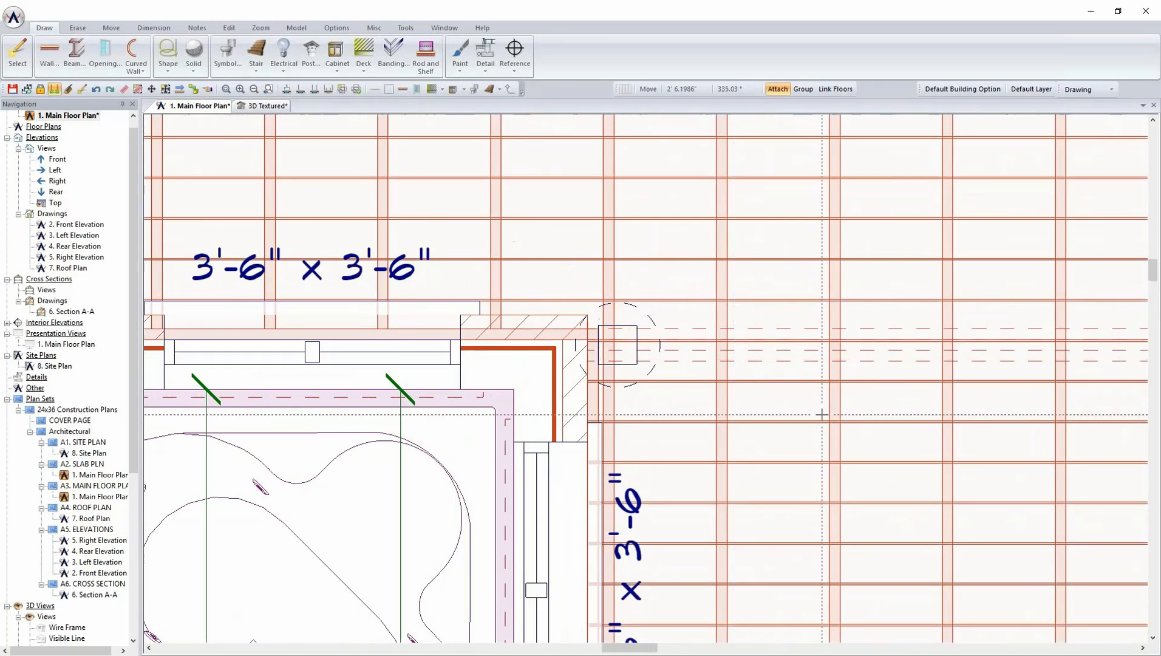
Copy the Ensuite-corner post 16'-10 7/8" along the inner beam to its far end at the Eating wall corner.
{"action": "scroll", "coordinate": [566, 428], "scroll_direction": "down", "scroll_amount": 3}
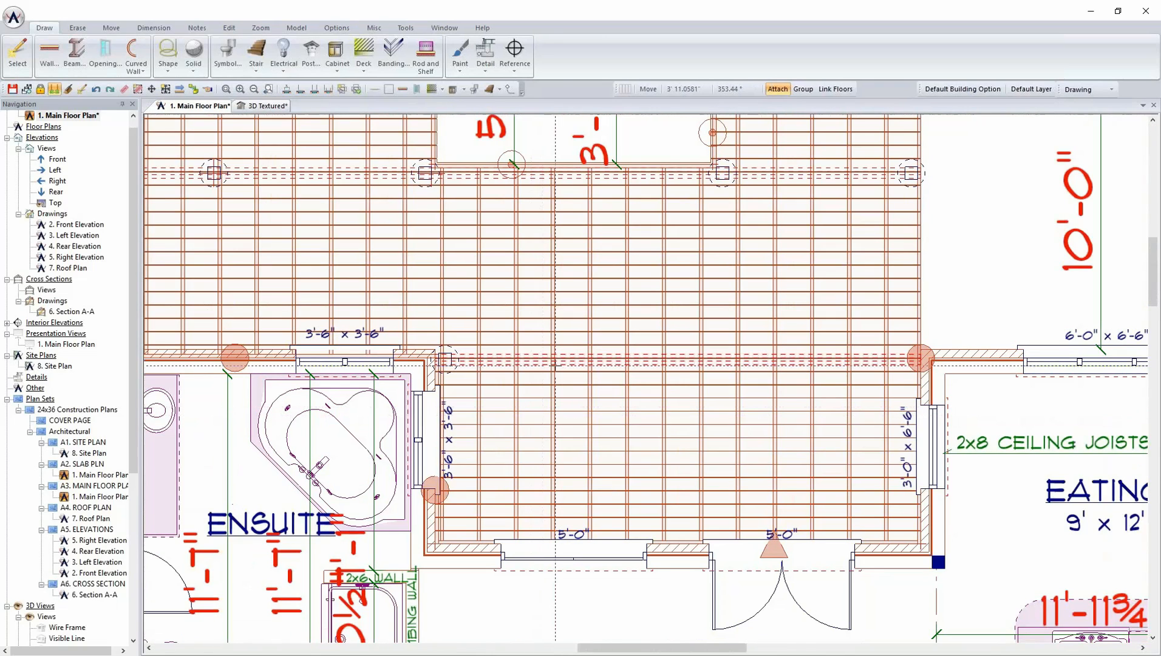
{"action": "left_click", "coordinate": [452, 354]}
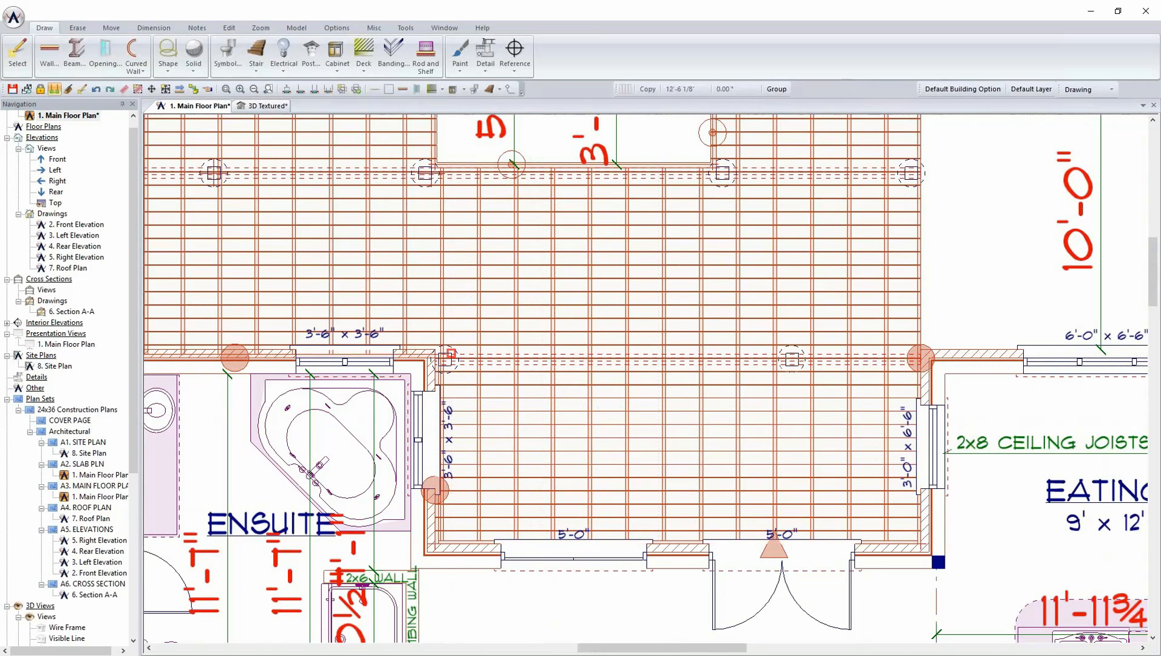
{"action": "scroll", "coordinate": [921, 354], "scroll_direction": "up", "scroll_amount": 7}
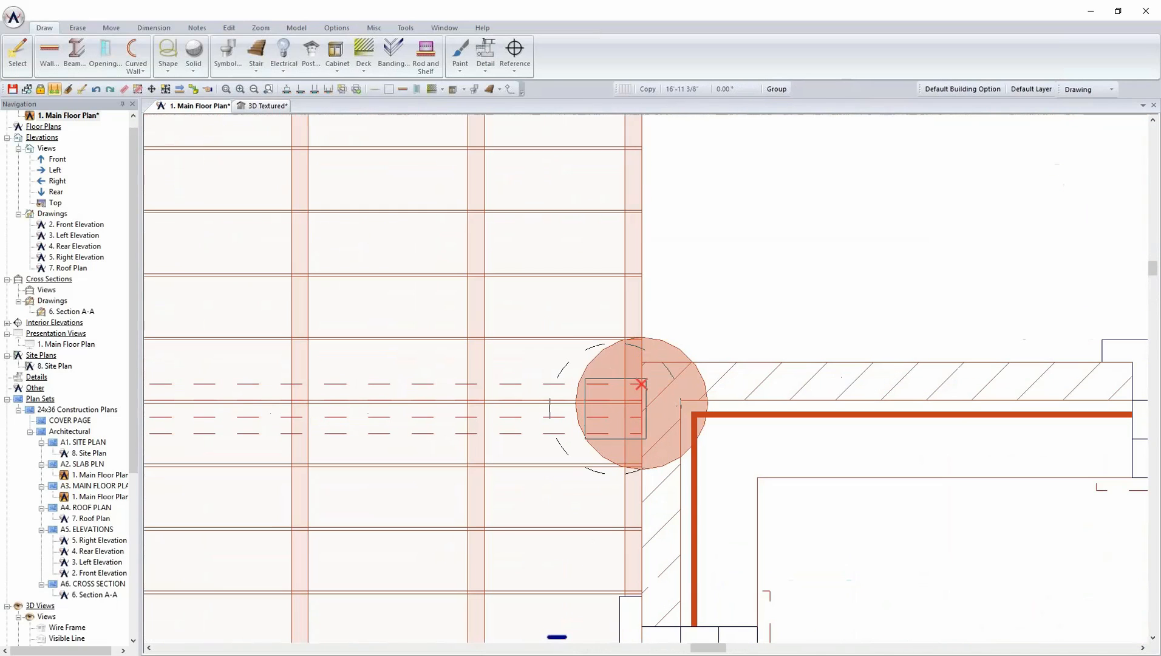
{"action": "left_click", "coordinate": [641, 383]}
{"action": "left_click", "coordinate": [699, 482]}
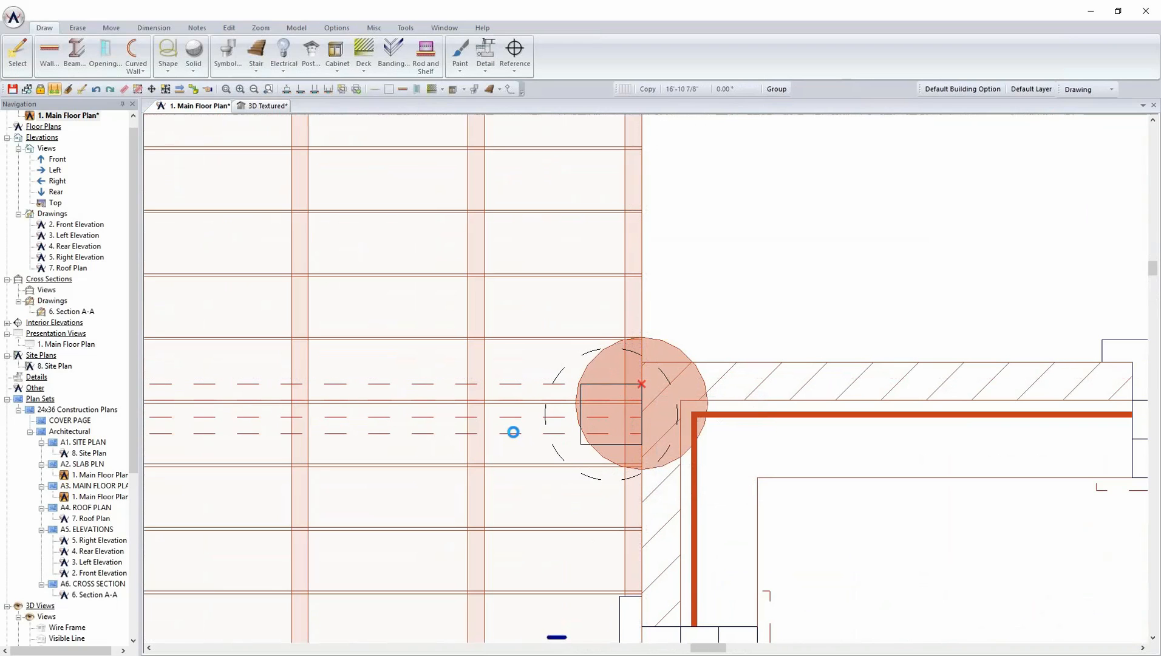
{"action": "scroll", "coordinate": [514, 430], "scroll_direction": "down", "scroll_amount": 6}
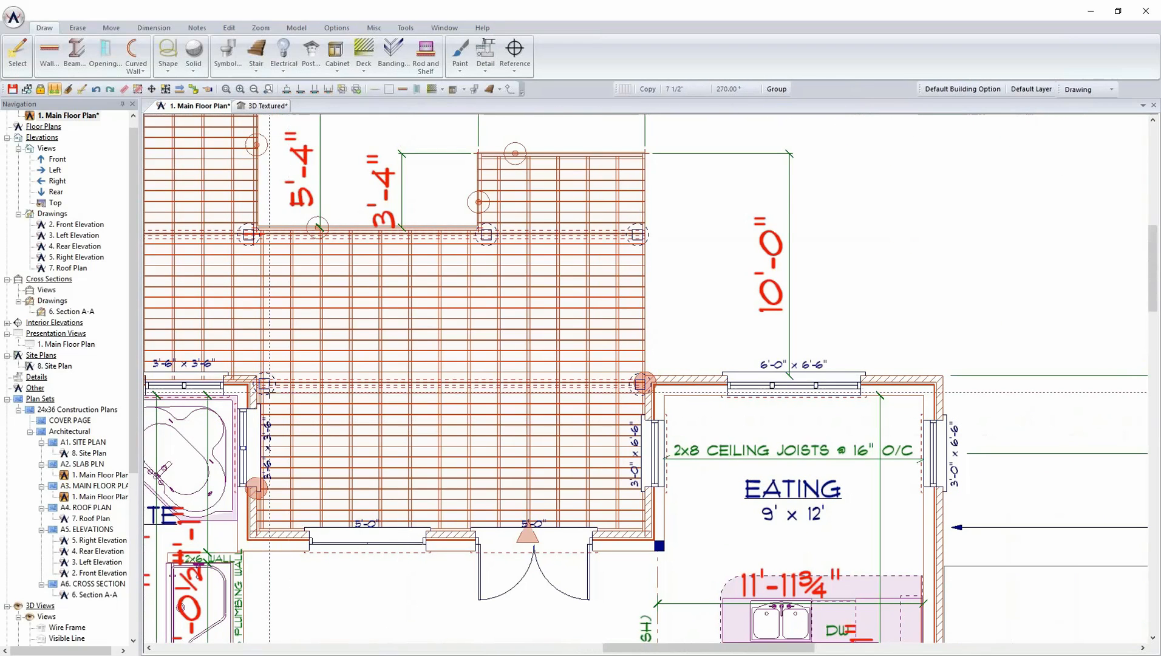
Draw a post at the midpoint of the inner deck beam, between its two end posts.
{"action": "right_click", "coordinate": [389, 386]}
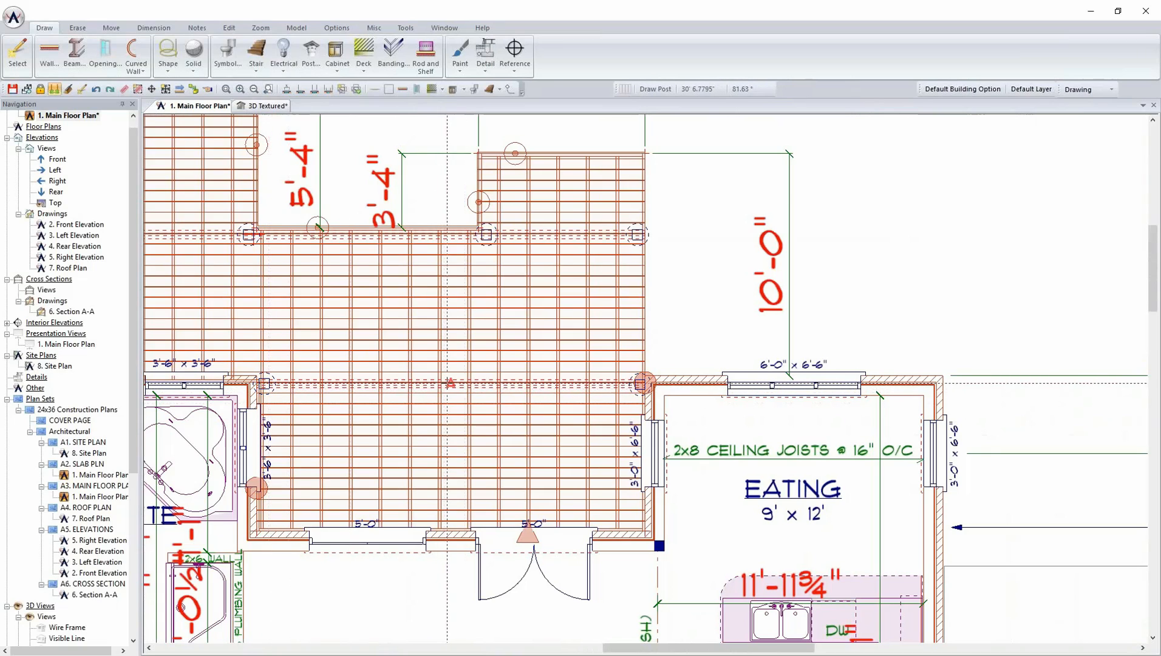
{"action": "left_click", "coordinate": [450, 383]}
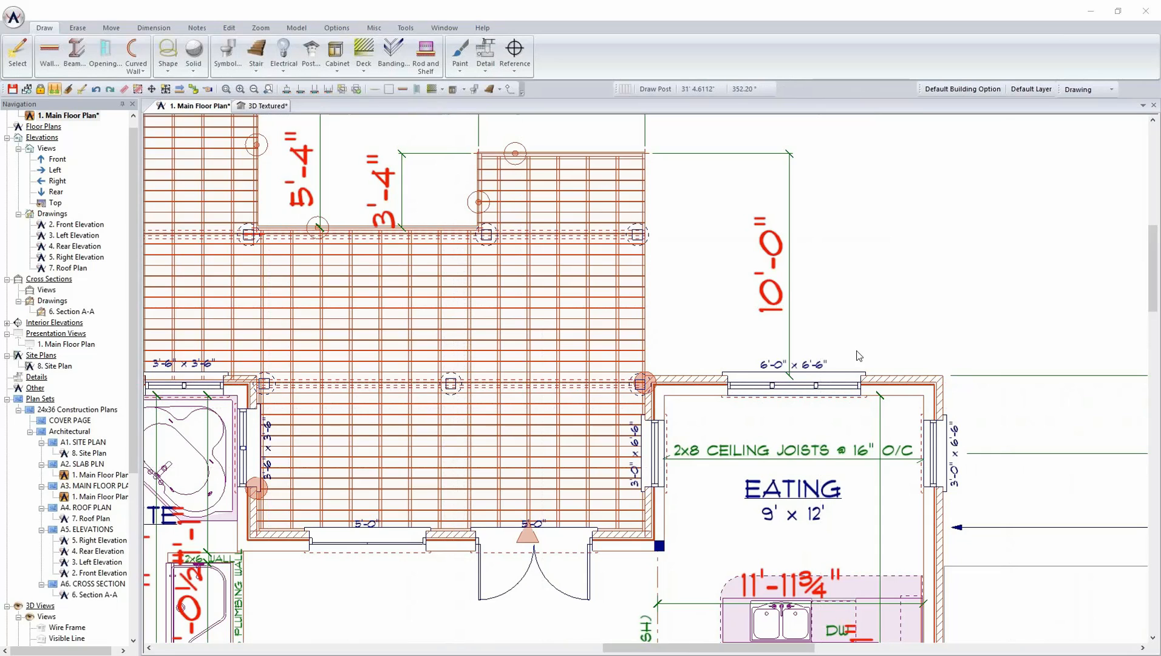
{"action": "scroll", "coordinate": [734, 279], "scroll_direction": "down", "scroll_amount": 4}
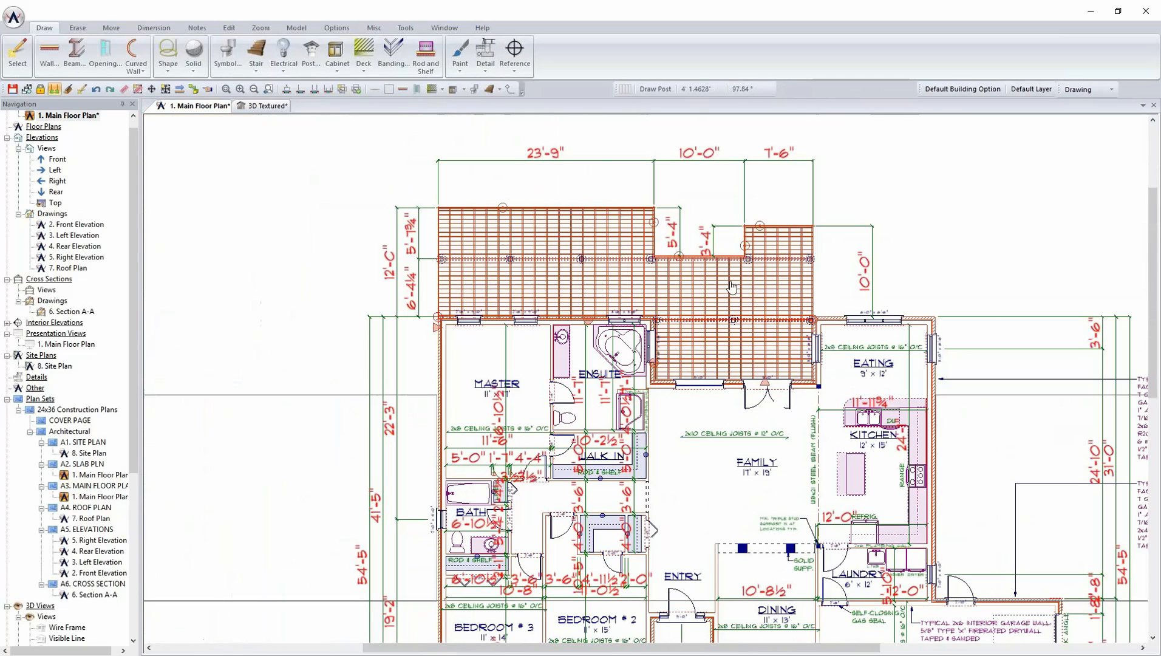
In the 3D Textured view, set the sun brightness to 20.
{"action": "left_click", "coordinate": [267, 105]}
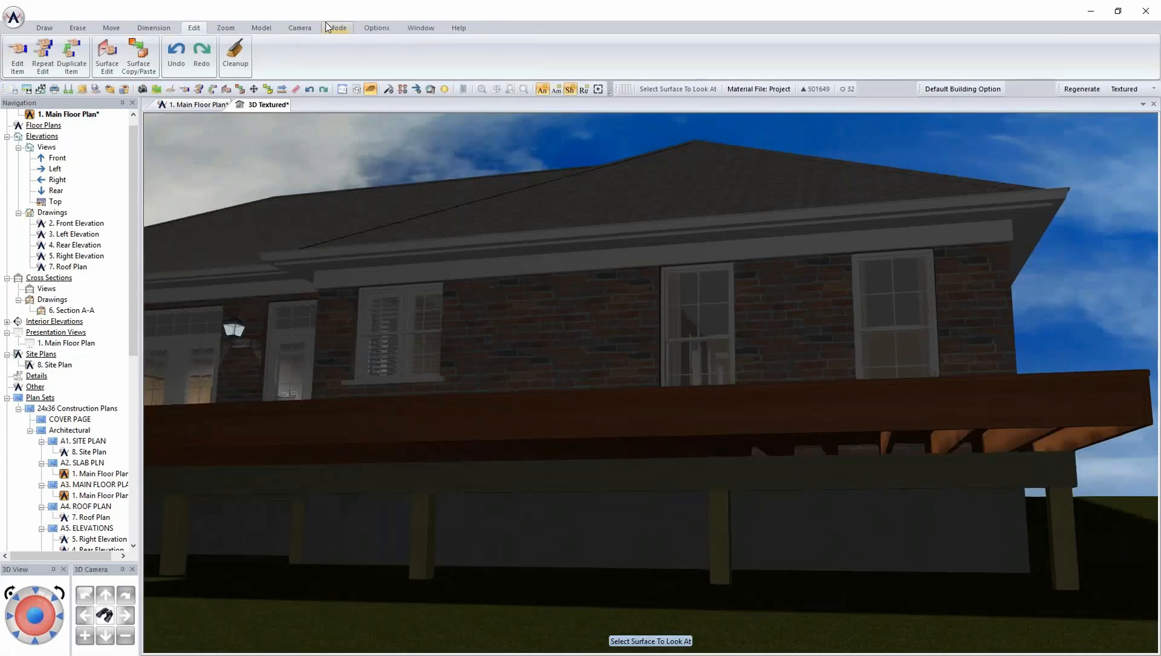
{"action": "left_click", "coordinate": [383, 30]}
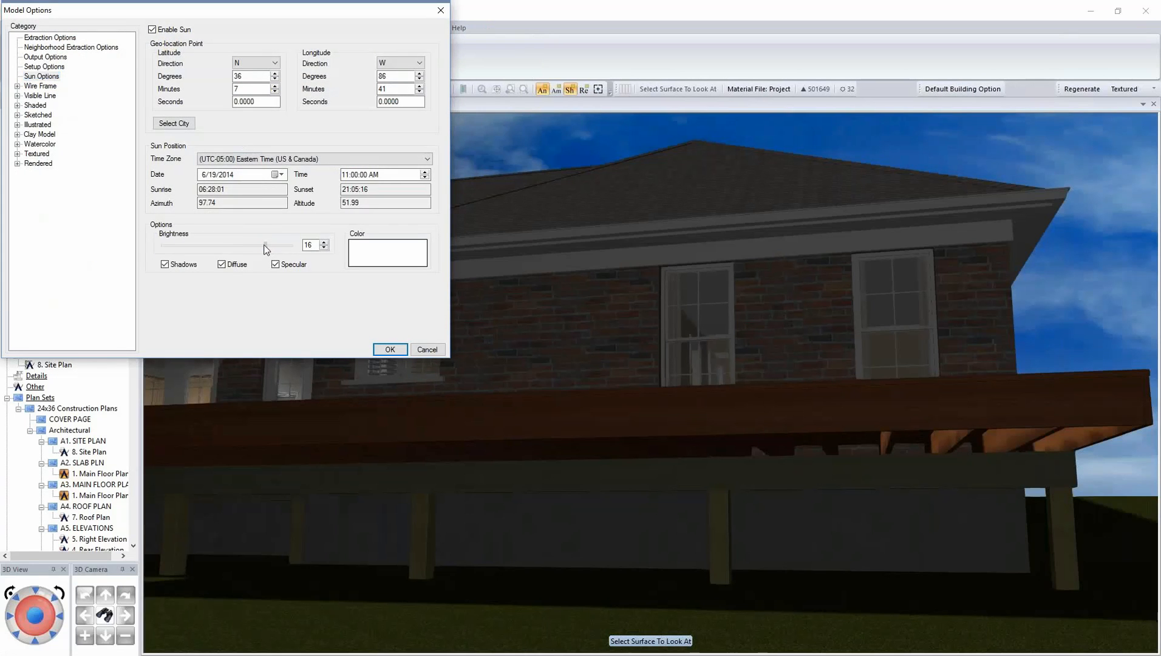
{"action": "left_click", "coordinate": [388, 350]}
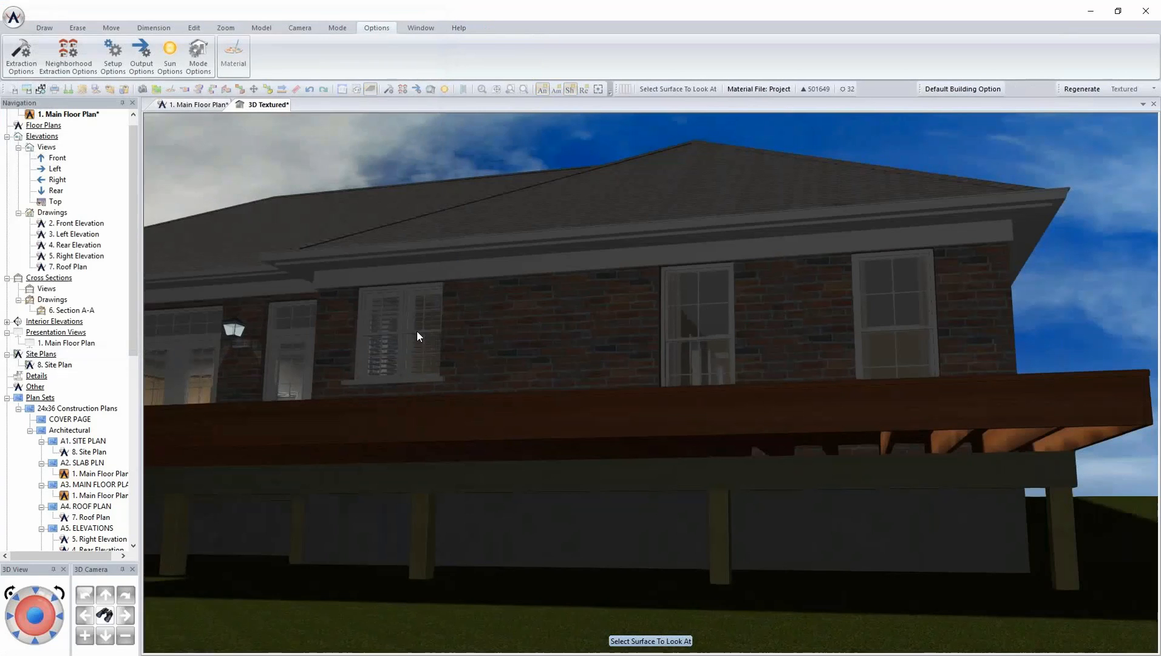
Examine the whole deck and its supporting posts from the rear, from several camera heights and angles.
{"action": "middle_click_drag", "start_coordinate": [416, 332], "coordinate": [379, 322]}
{"action": "scroll", "coordinate": [379, 321], "scroll_direction": "down", "scroll_amount": 4}
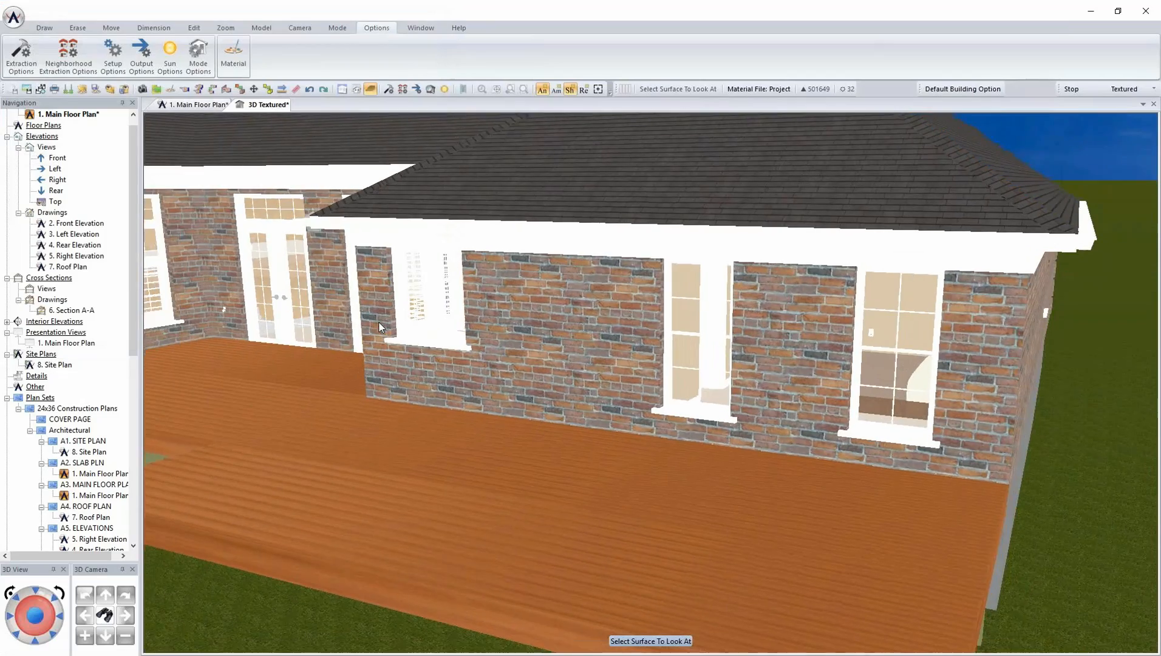
{"action": "scroll", "coordinate": [379, 322], "scroll_direction": "down", "scroll_amount": 2}
{"action": "key", "text": "Left"}
{"action": "key", "text": "Left"}
{"action": "key", "text": "Left"}
{"action": "key", "text": "Left"}
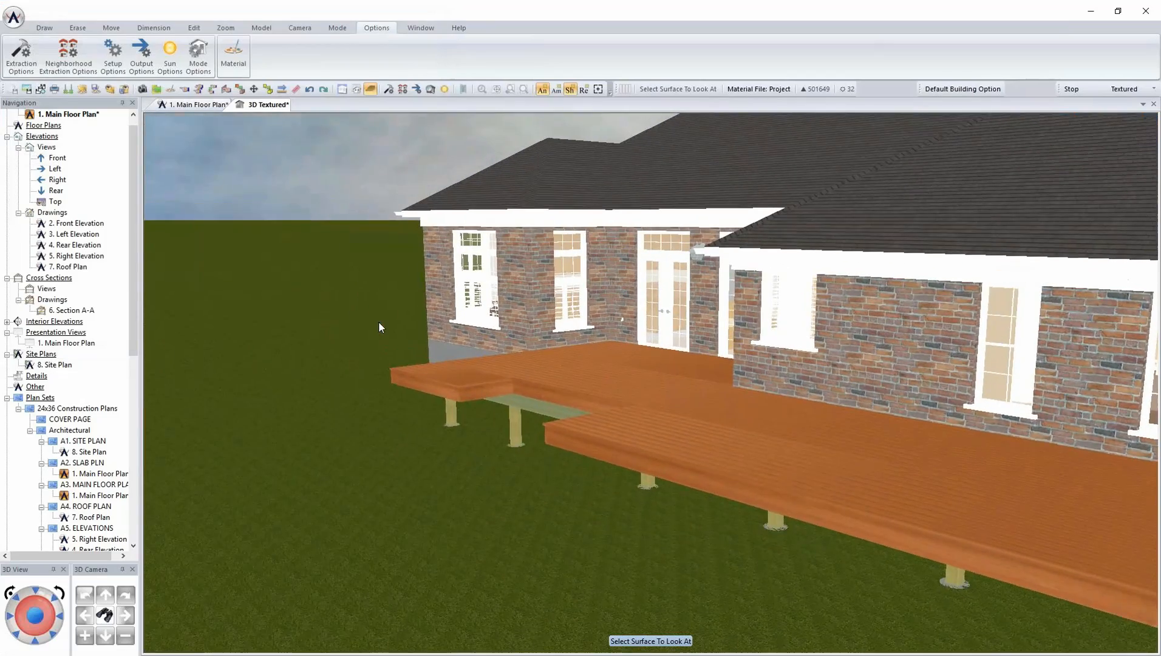
{"action": "key", "text": "Right"}
{"action": "key", "text": "Right"}
{"action": "key", "text": "Up"}
{"action": "key", "text": "Up"}
{"action": "key", "text": "Up"}
{"action": "key", "text": "Up"}
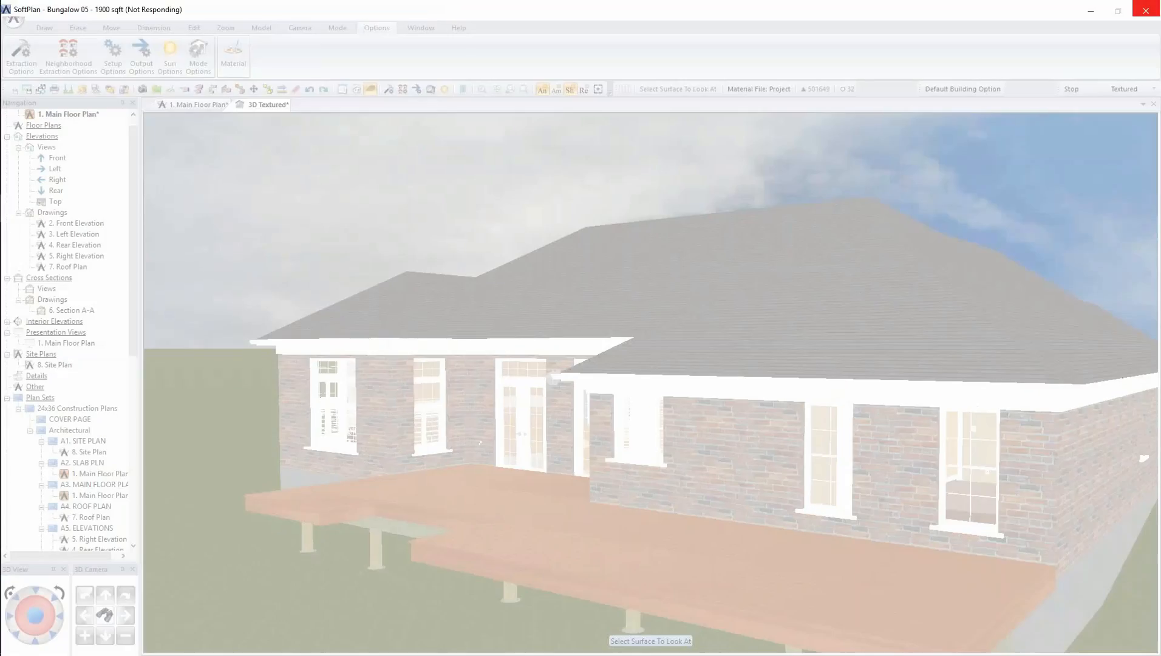
{"action": "key", "text": "Down"}
{"action": "key", "text": "Down"}
{"action": "key", "text": "Down"}
{"action": "key", "text": "Down"}
{"action": "key", "text": "Right"}
{"action": "key", "text": "Right"}
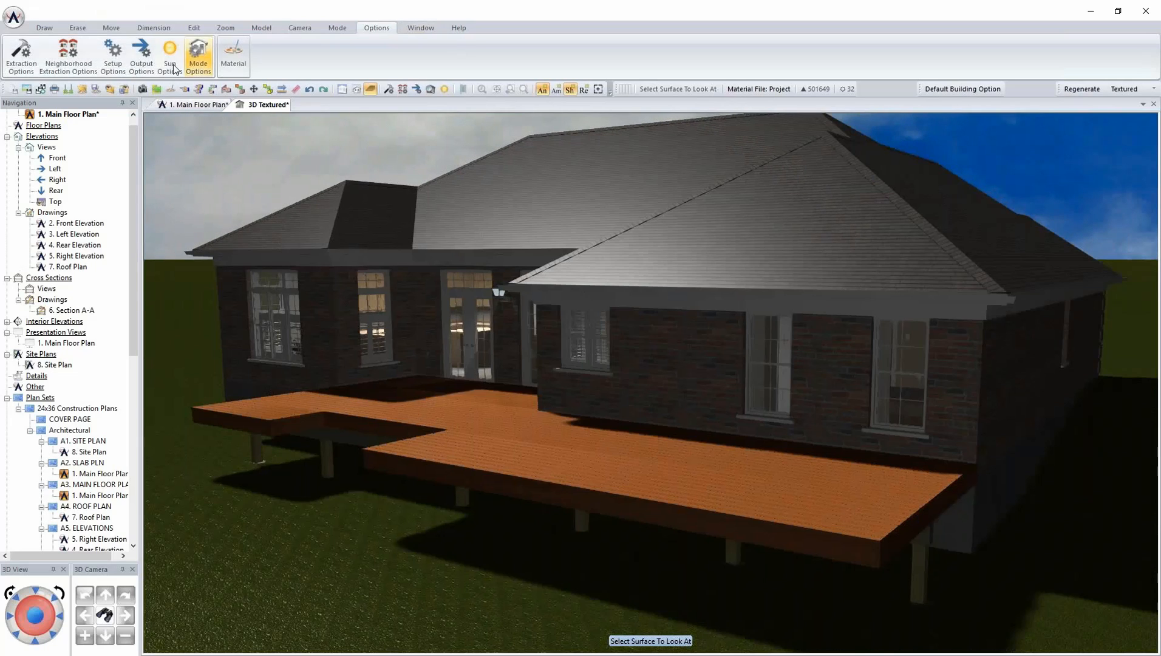
Advance the sun position's time of day from the late-morning setting.
{"action": "left_click", "coordinate": [169, 55]}
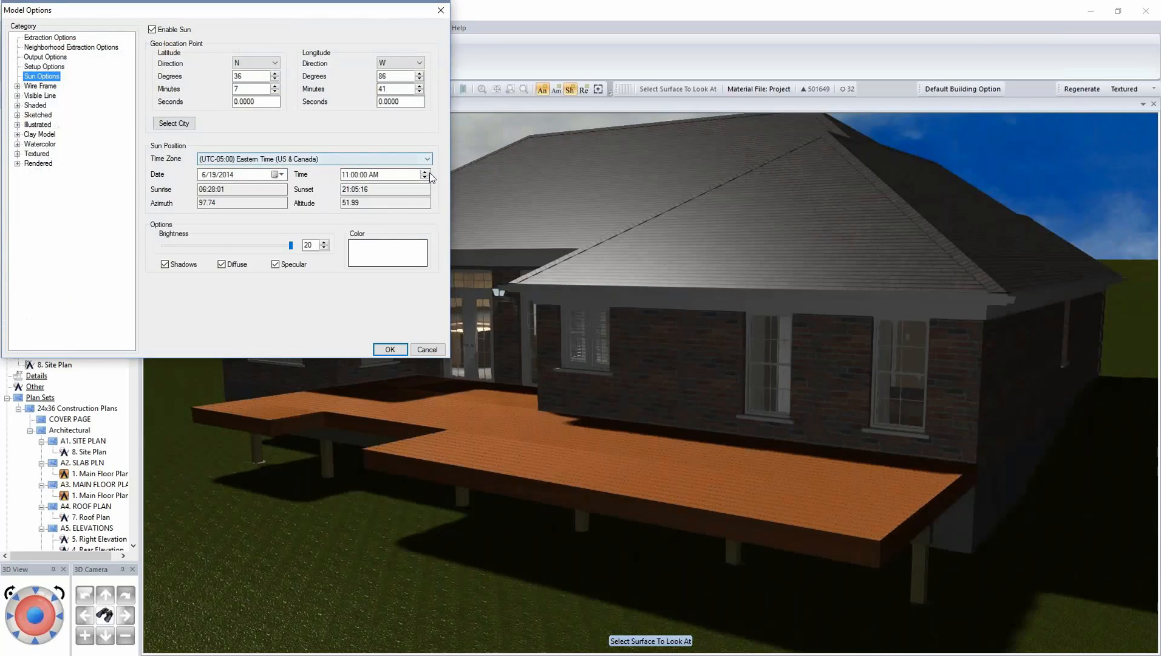
{"action": "left_click", "coordinate": [425, 172]}
{"action": "left_click", "coordinate": [425, 172]}
{"action": "left_click", "coordinate": [425, 172]}
{"action": "left_click", "coordinate": [425, 172]}
{"action": "left_click", "coordinate": [400, 351]}
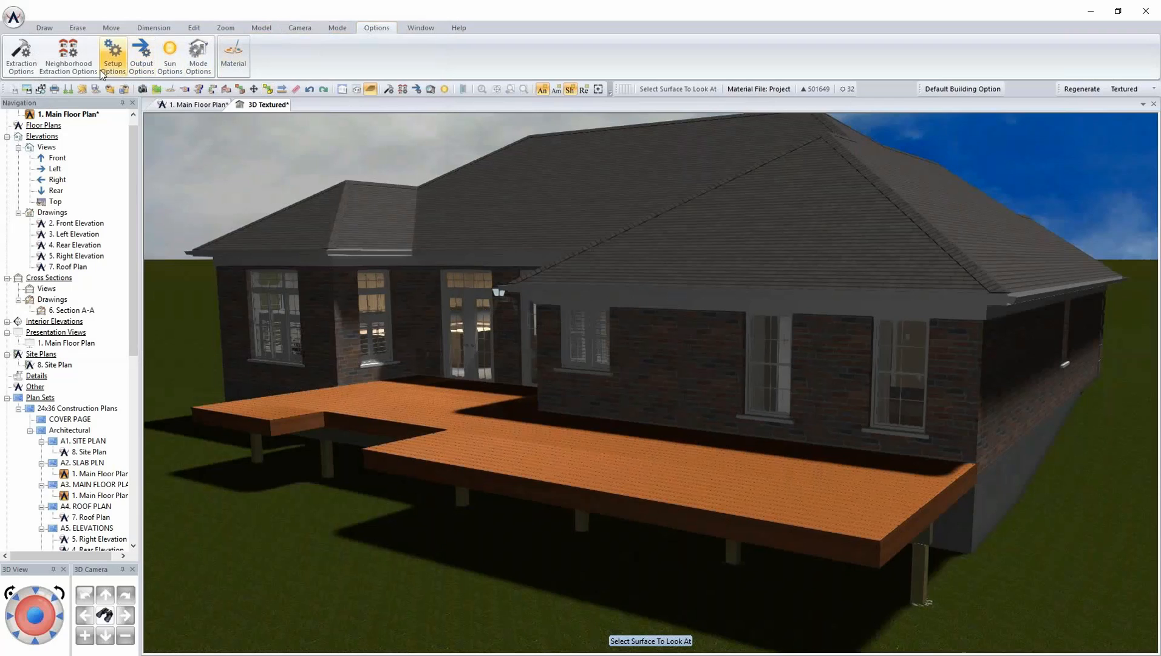
Brighten the custom lighting of the Textured display mode.
{"action": "left_click", "coordinate": [113, 53]}
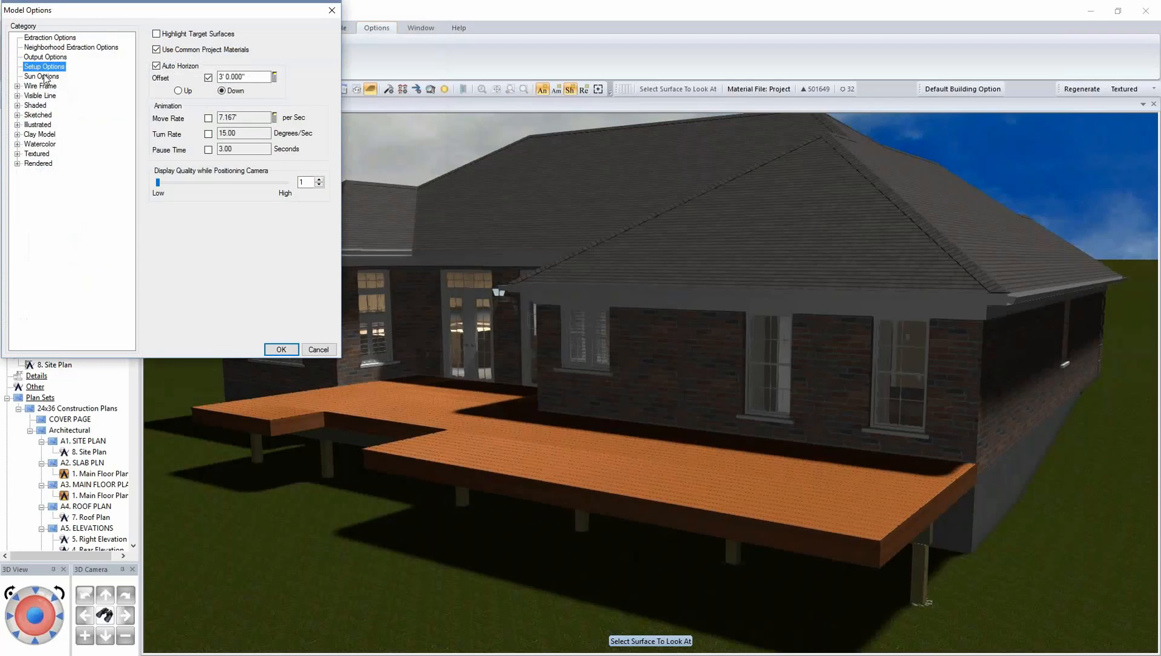
{"action": "left_click", "coordinate": [17, 154]}
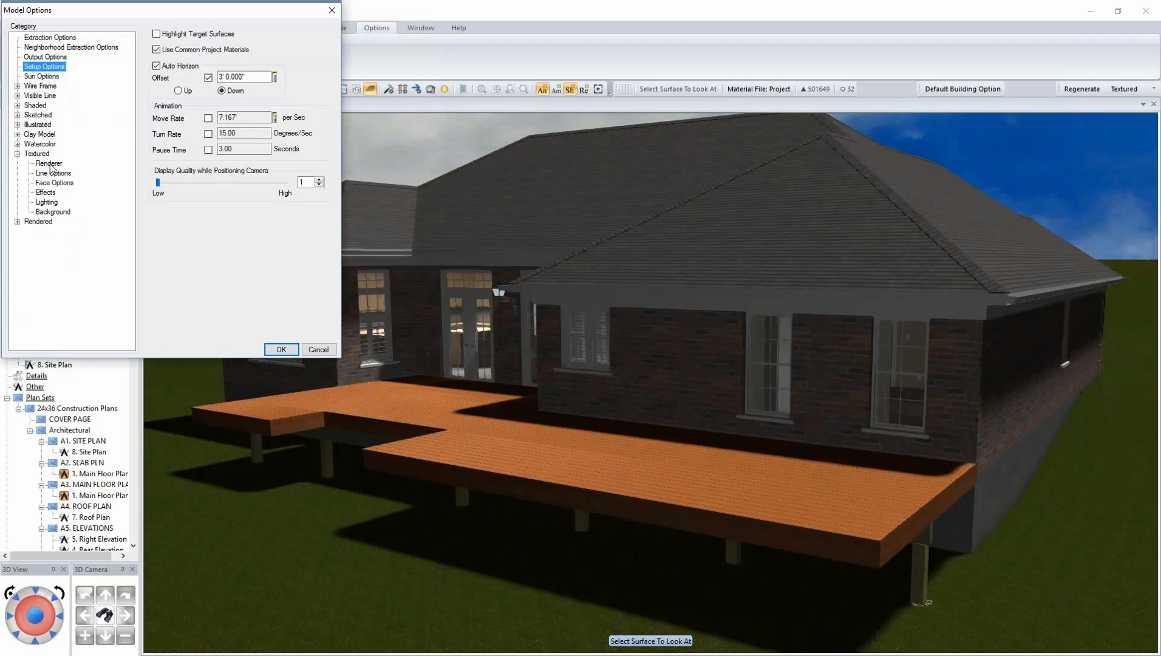
{"action": "left_click", "coordinate": [49, 164]}
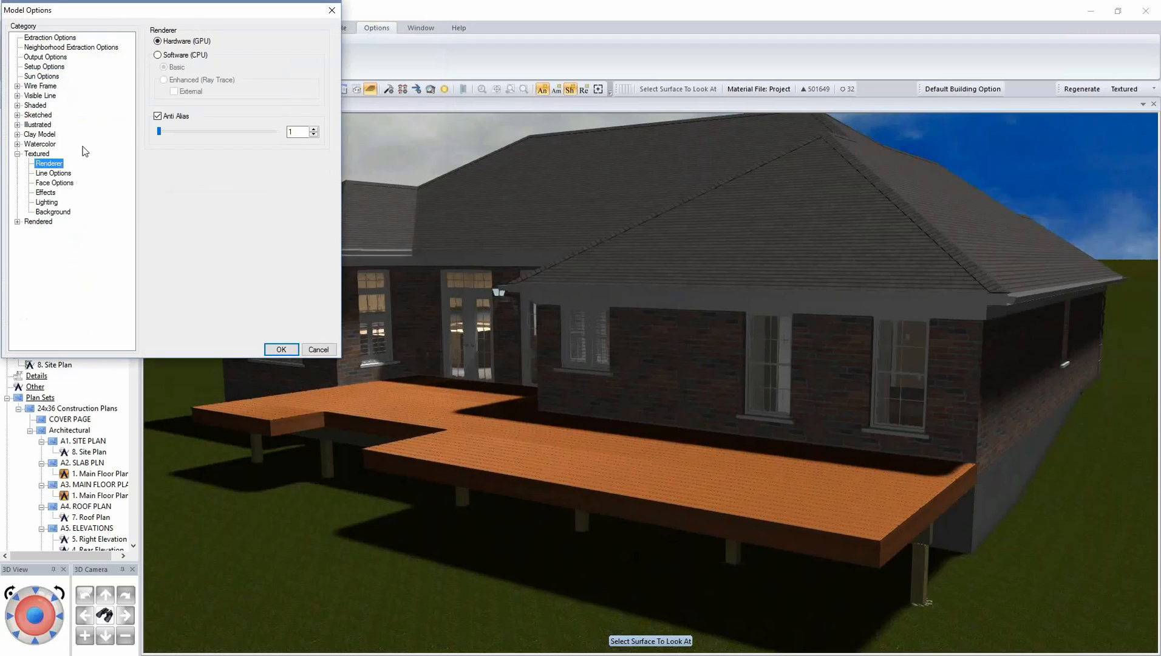
{"action": "left_click", "coordinate": [48, 202]}
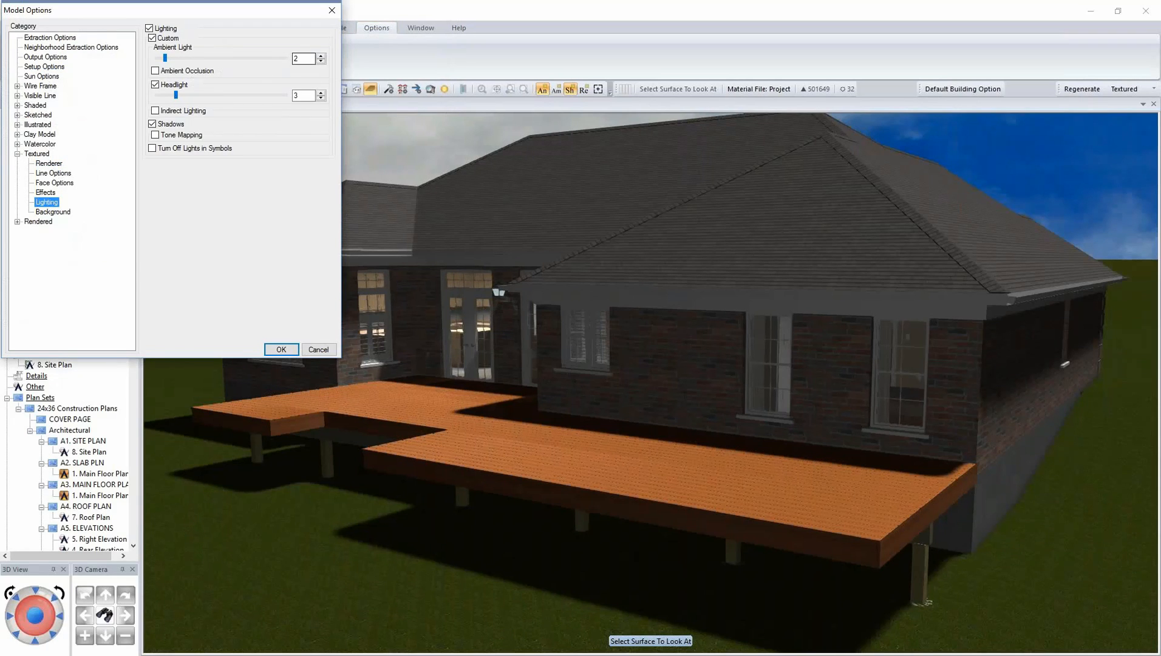
{"action": "left_click", "coordinate": [280, 349]}
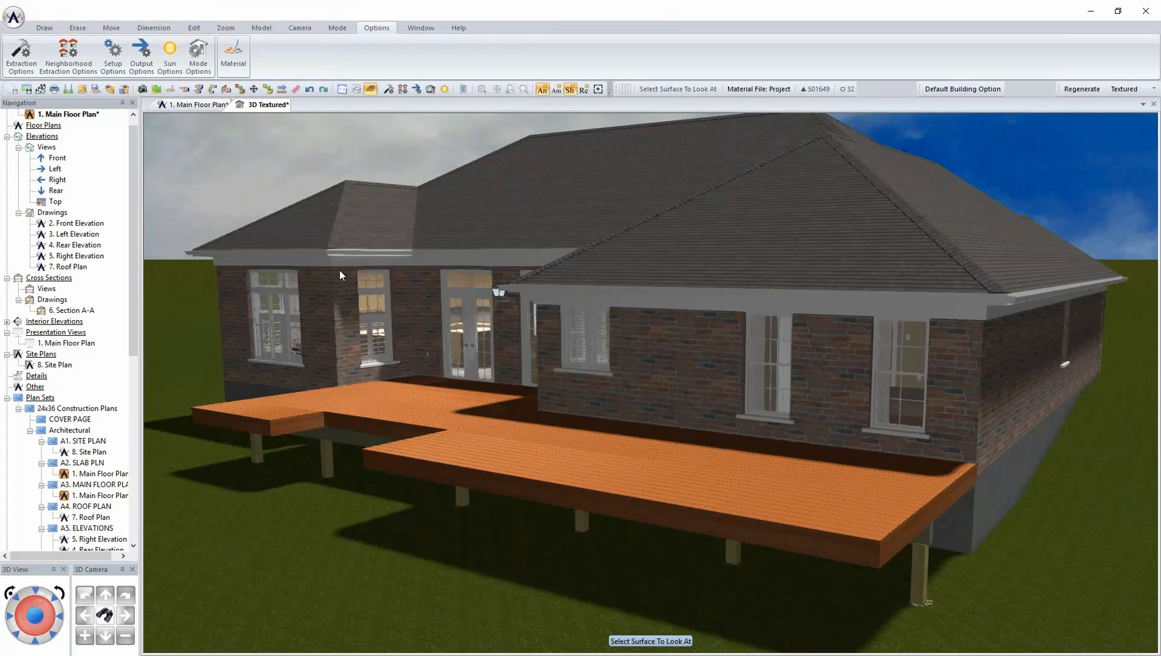
On the main floor plan, copy the outer beam's Master-side end post 5'-11 1/4" straight toward the house, to the Master corner.
{"action": "left_click", "coordinate": [187, 106]}
{"action": "scroll", "coordinate": [645, 378], "scroll_direction": "down", "scroll_amount": 2}
{"action": "scroll", "coordinate": [645, 378], "scroll_direction": "up", "scroll_amount": 3}
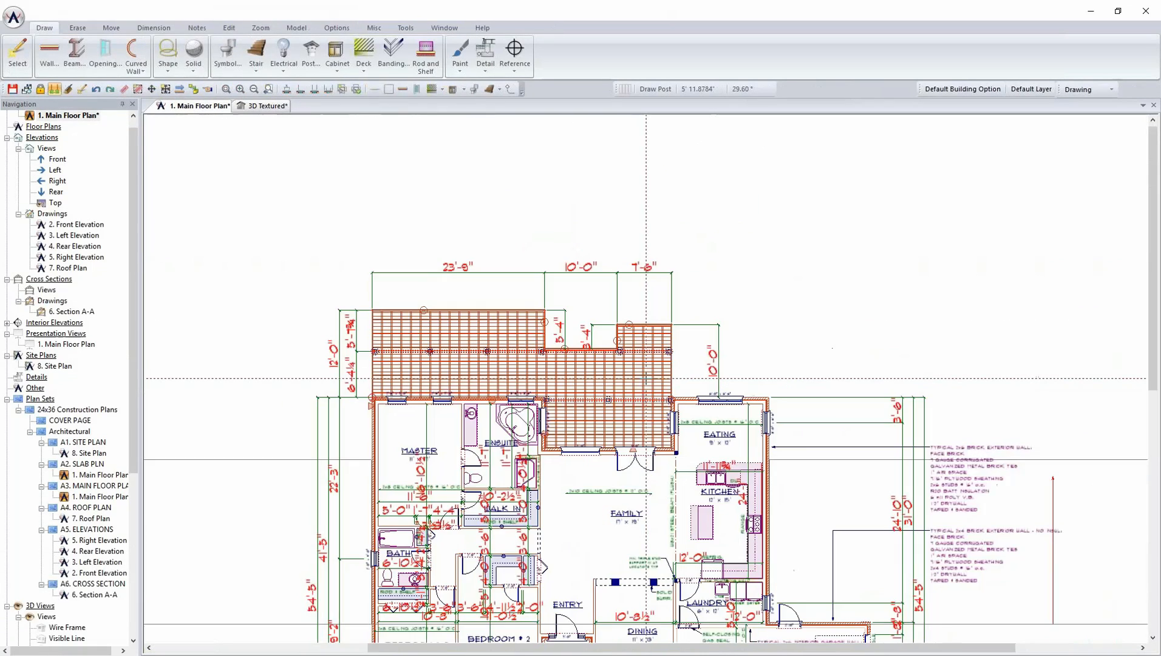
{"action": "scroll", "coordinate": [645, 377], "scroll_direction": "up", "scroll_amount": 1}
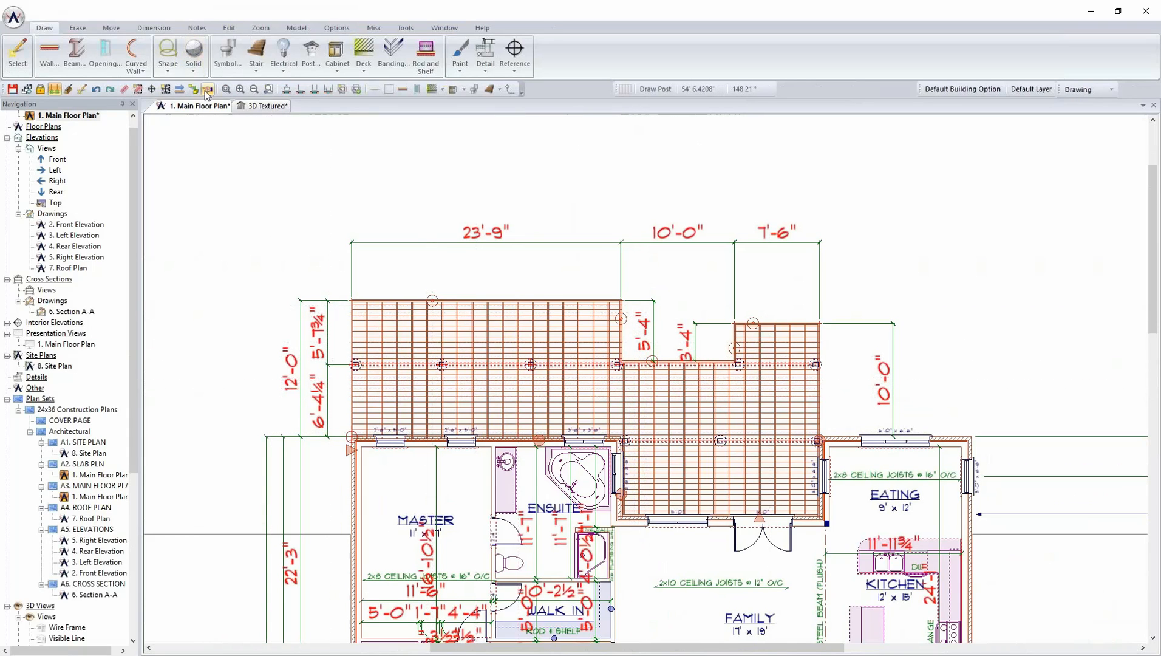
{"action": "scroll", "coordinate": [640, 360], "scroll_direction": "up", "scroll_amount": 3}
{"action": "scroll", "coordinate": [605, 289], "scroll_direction": "down", "scroll_amount": 1}
{"action": "middle_click_drag", "start_coordinate": [606, 289], "coordinate": [663, 409]}
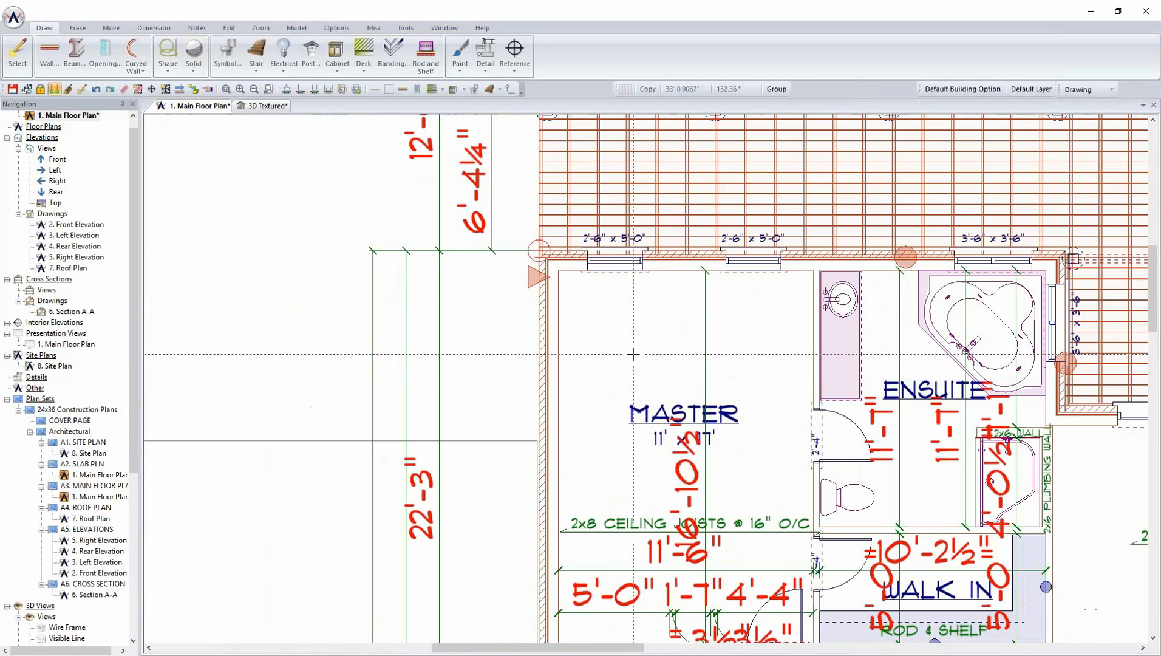
{"action": "middle_click_drag", "start_coordinate": [641, 175], "coordinate": [644, 273]}
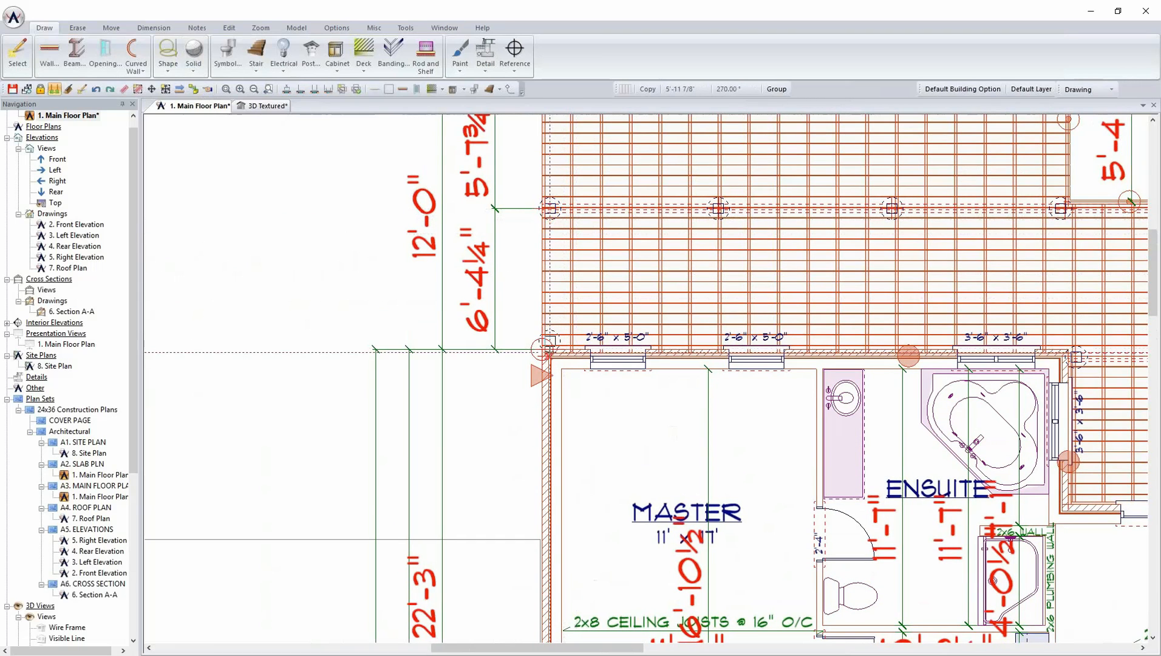
{"action": "left_click", "coordinate": [554, 350]}
{"action": "left_click", "coordinate": [611, 457]}
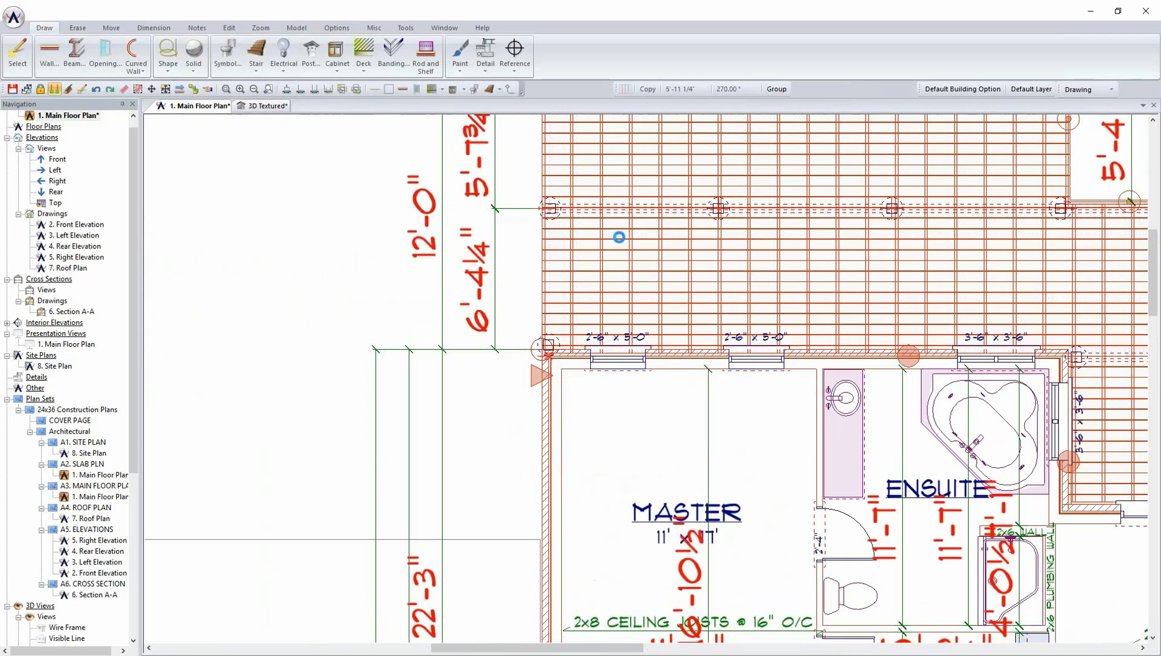
Block-copy the middle beam's three posts nearest the 5'-4" jog 5'-3 5/8" straight out to the 23'-9" deck edge.
{"action": "scroll", "coordinate": [617, 217], "scroll_direction": "up", "scroll_amount": 4}
{"action": "middle_click_drag", "start_coordinate": [578, 274], "coordinate": [577, 567]}
{"action": "scroll", "coordinate": [529, 593], "scroll_direction": "down", "scroll_amount": 3}
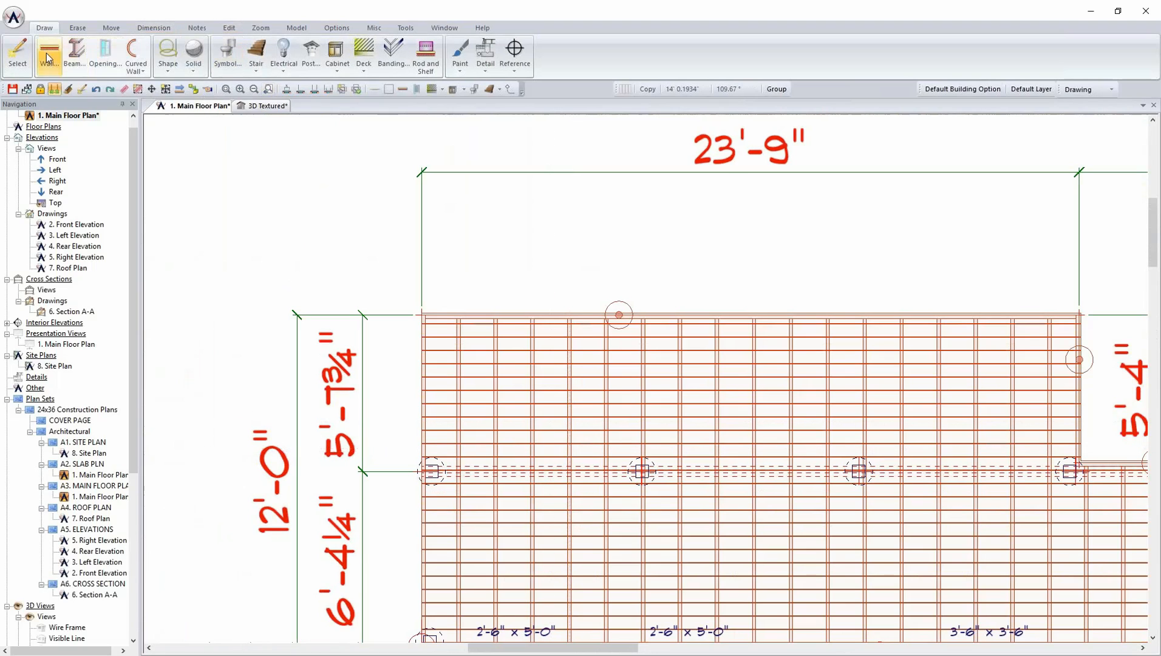
{"action": "left_click", "coordinate": [111, 28]}
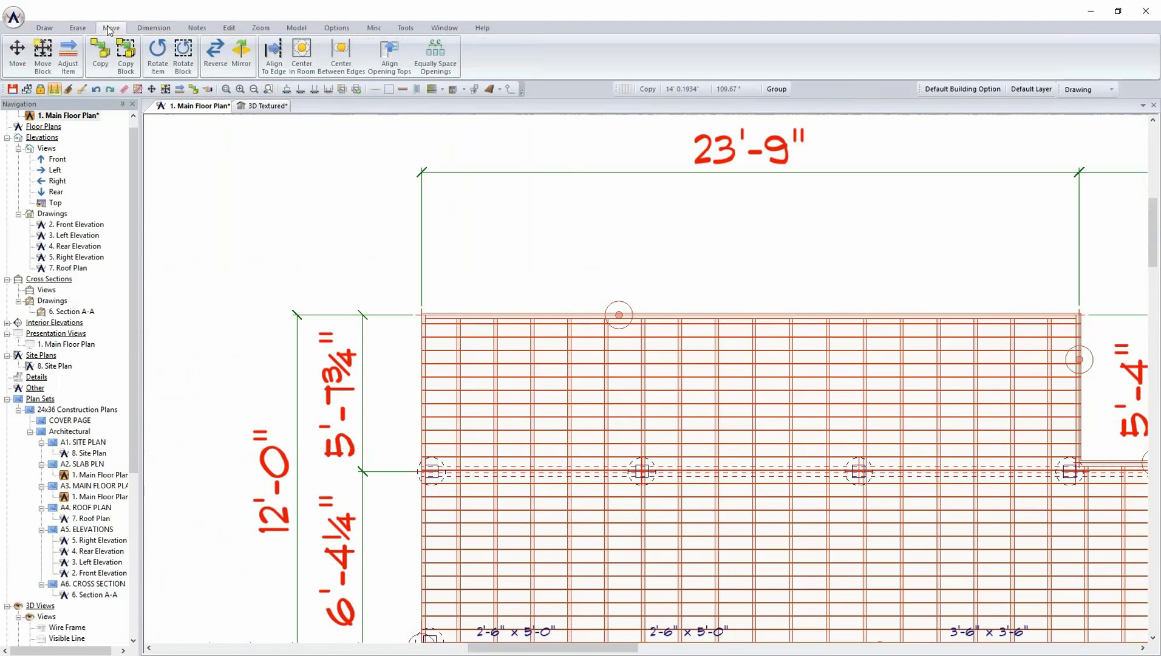
{"action": "left_click", "coordinate": [125, 54]}
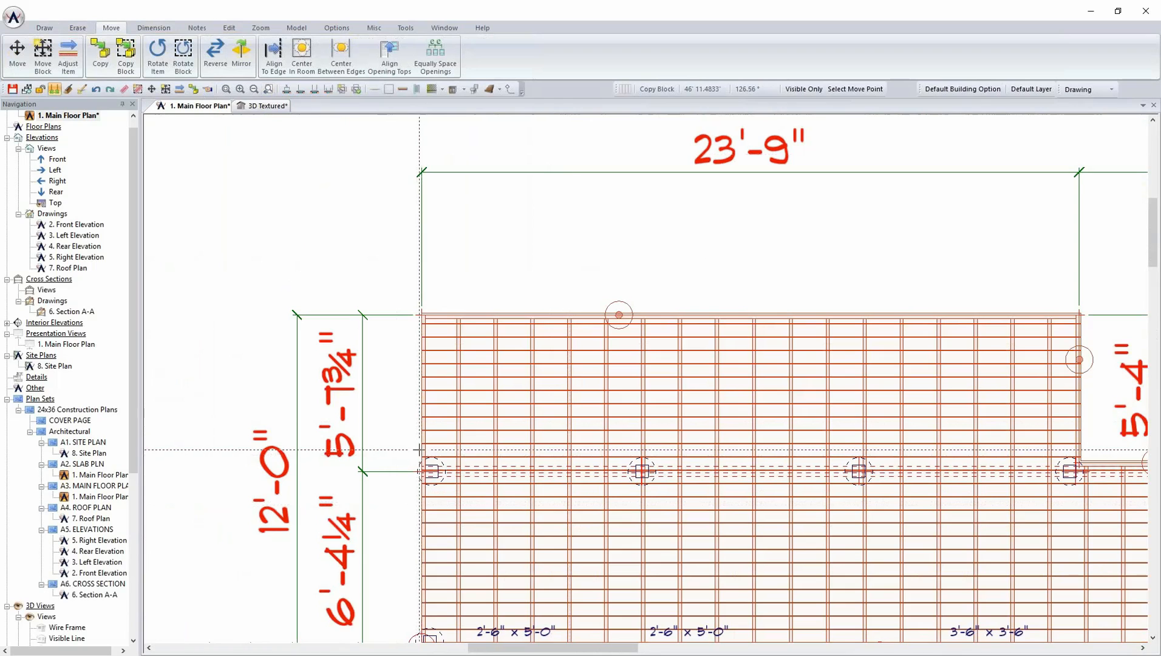
{"action": "mouse_move", "coordinate": [424, 450]}
{"action": "left_mouse_down"}
{"action": "mouse_move", "coordinate": [875, 524]}
{"action": "mouse_move", "coordinate": [1089, 539]}
{"action": "left_mouse_up"}
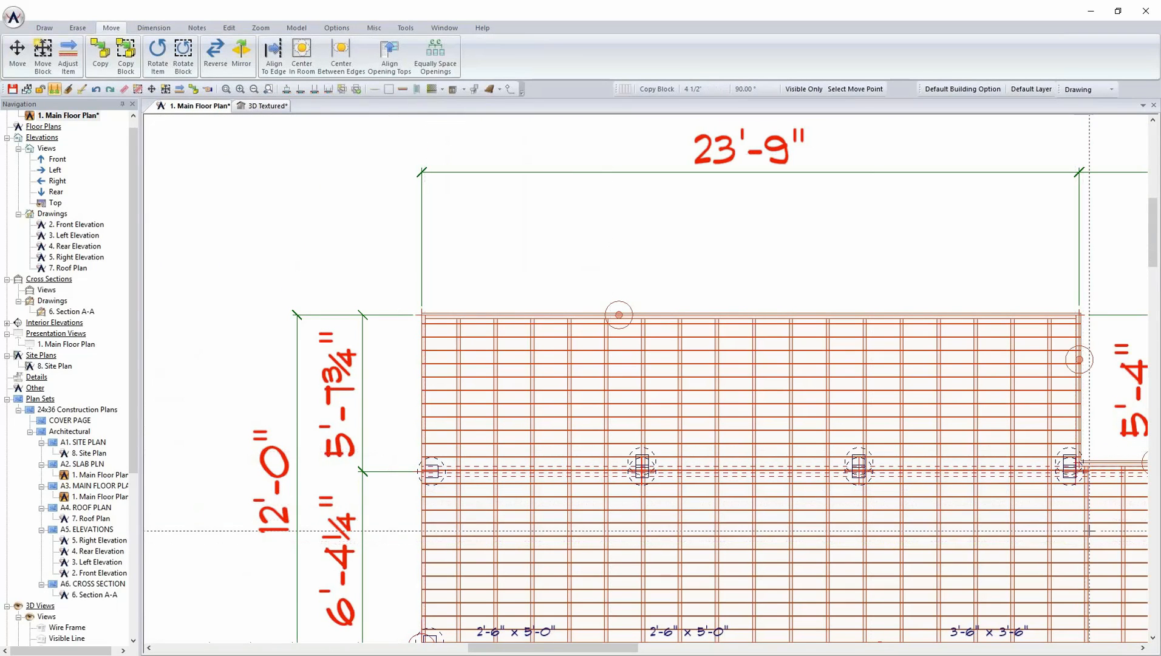
{"action": "left_click", "coordinate": [1089, 395]}
{"action": "left_click", "coordinate": [1098, 492]}
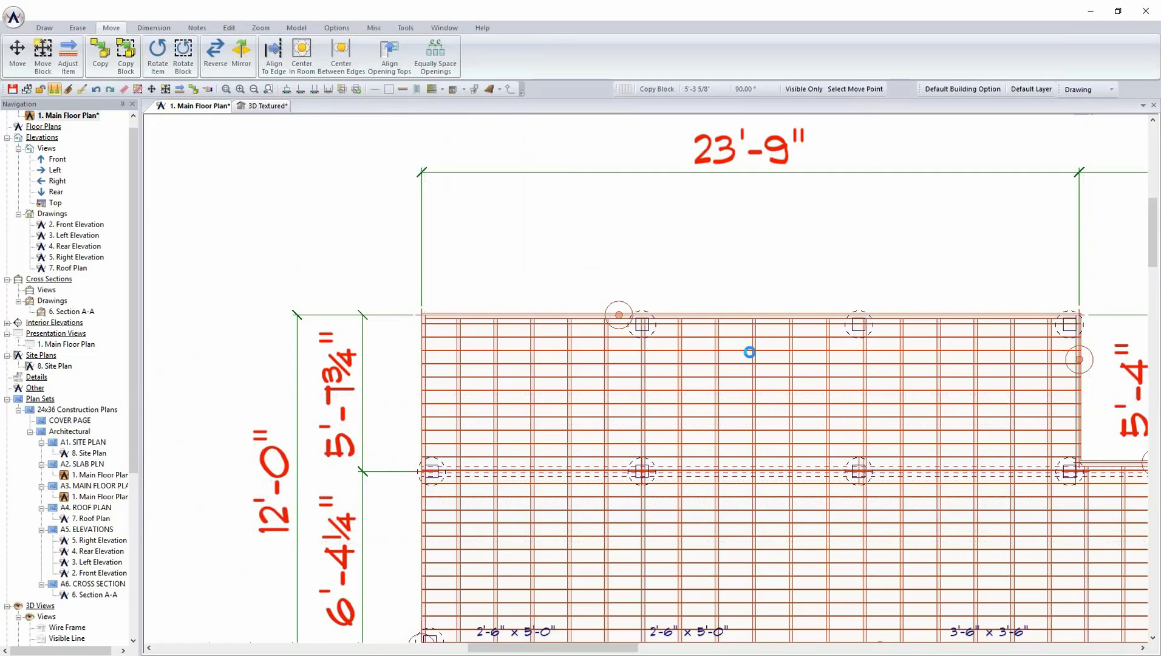
Block-copy the middle beam's remaining end post straight out to the outer corner of the 23'-9" section, in line with the other edge posts.
{"action": "left_click_drag", "start_coordinate": [398, 433], "coordinate": [470, 485]}
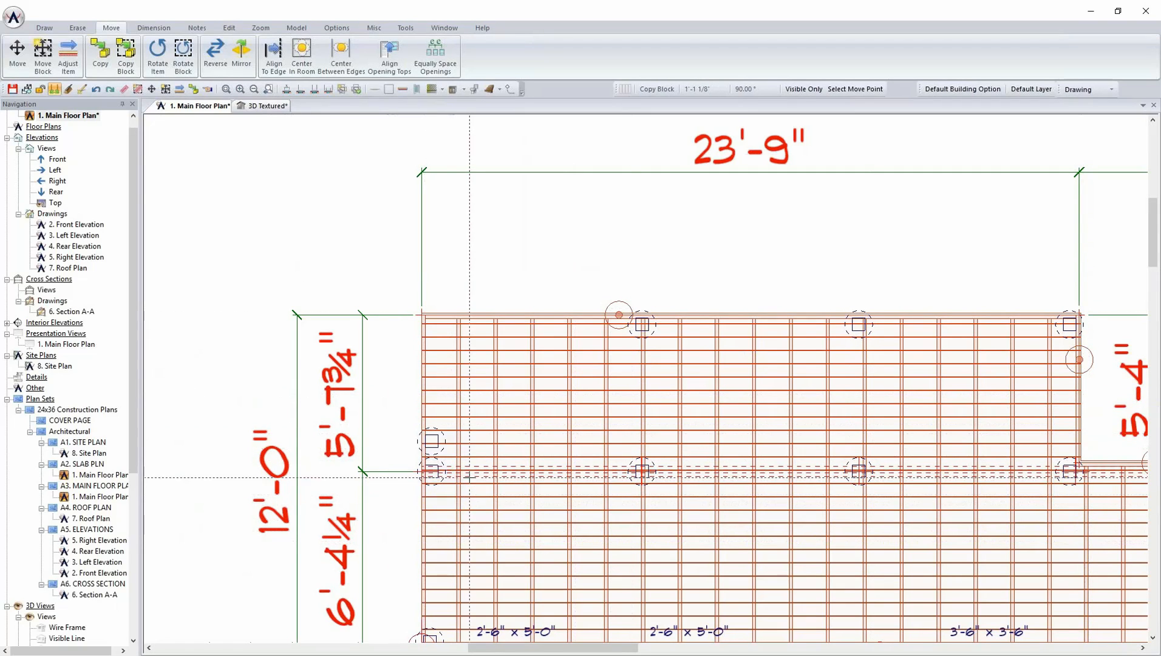
{"action": "left_click", "coordinate": [469, 360]}
{"action": "left_click", "coordinate": [533, 464]}
{"action": "scroll", "coordinate": [578, 463], "scroll_direction": "down", "scroll_amount": 4}
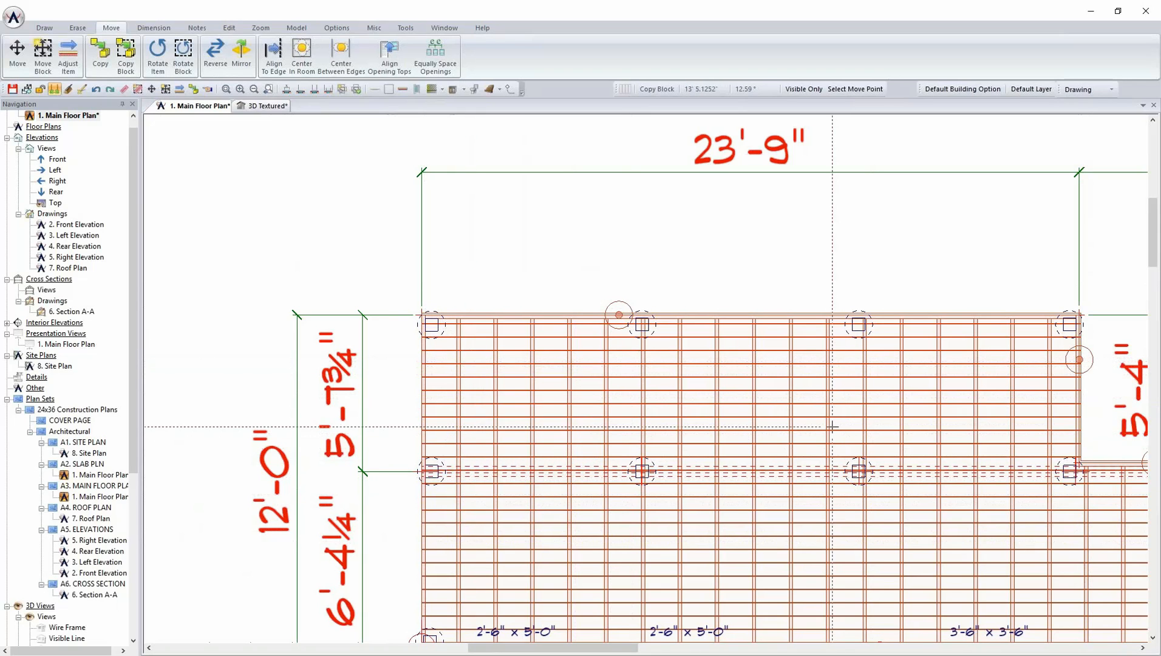
Block-copy the two posts under the 7'-6" wide deck section 3'-3 1/4" straight out to its outer edge.
{"action": "scroll", "coordinate": [646, 380], "scroll_direction": "up", "scroll_amount": 4}
{"action": "scroll", "coordinate": [647, 379], "scroll_direction": "up", "scroll_amount": 2}
{"action": "left_click_drag", "start_coordinate": [607, 358], "coordinate": [1084, 493]}
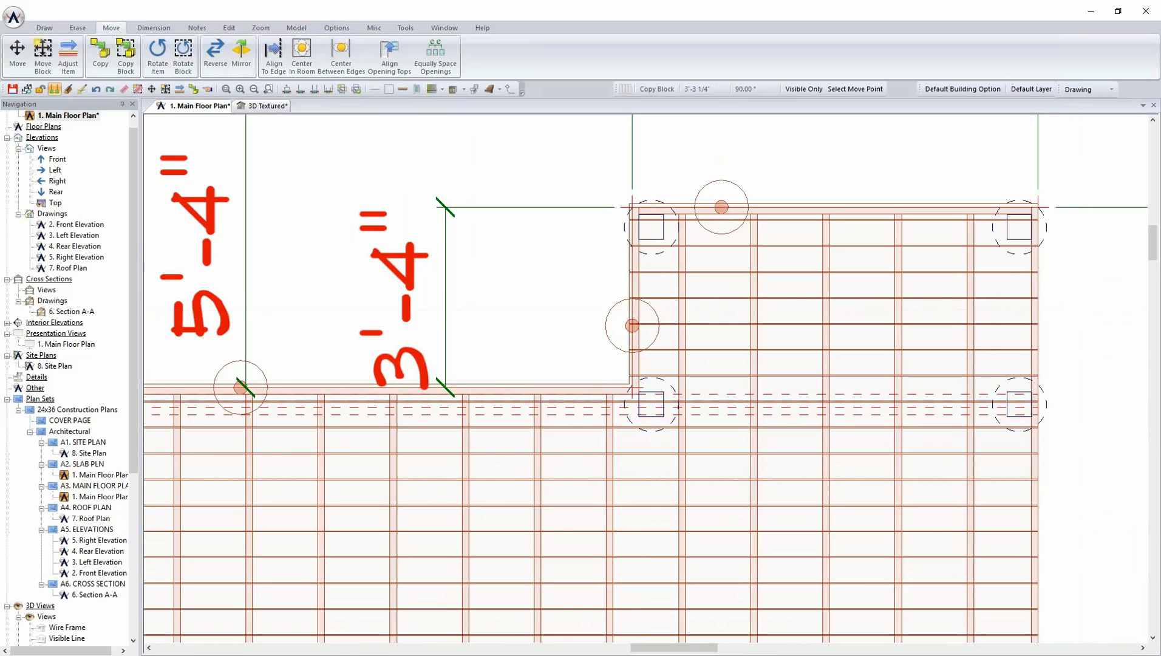
{"action": "left_click", "coordinate": [1080, 309]}
{"action": "left_click", "coordinate": [1096, 409]}
{"action": "scroll", "coordinate": [647, 378], "scroll_direction": "down", "scroll_amount": 3}
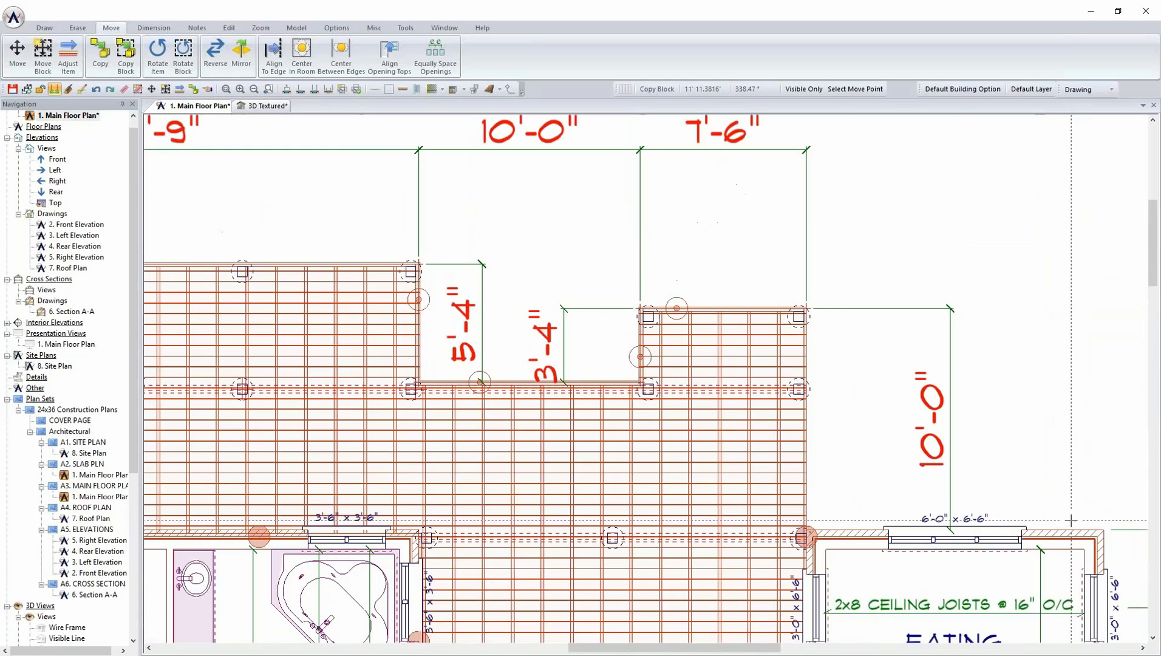
{"action": "left_click_drag", "start_coordinate": [830, 409], "coordinate": [831, 409]}
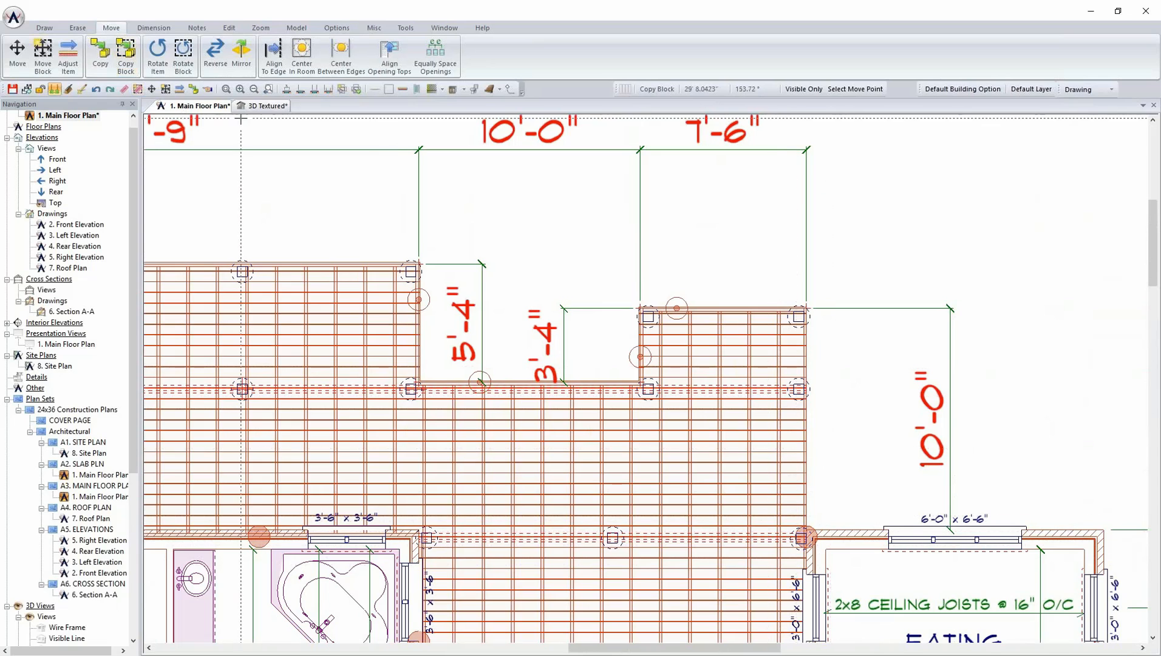
Inspect the copied outer-edge posts in the textured 3D view from several rear angles and up close, and return to the main floor plan.
{"action": "left_click", "coordinate": [266, 105]}
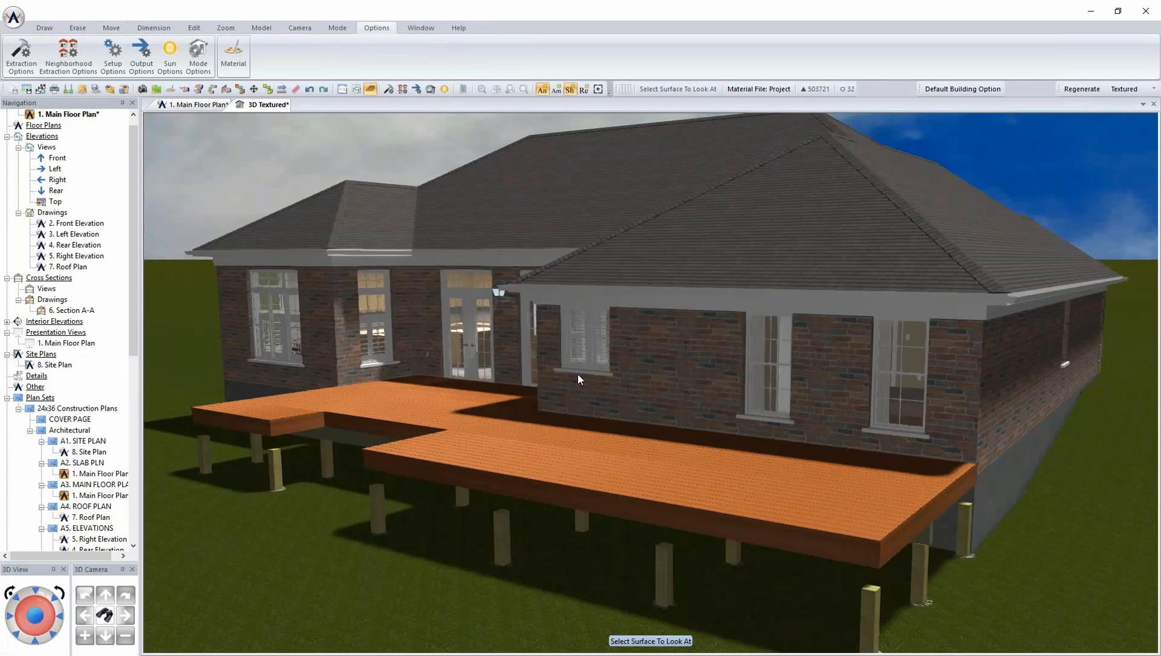
{"action": "left_click", "coordinate": [399, 428]}
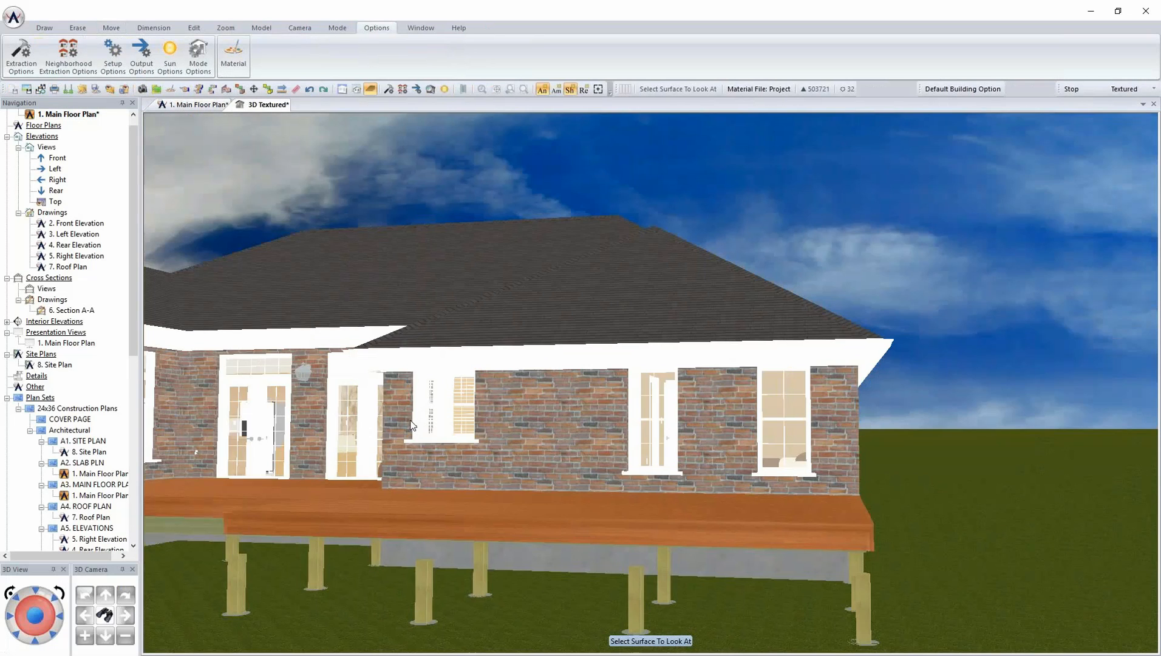
{"action": "left_click", "coordinate": [410, 420]}
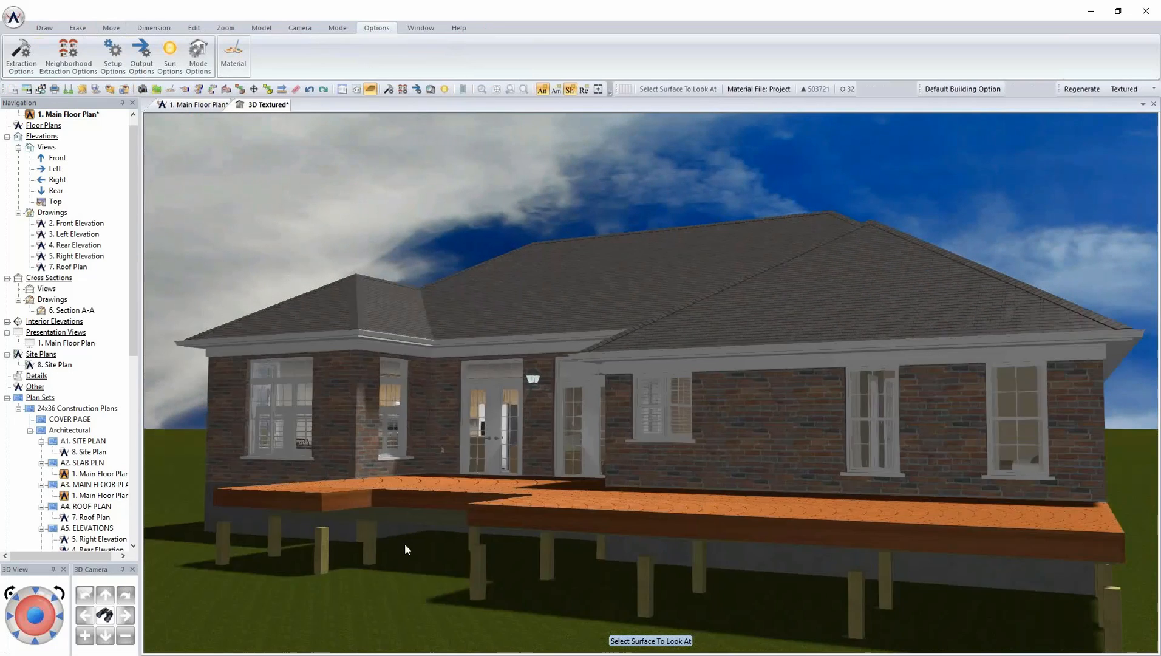
{"action": "left_click", "coordinate": [404, 542]}
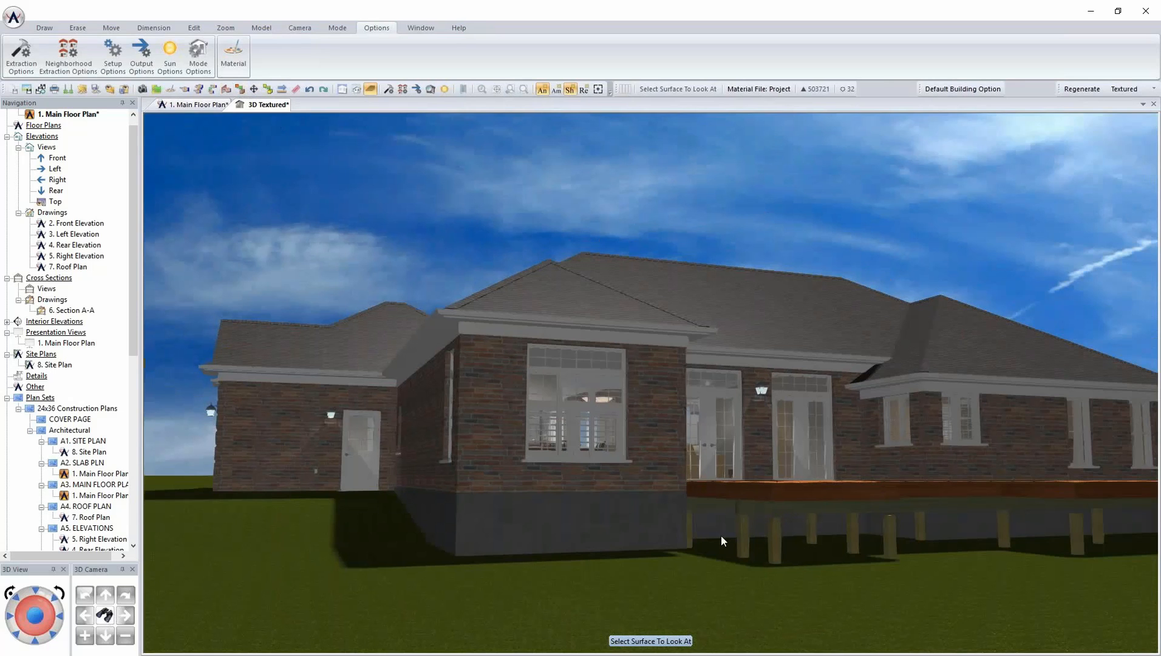
{"action": "left_click", "coordinate": [777, 490]}
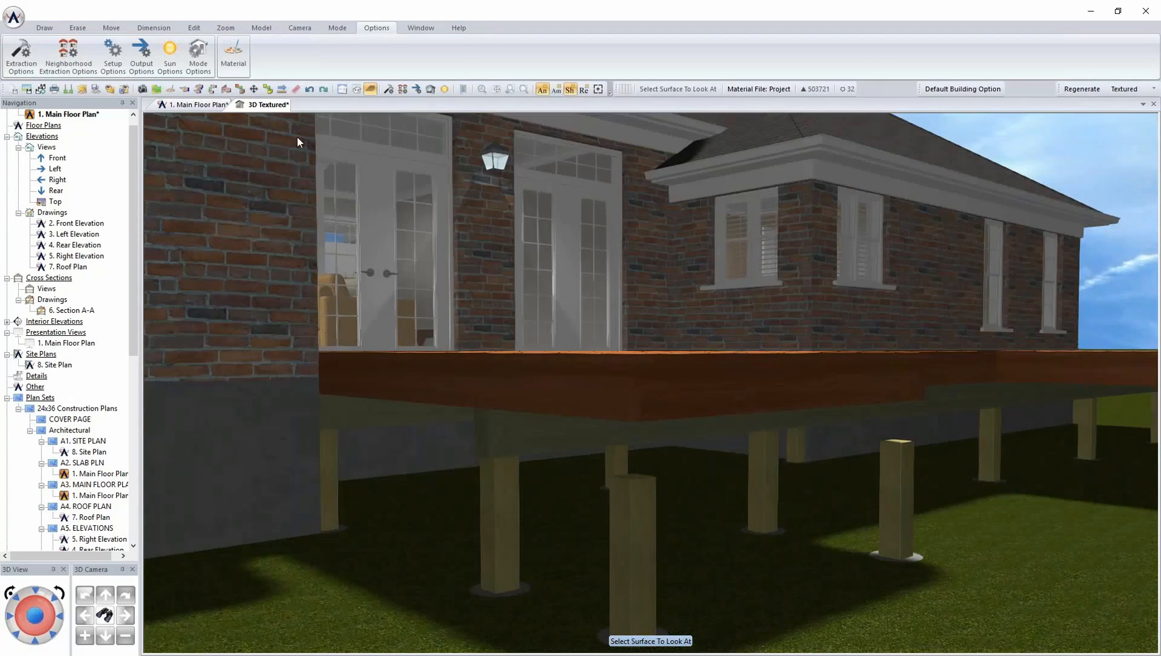
{"action": "left_click", "coordinate": [204, 104]}
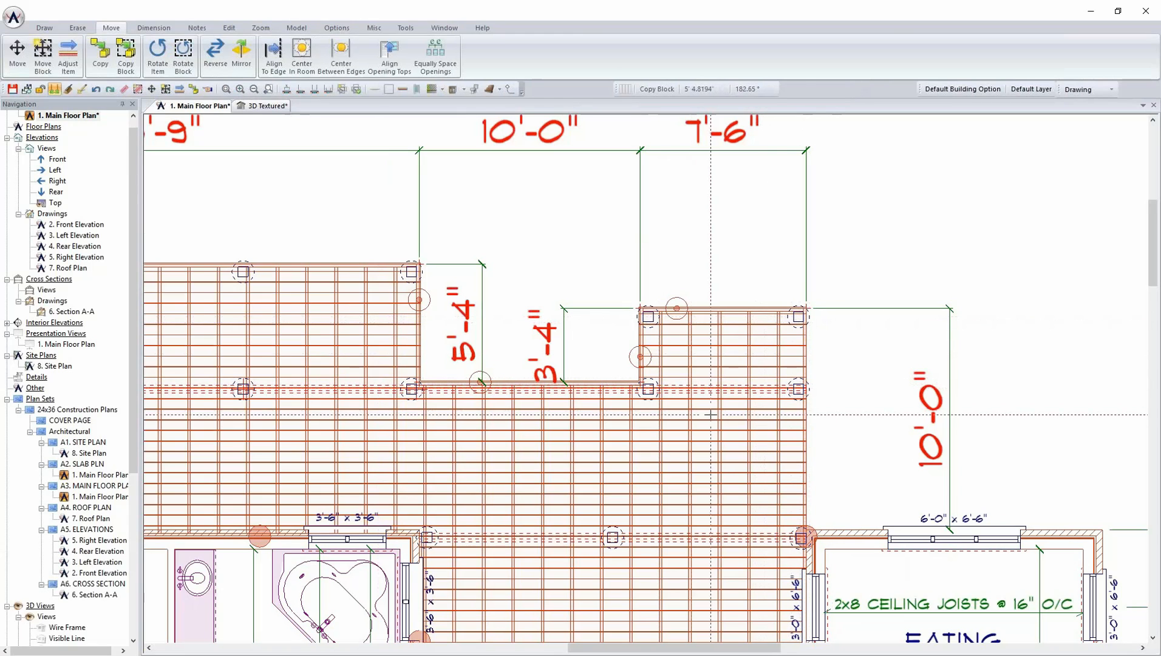
Draw a deck beam across the outer pair of posts on the 7'-6" wide deck section.
{"action": "scroll", "coordinate": [794, 432], "scroll_direction": "up", "scroll_amount": 2}
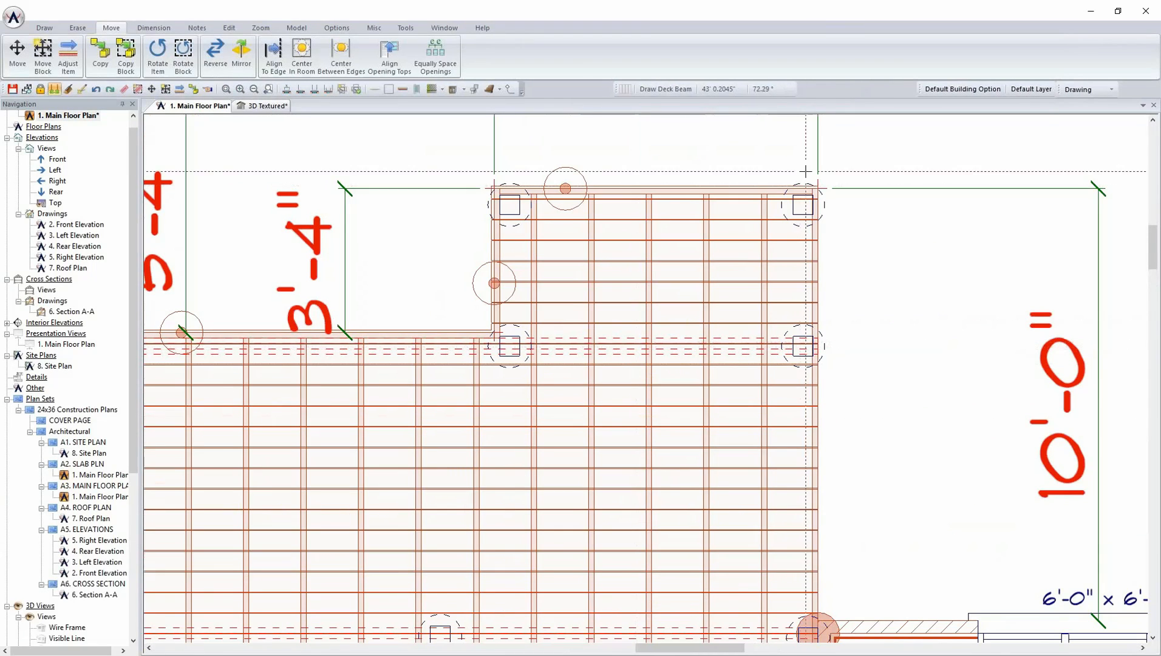
{"action": "left_click", "coordinate": [816, 204]}
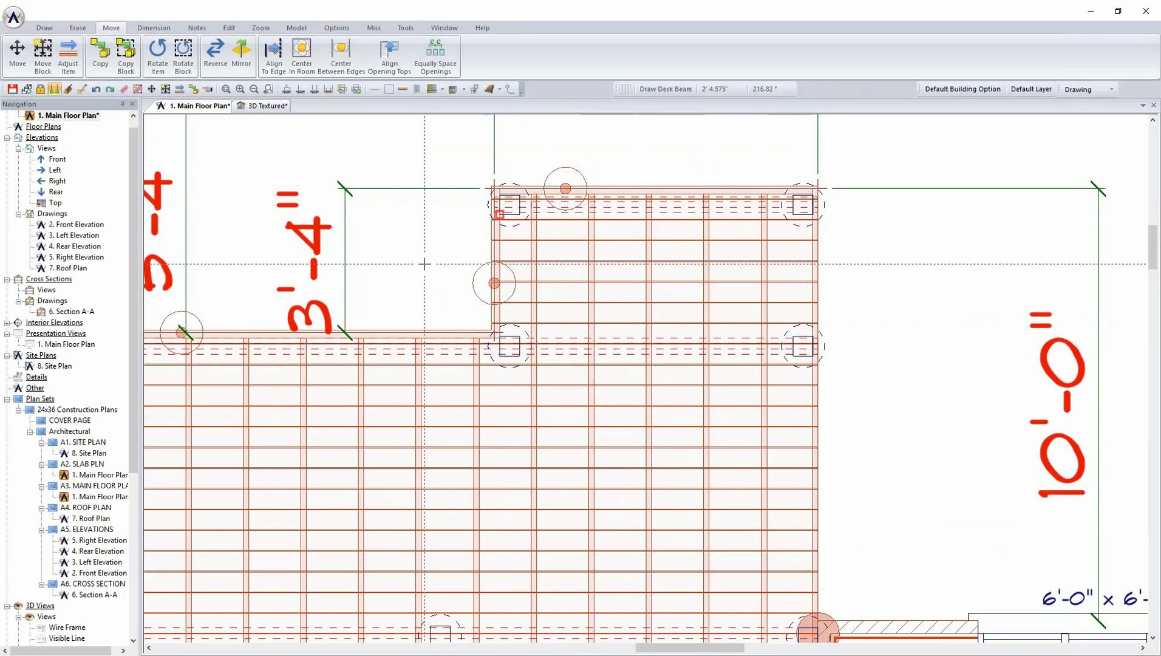
{"action": "scroll", "coordinate": [338, 227], "scroll_direction": "down", "scroll_amount": 2}
{"action": "scroll", "coordinate": [338, 227], "scroll_direction": "down", "scroll_amount": 1}
{"action": "scroll", "coordinate": [338, 227], "scroll_direction": "down", "scroll_amount": 1}
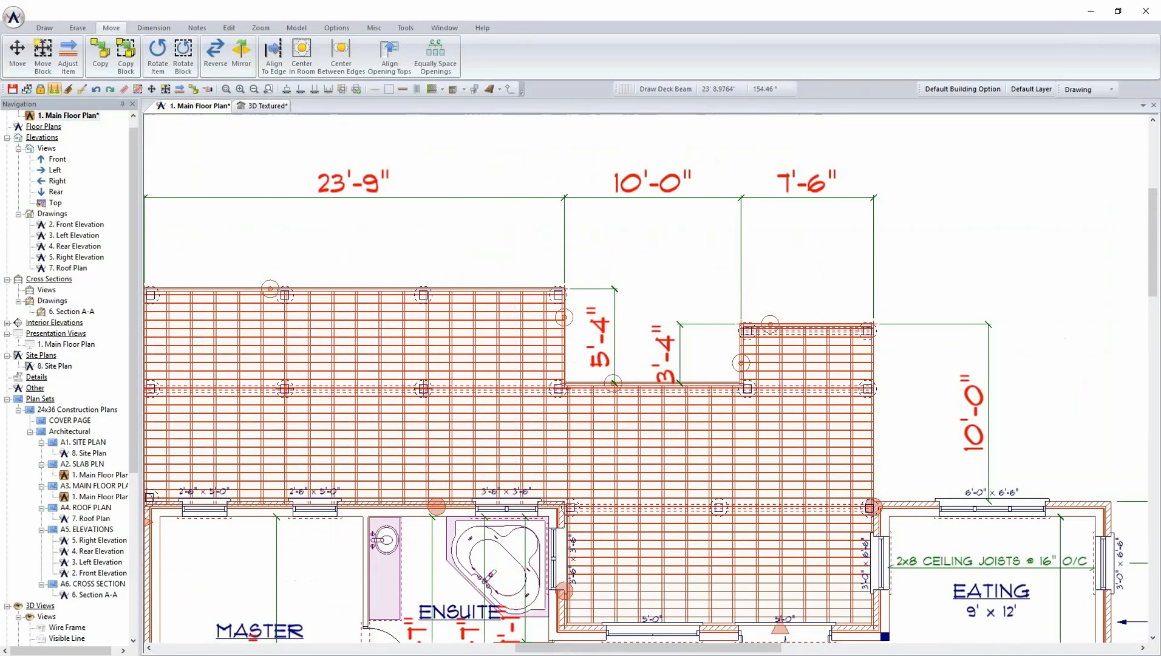
In the 3D view, adjust the outer corner post of the long deck section so its top reaches the deck.
{"action": "left_click", "coordinate": [272, 106]}
{"action": "middle_click_drag", "start_coordinate": [919, 361], "coordinate": [613, 243]}
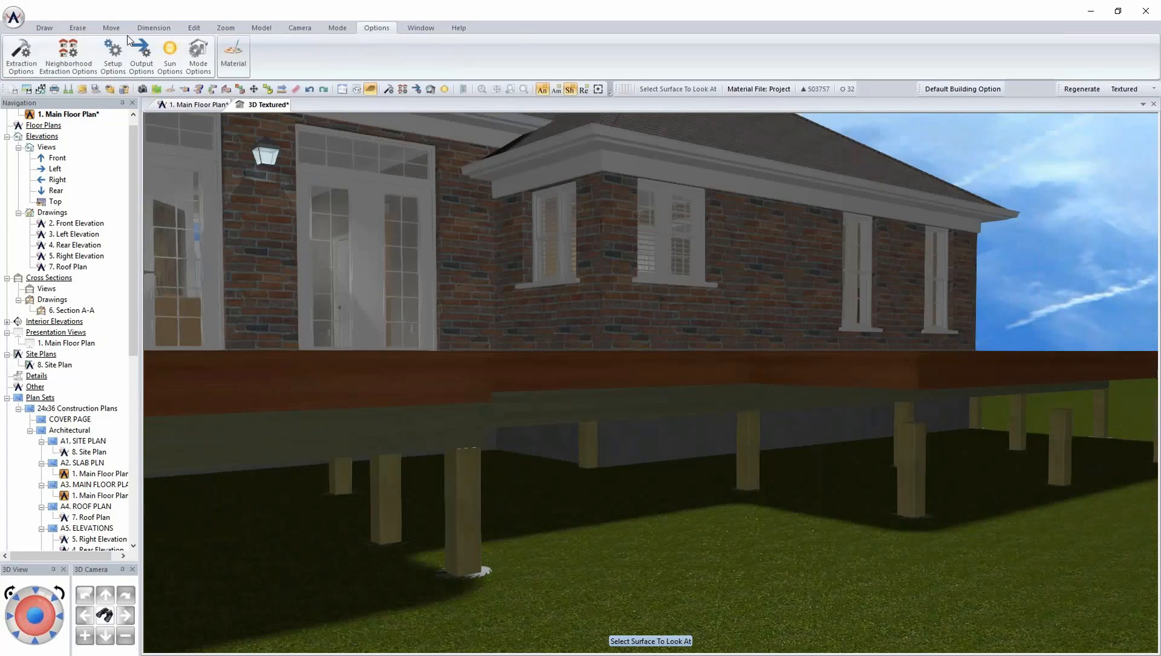
{"action": "left_click", "coordinate": [112, 28]}
{"action": "left_click", "coordinate": [44, 60]}
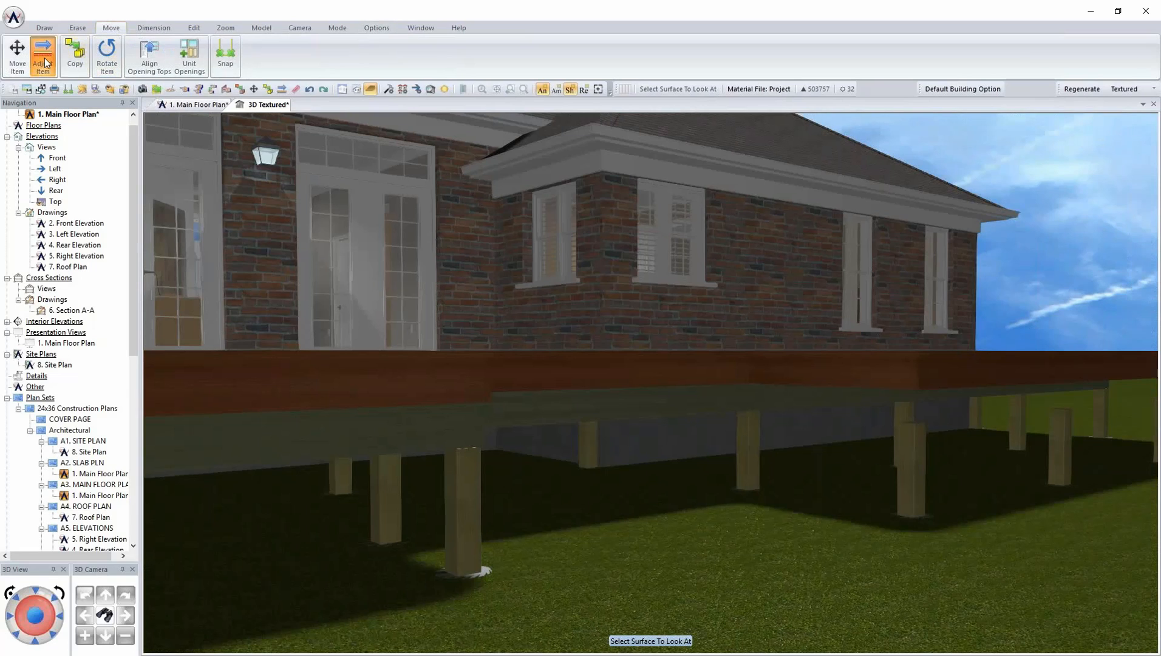
{"action": "left_click", "coordinate": [911, 425]}
{"action": "left_click_drag", "start_coordinate": [914, 386], "coordinate": [915, 390]}
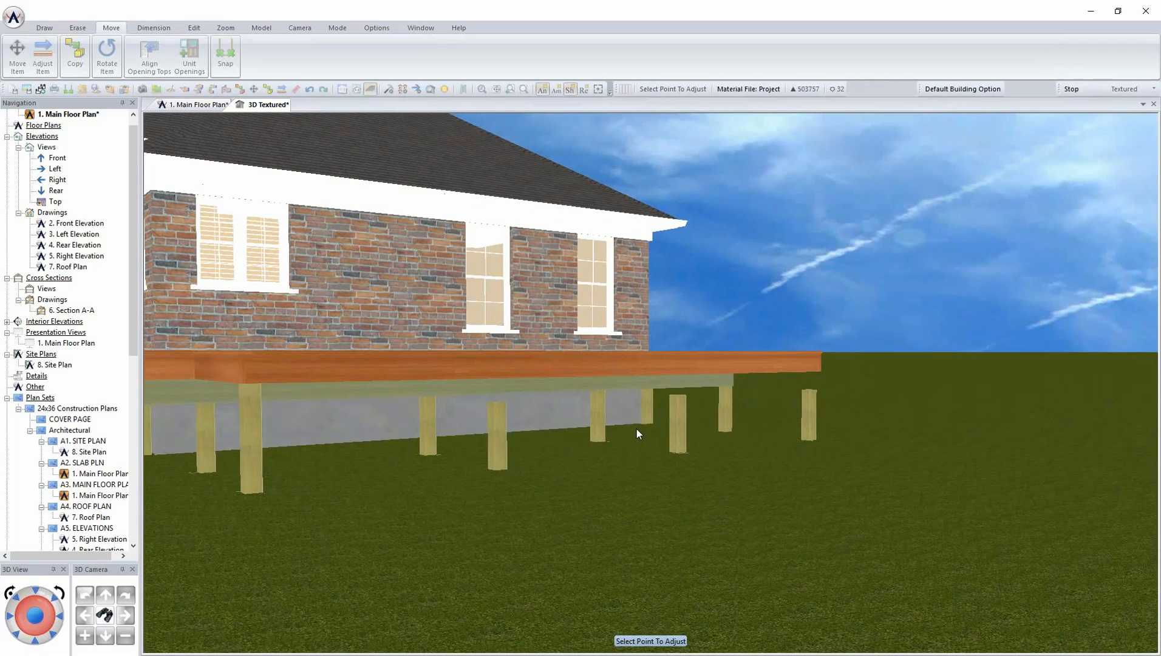
{"action": "left_click", "coordinate": [249, 389]}
{"action": "left_click_drag", "start_coordinate": [249, 392], "coordinate": [249, 356]}
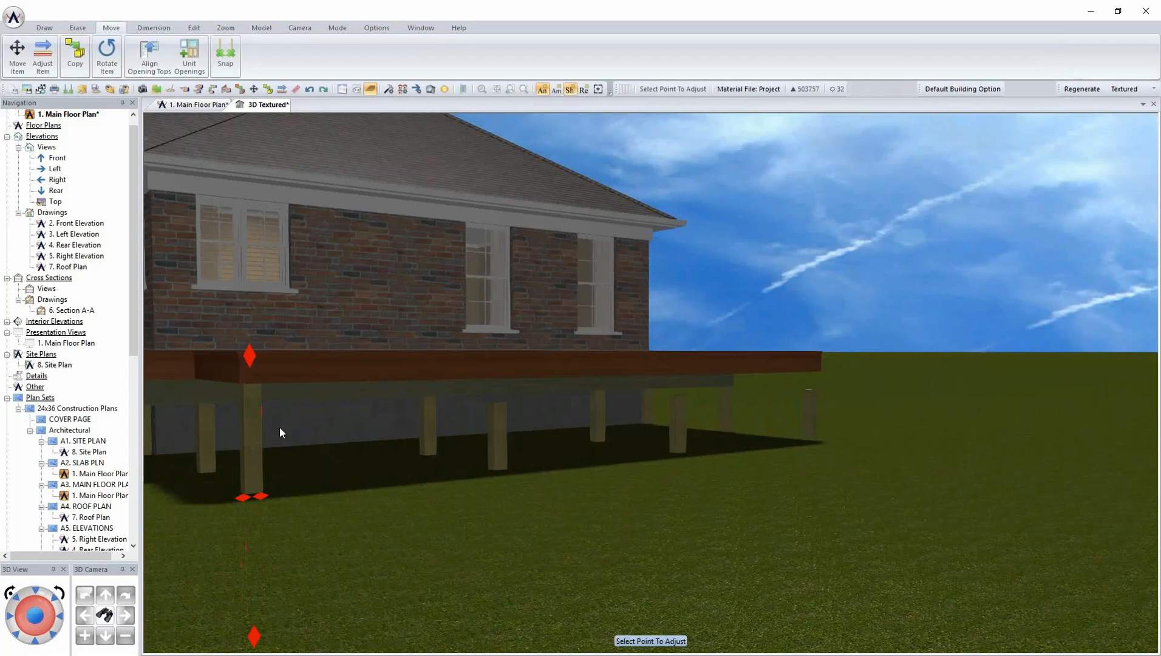
Duplicate the corner post's properties, with its height fitted to the beam, onto the other outer deck posts.
{"action": "left_click", "coordinate": [194, 28]}
{"action": "left_click", "coordinate": [72, 54]}
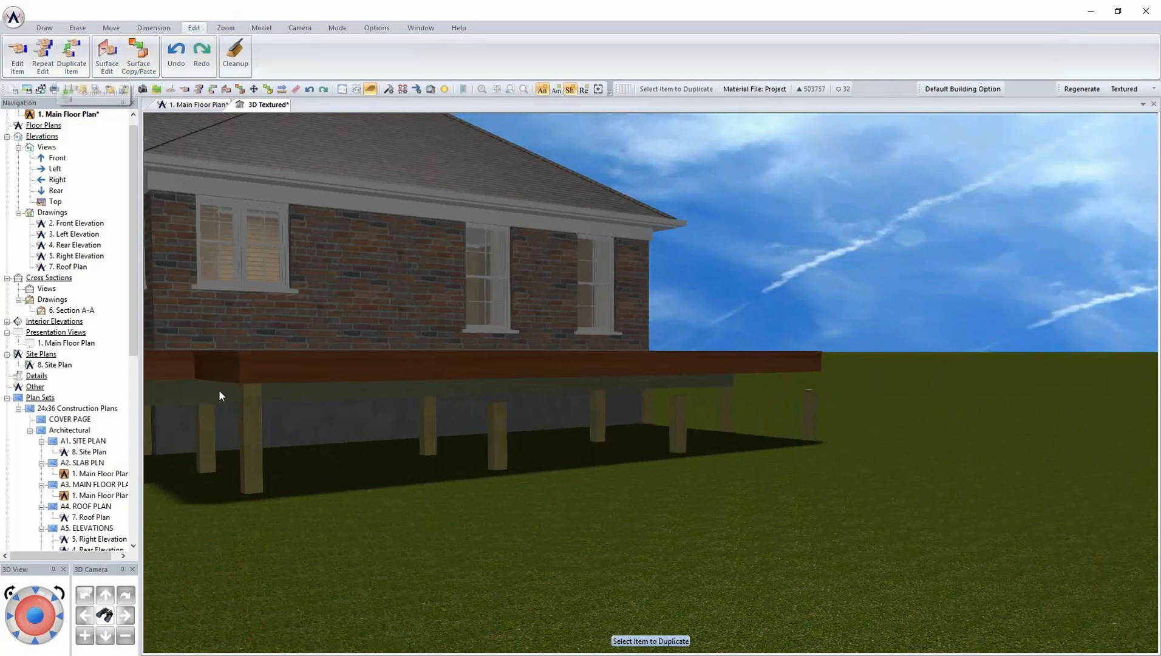
{"action": "left_click", "coordinate": [249, 413]}
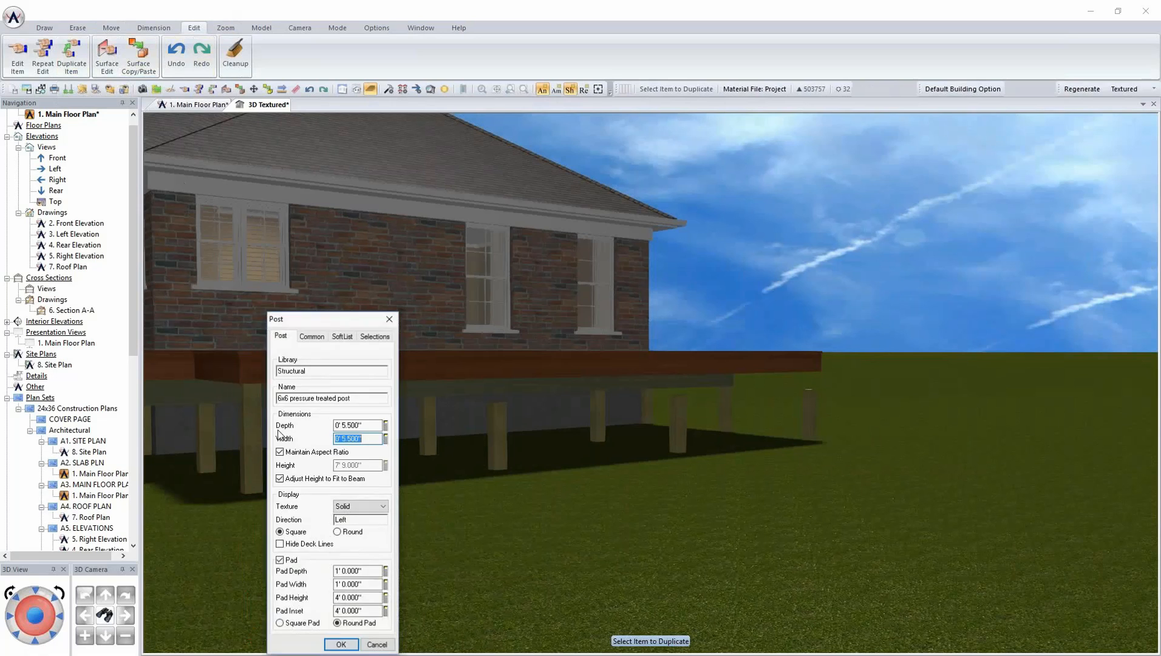
{"action": "left_click", "coordinate": [340, 645]}
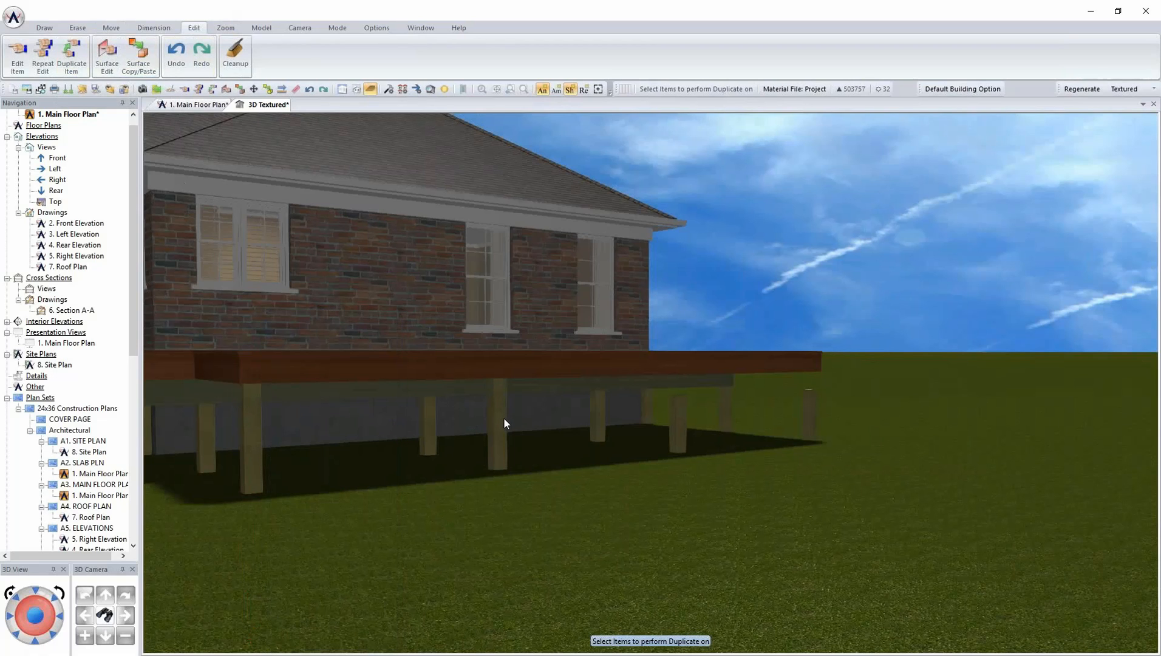
{"action": "left_click", "coordinate": [683, 414]}
{"action": "left_click", "coordinate": [806, 406]}
{"action": "key", "text": "Left"}
{"action": "key", "text": "Left"}
{"action": "key", "text": "Left"}
{"action": "key", "text": "Left"}
{"action": "key", "text": "Left"}
{"action": "key", "text": "Left"}
{"action": "key", "text": "Left"}
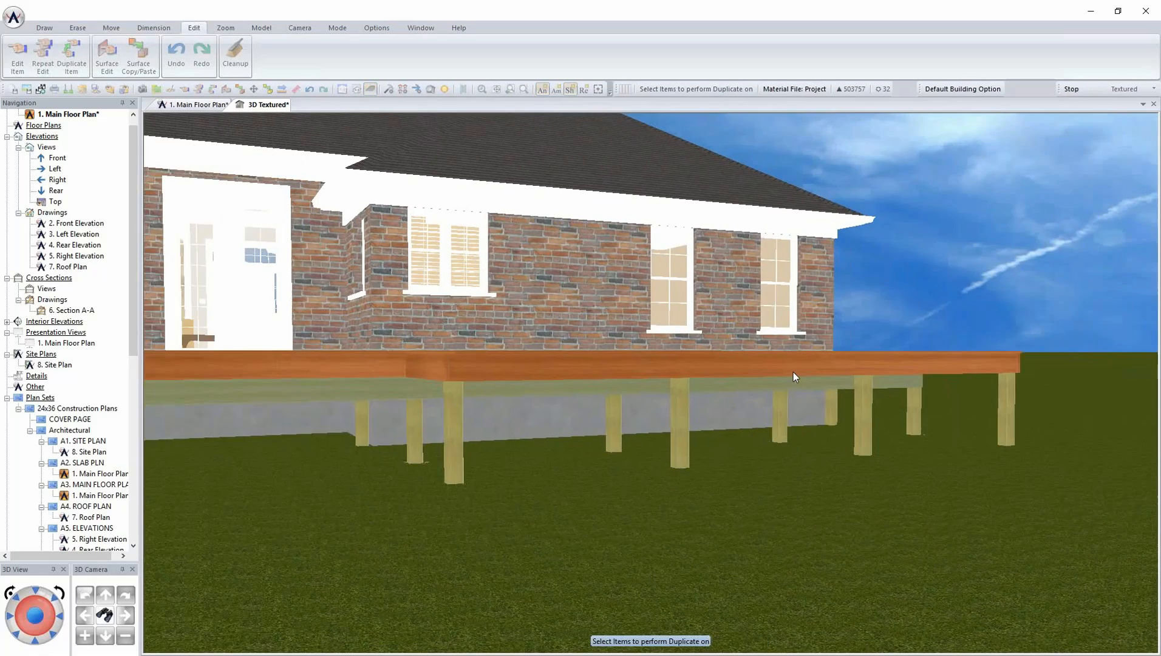
{"action": "key", "text": "Left"}
{"action": "key", "text": "Left"}
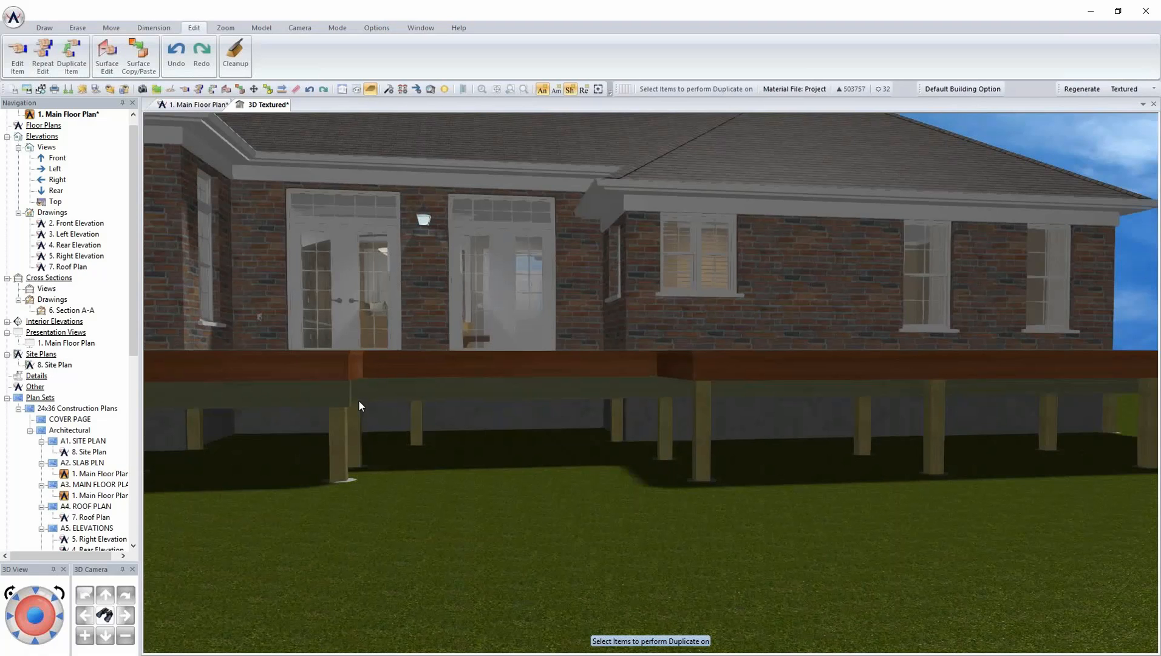
{"action": "middle_click_drag", "start_coordinate": [413, 527], "coordinate": [660, 513]}
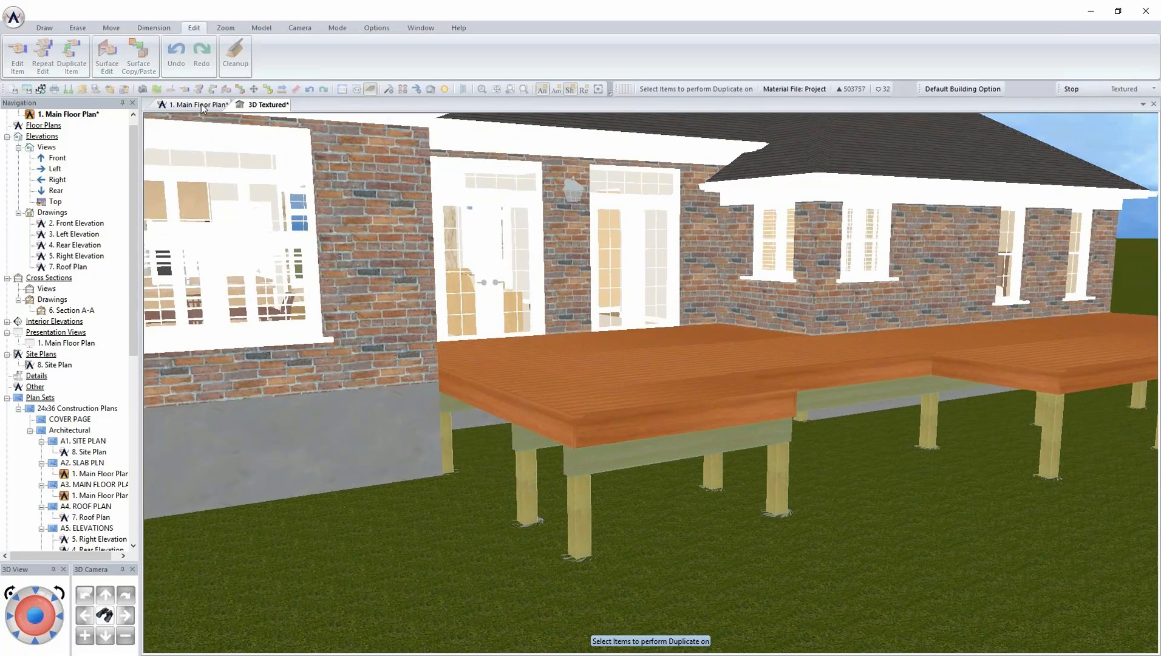
Open the deck's properties from the main floor plan, review its joist depth, spacing and finish, and close them without changes.
{"action": "left_click", "coordinate": [198, 105]}
{"action": "middle_click_drag", "start_coordinate": [505, 377], "coordinate": [533, 268]}
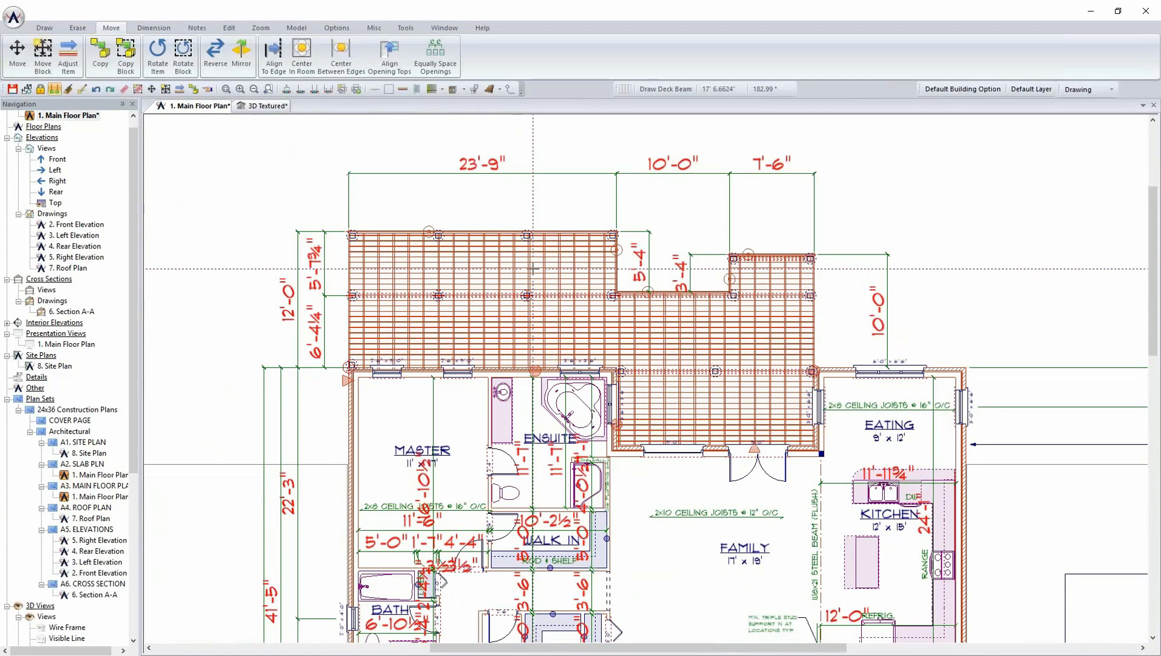
{"action": "right_click", "coordinate": [491, 271]}
{"action": "left_click", "coordinate": [521, 295]}
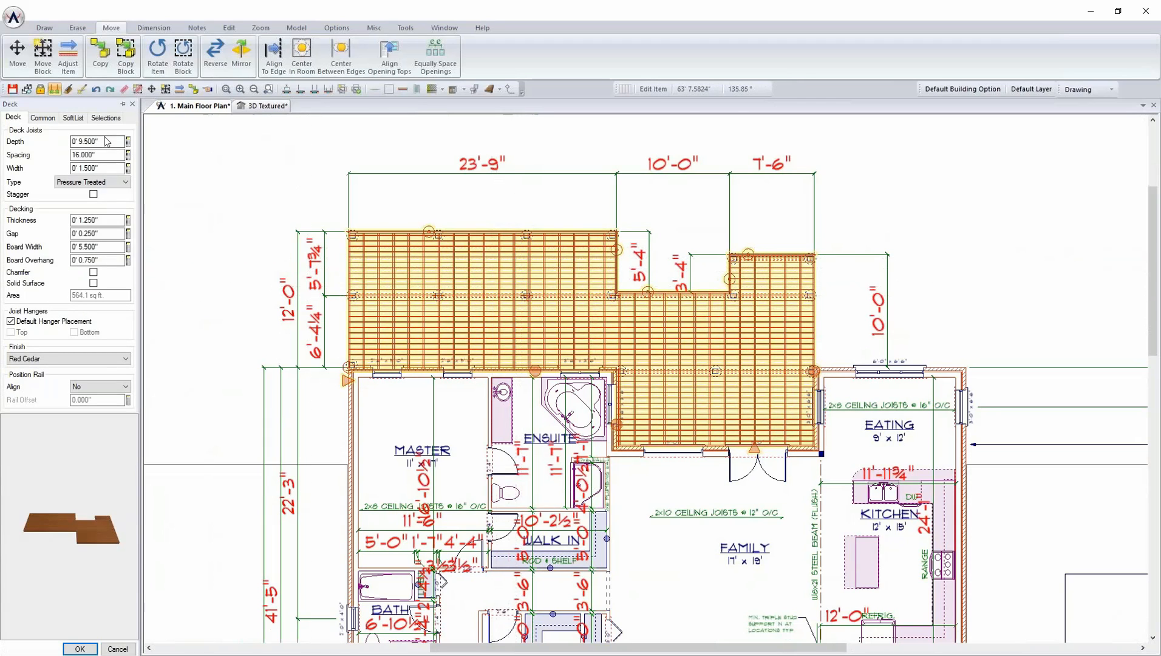
{"action": "left_click", "coordinate": [109, 143]}
{"action": "left_click", "coordinate": [102, 154]}
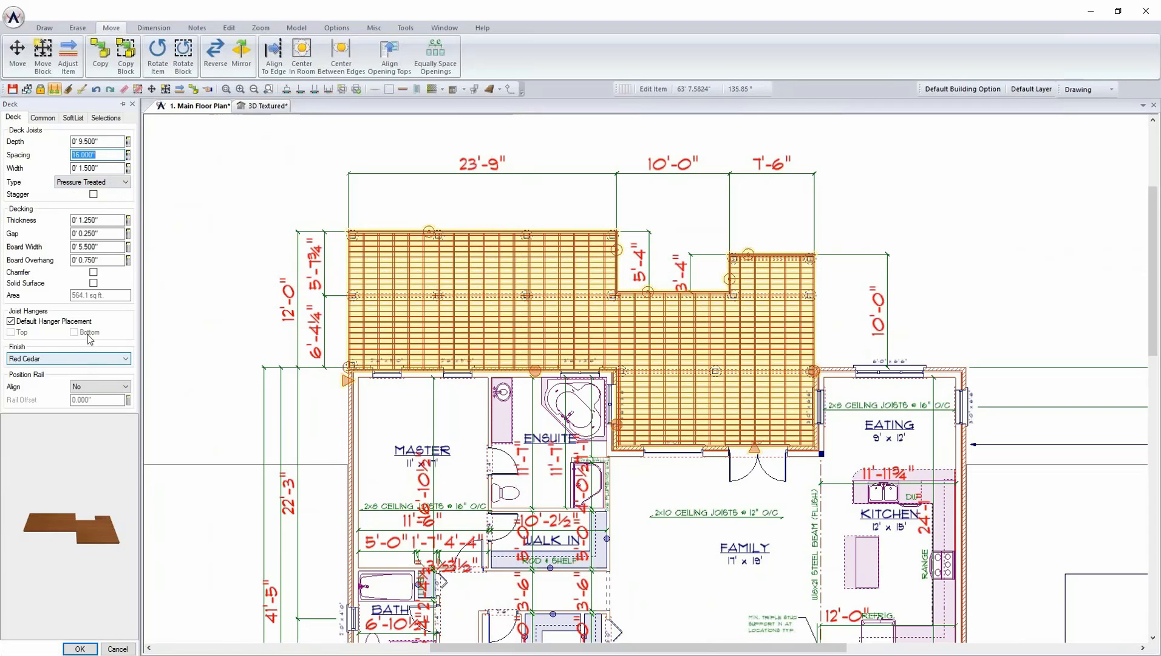
{"action": "left_click", "coordinate": [118, 649]}
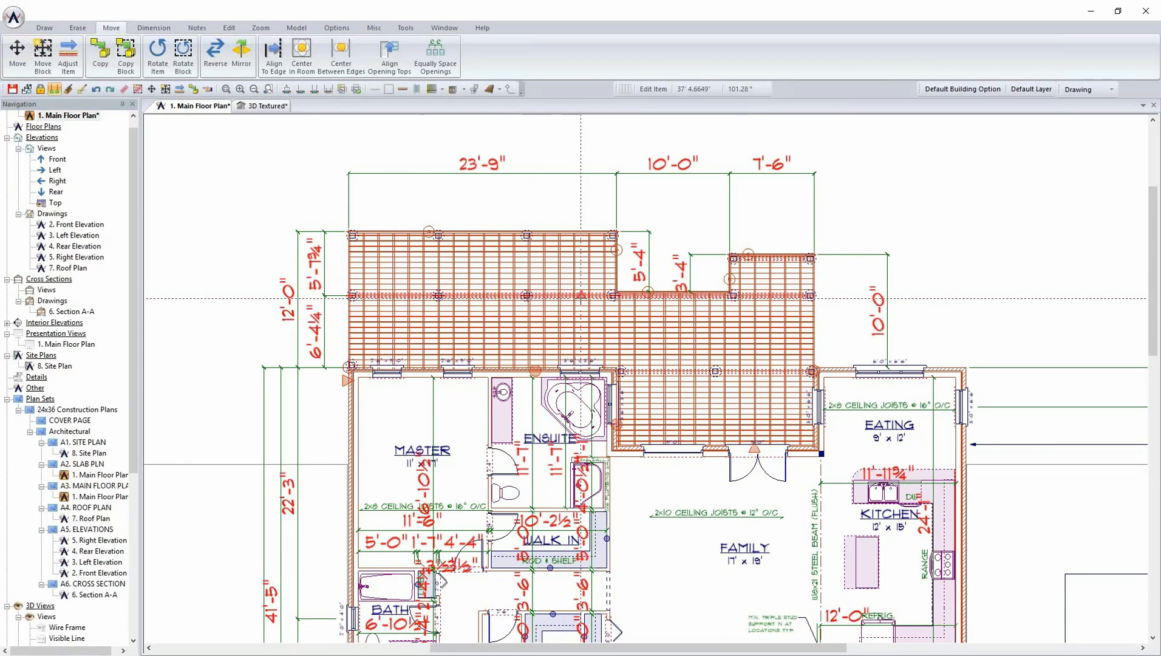
Examine the whole deck and its posts in 3D from a raised viewpoint, aiming the camera at the deck surface.
{"action": "left_click", "coordinate": [268, 106]}
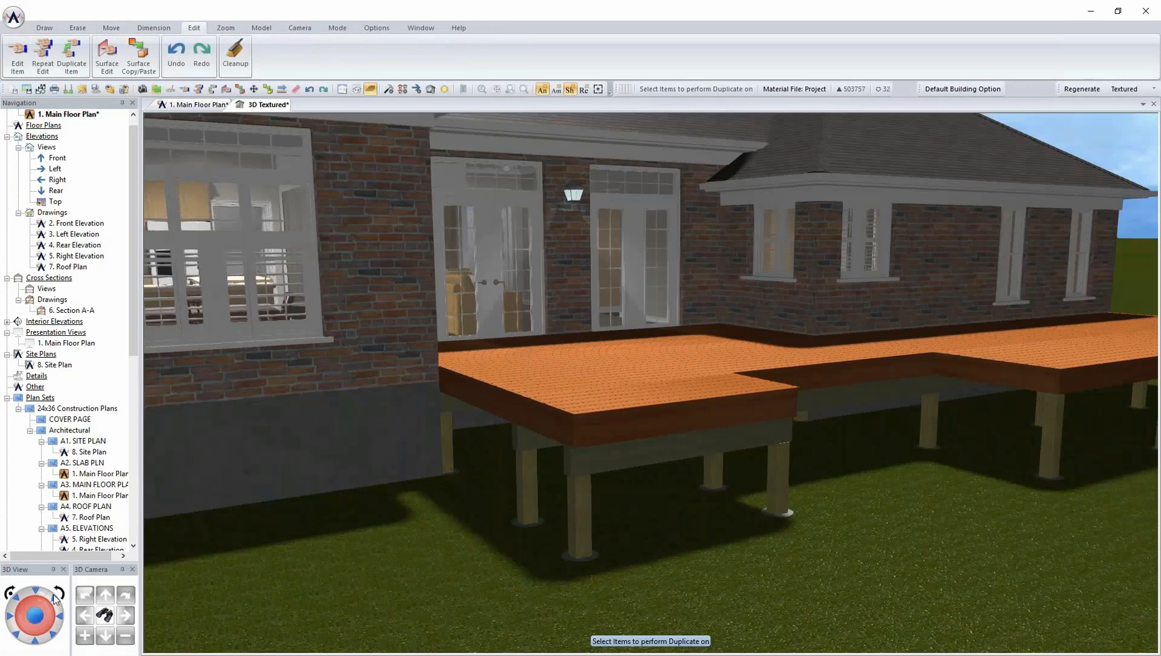
{"action": "left_click", "coordinate": [20, 598]}
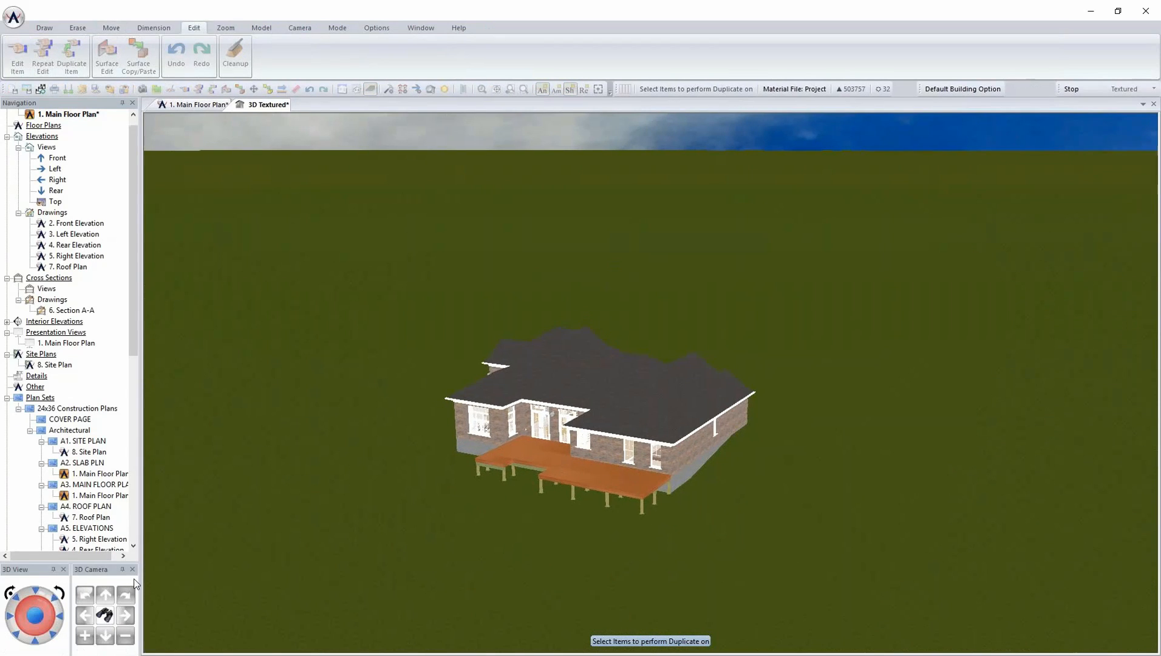
{"action": "left_click", "coordinate": [105, 617]}
{"action": "left_click", "coordinate": [561, 481]}
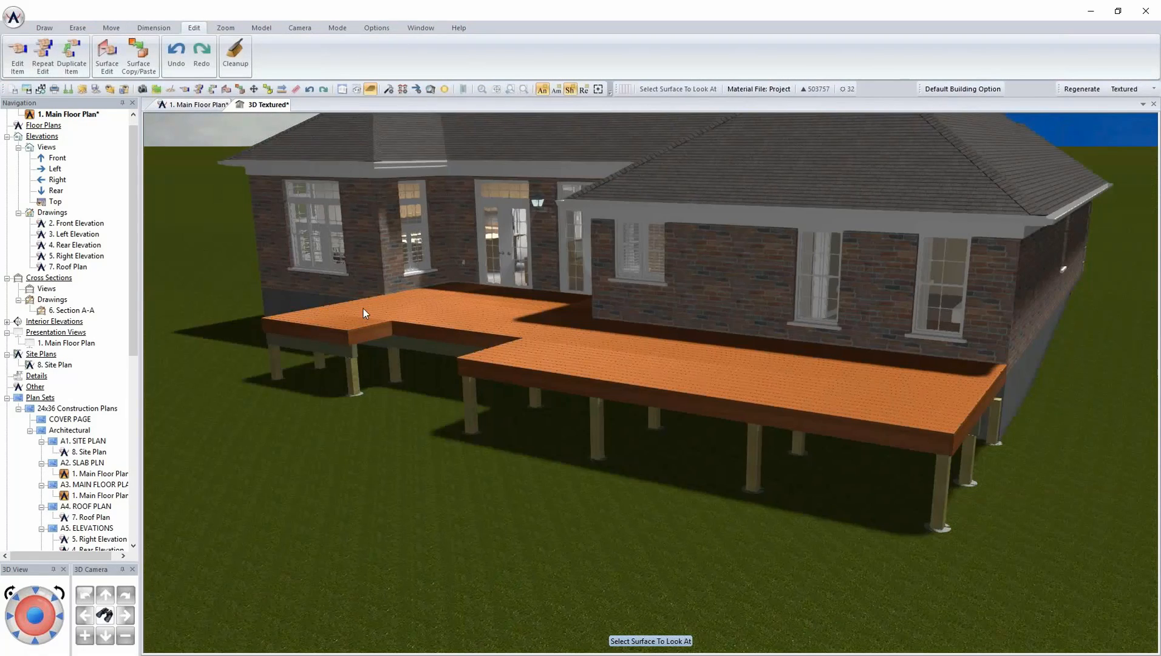
{"action": "left_click", "coordinate": [687, 375]}
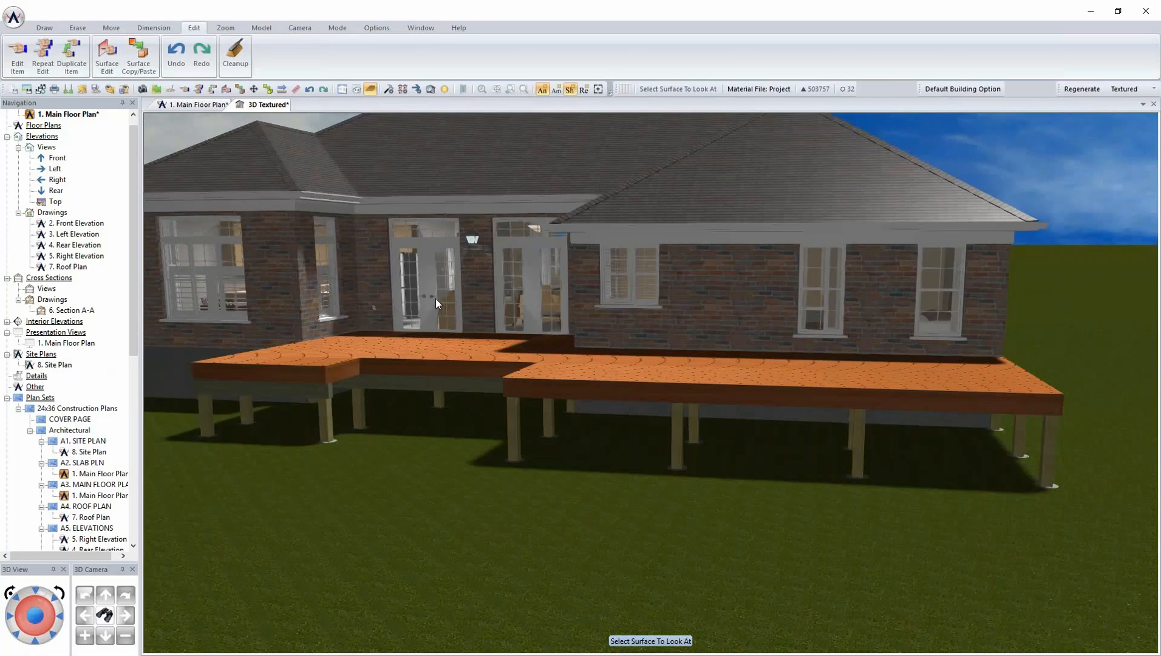
Add automatic railing around the deck's open edges on the floor plan using the standard square deck railing.
{"action": "left_click", "coordinate": [189, 105]}
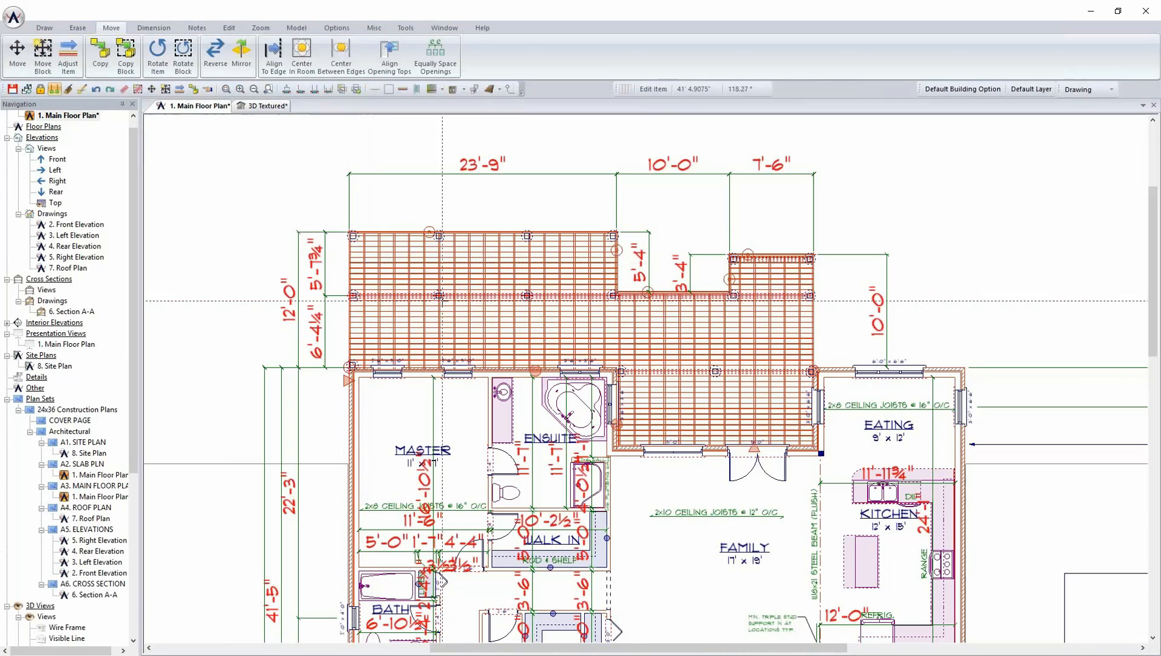
{"action": "scroll", "coordinate": [231, 156], "scroll_direction": "up", "scroll_amount": 2}
{"action": "left_click", "coordinate": [43, 28]}
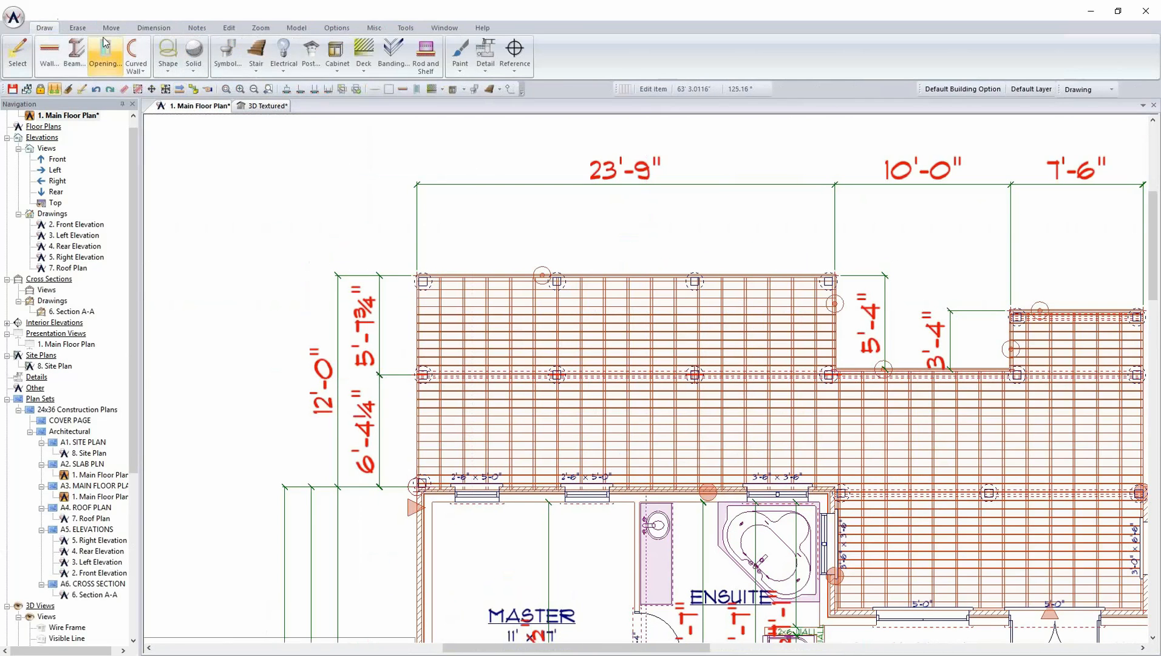
{"action": "left_click", "coordinate": [365, 61]}
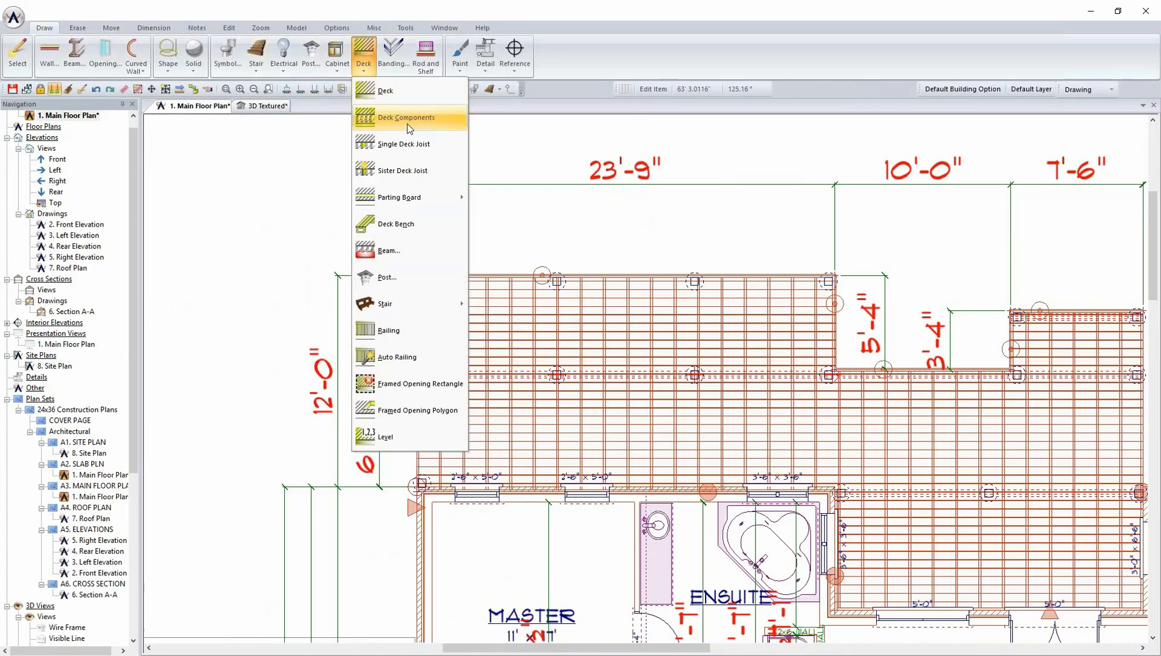
{"action": "left_click", "coordinate": [413, 357]}
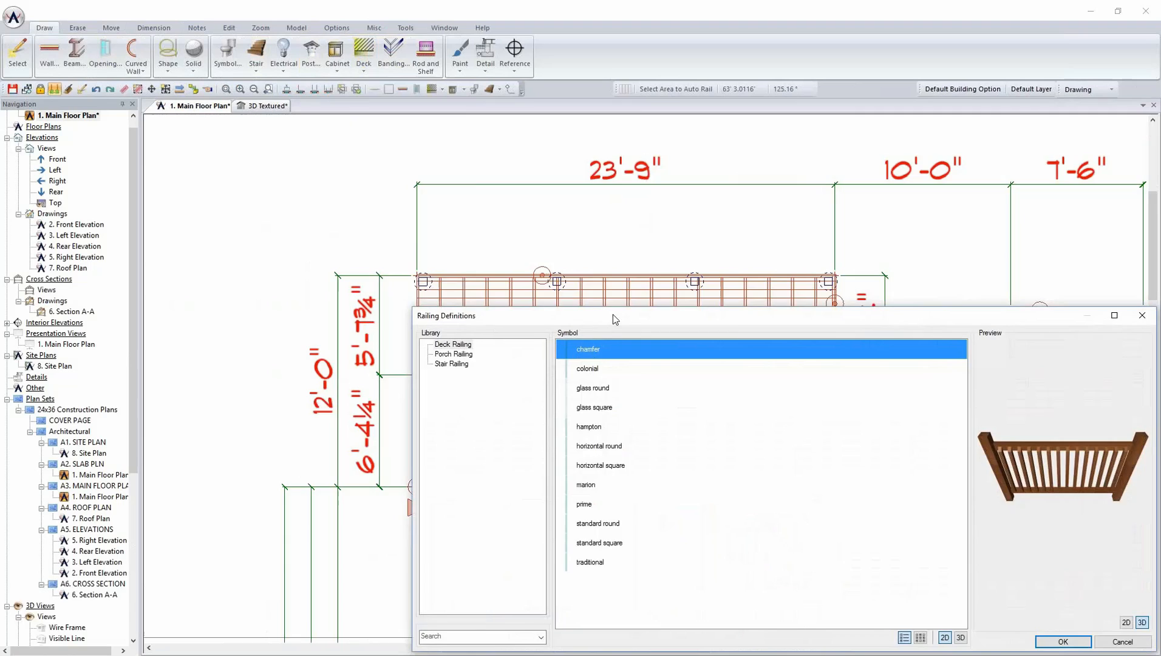
{"action": "left_click_drag", "start_coordinate": [612, 314], "coordinate": [513, 161]}
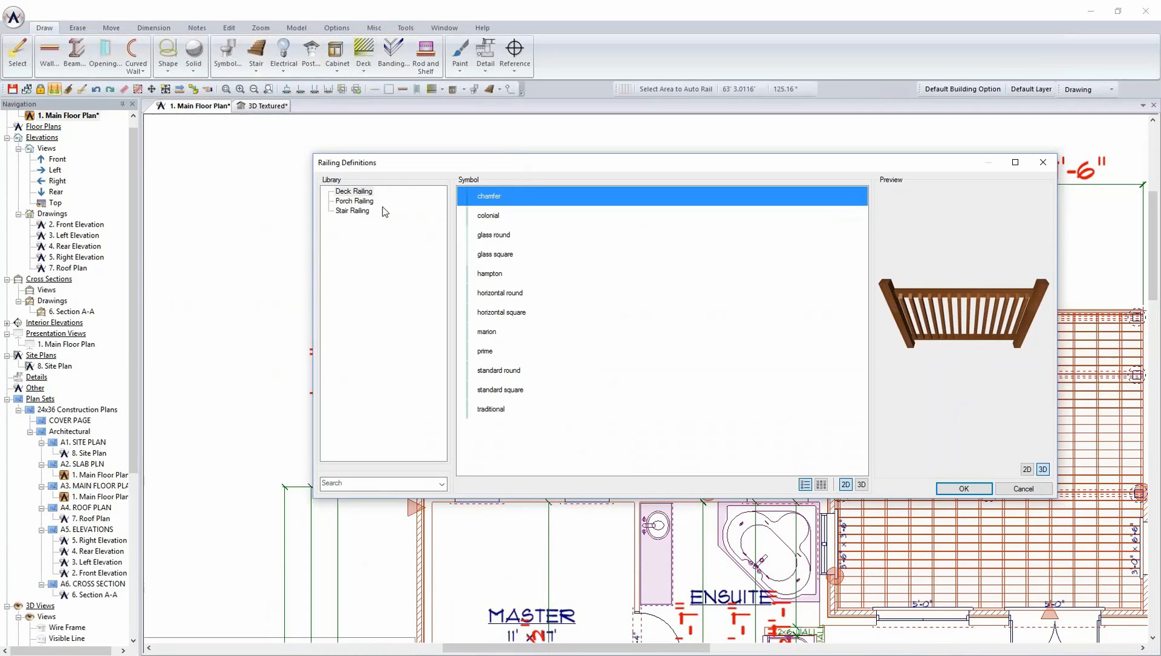
{"action": "left_click", "coordinate": [497, 219]}
{"action": "left_click", "coordinate": [495, 199]}
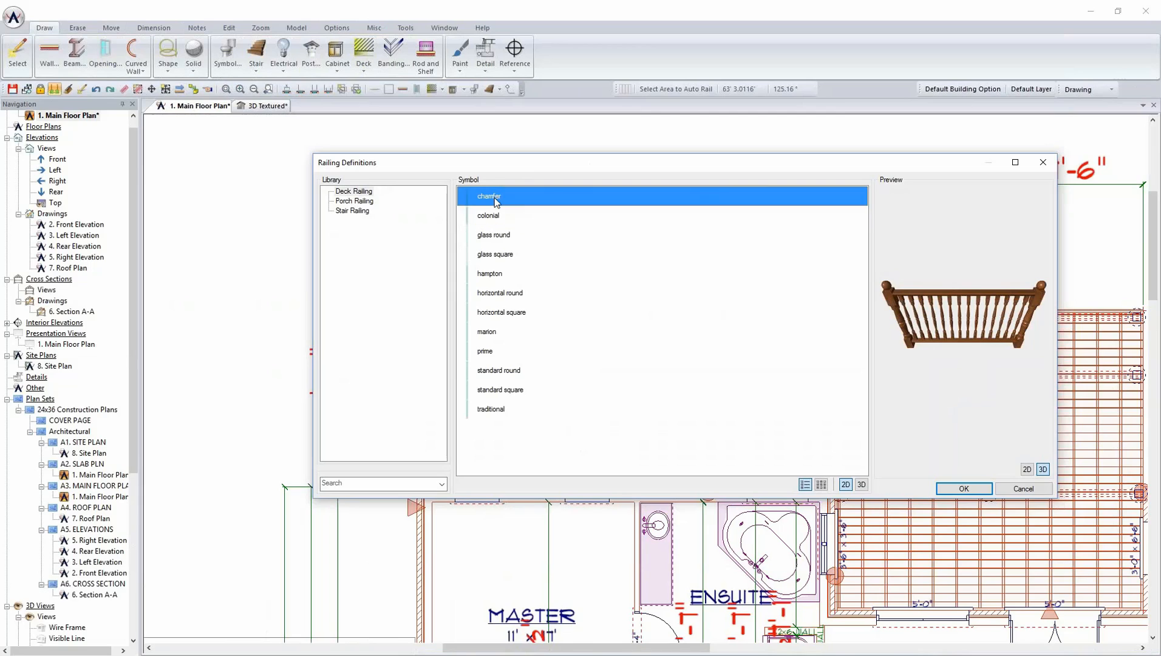
{"action": "left_click_drag", "start_coordinate": [952, 301], "coordinate": [892, 297]}
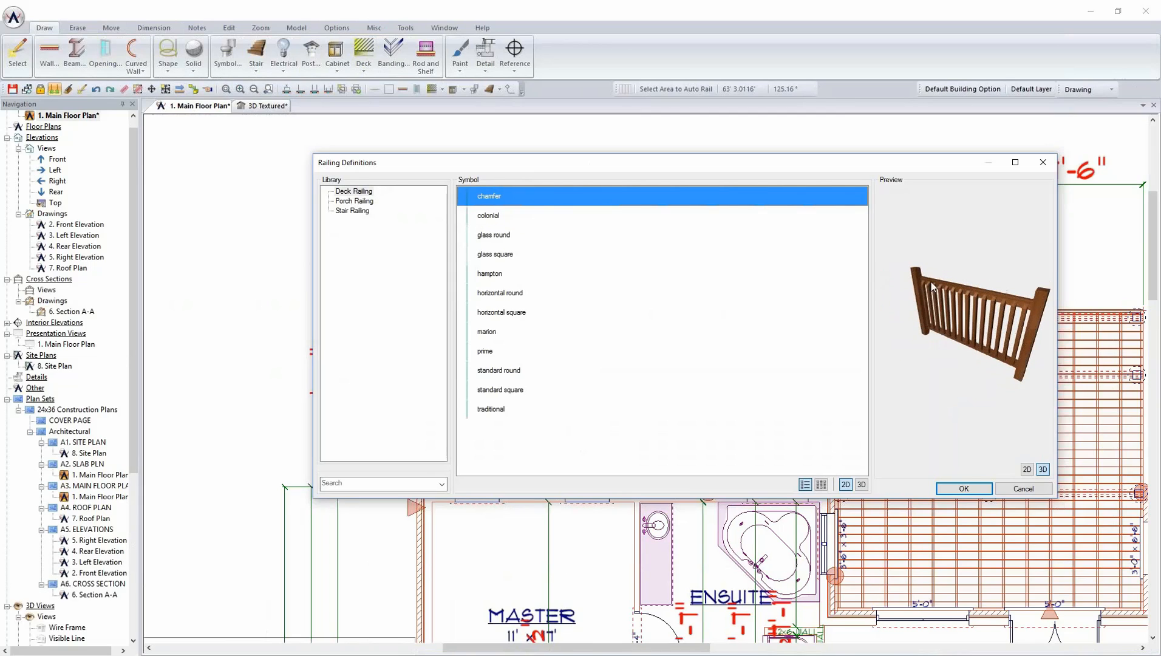
{"action": "left_click", "coordinate": [512, 389]}
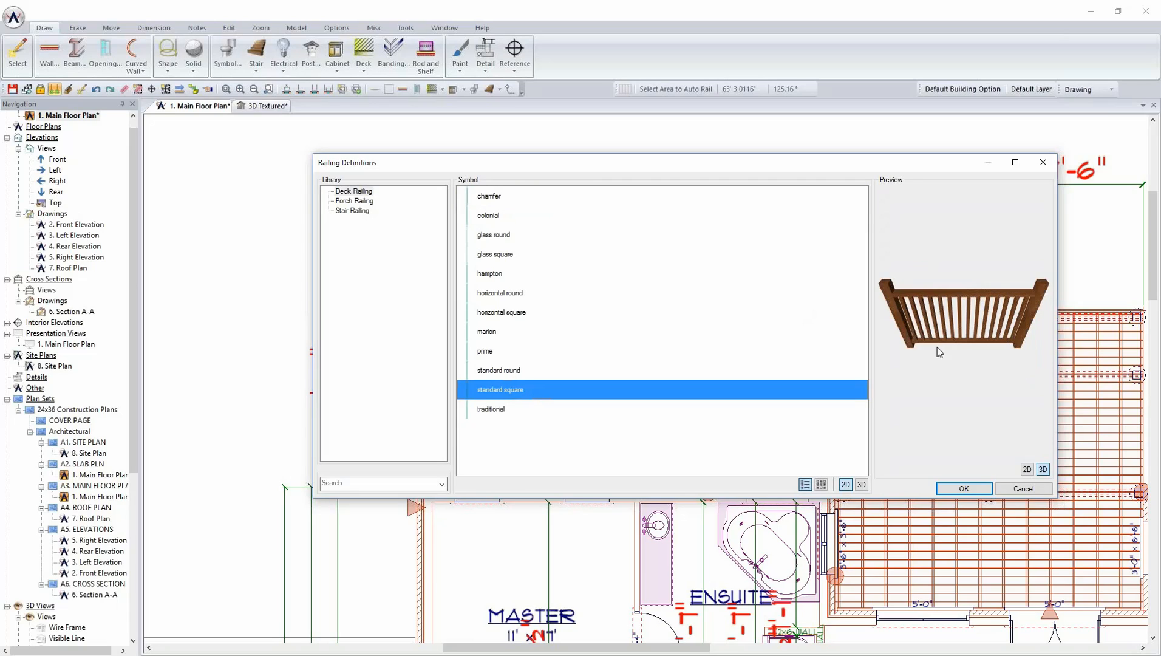
{"action": "left_click_drag", "start_coordinate": [940, 349], "coordinate": [1031, 323]}
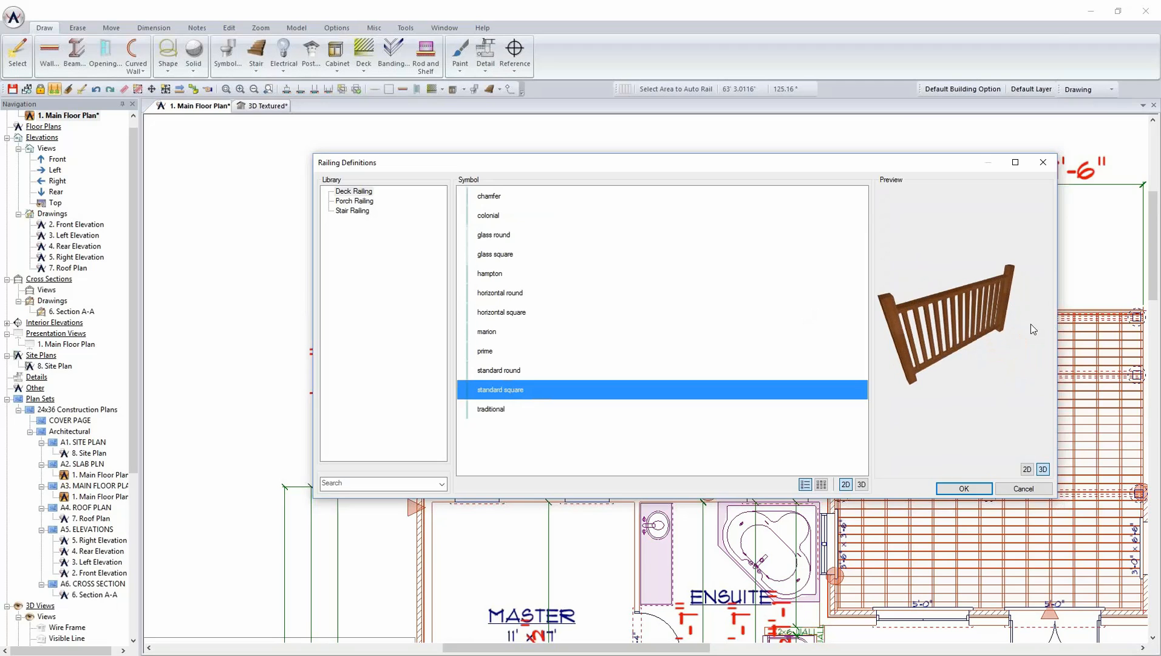
{"action": "left_click", "coordinate": [964, 489]}
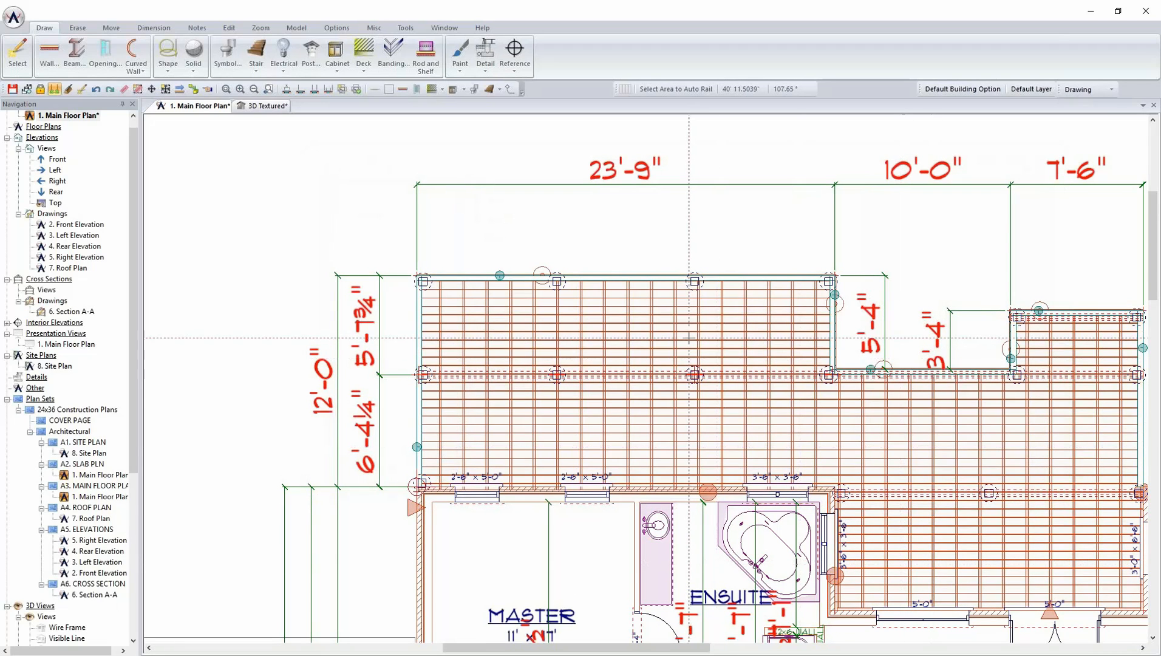
Examine the new deck railing in 3D and review the long outer railing's rail, spindle and end post settings.
{"action": "left_click", "coordinate": [264, 106]}
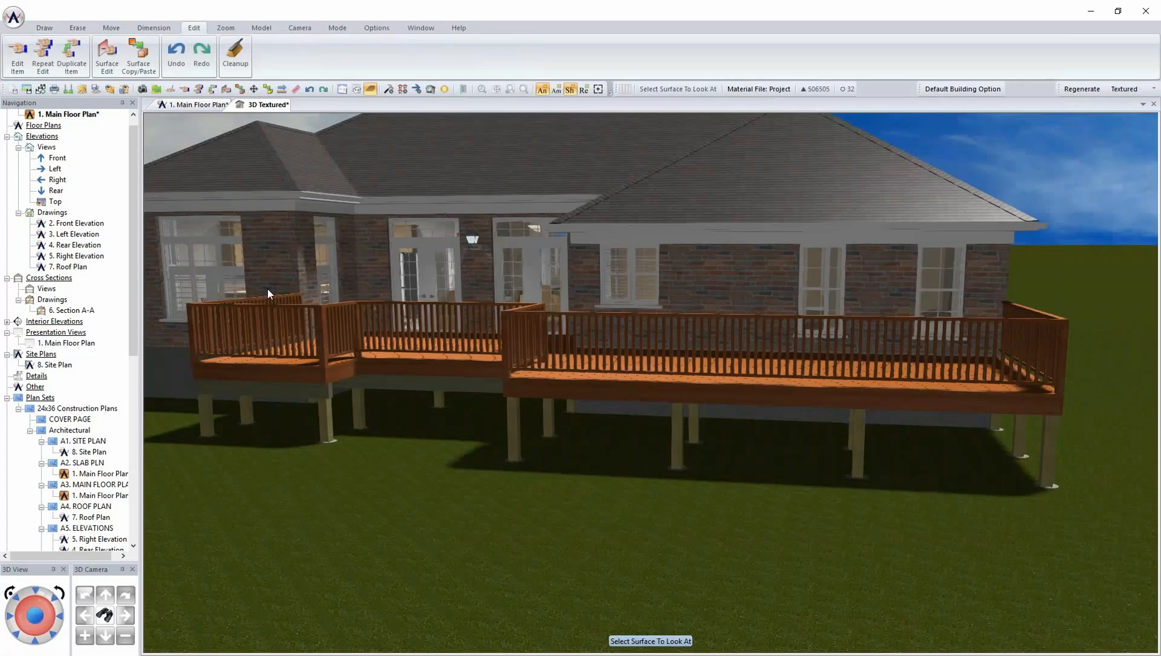
{"action": "left_click", "coordinate": [368, 355]}
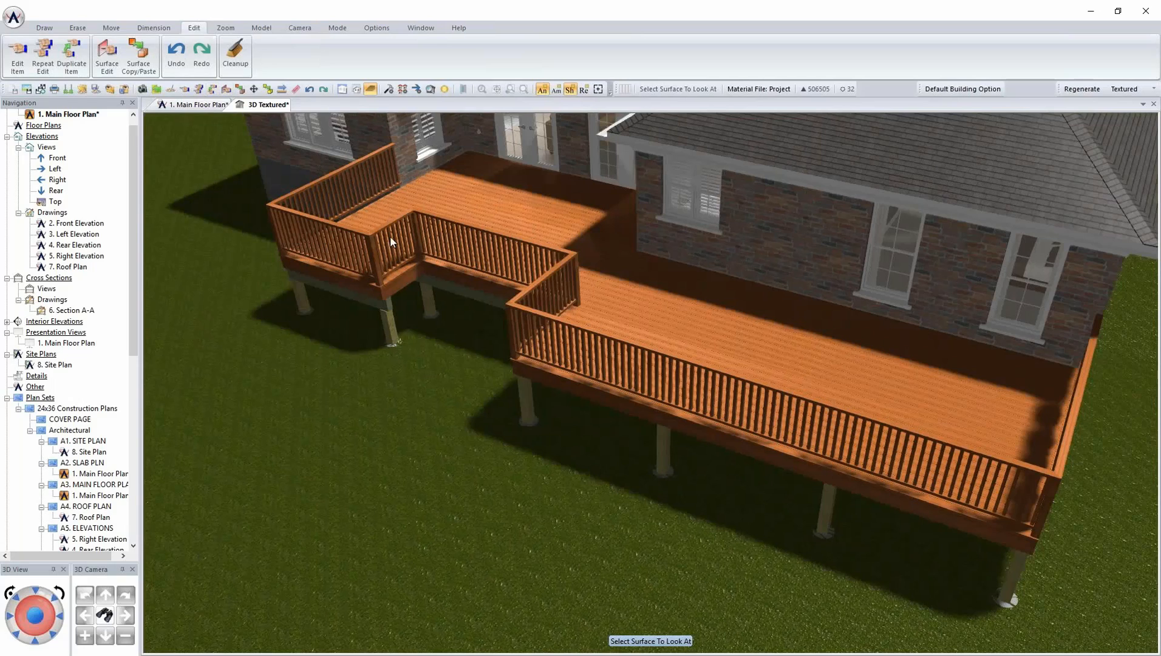
{"action": "right_click", "coordinate": [622, 349]}
{"action": "left_click", "coordinate": [649, 375]}
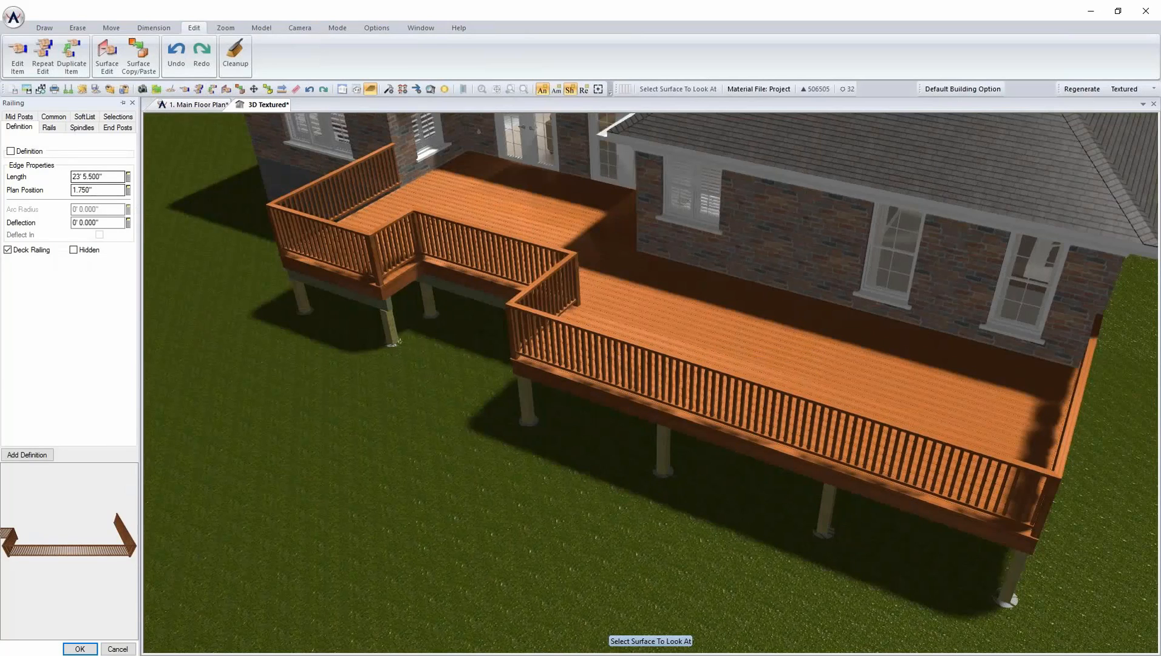
{"action": "left_click", "coordinate": [49, 128]}
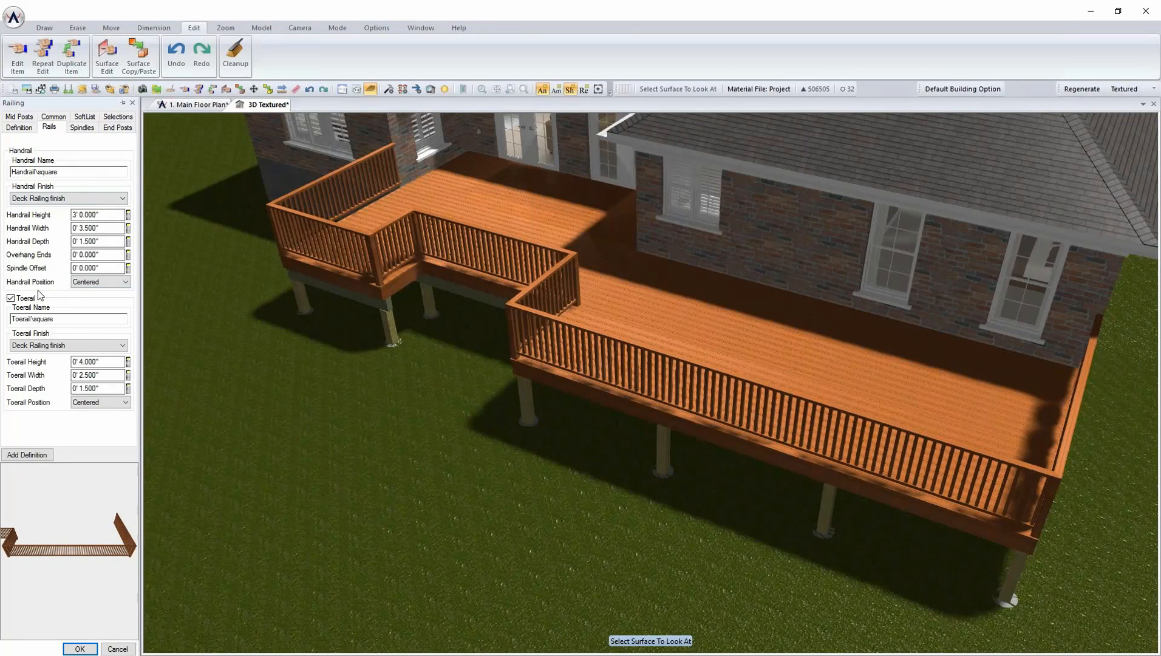
{"action": "left_click", "coordinate": [82, 129]}
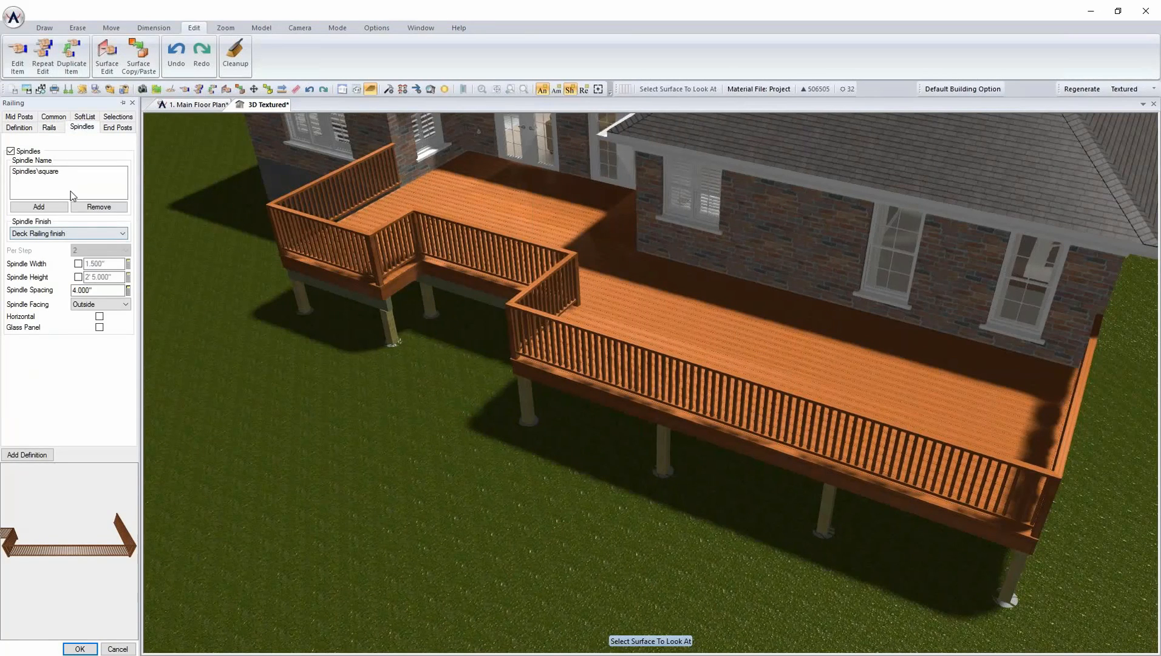
{"action": "left_click", "coordinate": [114, 128]}
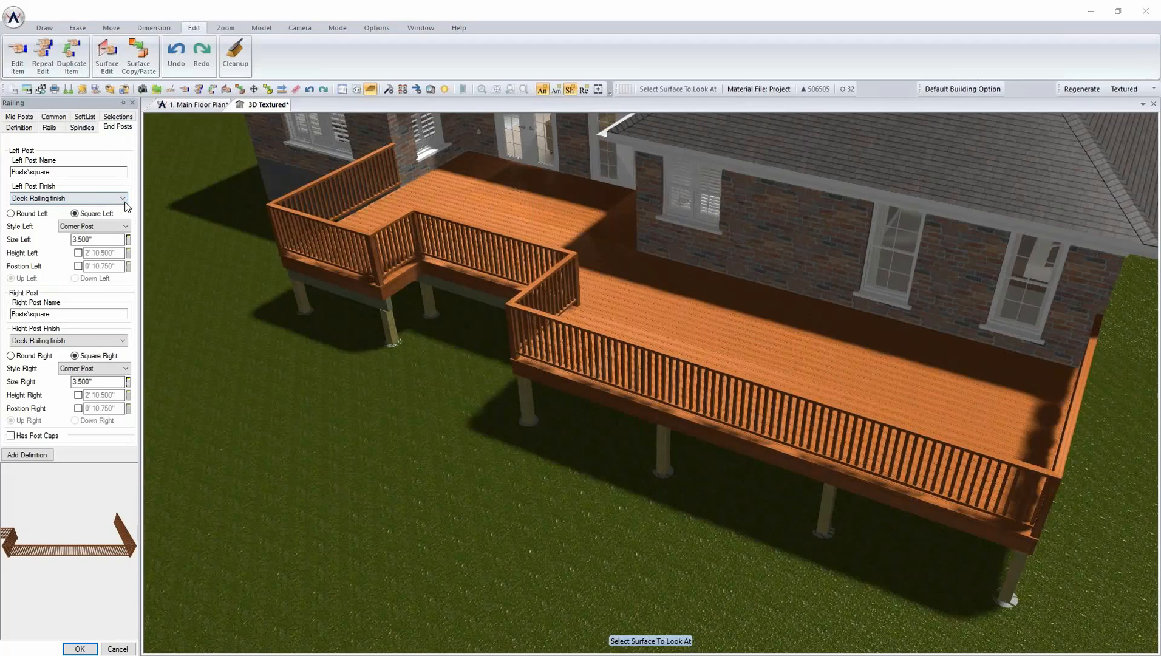
Add three intermediate square posts to the long outer railing of the deck and apply the change.
{"action": "left_click", "coordinate": [19, 116]}
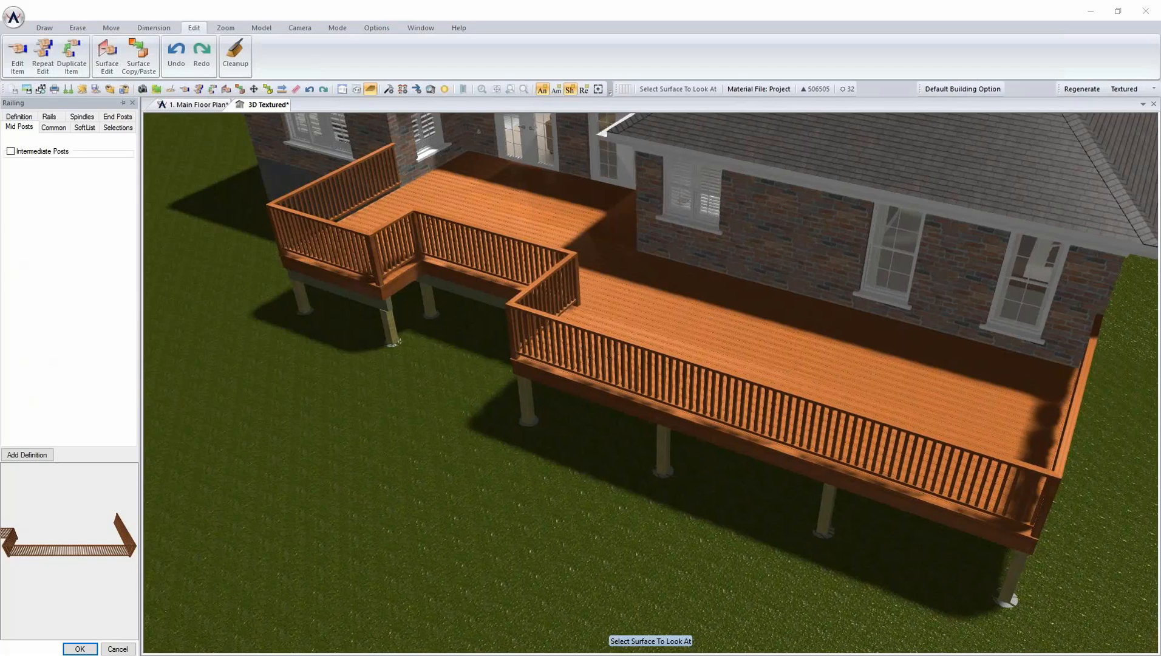
{"action": "left_click", "coordinate": [14, 153]}
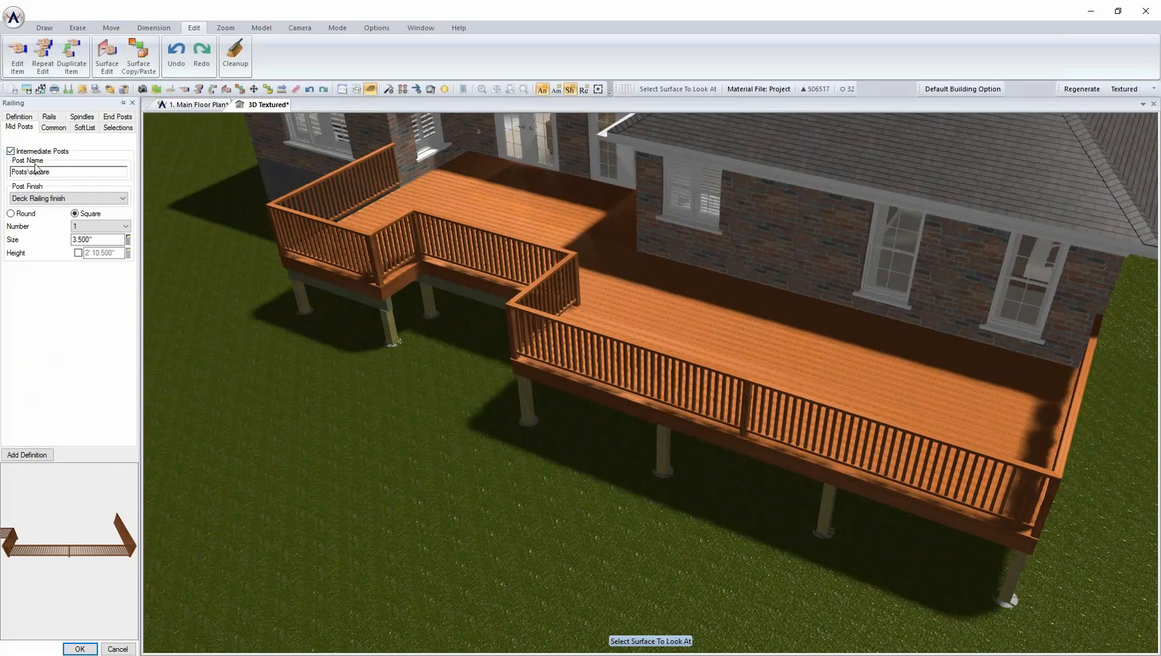
{"action": "left_click", "coordinate": [100, 226]}
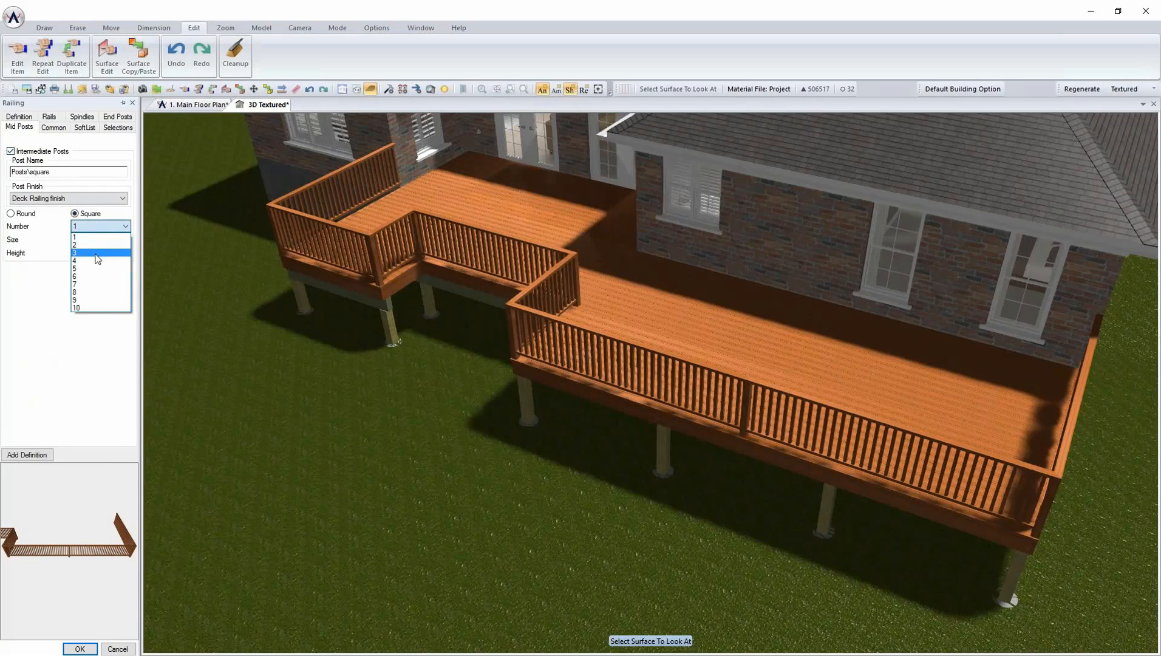
{"action": "left_click", "coordinate": [91, 259]}
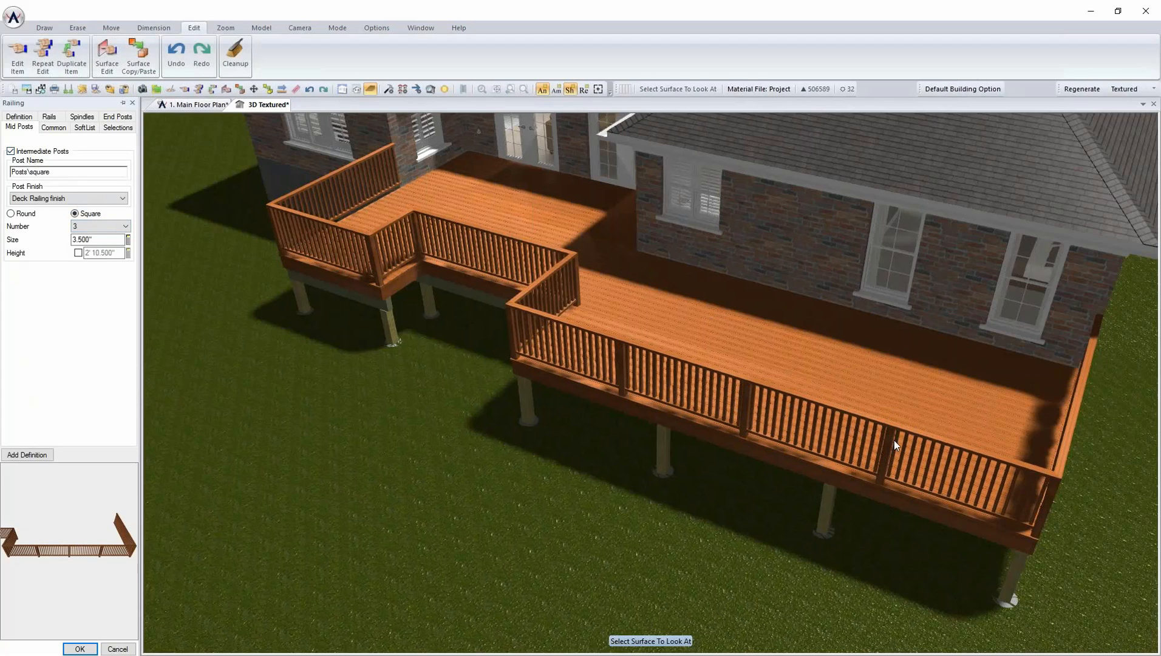
{"action": "left_click", "coordinate": [79, 648]}
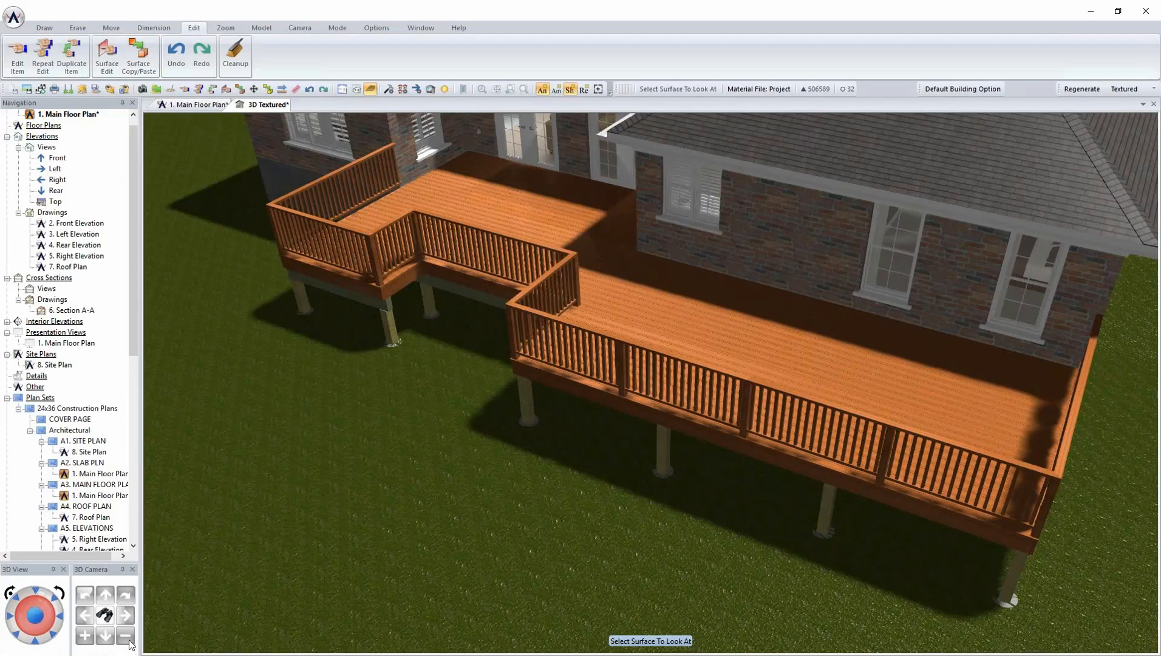
Add one intermediate square post to the railing along the end of the deck's long section and apply it.
{"action": "left_click", "coordinate": [818, 483]}
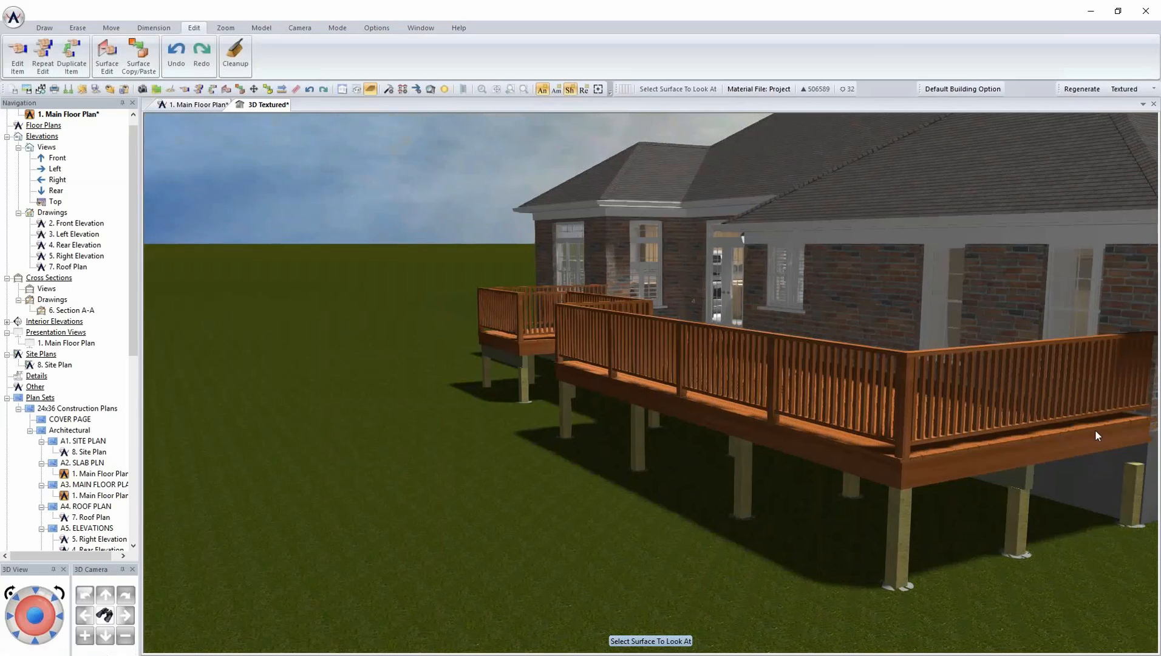
{"action": "right_click", "coordinate": [1028, 388]}
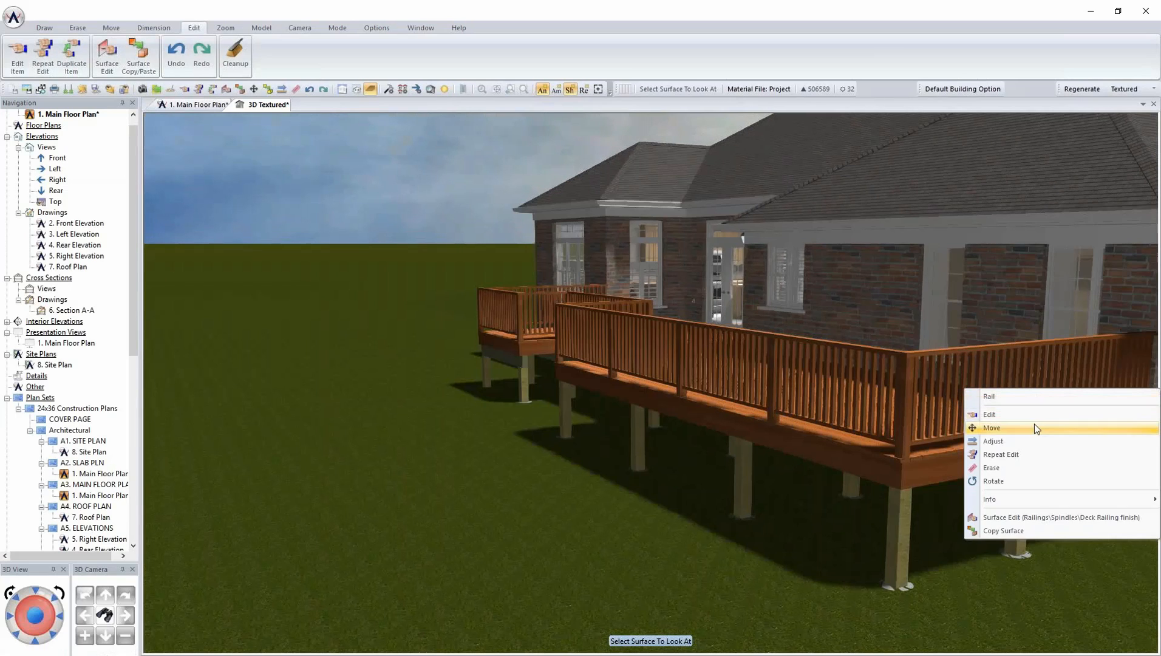
{"action": "left_click", "coordinate": [1031, 415]}
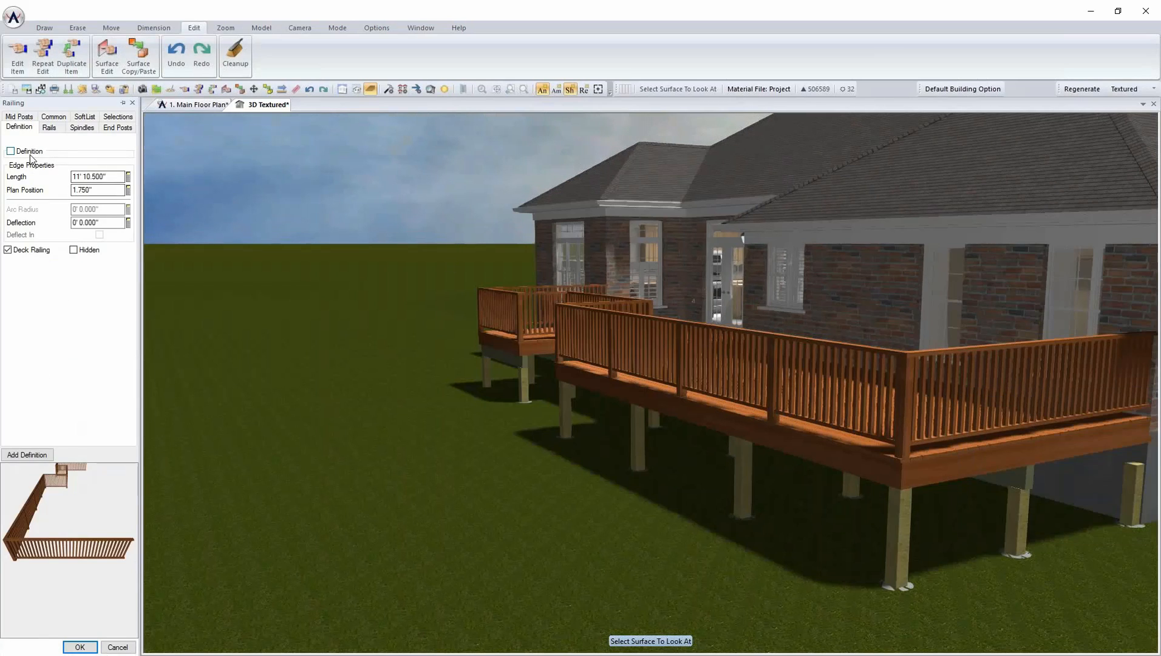
{"action": "left_click", "coordinate": [25, 117]}
{"action": "left_click", "coordinate": [30, 150]}
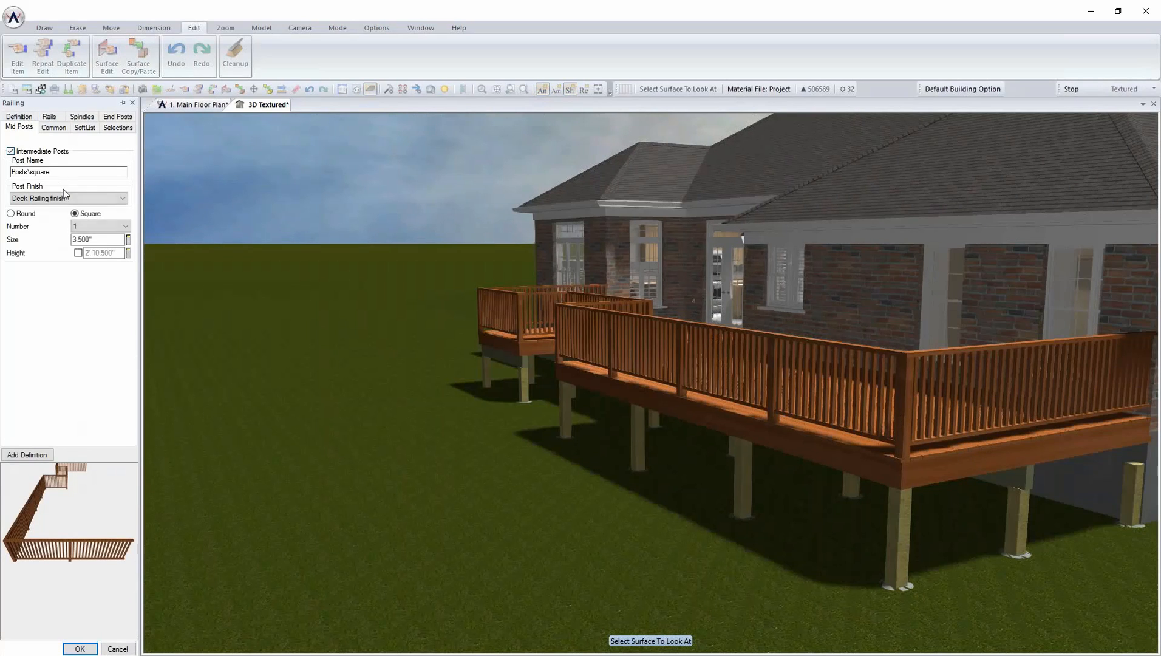
{"action": "left_click", "coordinate": [80, 649]}
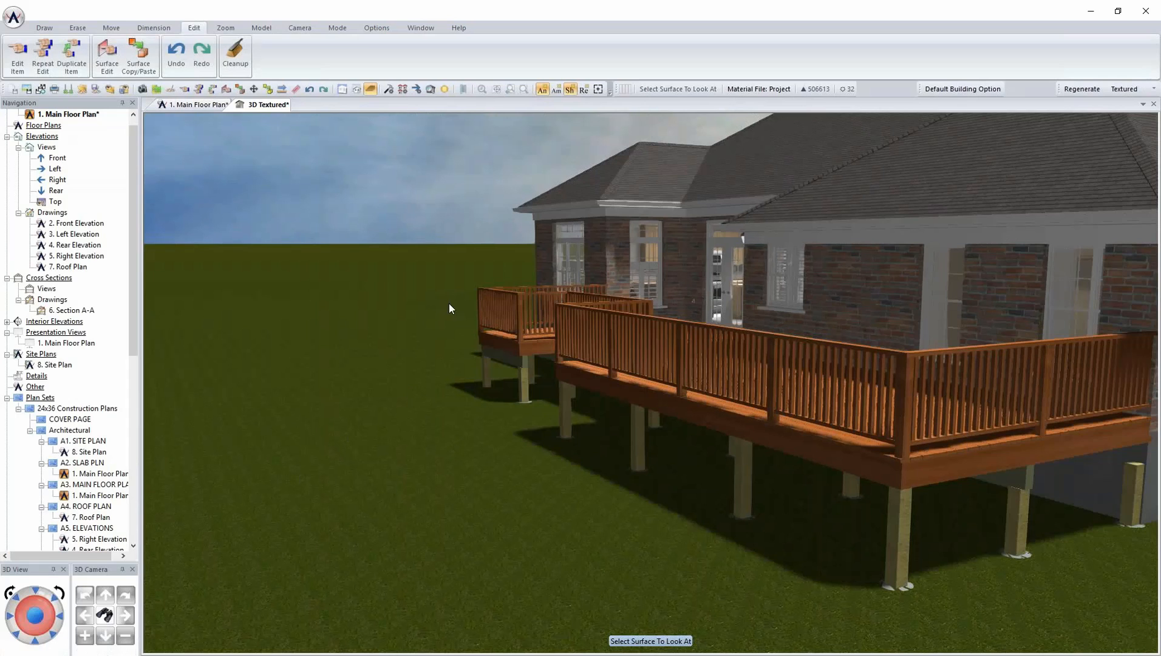
Change the spindles of that same end railing to the round style from the Spindles library.
{"action": "right_click", "coordinate": [940, 402]}
{"action": "left_click", "coordinate": [1008, 422]}
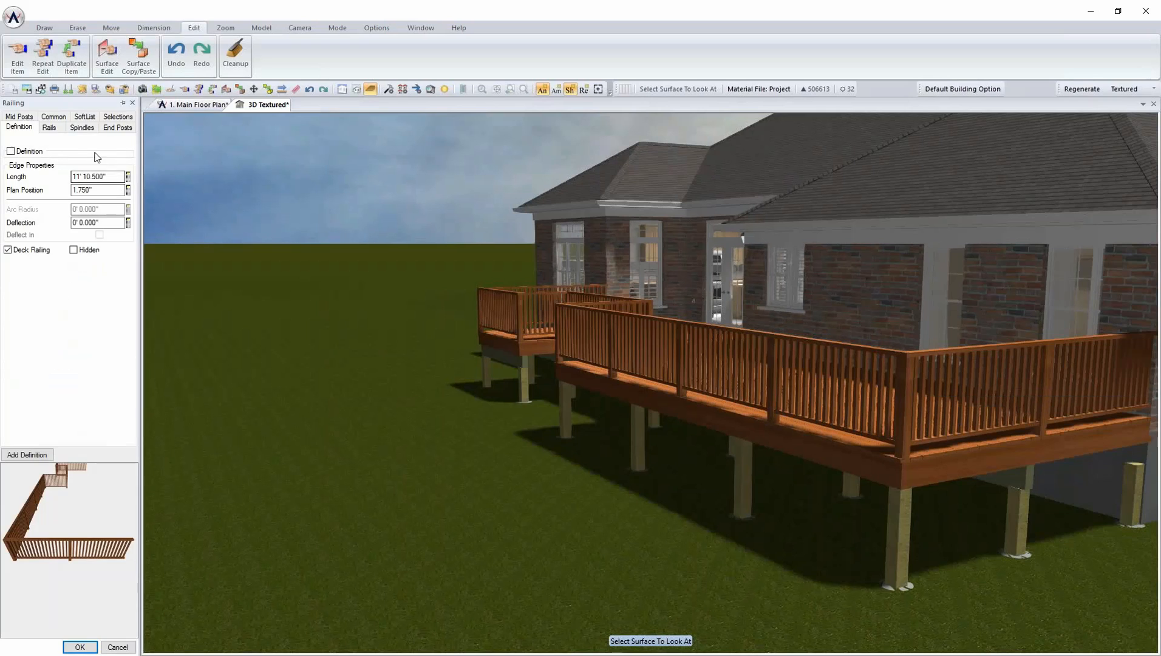
{"action": "left_click", "coordinate": [50, 128]}
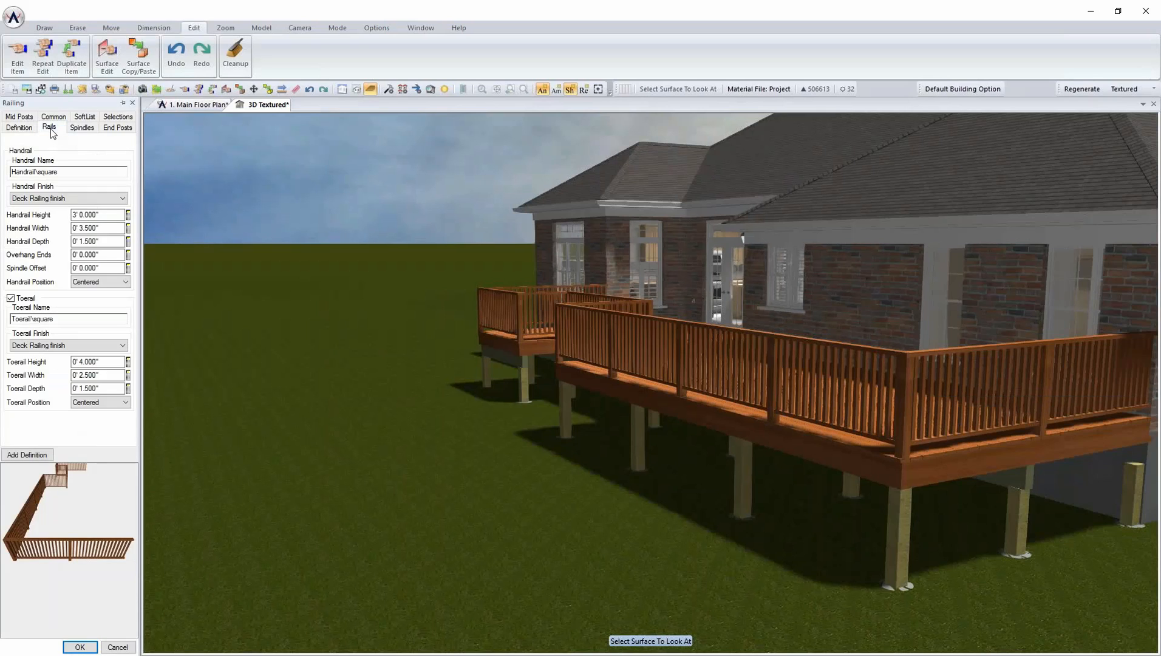
{"action": "left_click", "coordinate": [81, 129]}
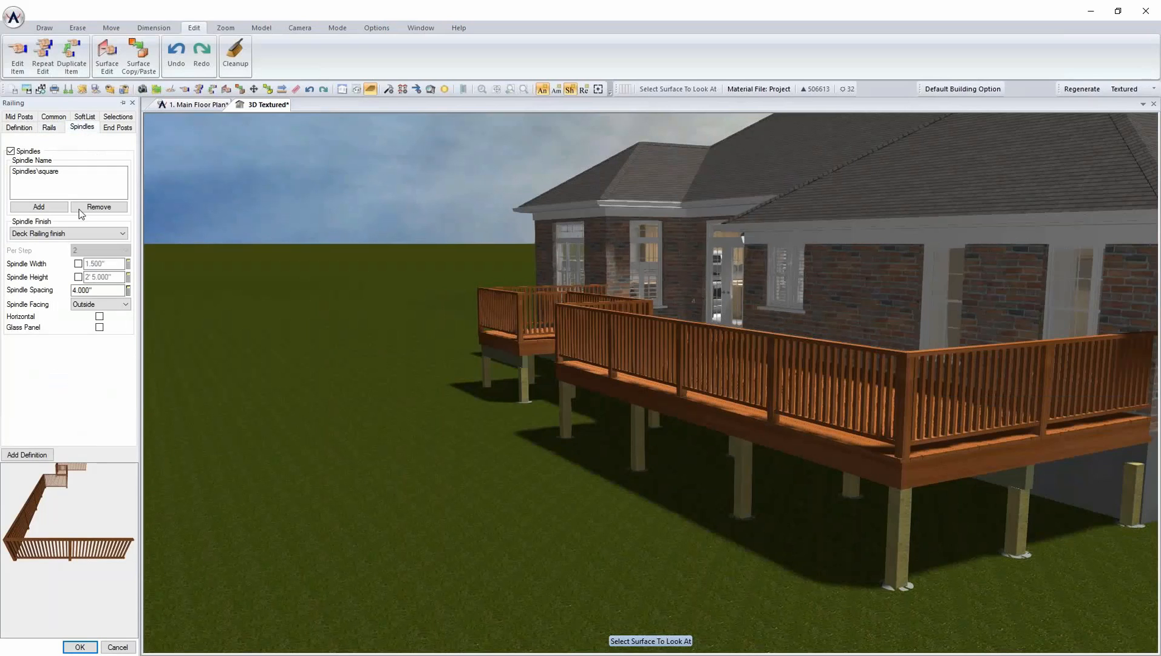
{"action": "double_click", "coordinate": [52, 172]}
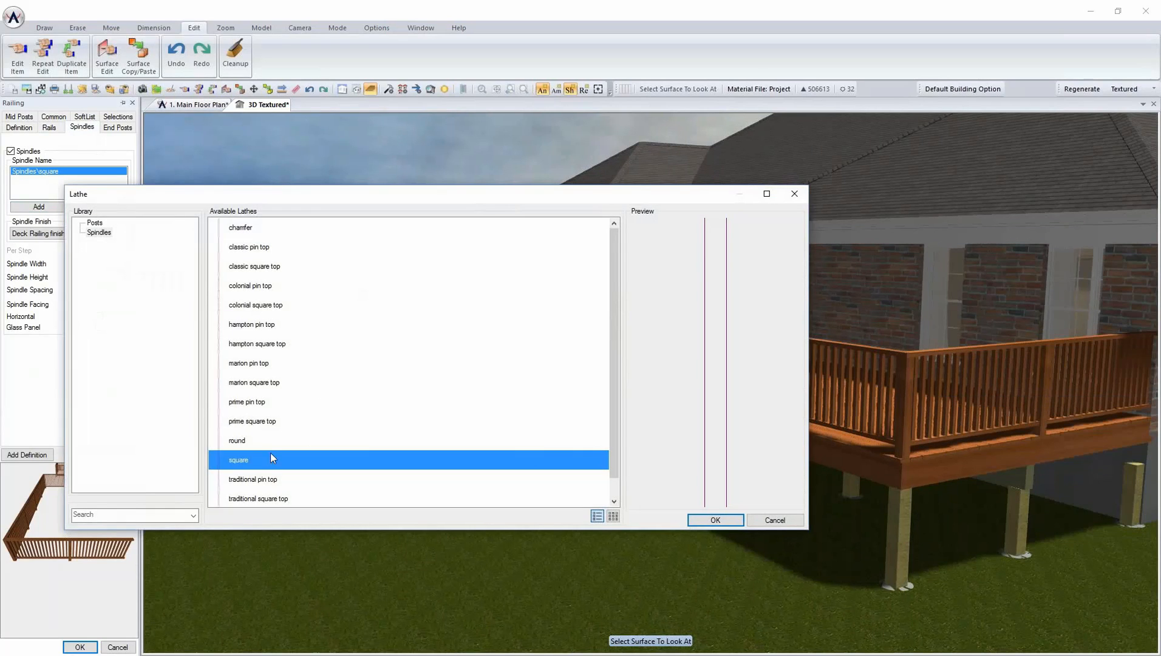
{"action": "left_click", "coordinate": [253, 442]}
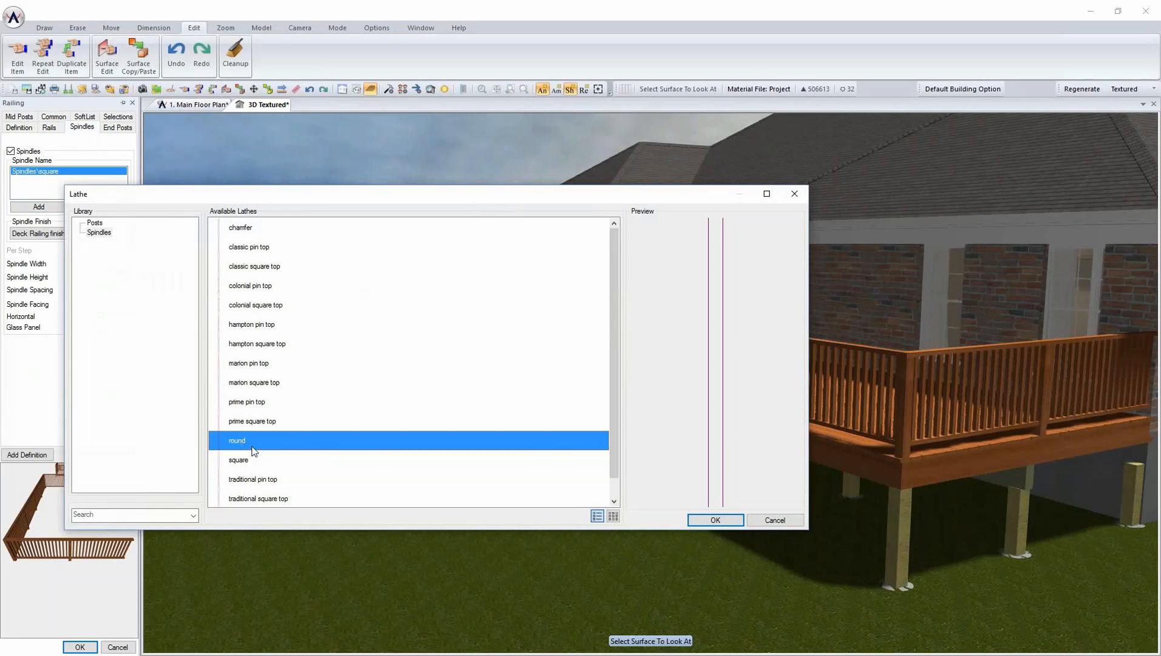
{"action": "left_click", "coordinate": [713, 520]}
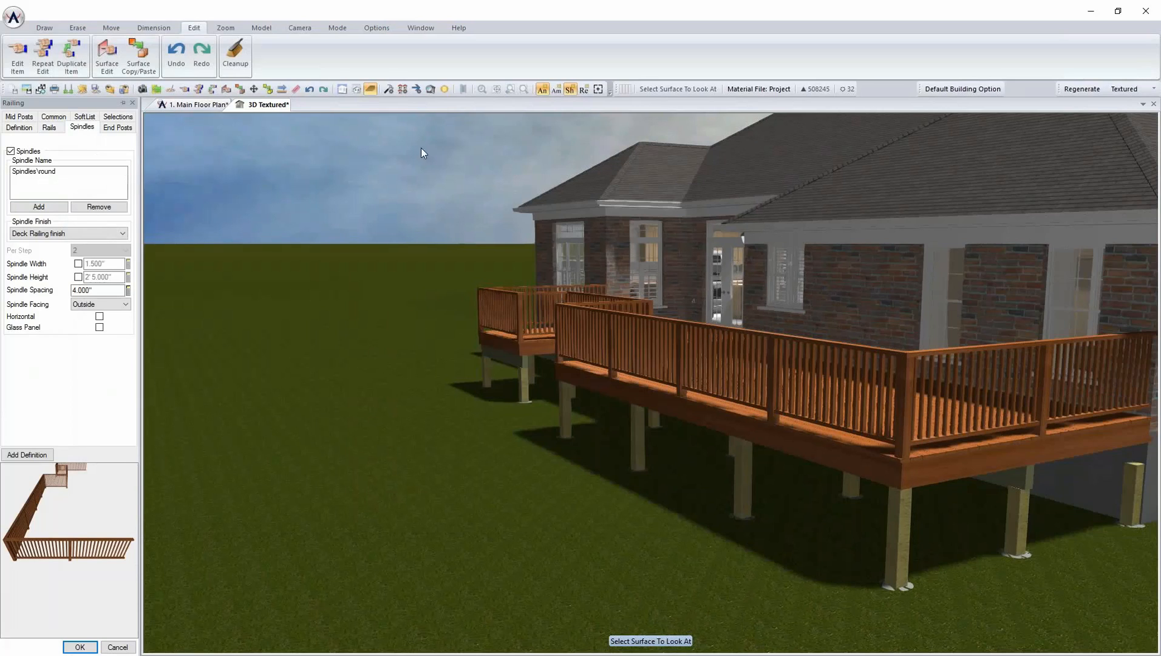
Remove the toerail from the end railing and apply the railing changes.
{"action": "left_click", "coordinate": [49, 127]}
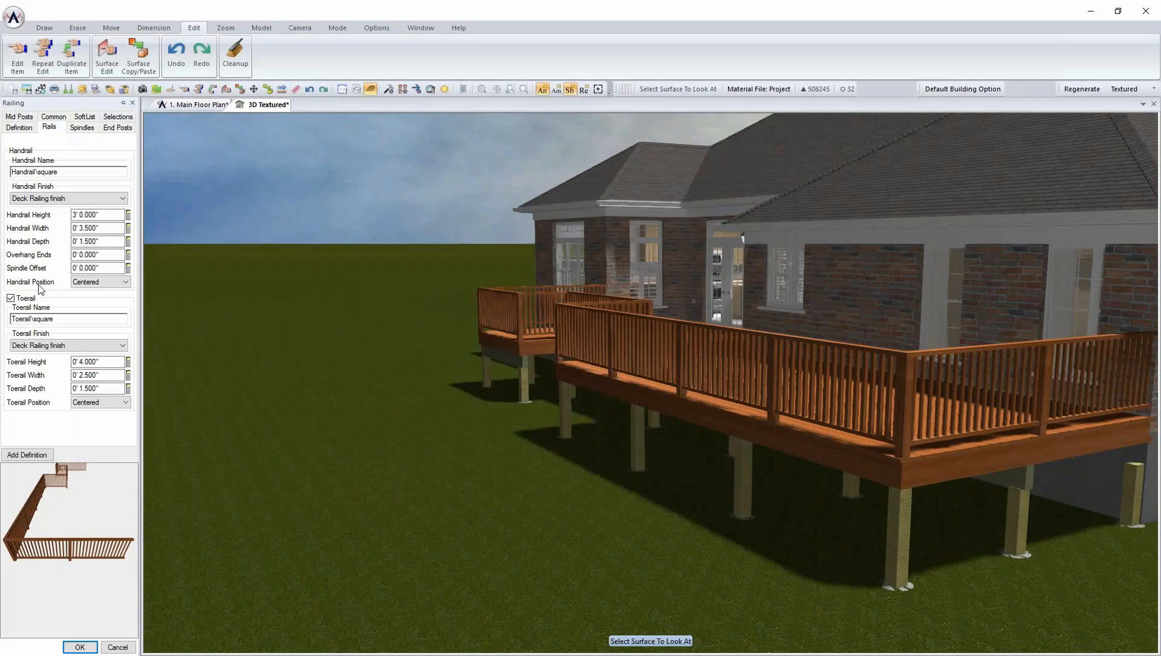
{"action": "left_click", "coordinate": [27, 298]}
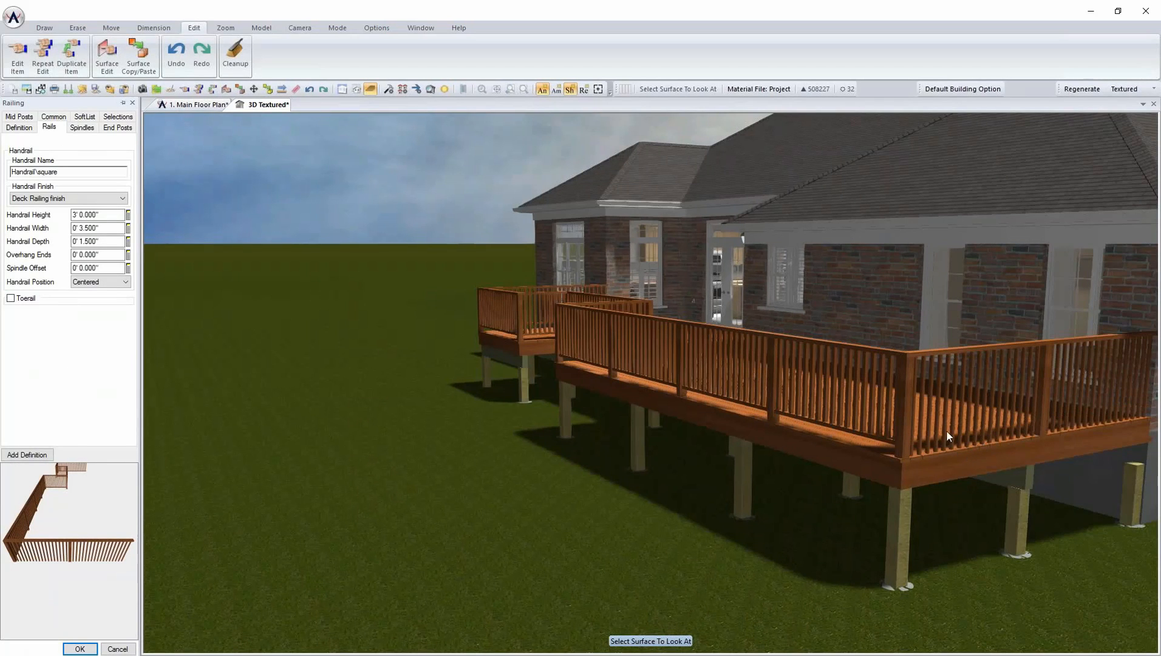
{"action": "left_click", "coordinate": [80, 648]}
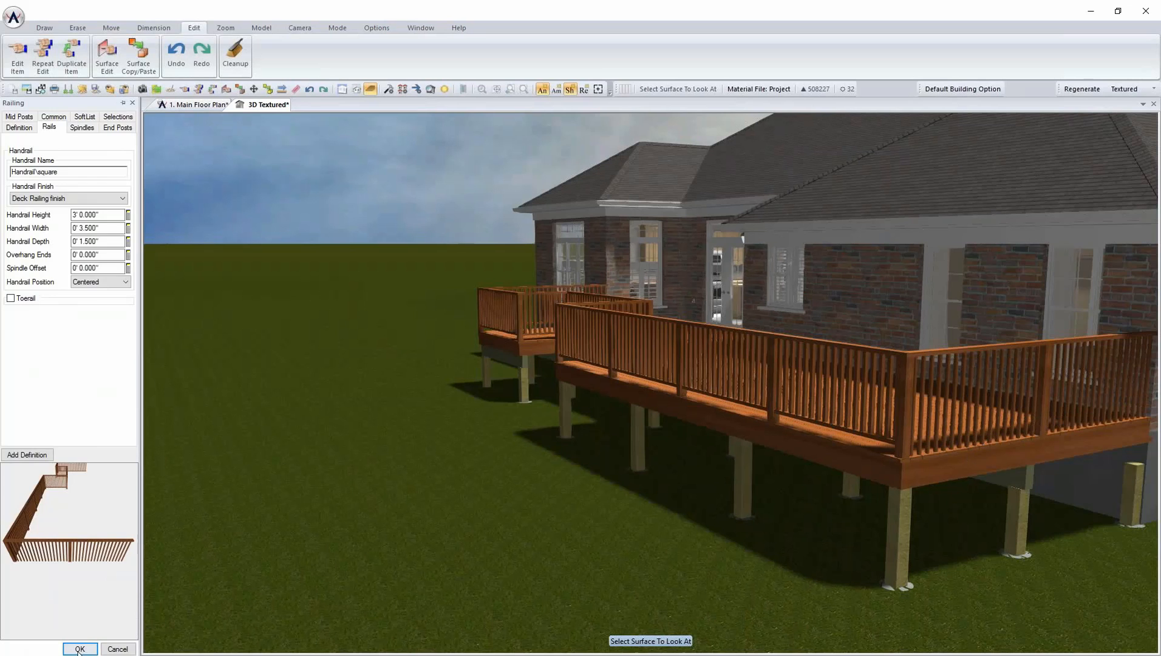
Repeat the round-spindle, no-toerail edit on the long outer railing and the short return railing beside it.
{"action": "right_click", "coordinate": [679, 370]}
{"action": "left_click", "coordinate": [731, 436]}
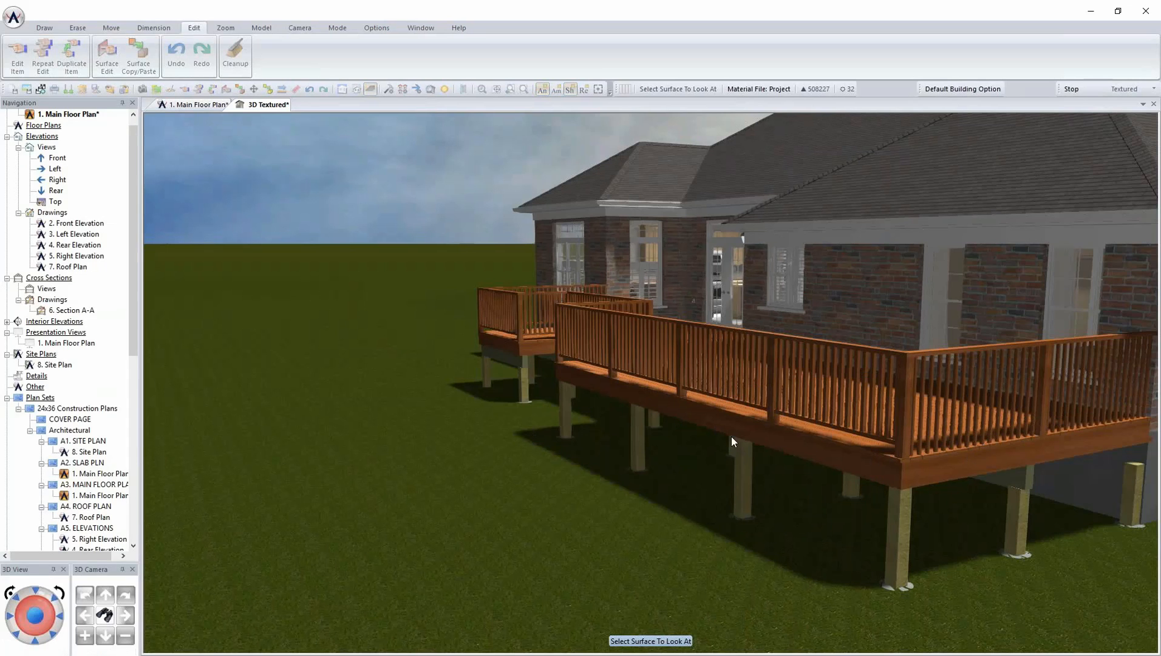
{"action": "left_click", "coordinate": [455, 397]}
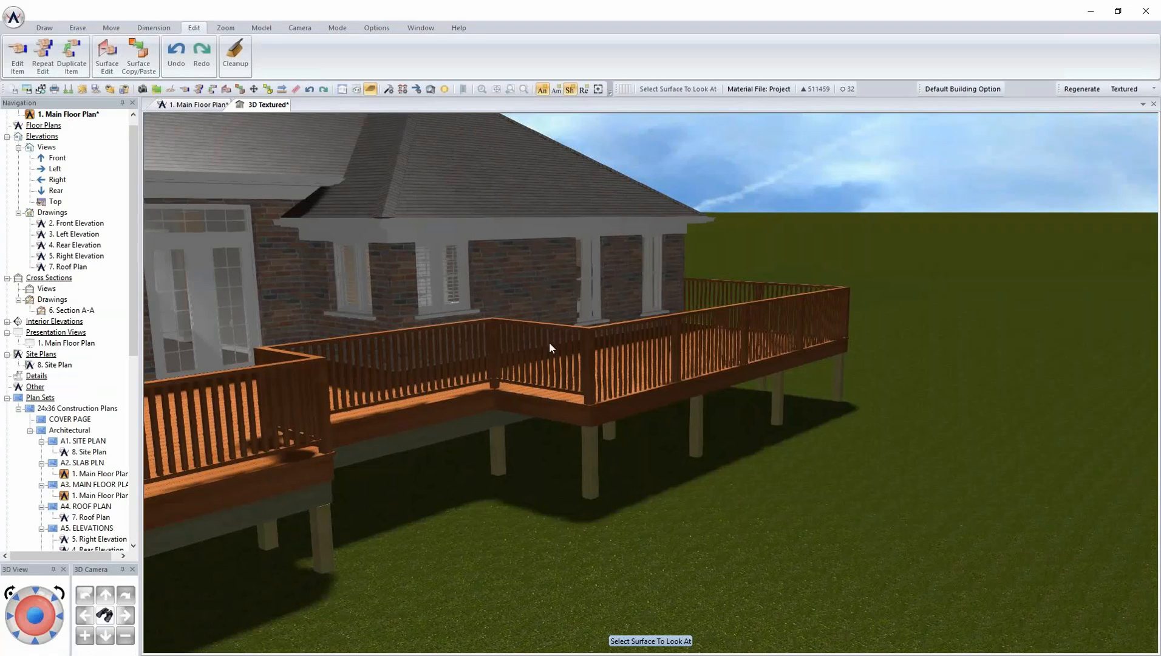
{"action": "right_click", "coordinate": [550, 340]}
{"action": "left_click", "coordinate": [585, 399]}
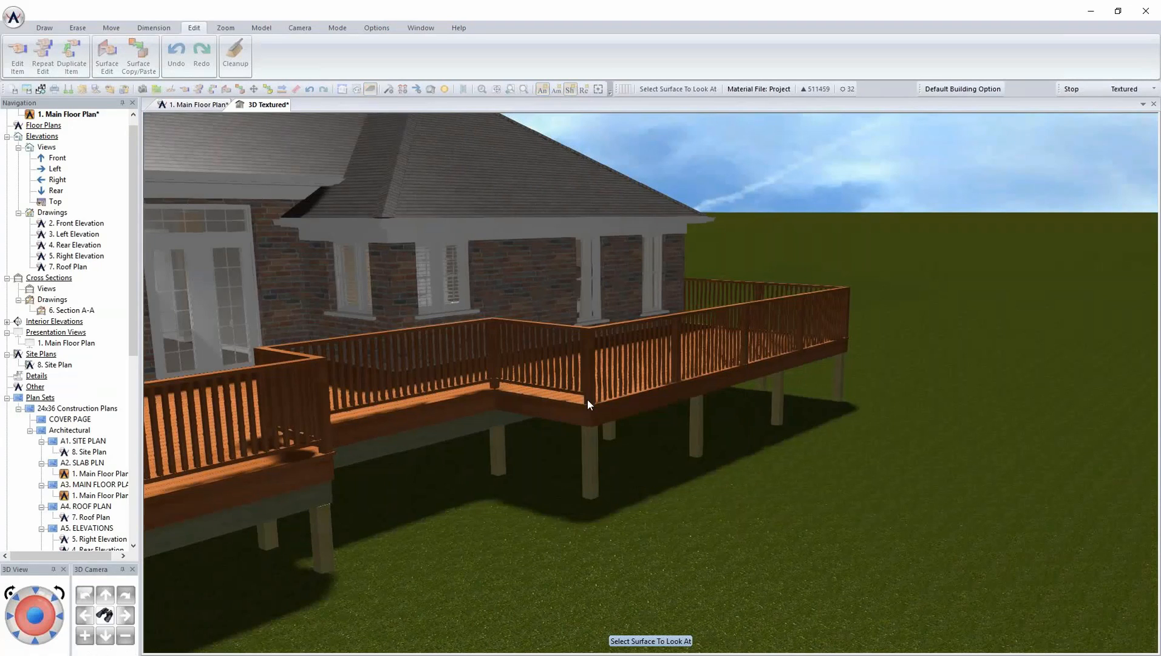
Repeat the railing edit on the short return and the outer edge of the smaller deck projection.
{"action": "left_click", "coordinate": [501, 413]}
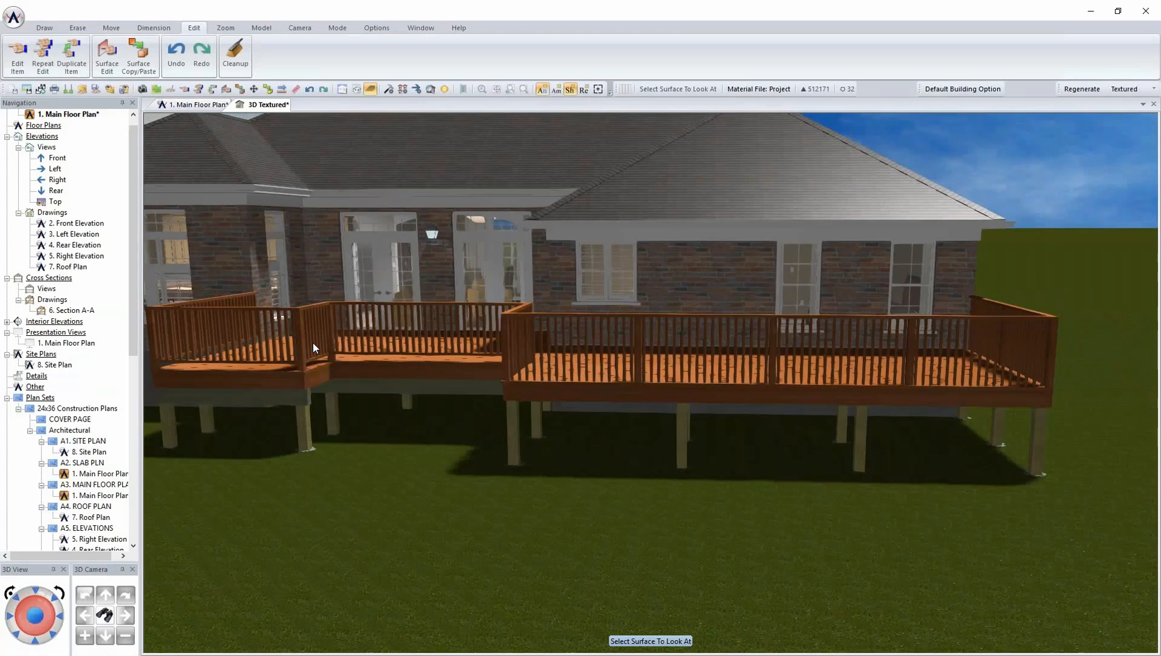
{"action": "right_click", "coordinate": [313, 343]}
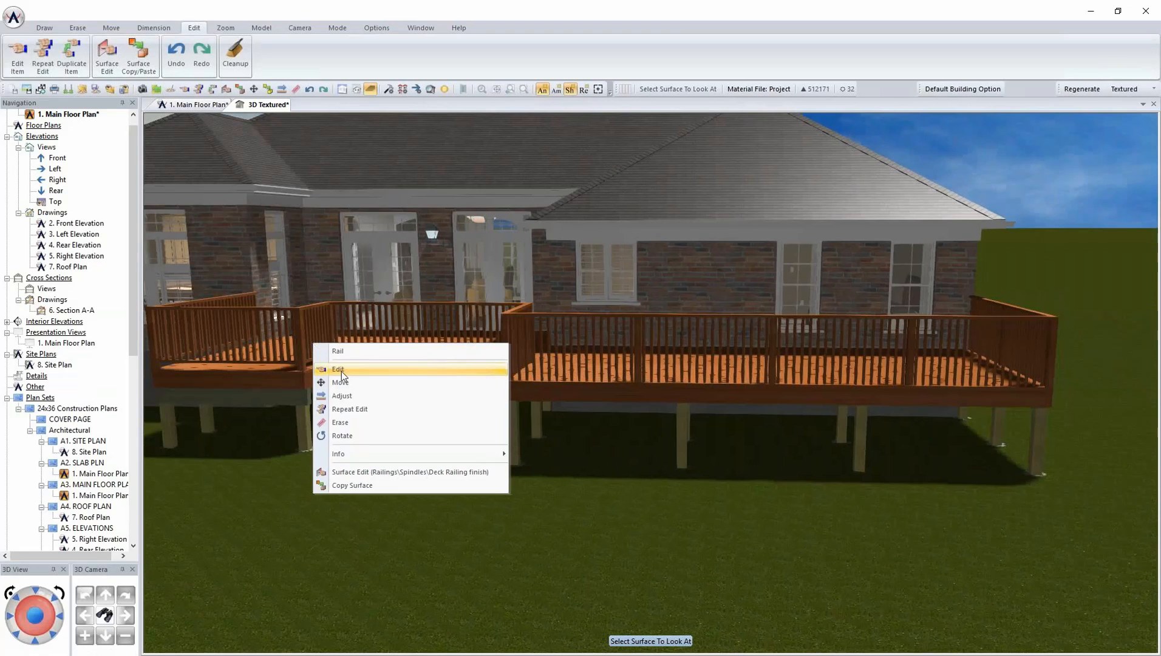
{"action": "left_click", "coordinate": [354, 410]}
{"action": "right_click", "coordinate": [263, 345]}
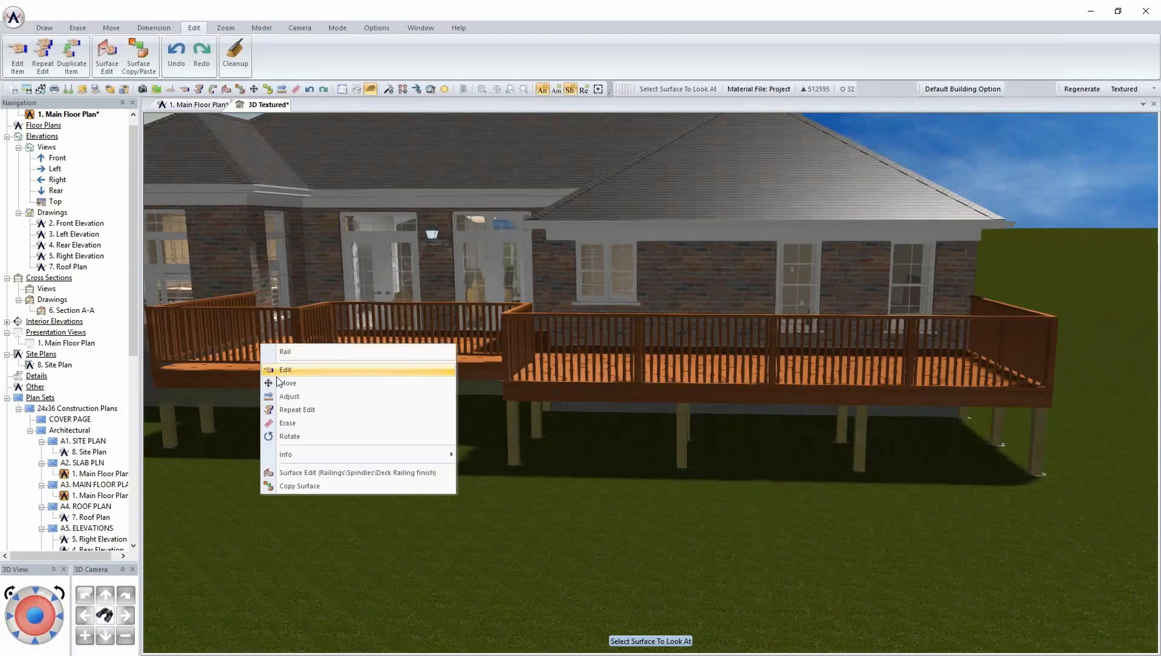
{"action": "left_click", "coordinate": [298, 411]}
Repeat the railing edit on the end railing of the smaller deck projection and view the deck from the rear.
{"action": "left_click", "coordinate": [220, 357]}
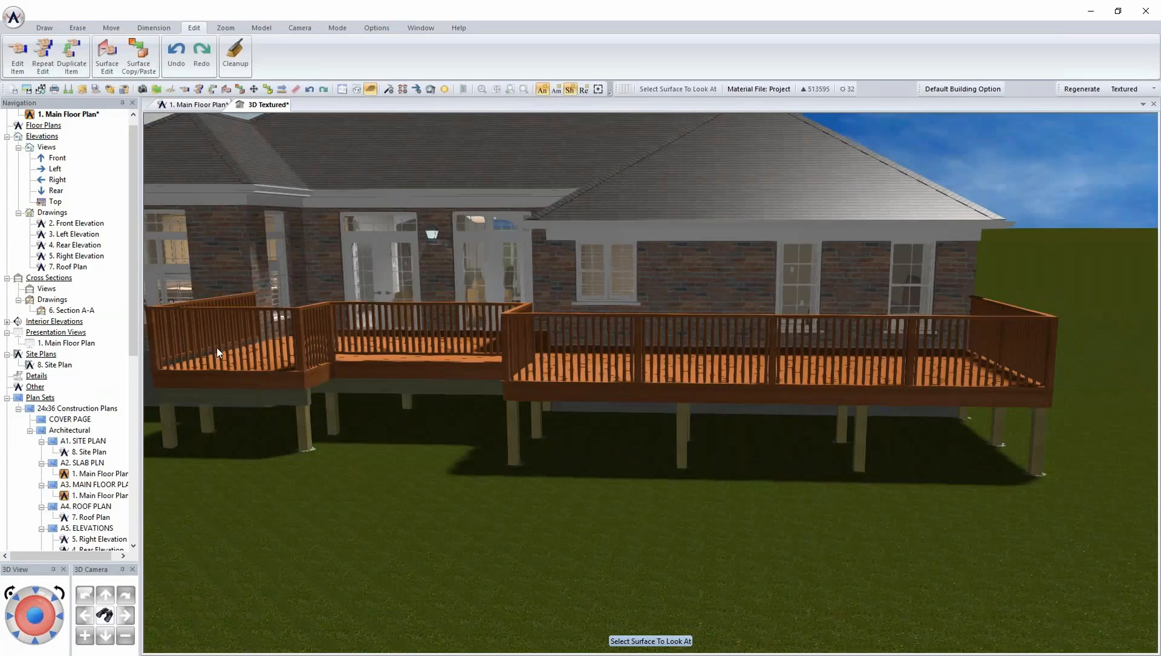
{"action": "middle_click_drag", "start_coordinate": [220, 360], "coordinate": [282, 360]}
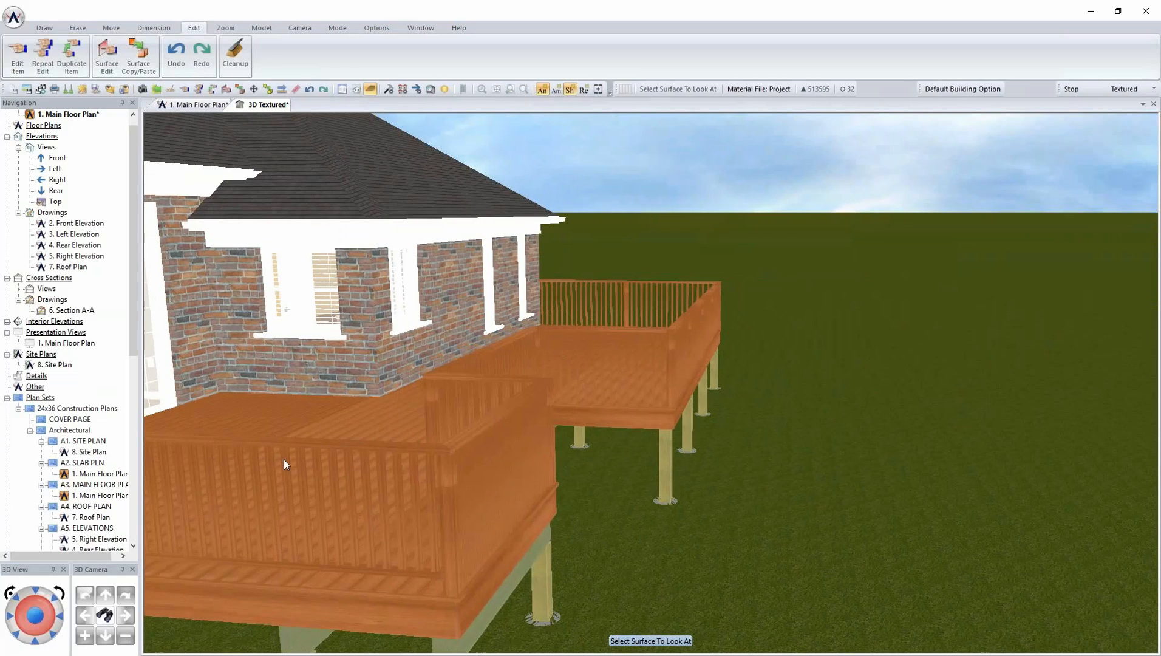
{"action": "right_click", "coordinate": [351, 495]}
{"action": "left_click", "coordinate": [433, 556]}
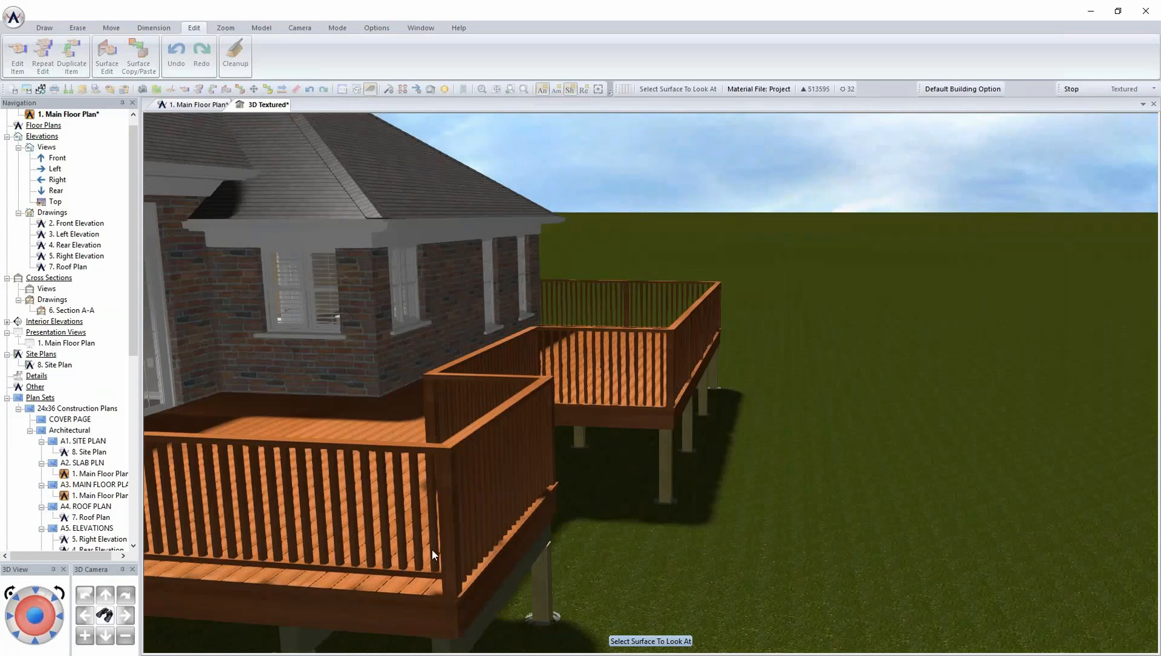
{"action": "left_click", "coordinate": [607, 472]}
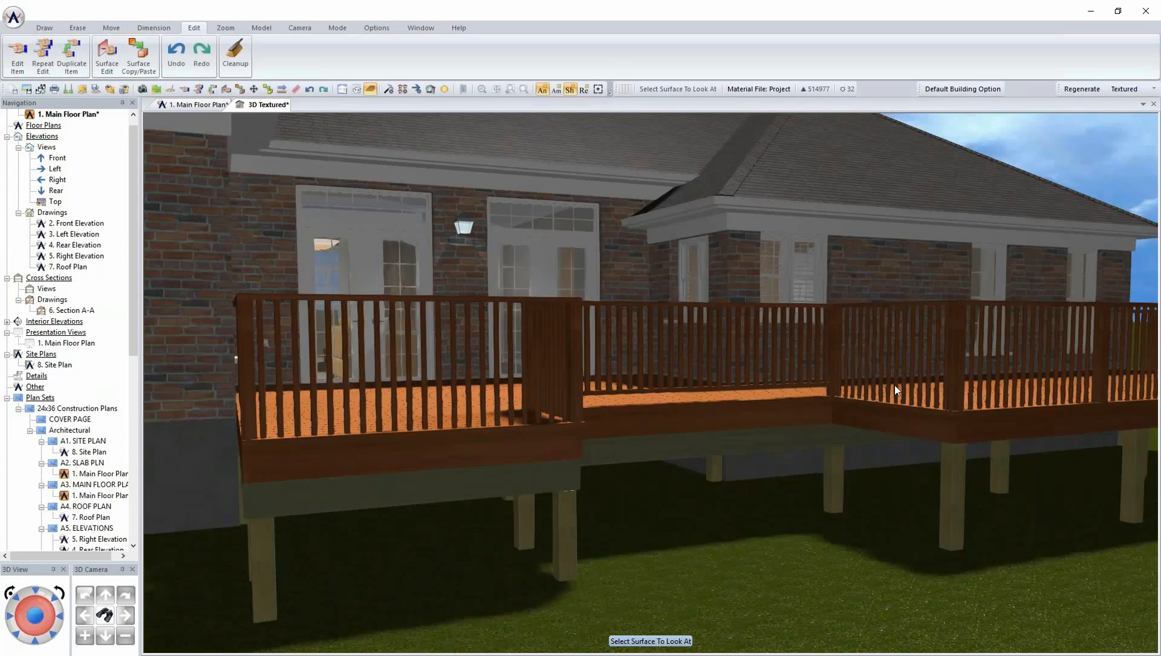
Edit the rear deck in the main floor plan and set its rail alignment to Inside.
{"action": "left_click", "coordinate": [199, 105]}
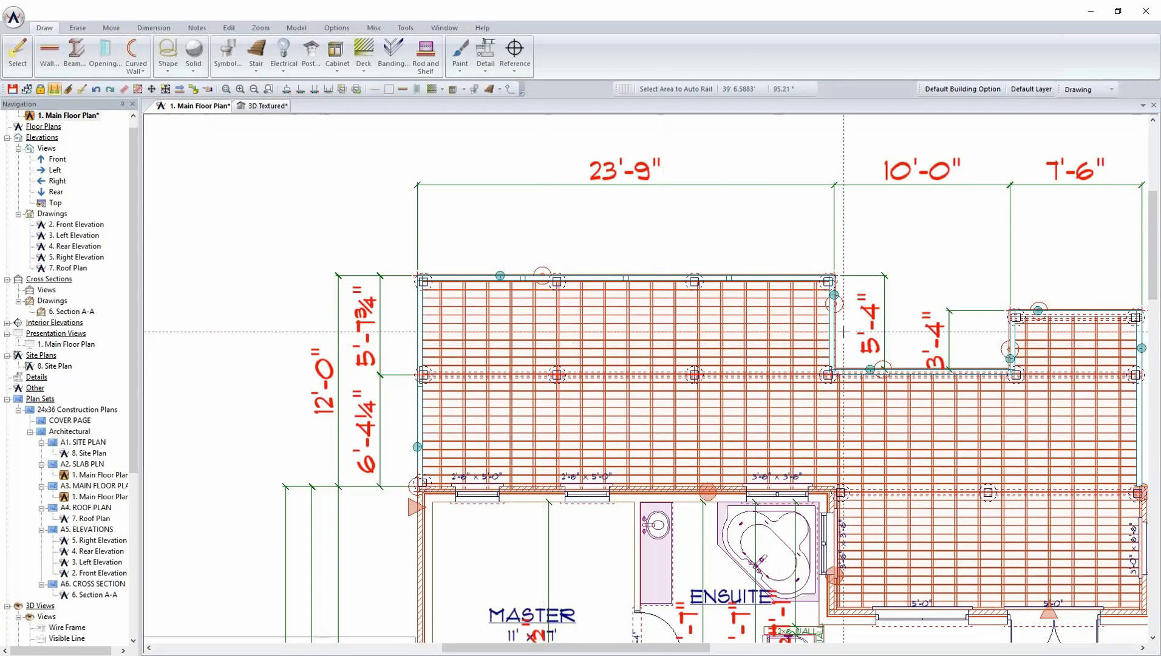
{"action": "scroll", "coordinate": [496, 274], "scroll_direction": "up", "scroll_amount": 4}
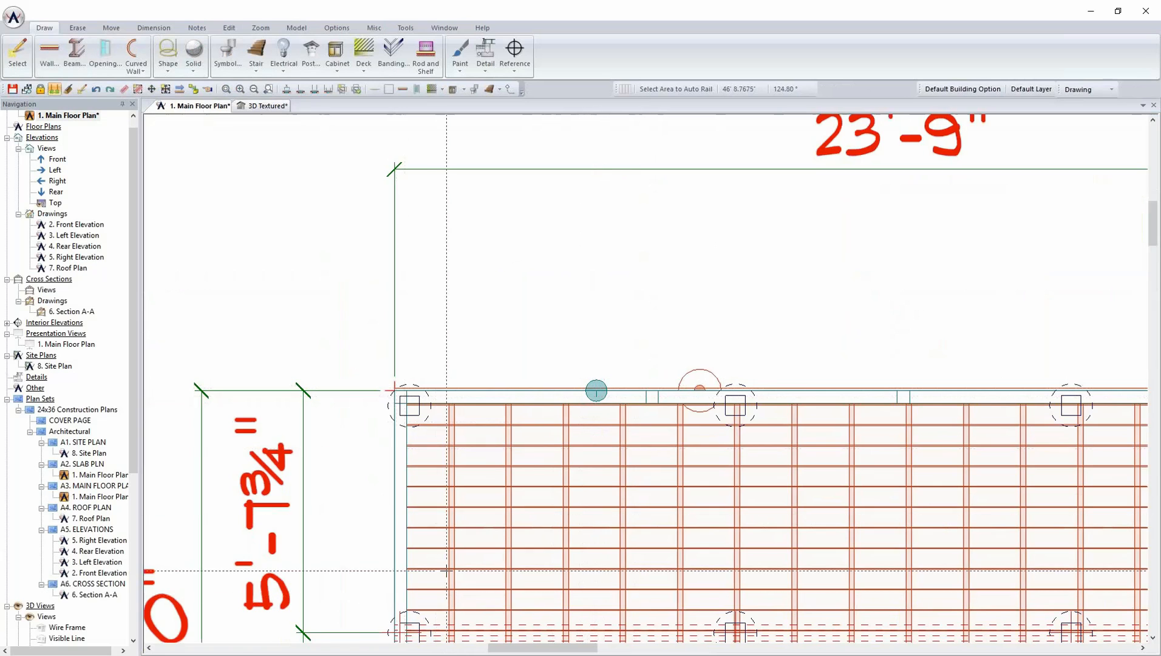
{"action": "scroll", "coordinate": [447, 388], "scroll_direction": "down", "scroll_amount": 1}
{"action": "middle_click_drag", "start_coordinate": [474, 478], "coordinate": [488, 274]}
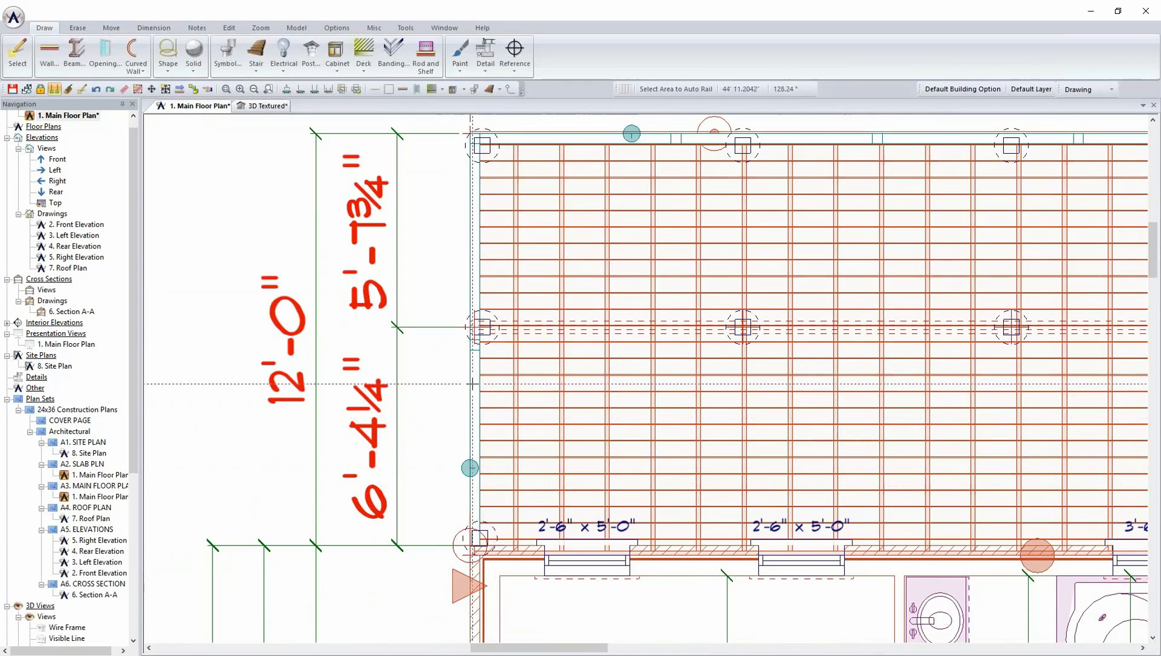
{"action": "scroll", "coordinate": [562, 258], "scroll_direction": "down", "scroll_amount": 1}
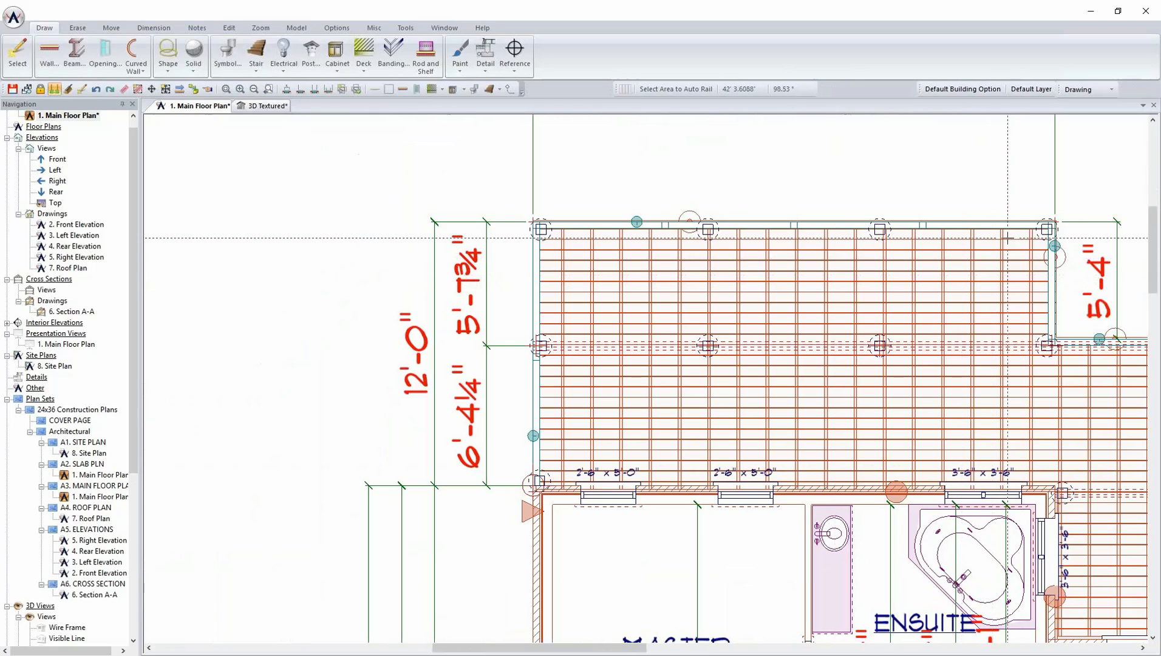
{"action": "right_click", "coordinate": [713, 286]}
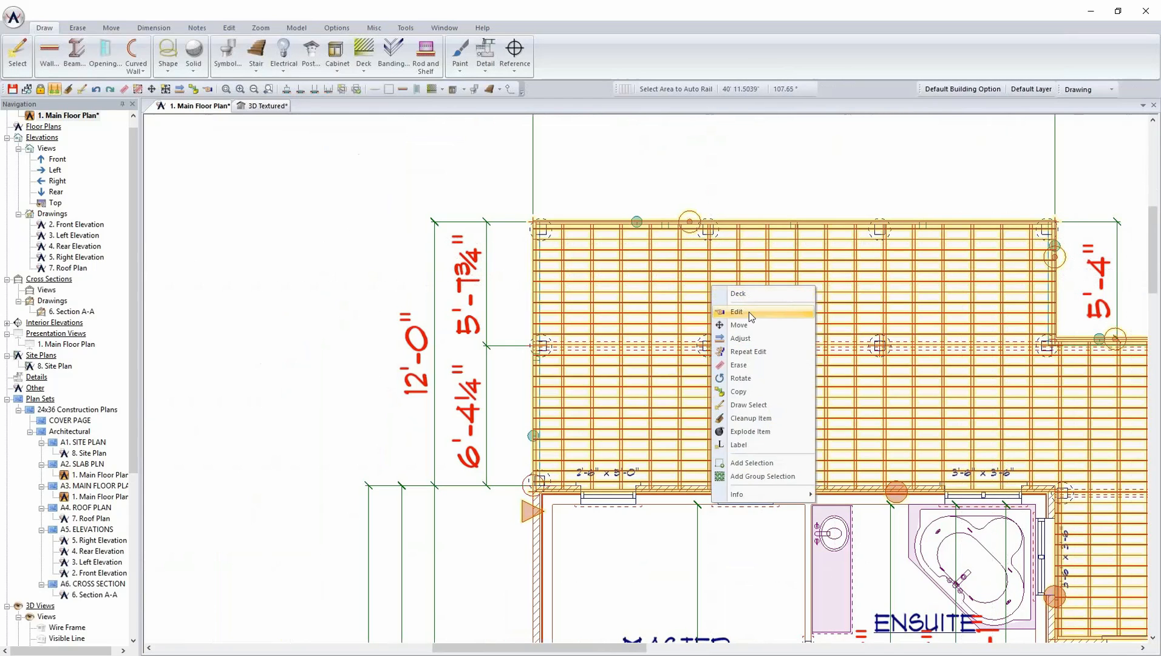
{"action": "left_click", "coordinate": [749, 311]}
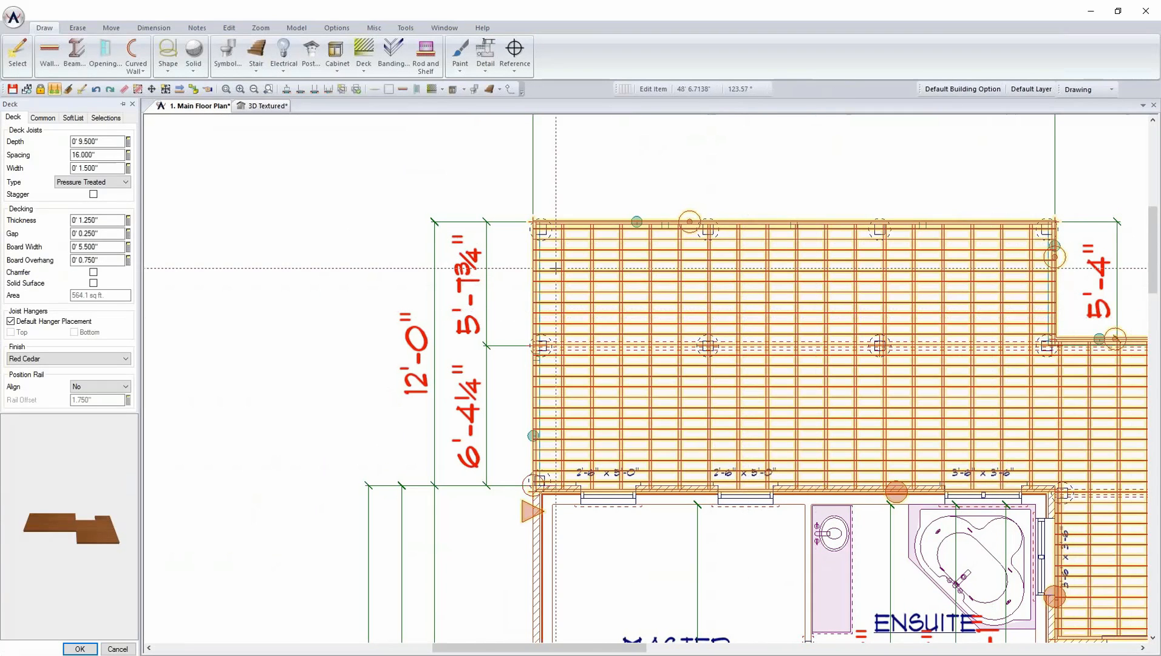
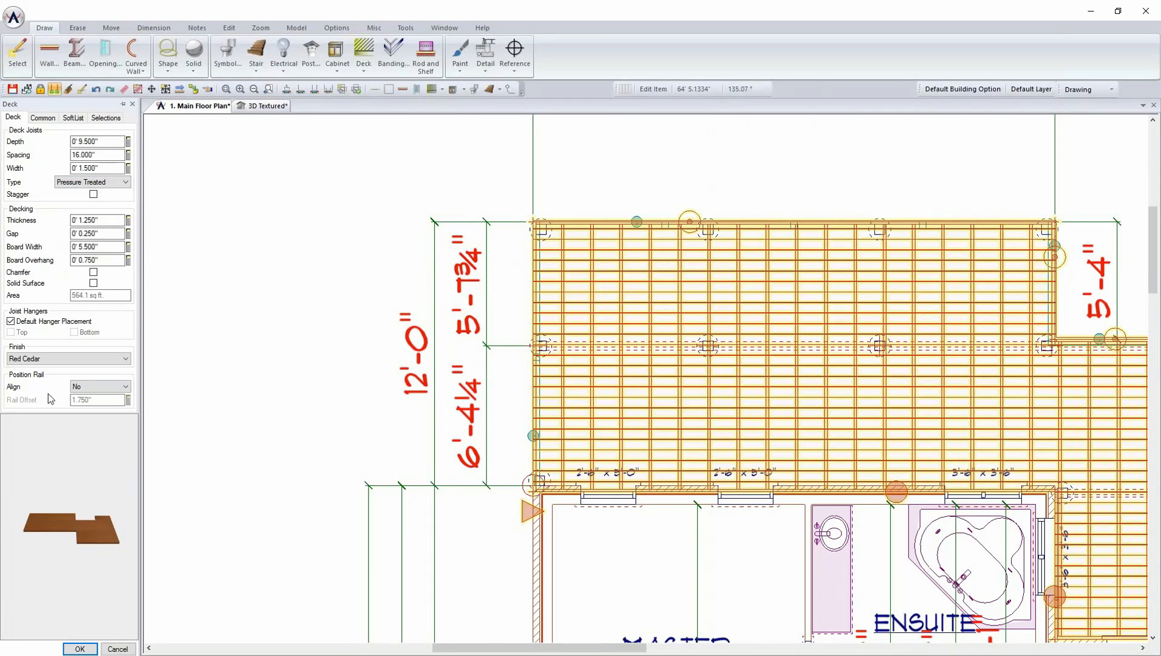
{"action": "left_click", "coordinate": [104, 389]}
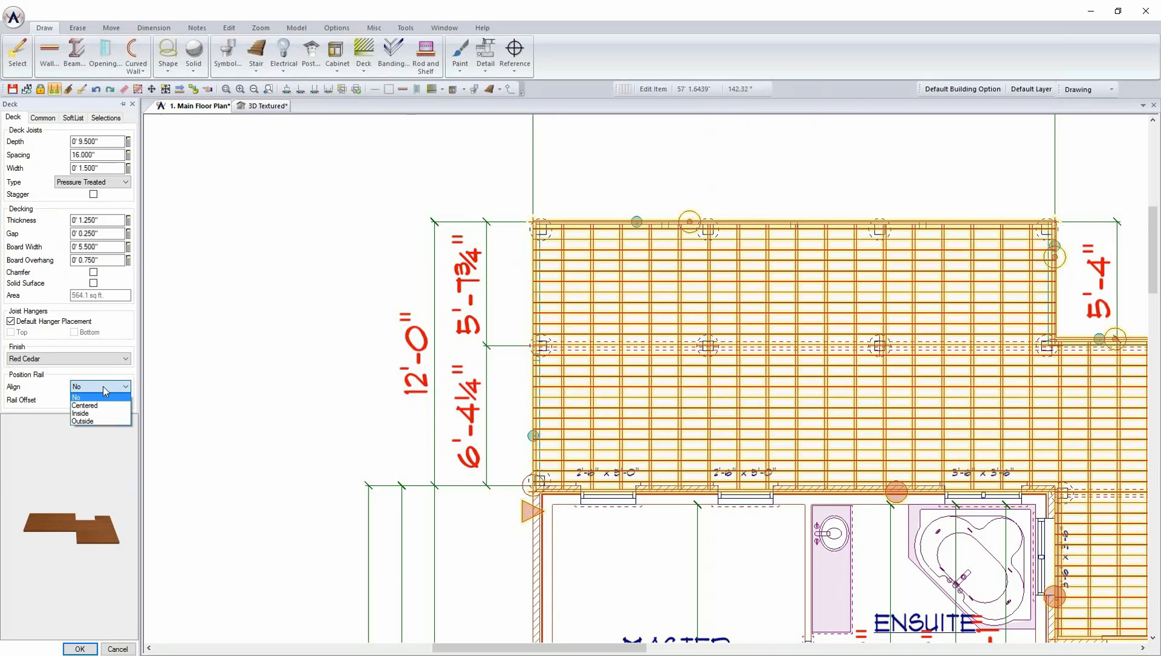
{"action": "left_click", "coordinate": [122, 418]}
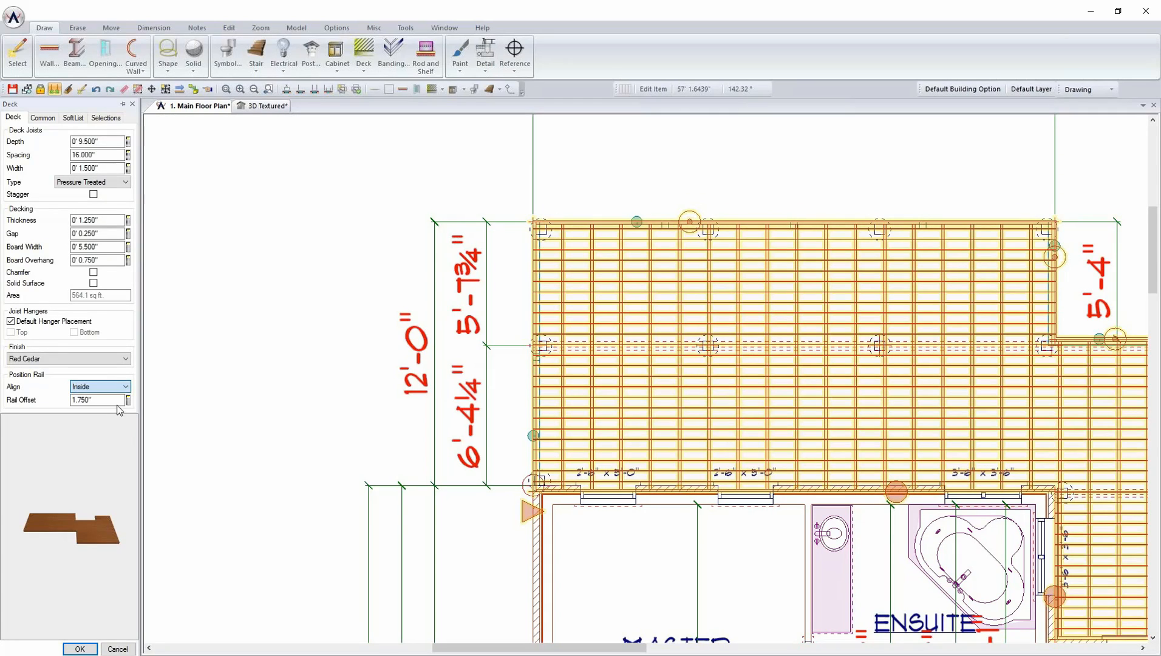
Set the deck's rail offset to 3 inches and apply the deck edit.
{"action": "double_click", "coordinate": [97, 401]}
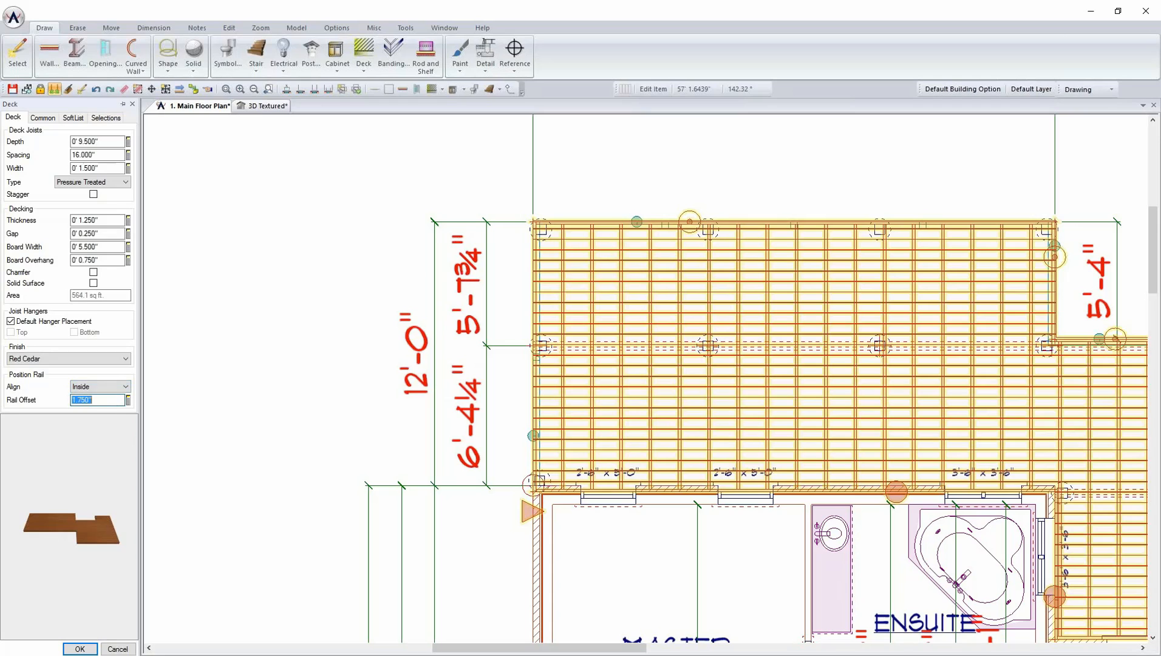
{"action": "type", "text": "3"}
{"action": "key", "text": "Tab"}
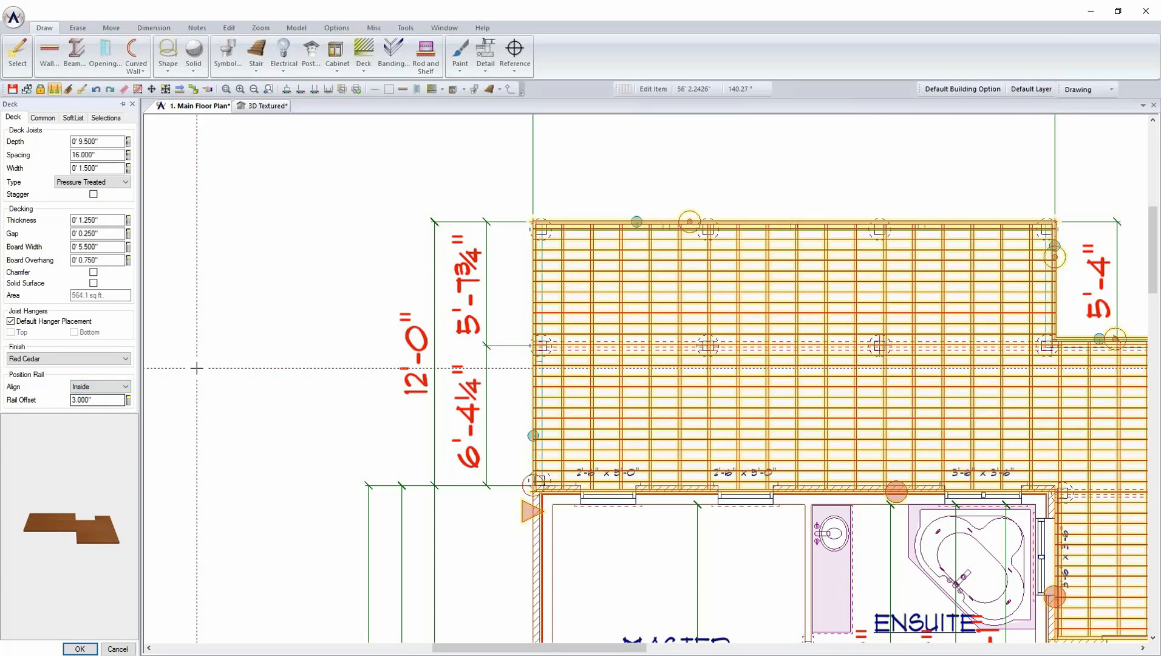
{"action": "scroll", "coordinate": [551, 234], "scroll_direction": "up", "scroll_amount": 4}
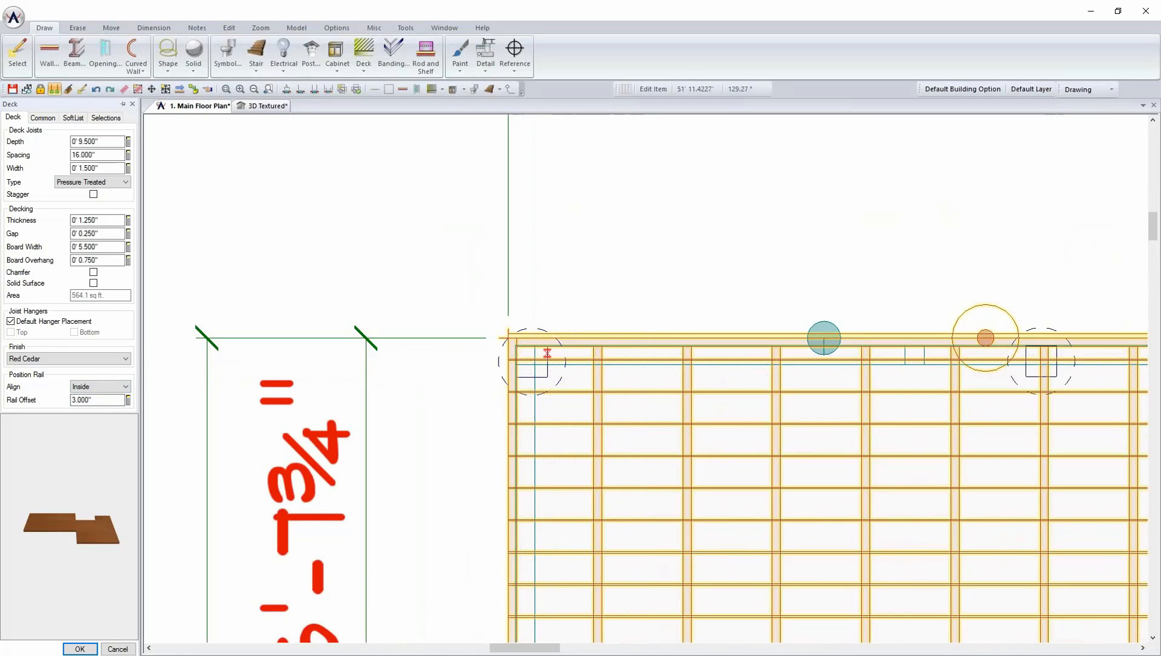
{"action": "left_click", "coordinate": [87, 648]}
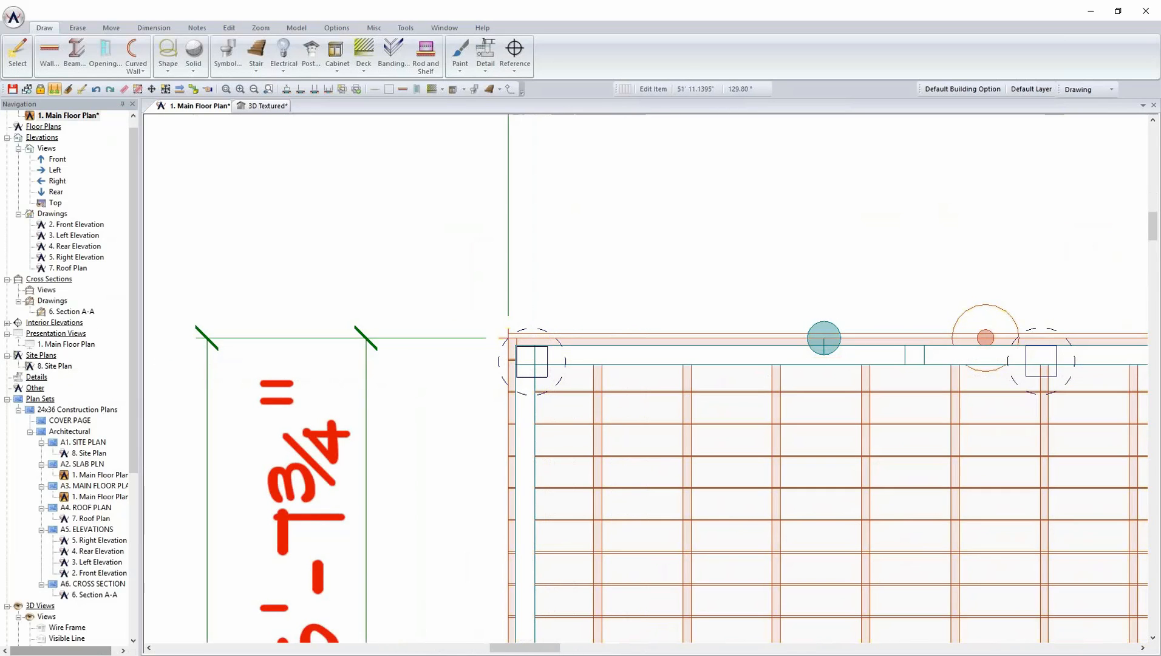
Examine the railing's position along the deck edge in 3D, closing in on an outer corner.
{"action": "left_click", "coordinate": [260, 106]}
{"action": "left_click", "coordinate": [877, 413]}
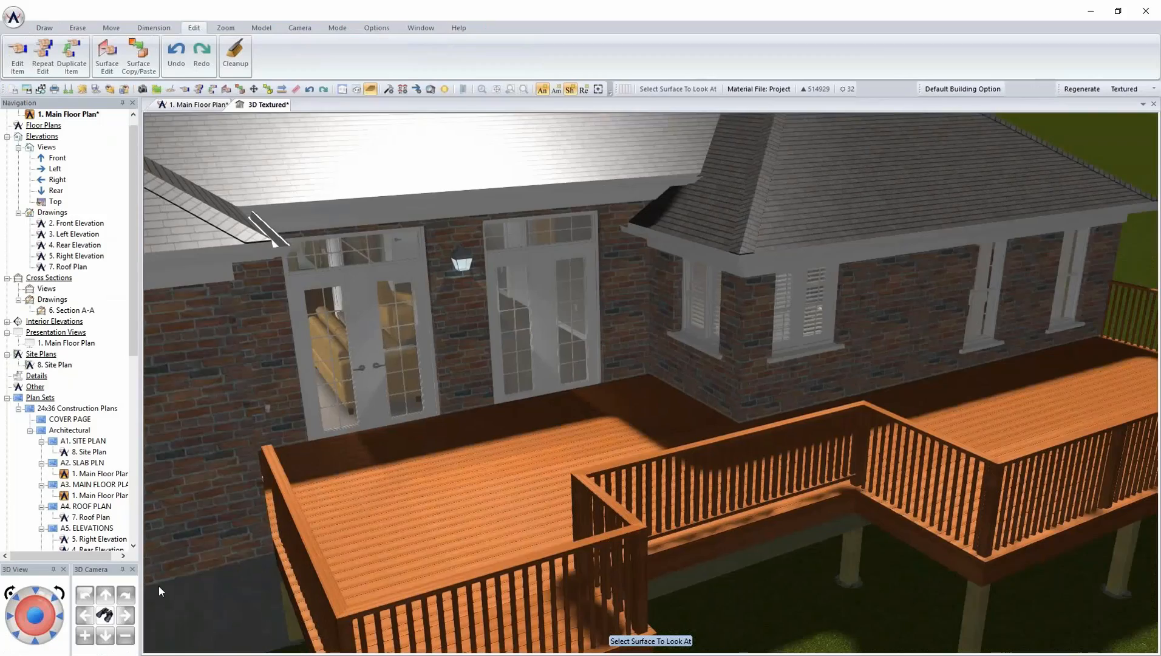
{"action": "left_click", "coordinate": [984, 556]}
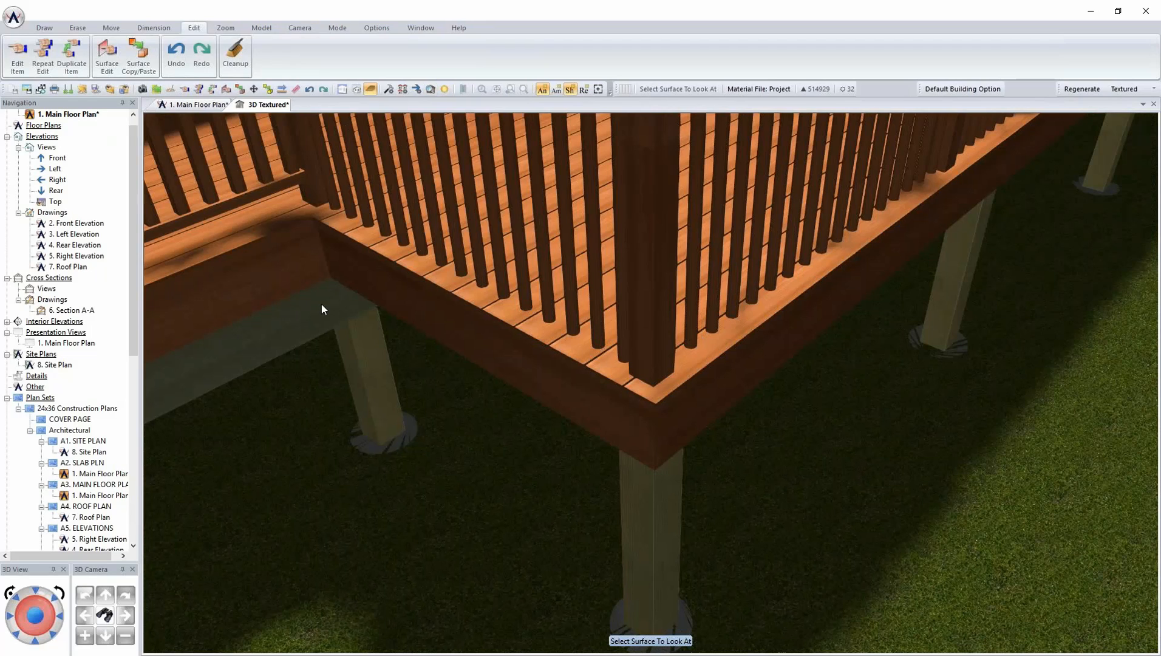
Browse the deck railing definitions and rotate the chamfer railing preview, leaving without choosing a style.
{"action": "left_click", "coordinate": [164, 107]}
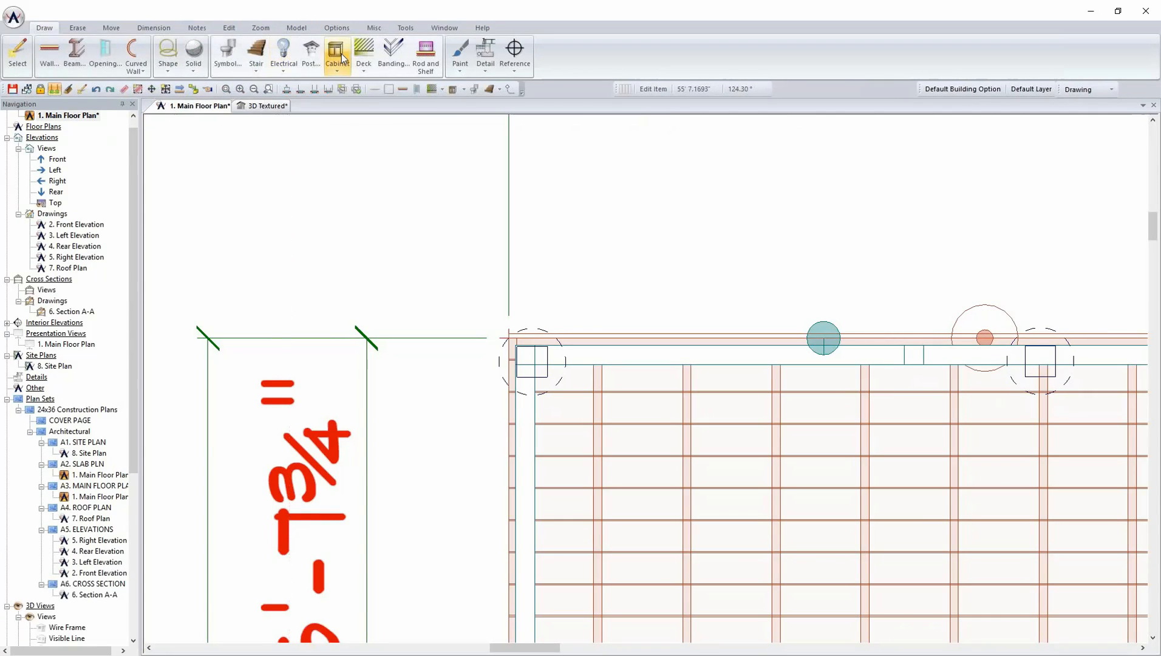
{"action": "left_click", "coordinate": [363, 54]}
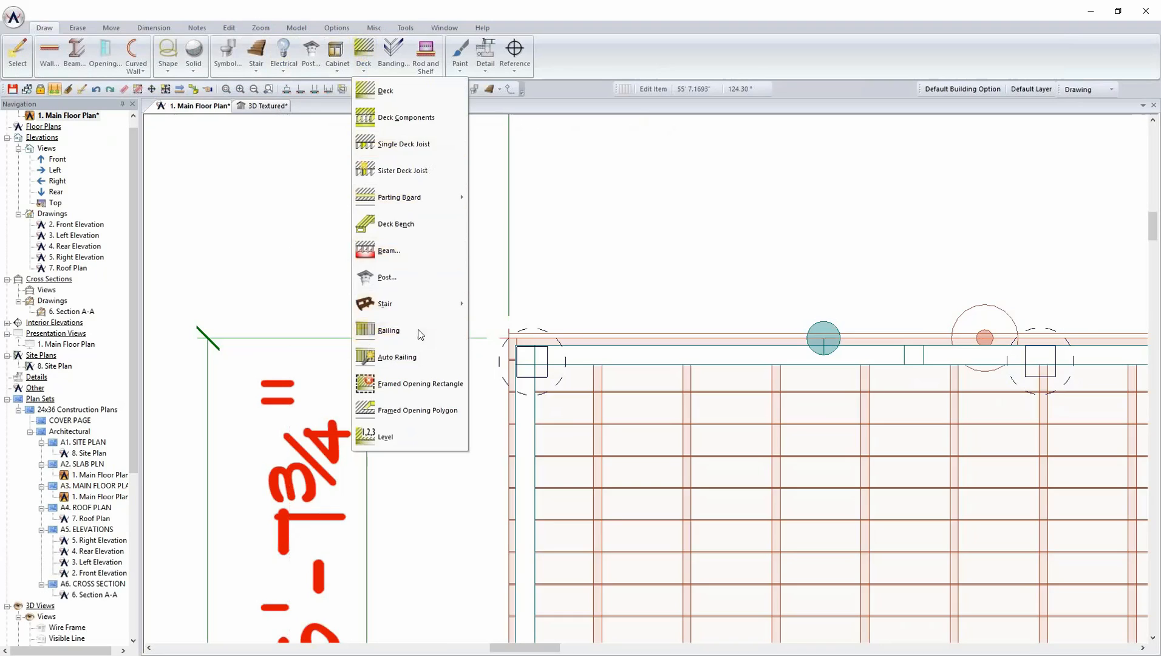
{"action": "left_click", "coordinate": [392, 330]}
{"action": "left_click", "coordinate": [597, 351]}
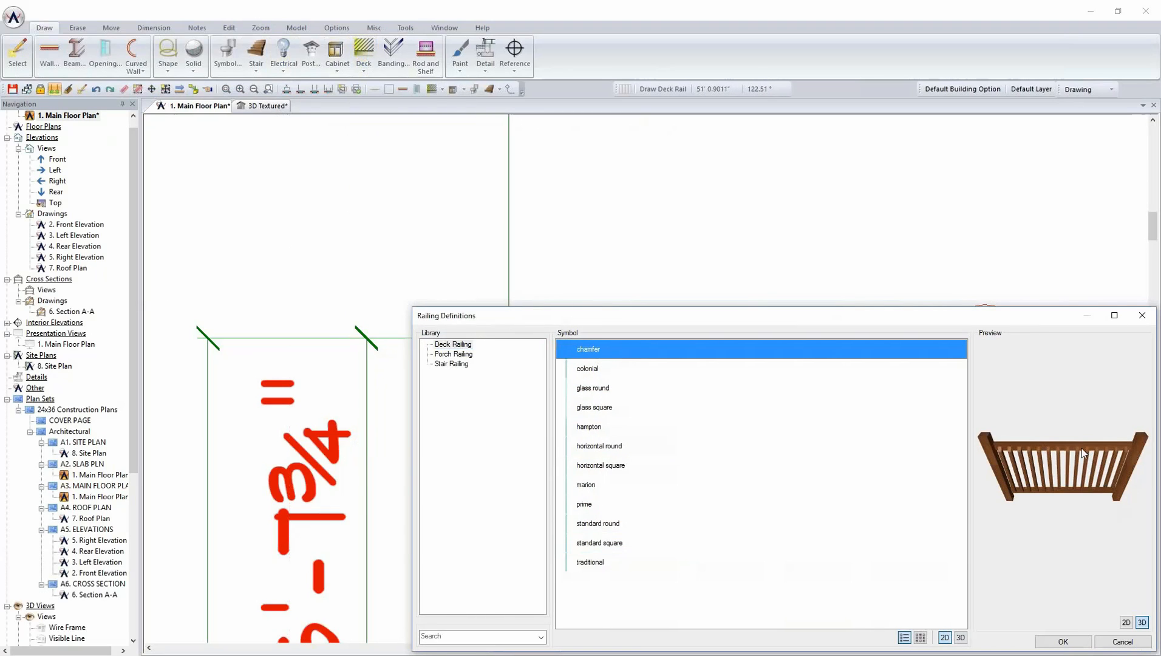
{"action": "left_click_drag", "start_coordinate": [1088, 454], "coordinate": [1060, 444]}
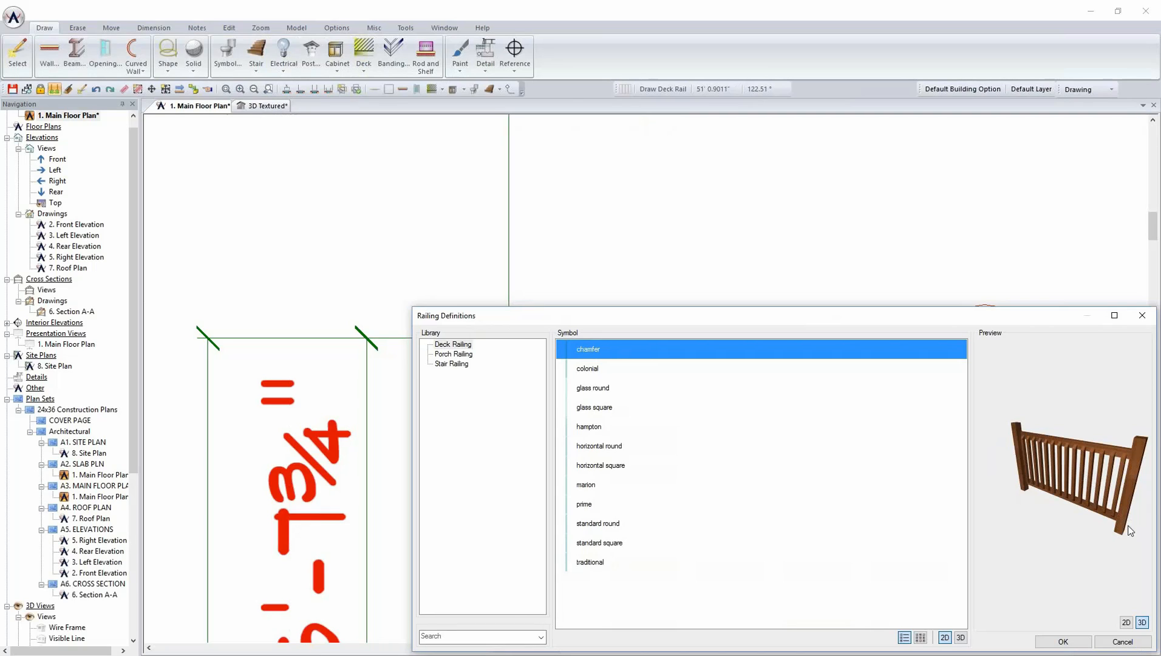
{"action": "left_click", "coordinate": [1124, 642]}
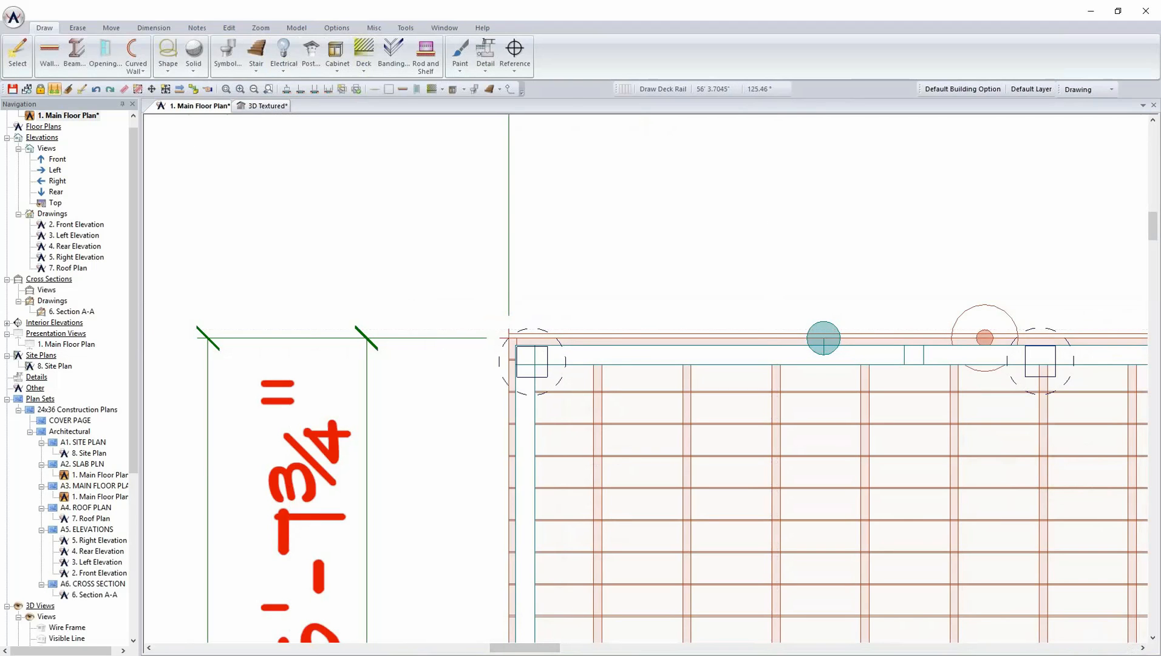
View the whole rear deck and its railing from above in the textured 3D view.
{"action": "left_click", "coordinate": [262, 106]}
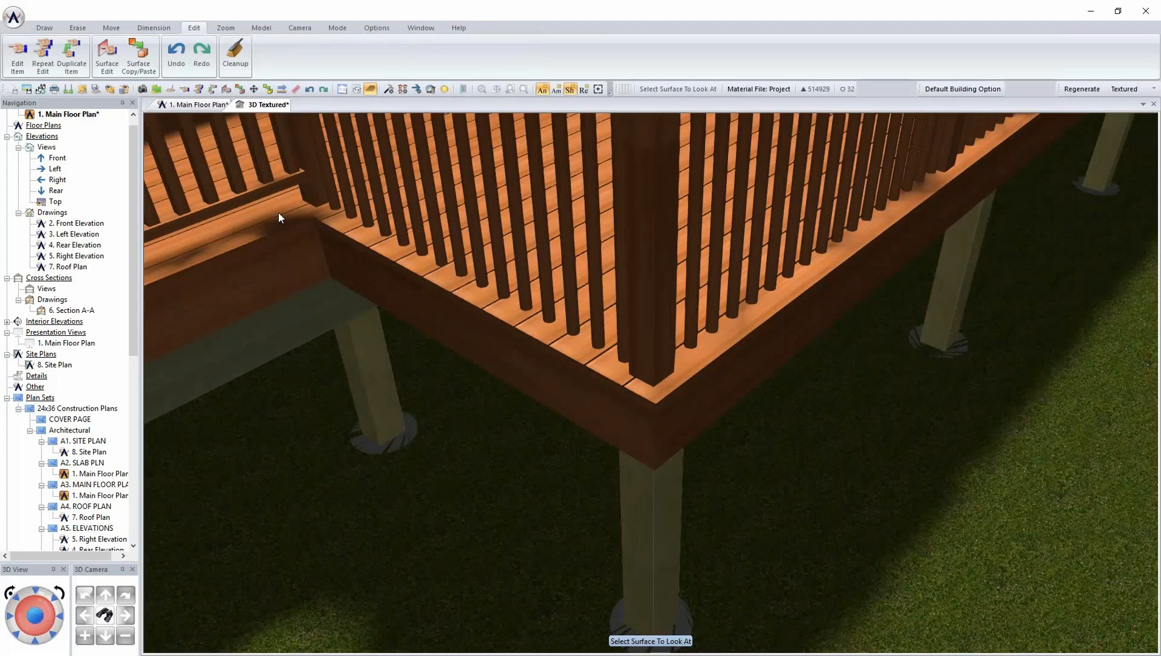
{"action": "left_click", "coordinate": [55, 598]}
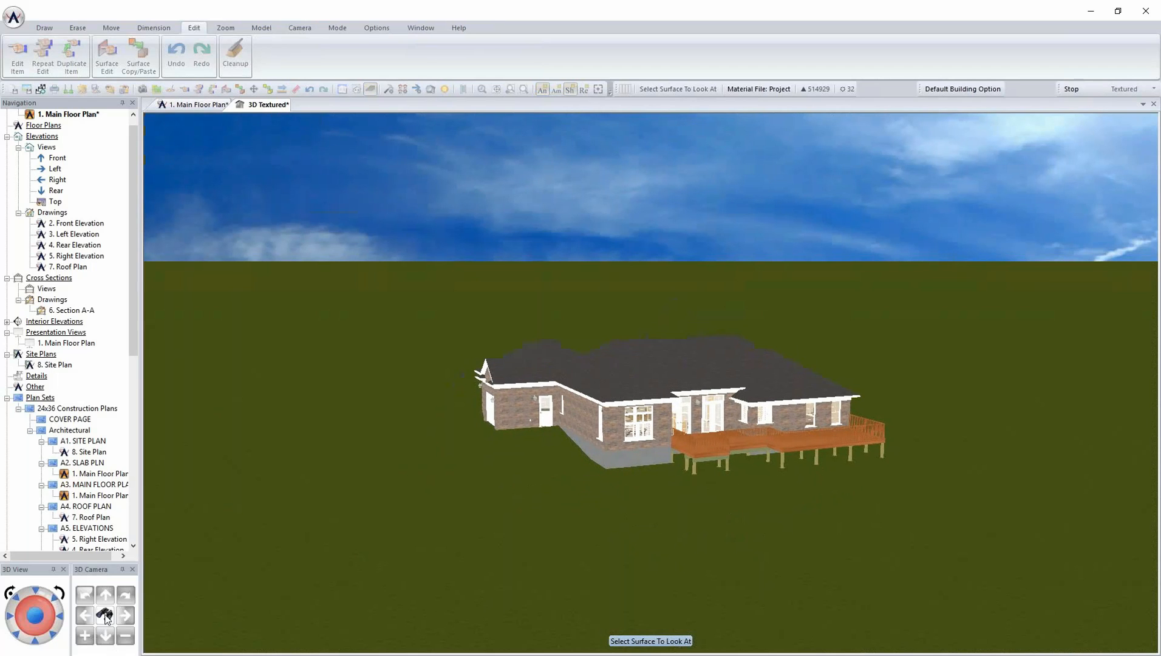
{"action": "left_click", "coordinate": [727, 452]}
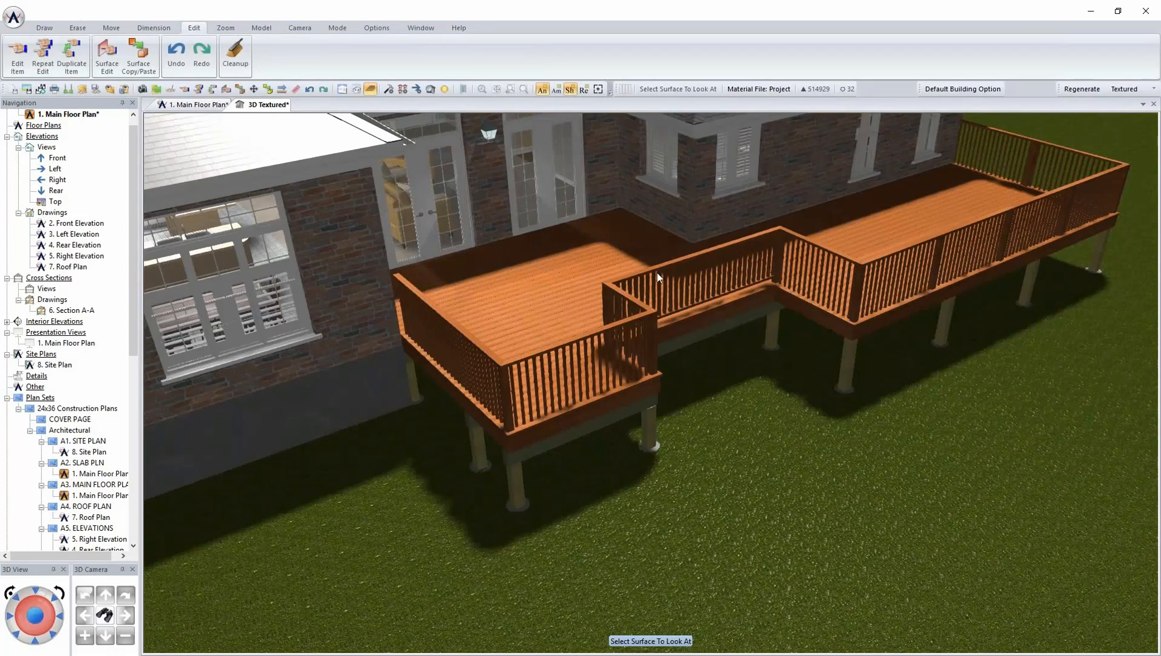
Explode the continuous deck railing into separate sections in the main floor plan.
{"action": "left_click", "coordinate": [200, 105]}
{"action": "scroll", "coordinate": [715, 354], "scroll_direction": "down", "scroll_amount": 4}
{"action": "middle_click_drag", "start_coordinate": [1044, 503], "coordinate": [604, 428]}
{"action": "scroll", "coordinate": [883, 443], "scroll_direction": "up", "scroll_amount": 2}
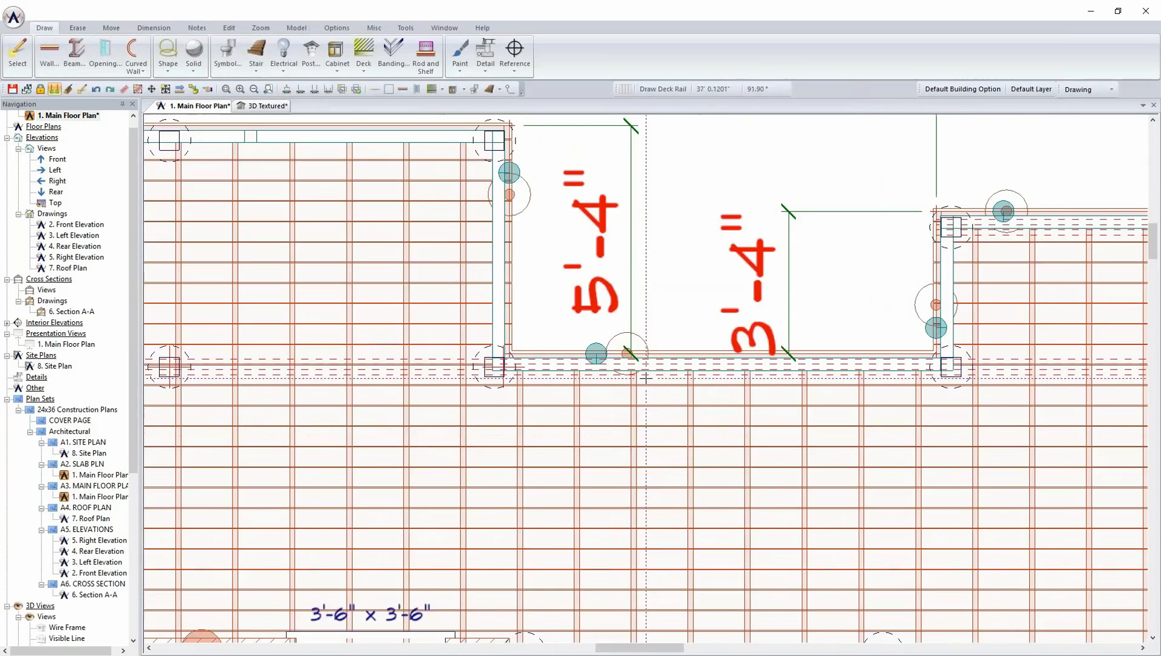
{"action": "scroll", "coordinate": [646, 378], "scroll_direction": "up", "scroll_amount": 1}
{"action": "right_click", "coordinate": [679, 381]}
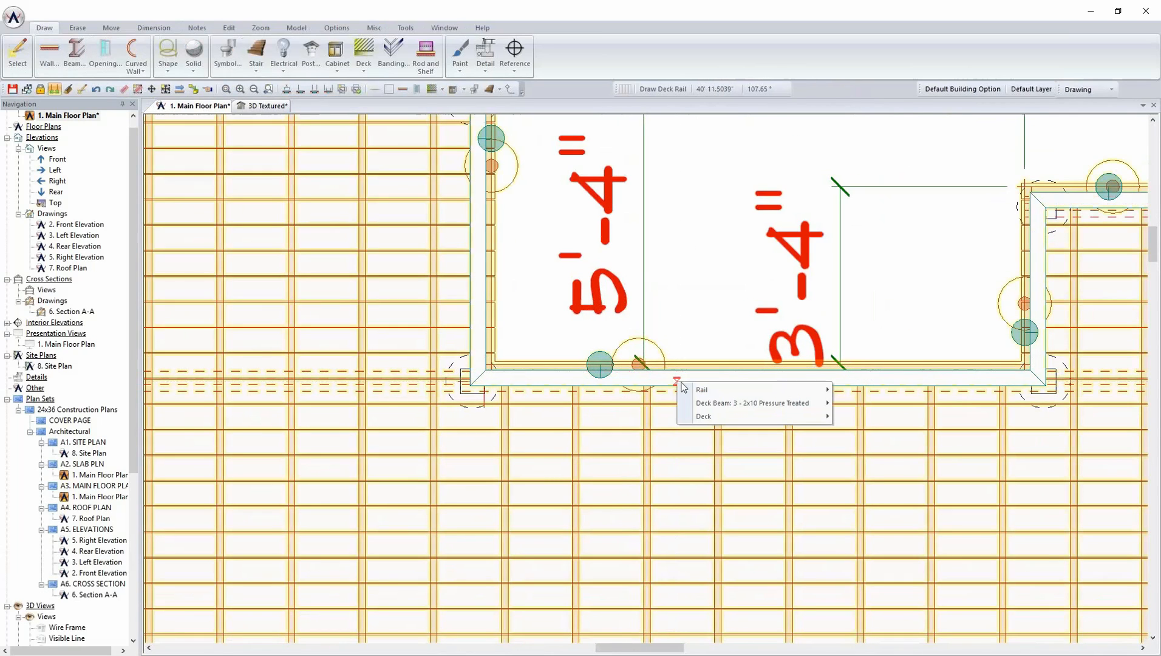
{"action": "mouse_move", "coordinate": [685, 389]}
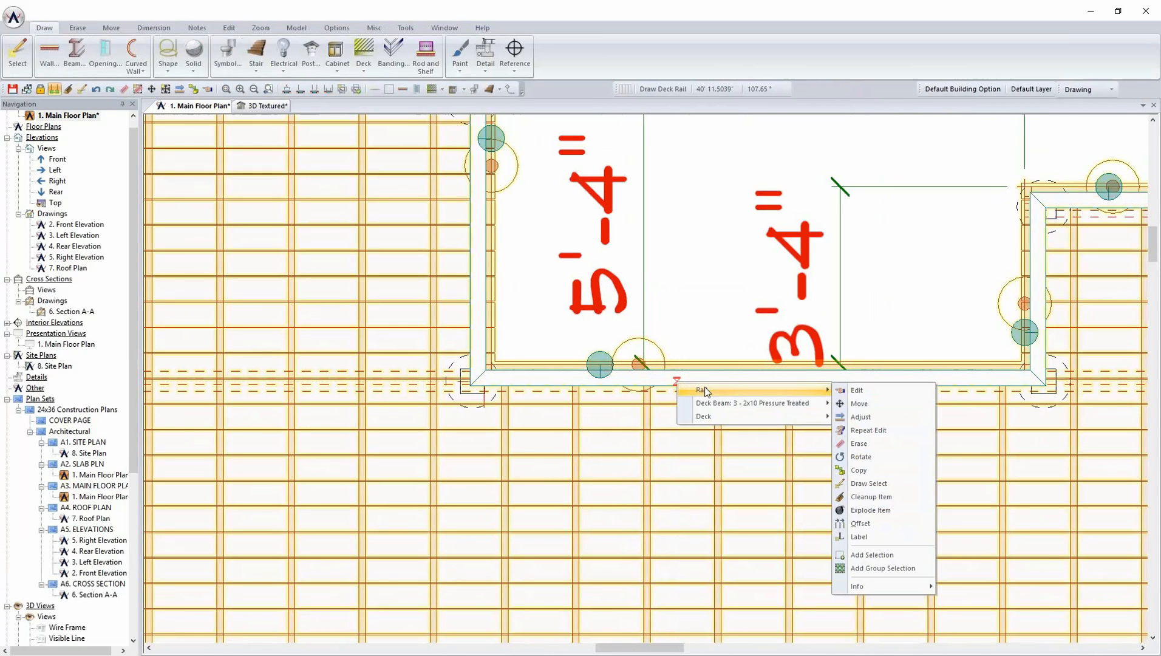
{"action": "left_click", "coordinate": [886, 510]}
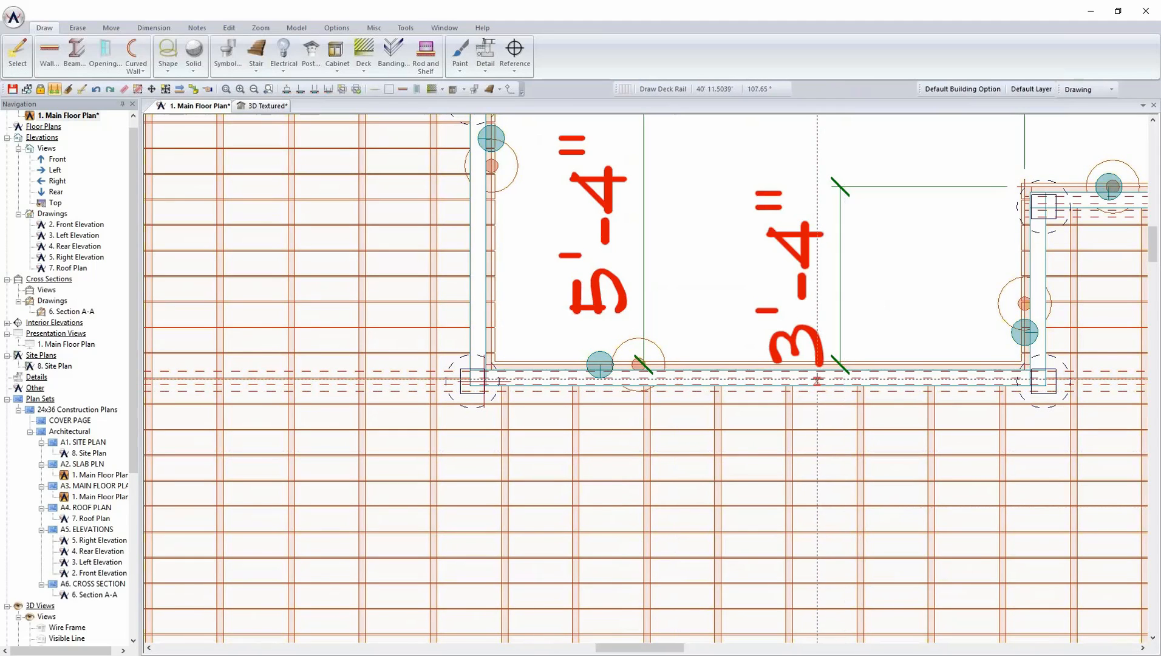
Erase the railing section along the recessed edge between the two deck projections and check the opening in 3D.
{"action": "right_click", "coordinate": [601, 358]}
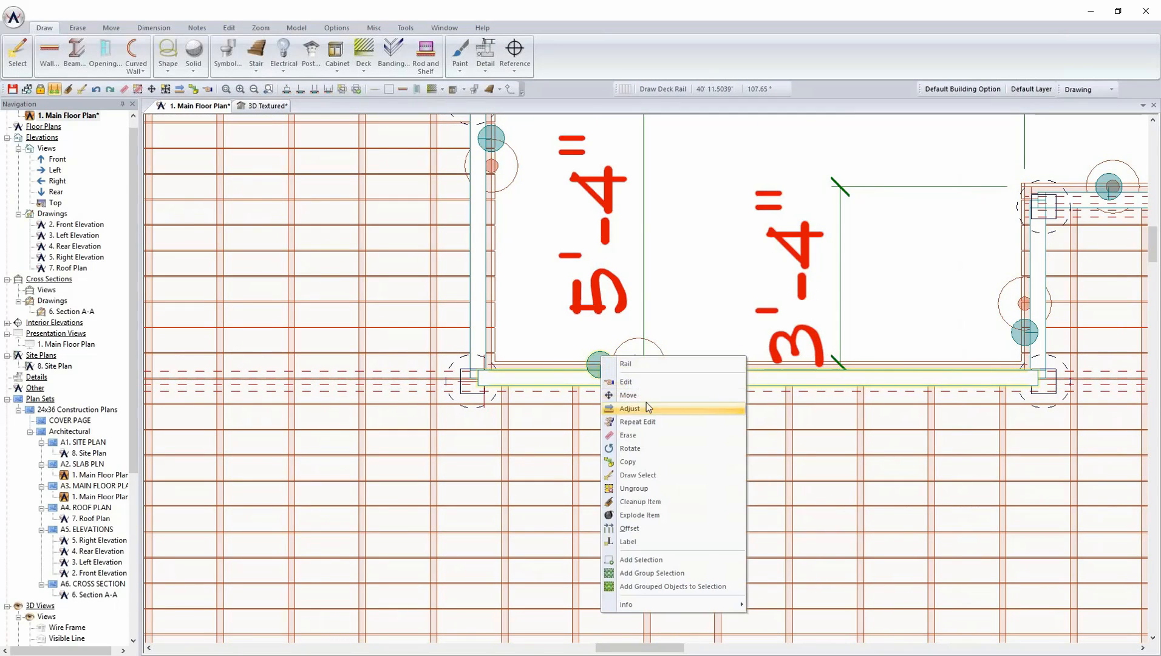
{"action": "left_click", "coordinate": [646, 434]}
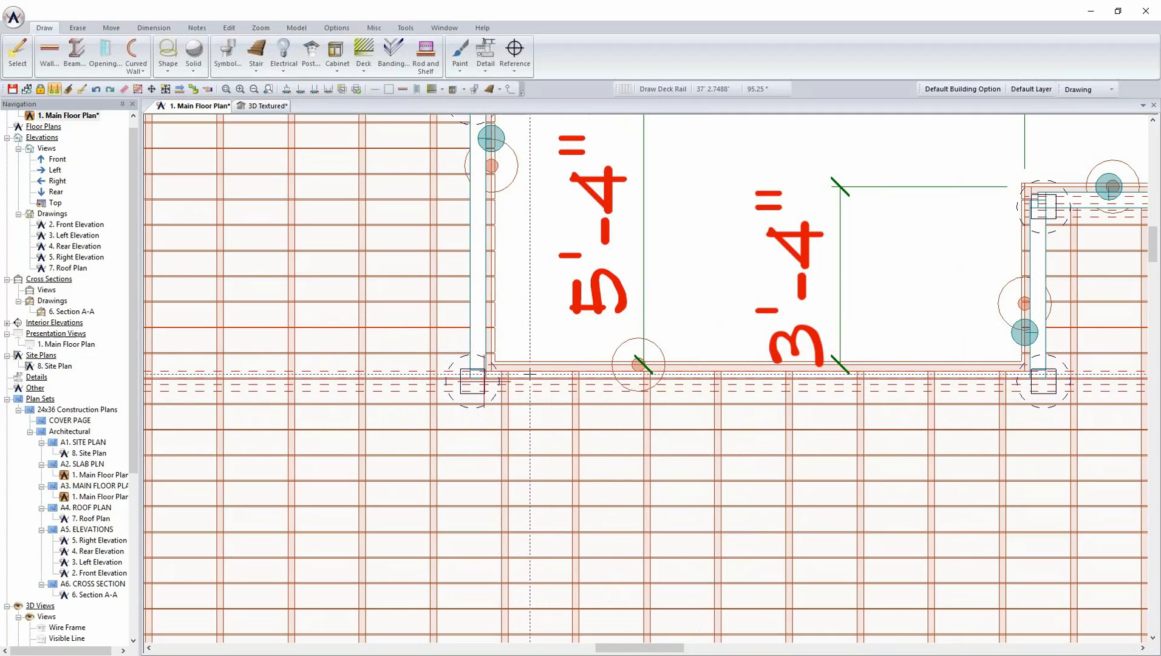
{"action": "scroll", "coordinate": [644, 383], "scroll_direction": "down", "scroll_amount": 3}
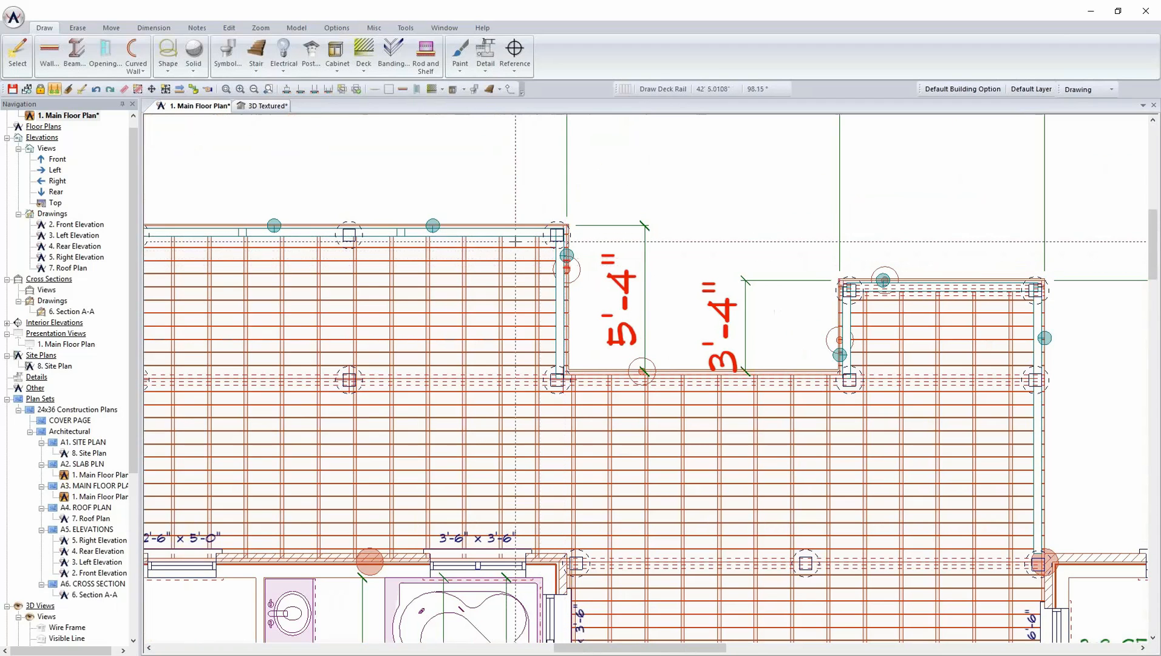
{"action": "left_click", "coordinate": [263, 106]}
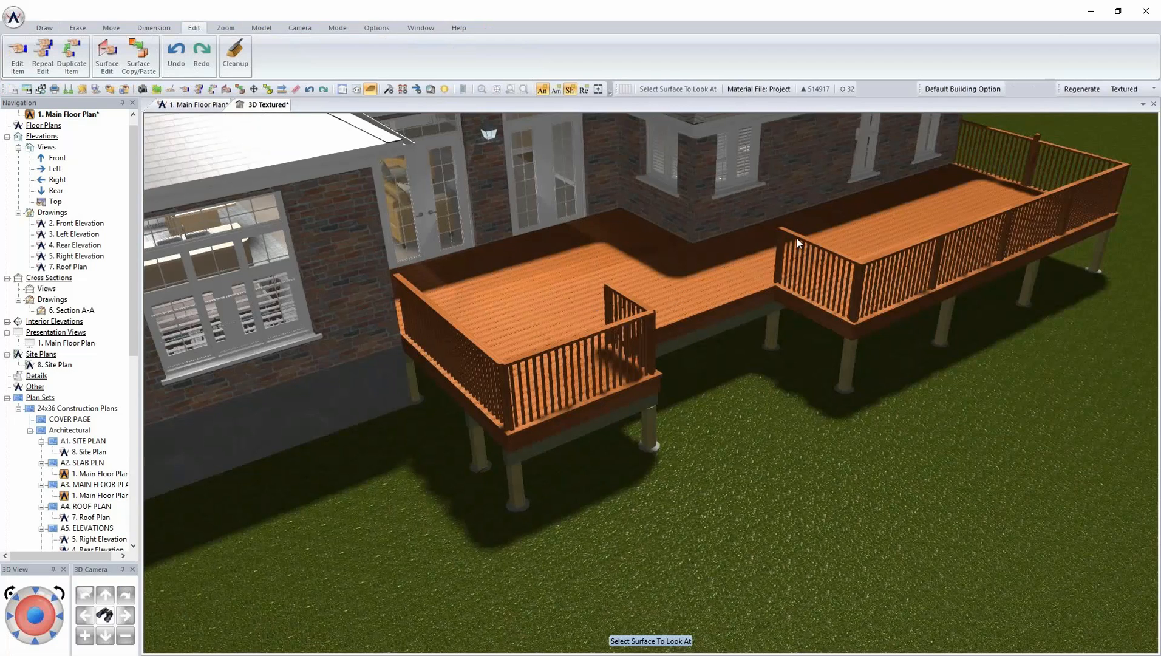
{"action": "left_click", "coordinate": [210, 106]}
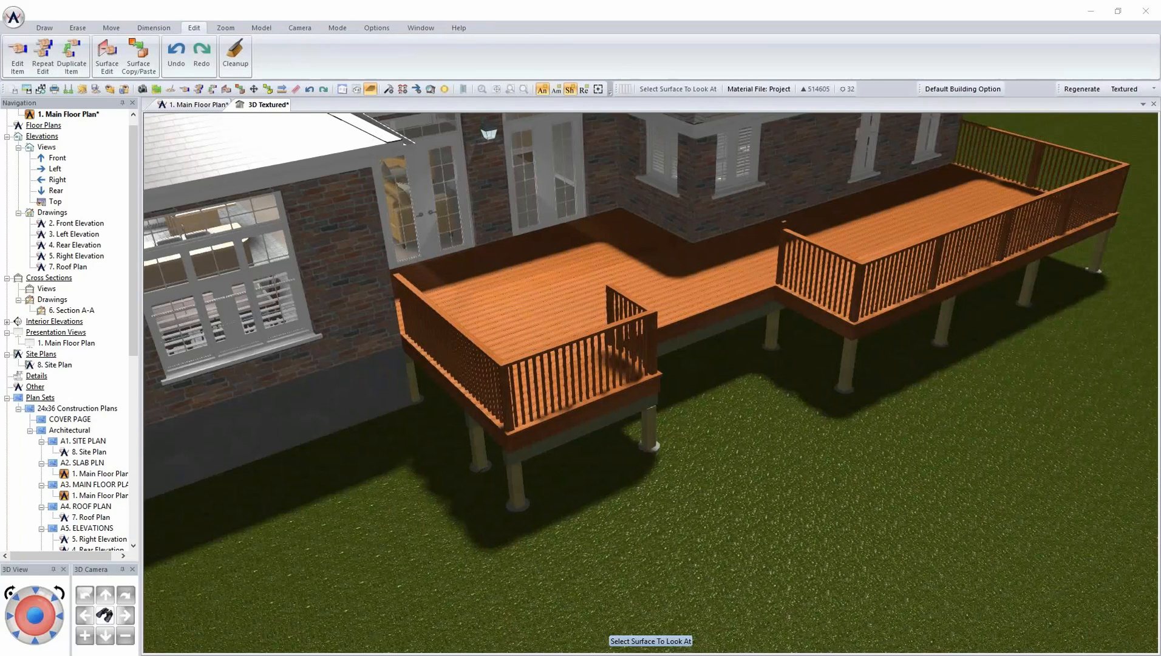
Browse the deck stair library's angled, curved, flared, fold back and straight styles, leaving without choosing a stair.
{"action": "left_click", "coordinate": [195, 104]}
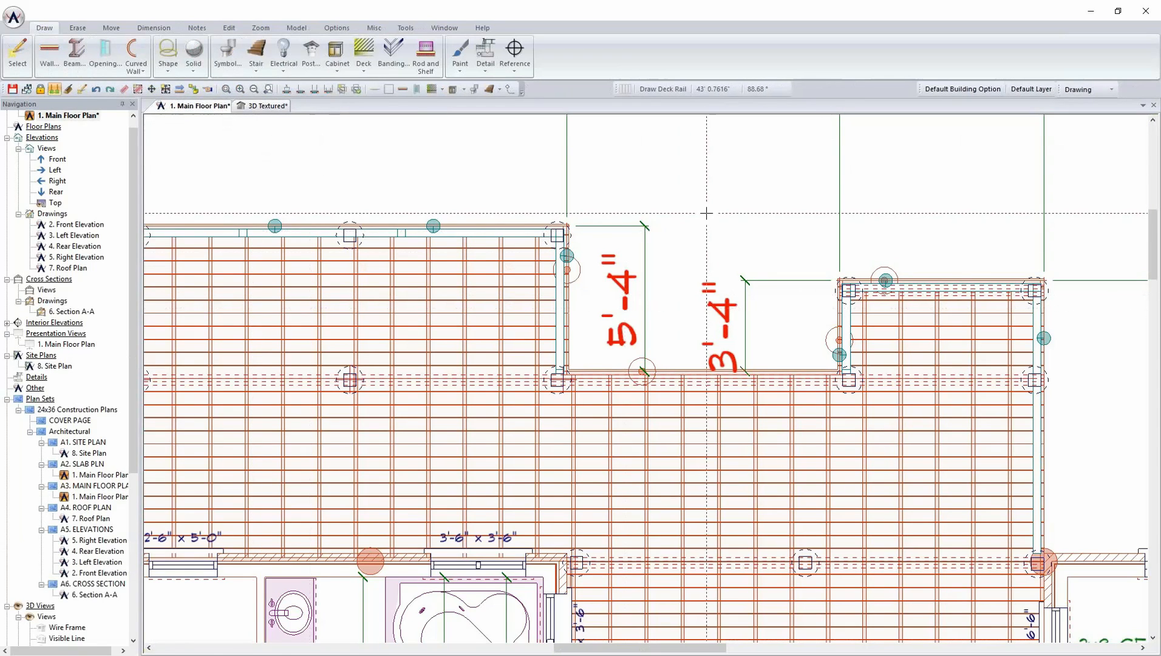
{"action": "scroll", "coordinate": [702, 221], "scroll_direction": "up", "scroll_amount": 2}
{"action": "middle_click_drag", "start_coordinate": [663, 400], "coordinate": [600, 341]}
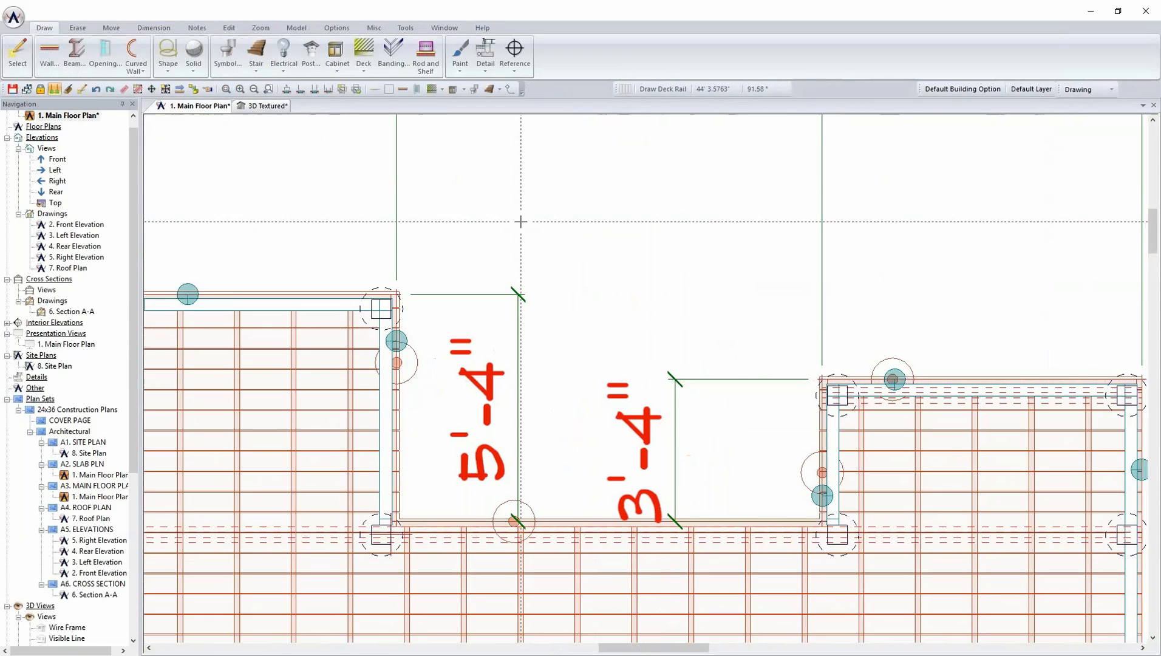
{"action": "left_click", "coordinate": [363, 57]}
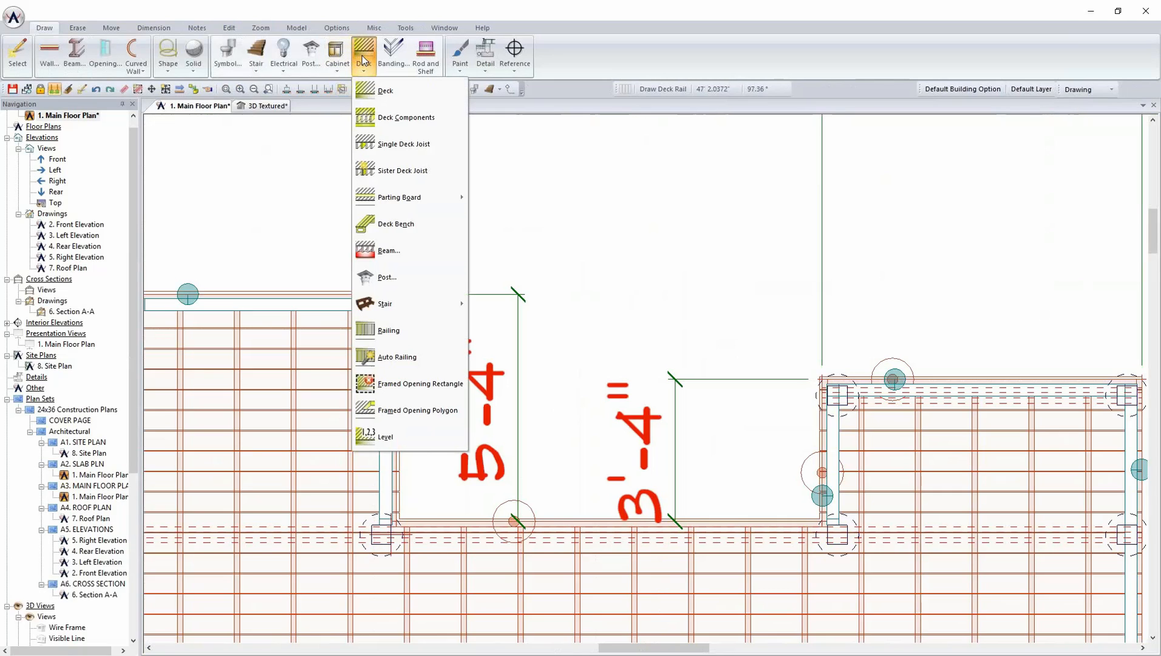
{"action": "mouse_move", "coordinate": [416, 314]}
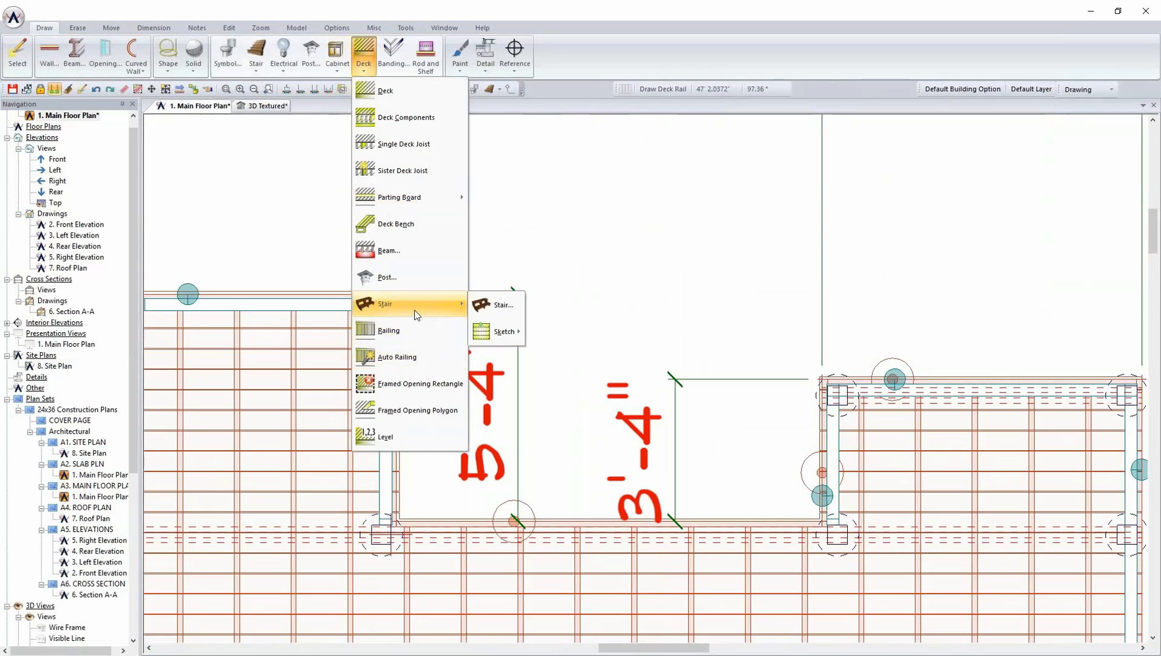
{"action": "left_click", "coordinate": [502, 306]}
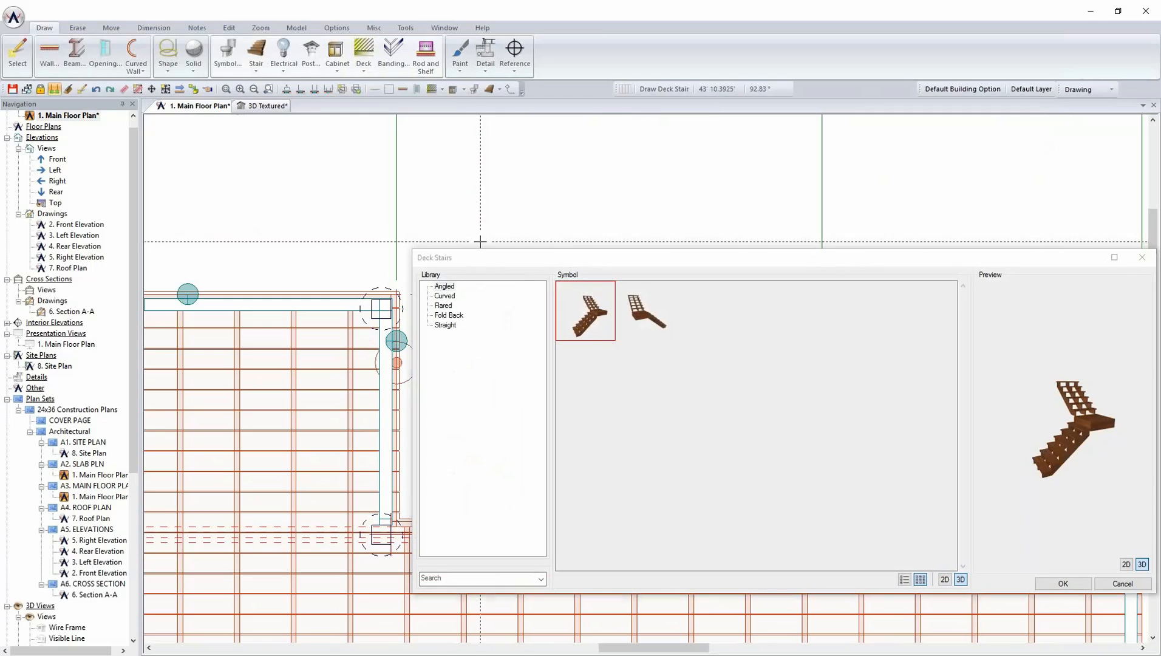
{"action": "left_click", "coordinate": [445, 296]}
{"action": "left_click", "coordinate": [444, 306]}
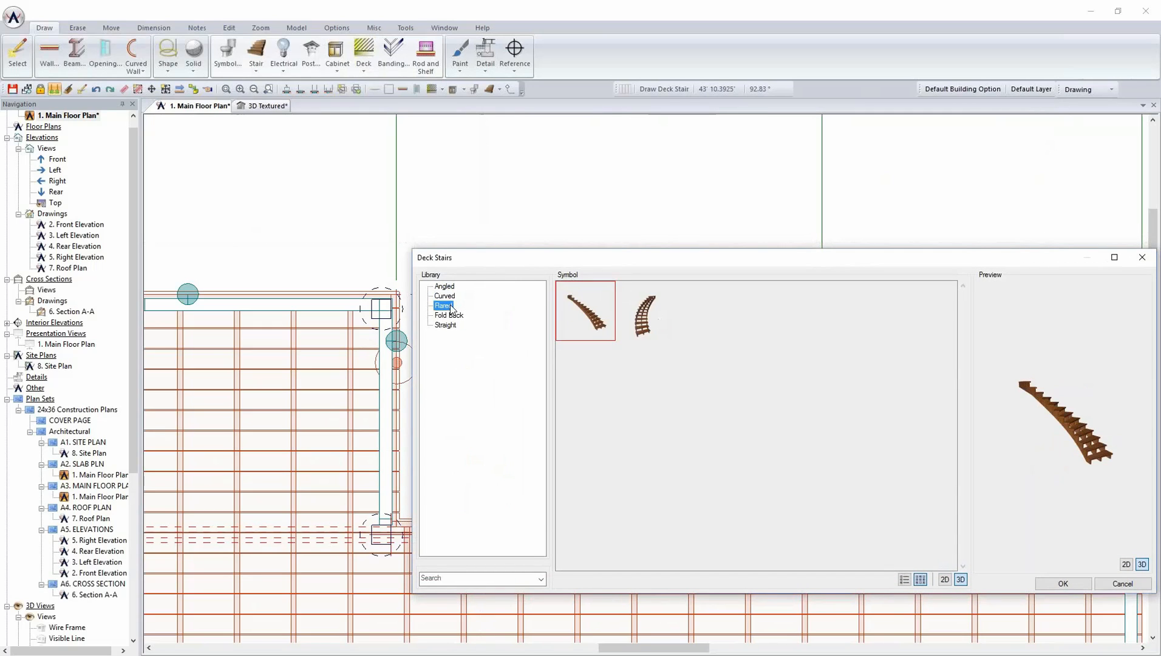
{"action": "left_click", "coordinate": [453, 316]}
{"action": "left_click", "coordinate": [447, 325]}
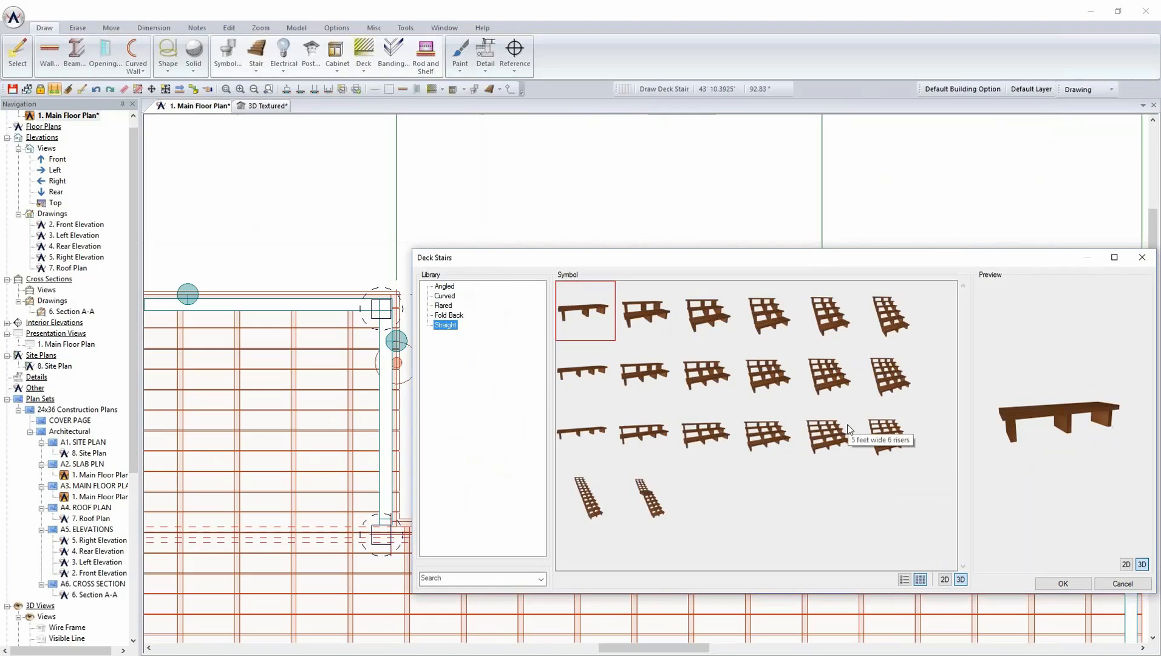
{"action": "left_click", "coordinate": [887, 433]}
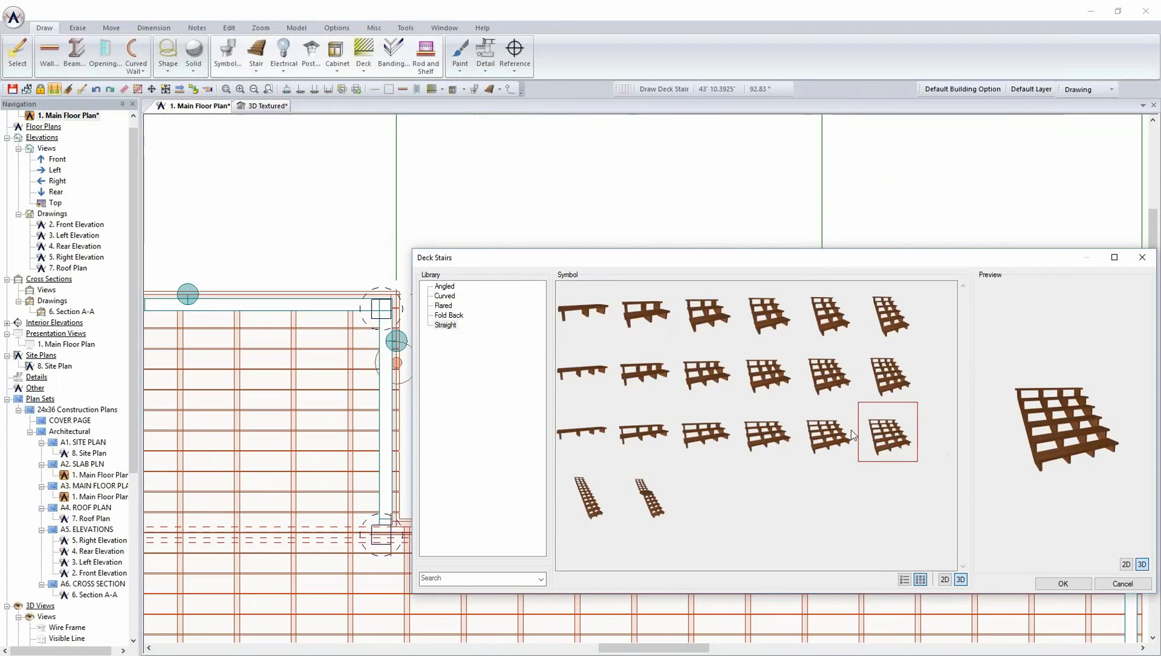
{"action": "left_click", "coordinate": [1122, 584]}
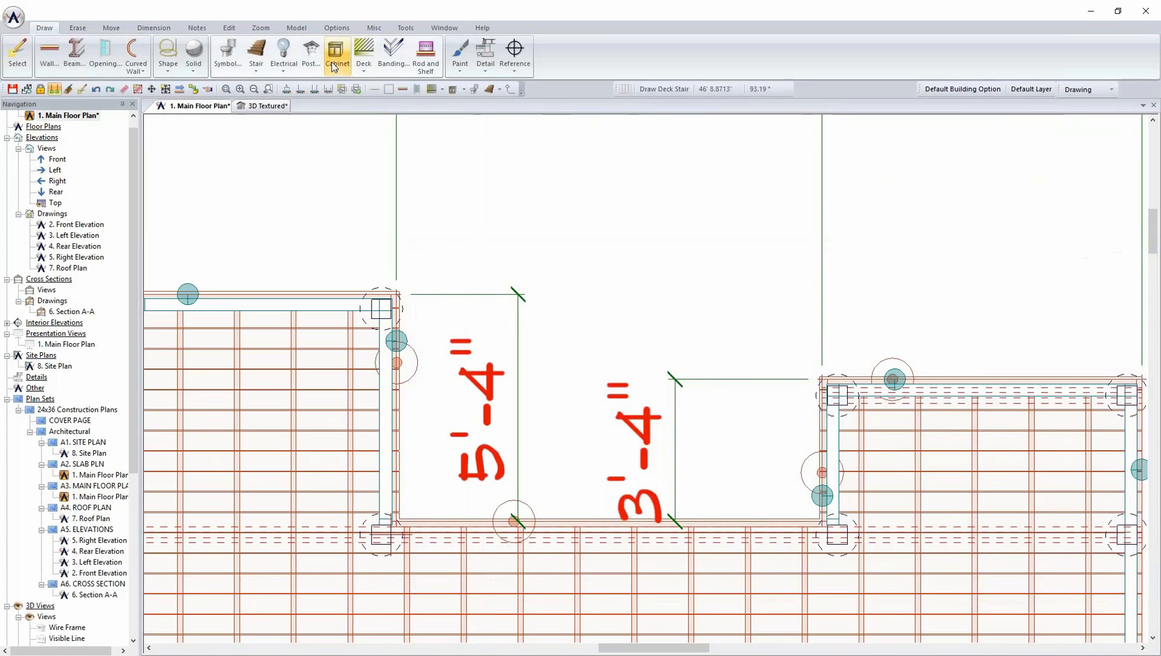
Sketch a straight deck stair 10' wide in the recess between the two deck projections, accept its settings and check it in 3D.
{"action": "left_click", "coordinate": [363, 64]}
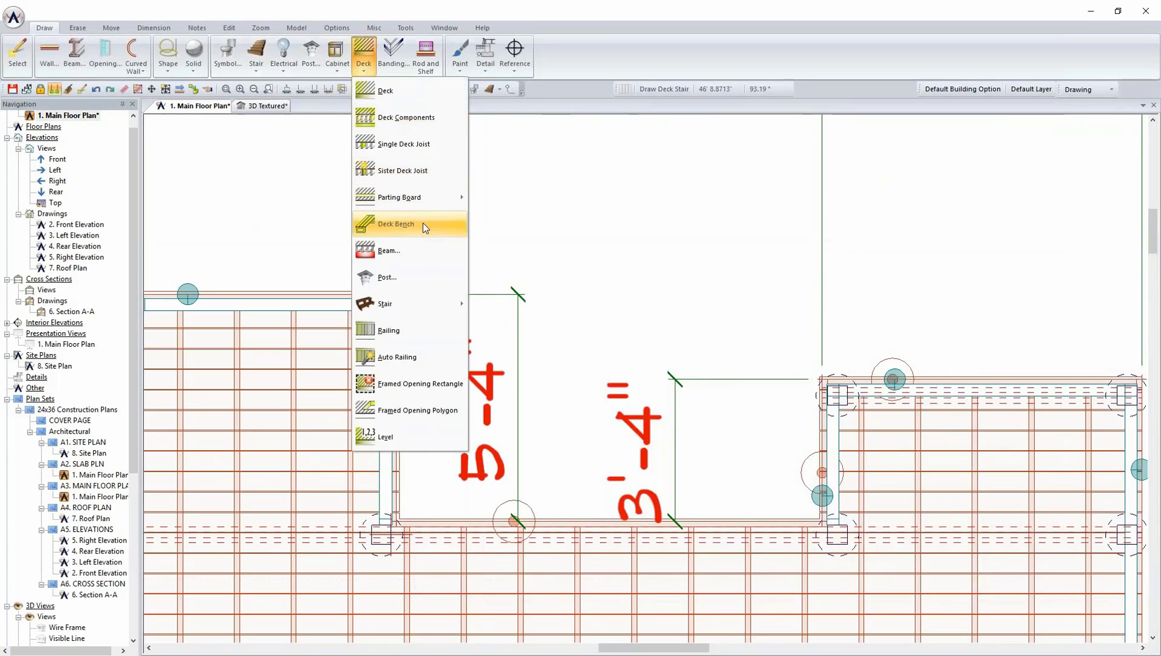
{"action": "mouse_move", "coordinate": [420, 311]}
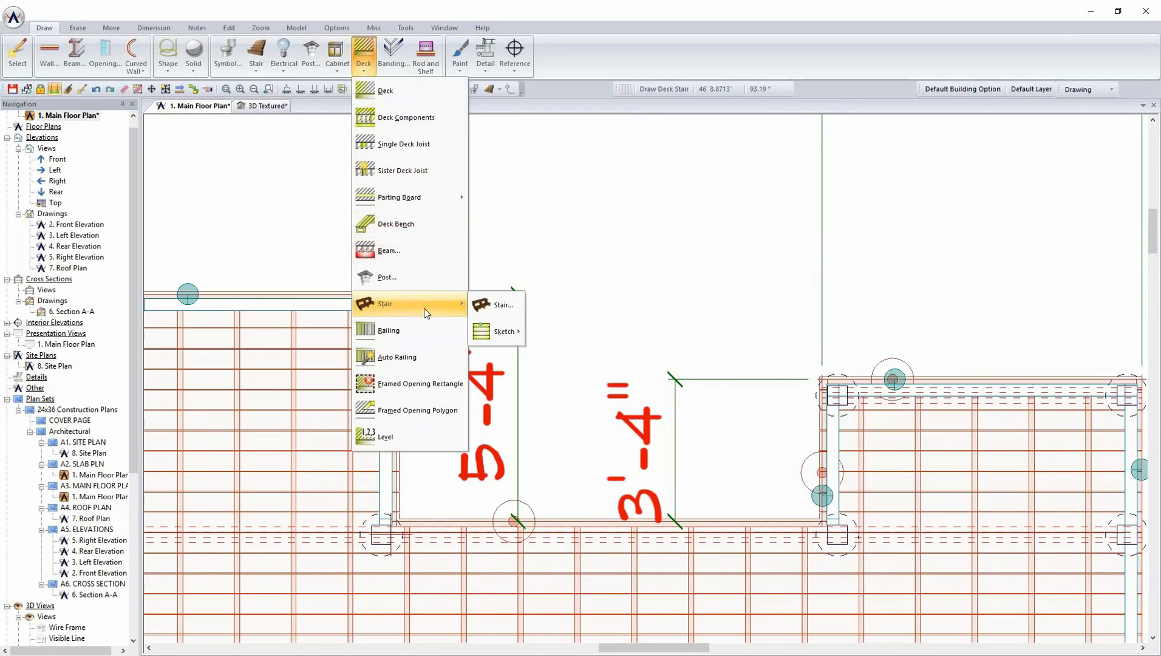
{"action": "mouse_move", "coordinate": [513, 333]}
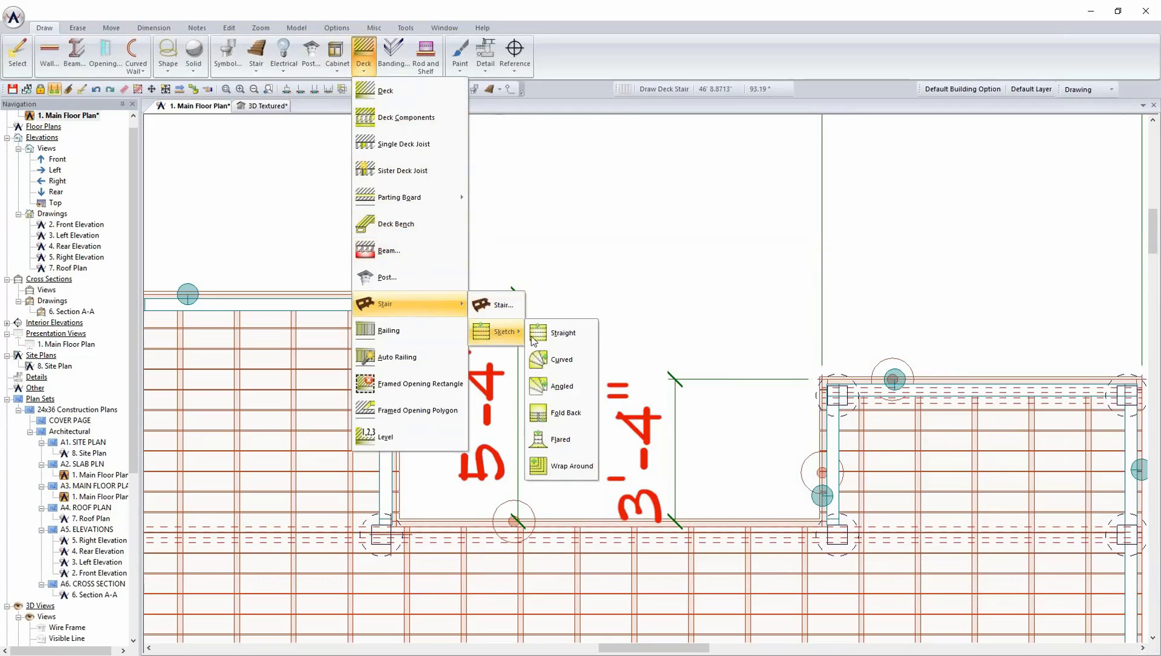
{"action": "left_click", "coordinate": [568, 335]}
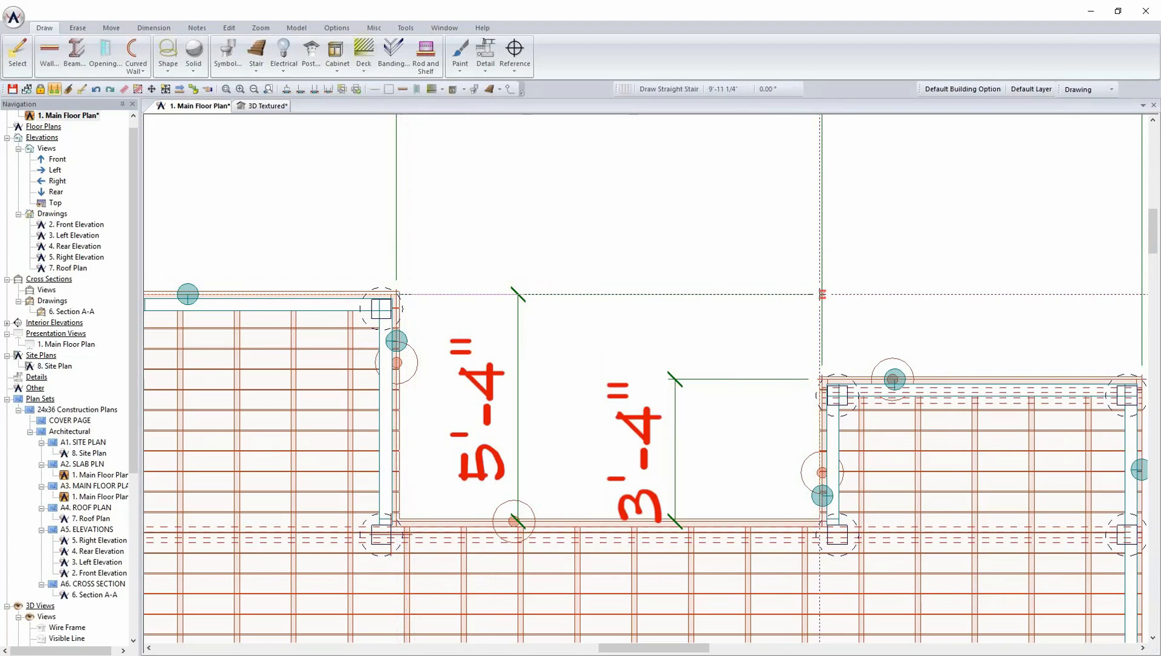
{"action": "left_click", "coordinate": [822, 294]}
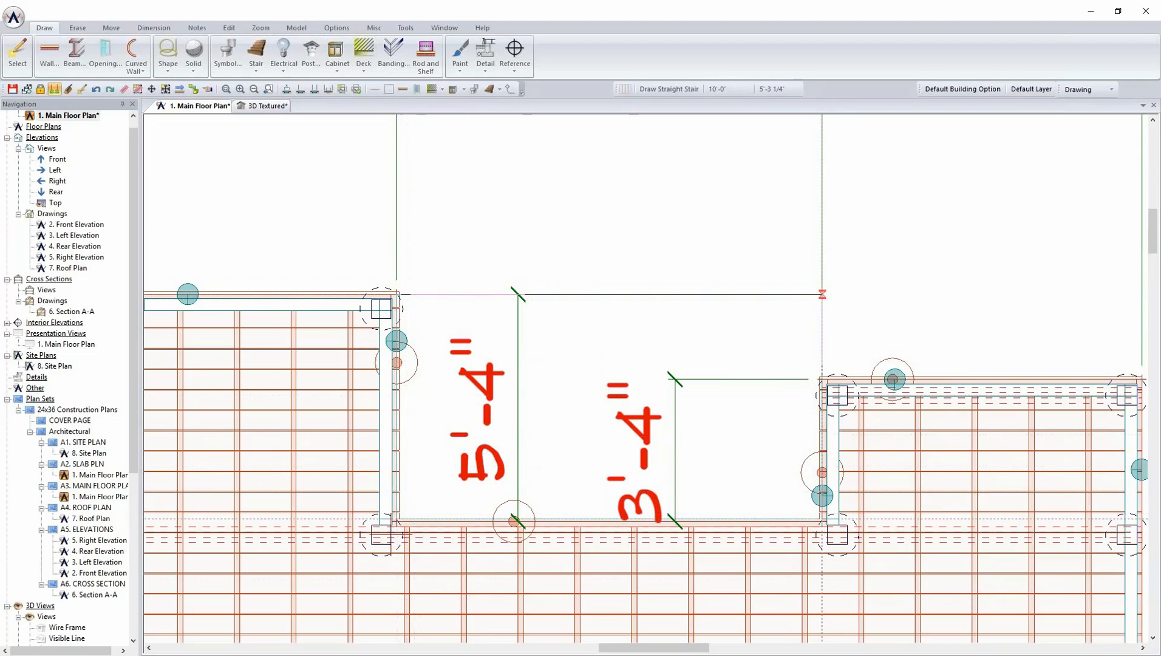
{"action": "left_click", "coordinate": [822, 521]}
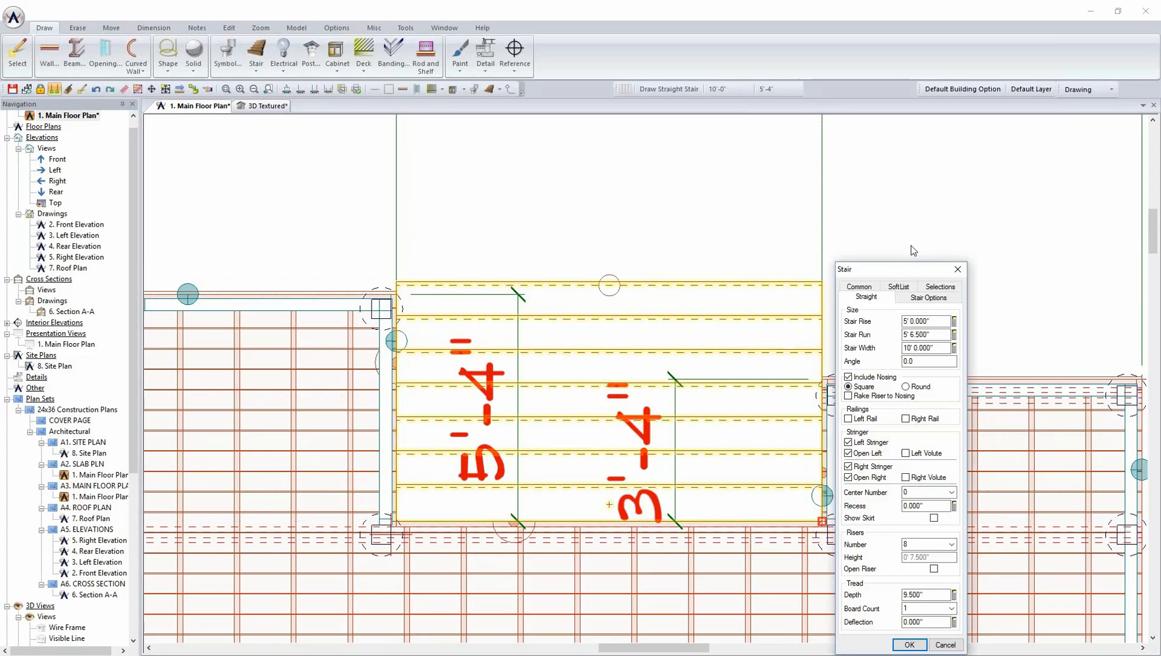
{"action": "left_click_drag", "start_coordinate": [894, 270], "coordinate": [232, 155]}
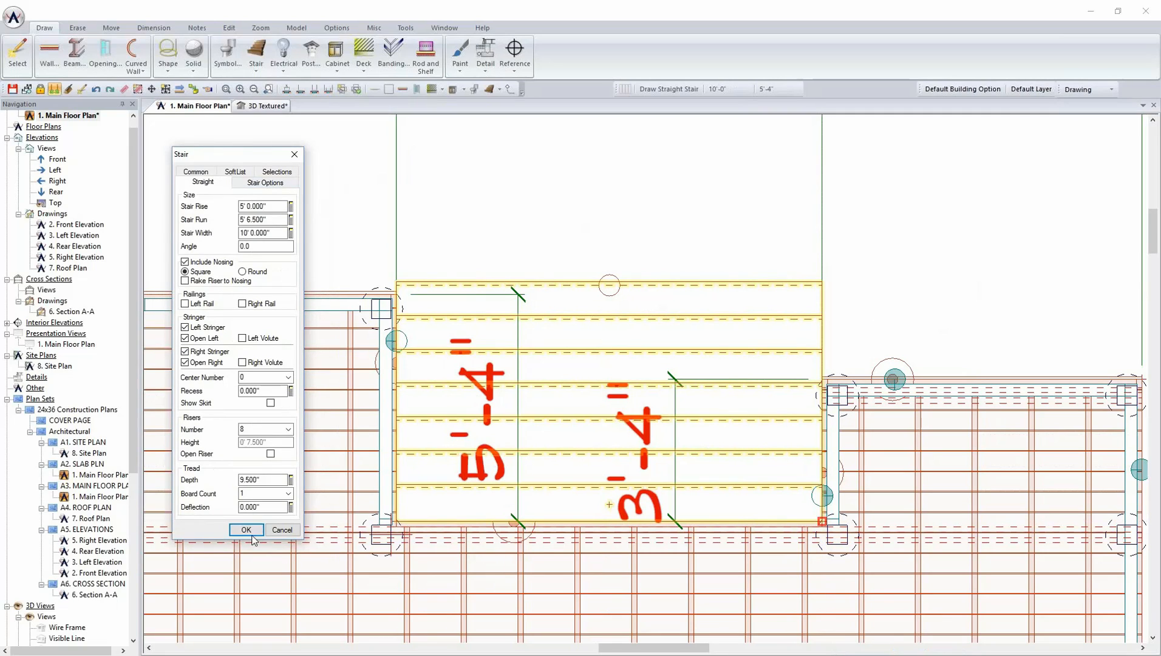
{"action": "left_click", "coordinate": [245, 530]}
{"action": "left_click", "coordinate": [260, 106]}
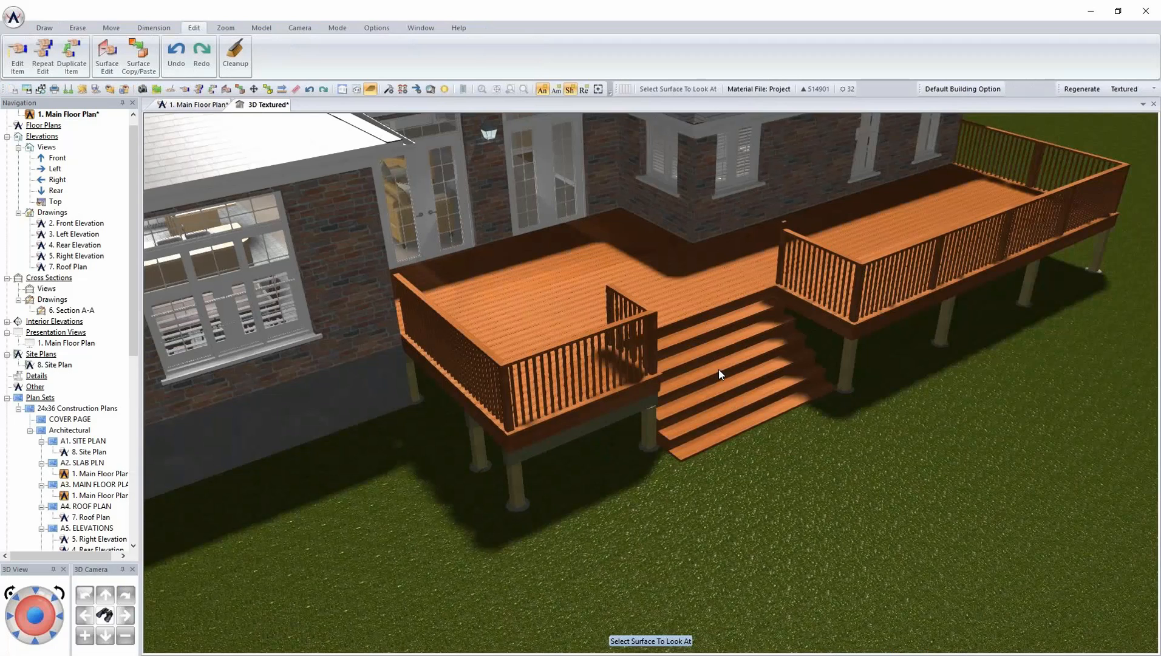
Examine the deck's joist, decking and elevation offset properties, closing them without changes.
{"action": "right_click", "coordinate": [825, 318]}
{"action": "left_click", "coordinate": [858, 350]}
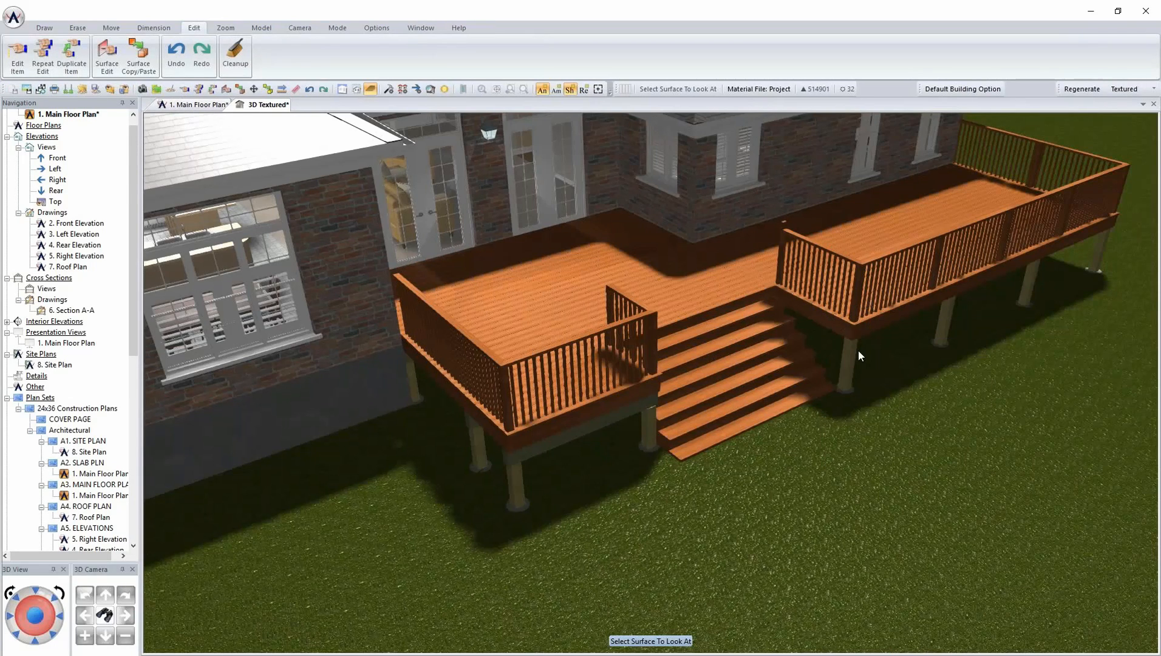
{"action": "left_click", "coordinate": [133, 101]}
{"action": "right_click", "coordinate": [520, 290]}
{"action": "left_click", "coordinate": [554, 315]}
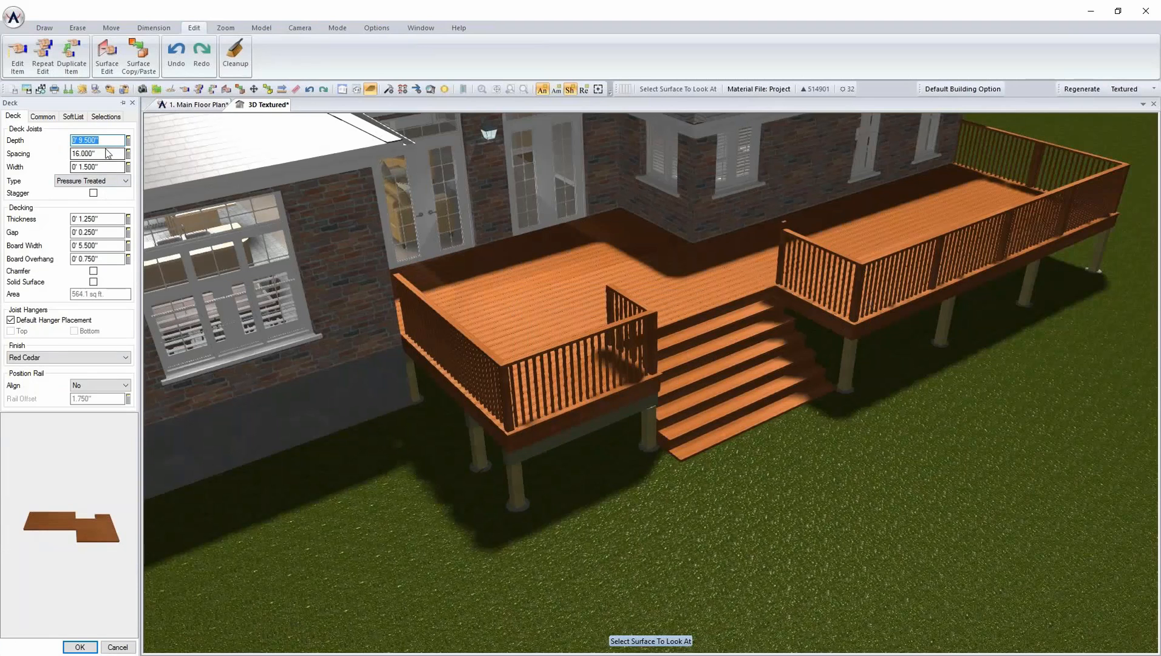
{"action": "left_click", "coordinate": [43, 116]}
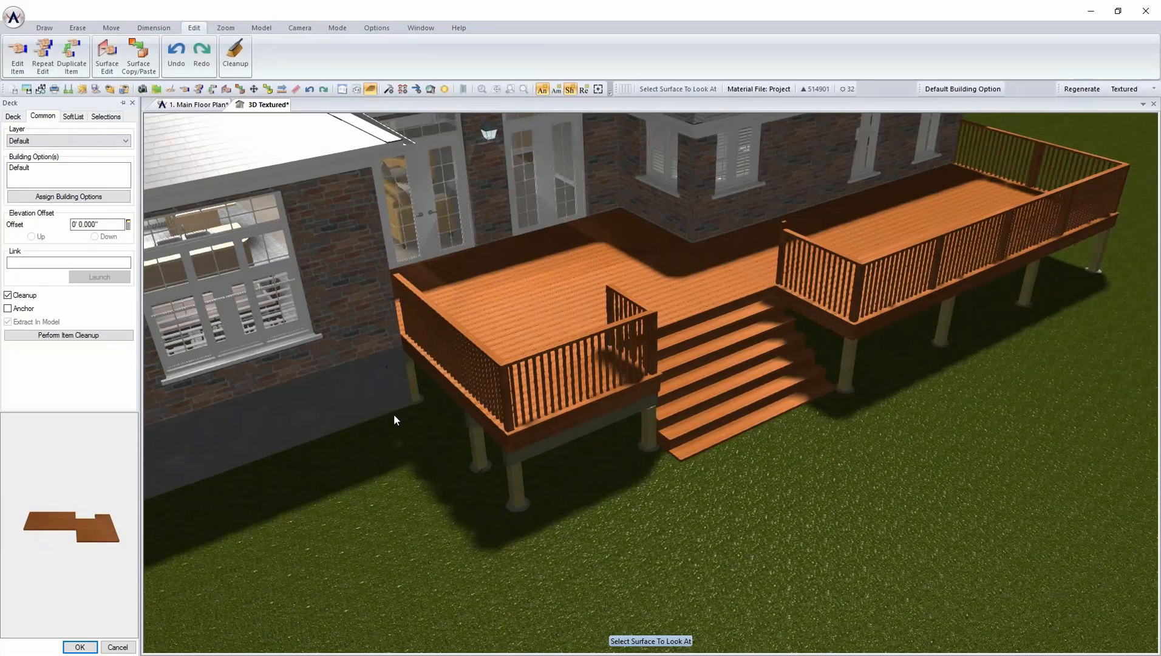
{"action": "left_click", "coordinate": [125, 645]}
Set the rise of the deck stair between the projections to 3' 9".
{"action": "right_click", "coordinate": [726, 366]}
{"action": "left_click", "coordinate": [761, 391]}
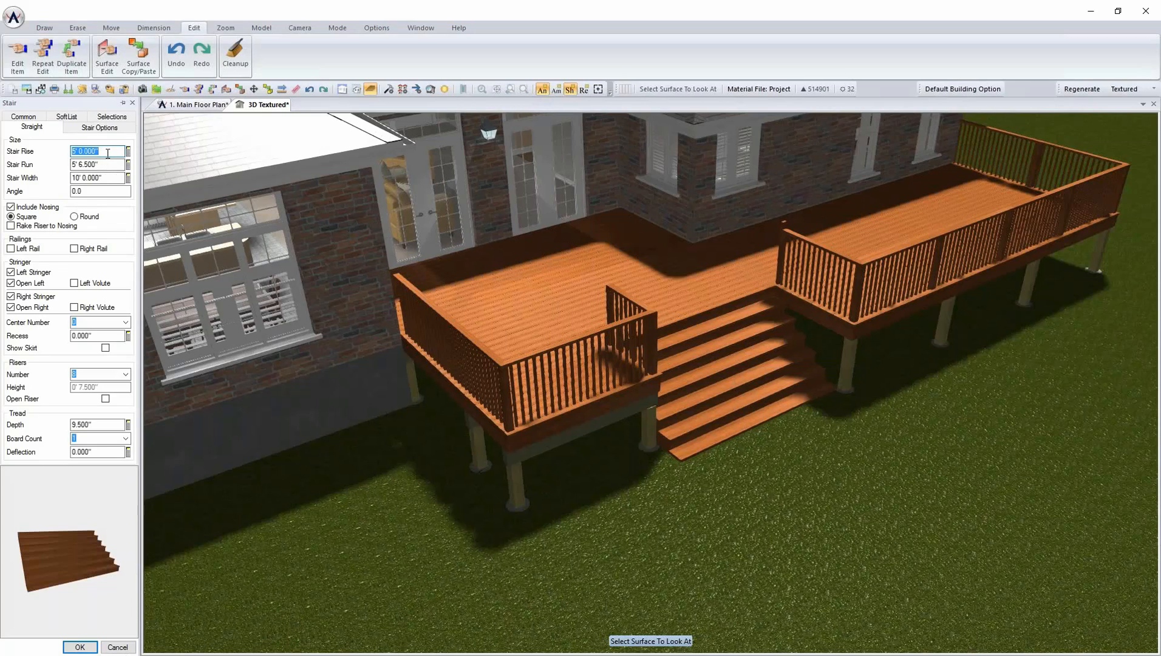
{"action": "type", "text": "3"}
{"action": "key", "text": "Return"}
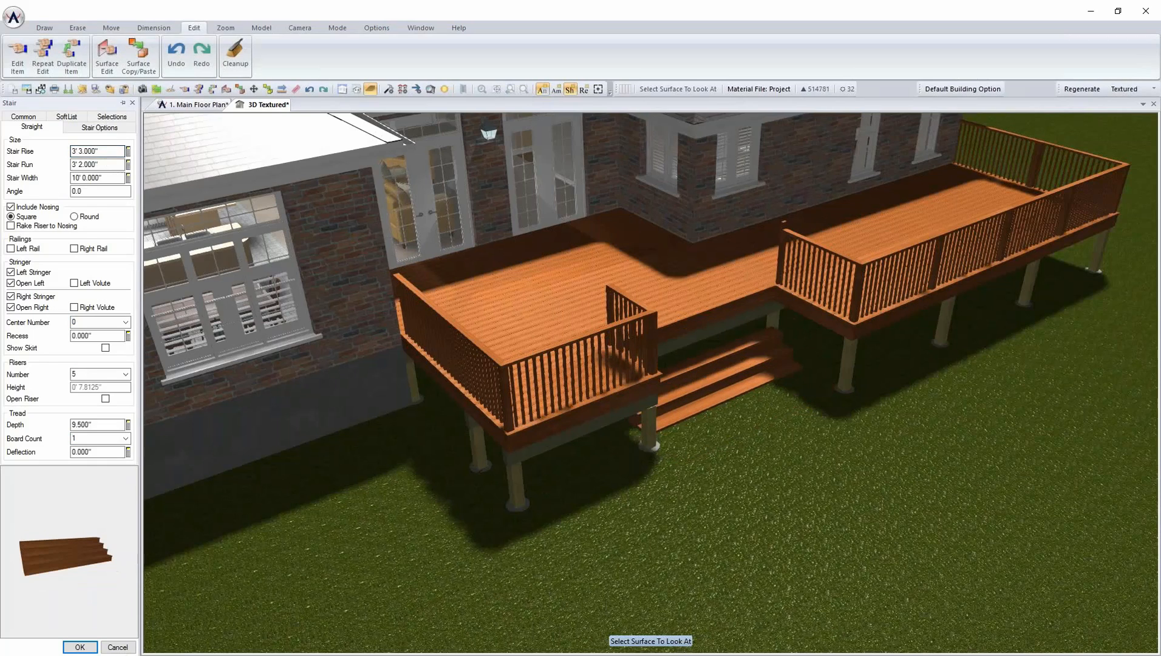
{"action": "type", "text": "3'9"}
{"action": "key", "text": "Return"}
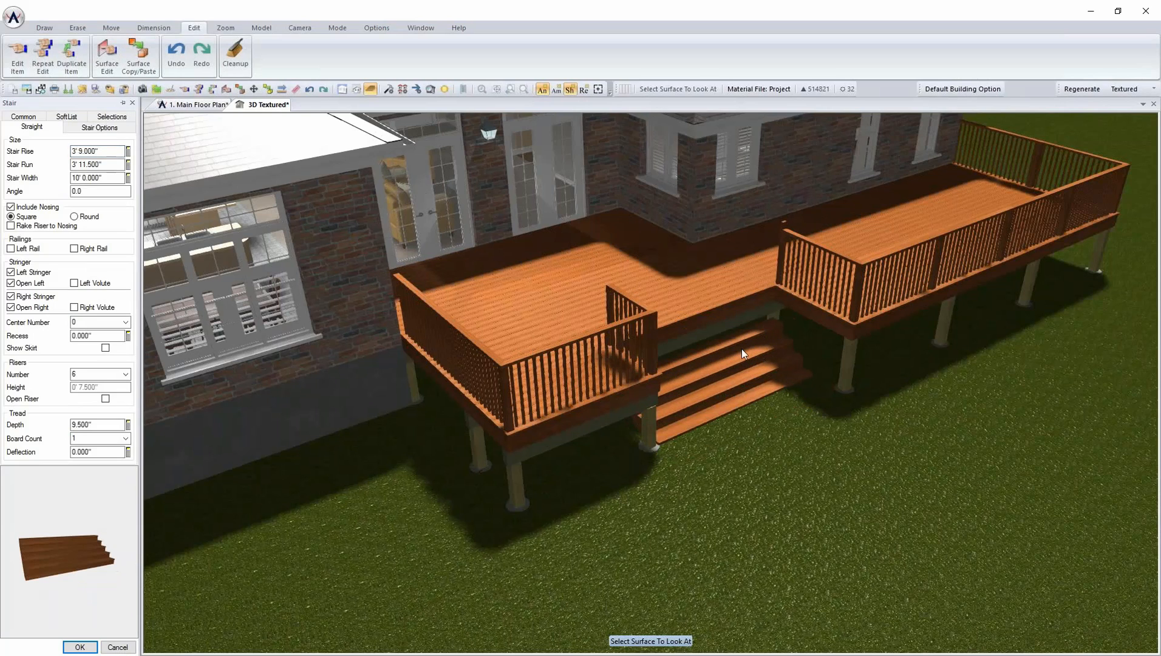
Turn off automatic cleanup for the stair and set its downward elevation offset to 2' 10.25".
{"action": "left_click", "coordinate": [104, 127]}
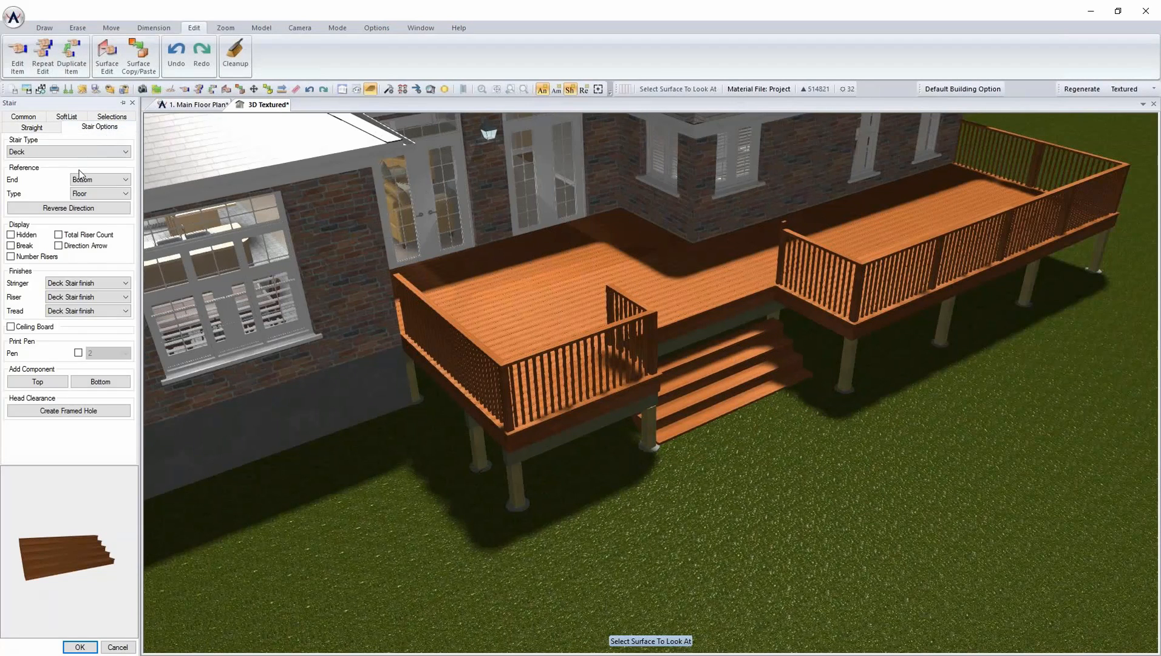
{"action": "left_click", "coordinate": [31, 127]}
{"action": "left_click", "coordinate": [24, 116]}
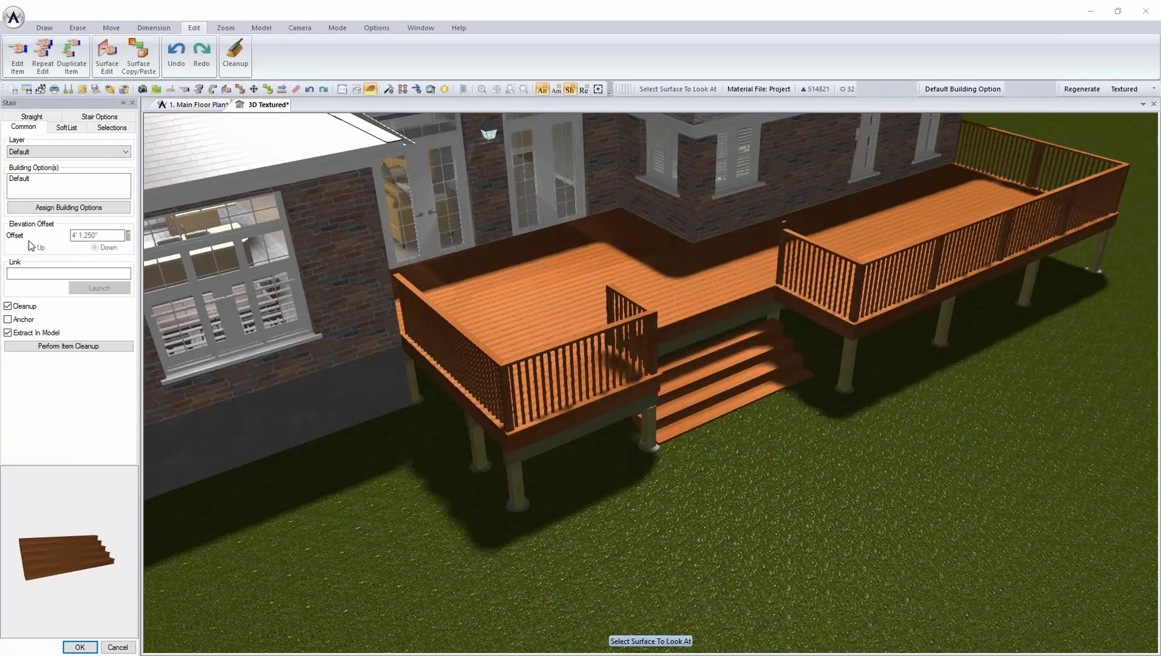
{"action": "left_click", "coordinate": [18, 306]}
{"action": "left_click", "coordinate": [8, 306]}
{"action": "left_click", "coordinate": [106, 235]}
{"action": "type", "text": "2'10.25"}
{"action": "key", "text": "Return"}
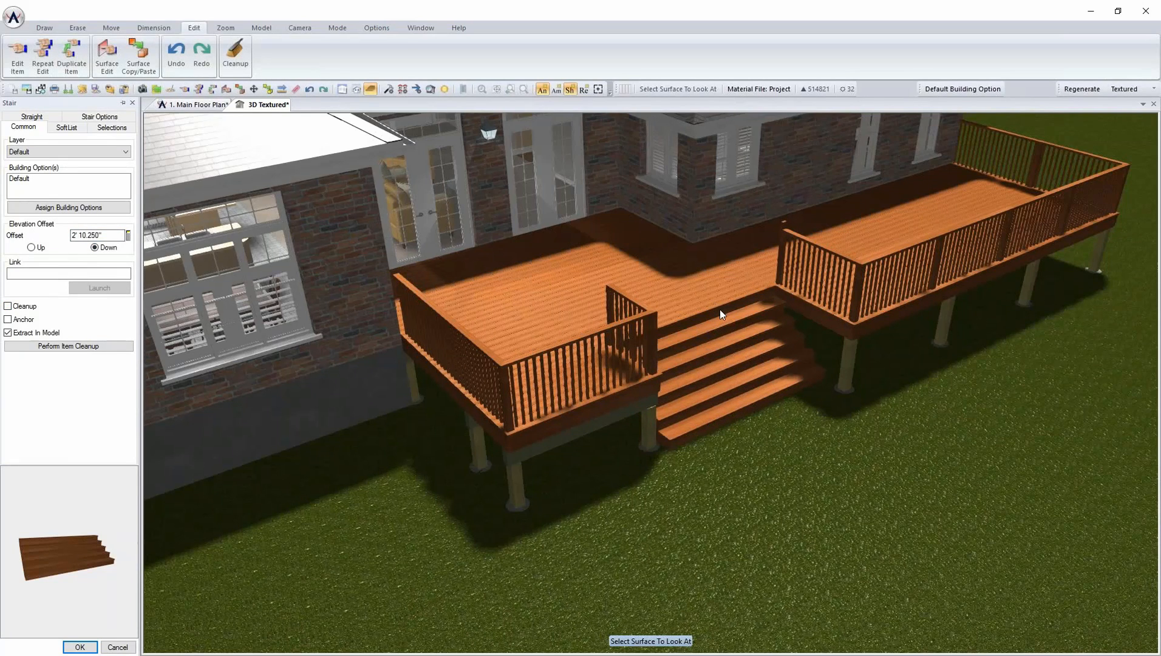
Add left and right railings to the deck stair.
{"action": "left_click", "coordinate": [32, 116]}
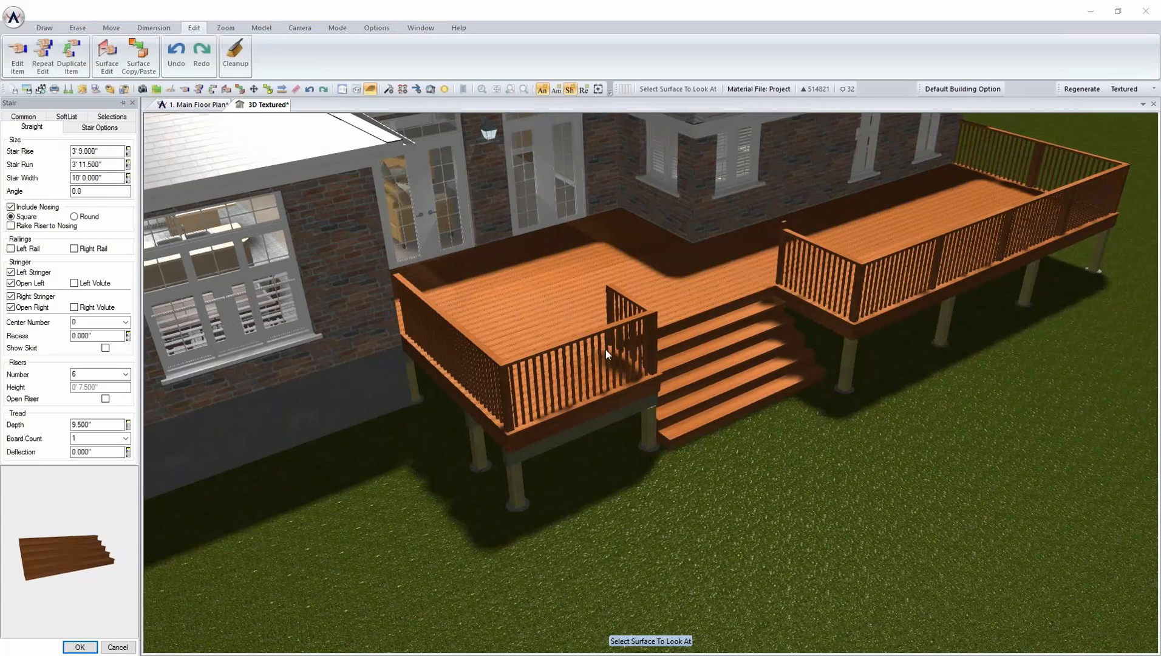
{"action": "left_click", "coordinate": [29, 250]}
{"action": "left_click", "coordinate": [93, 250]}
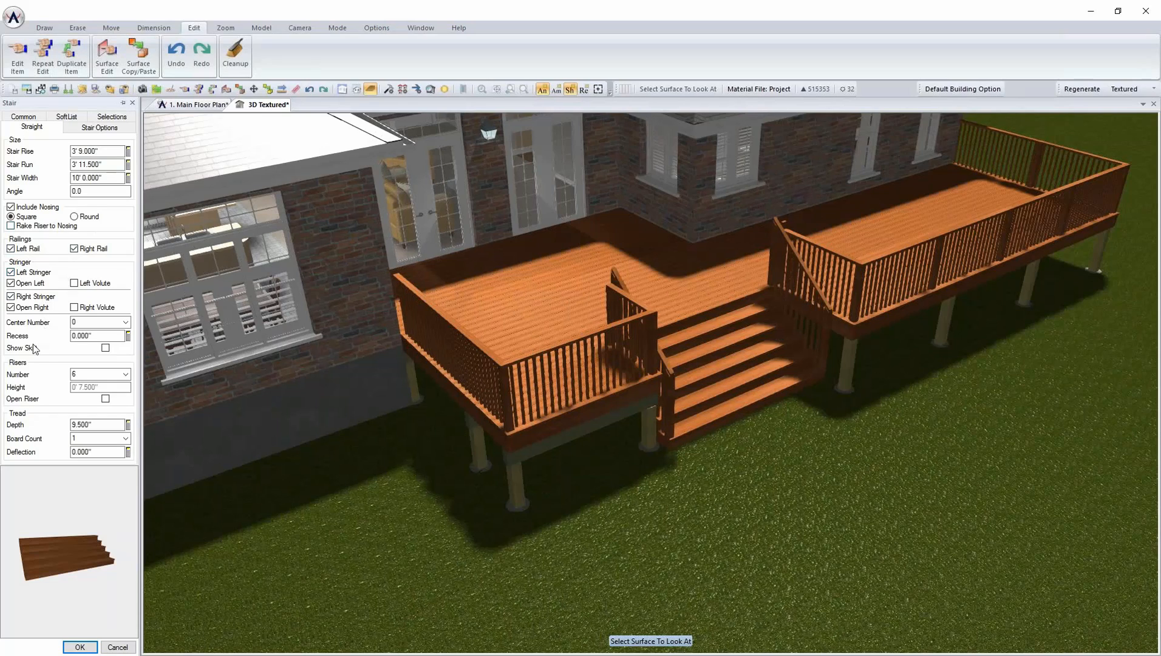
Try open risers on the deck stair and check their look from a low view in front of the deck.
{"action": "double_click", "coordinate": [82, 375]}
{"action": "double_click", "coordinate": [109, 151]}
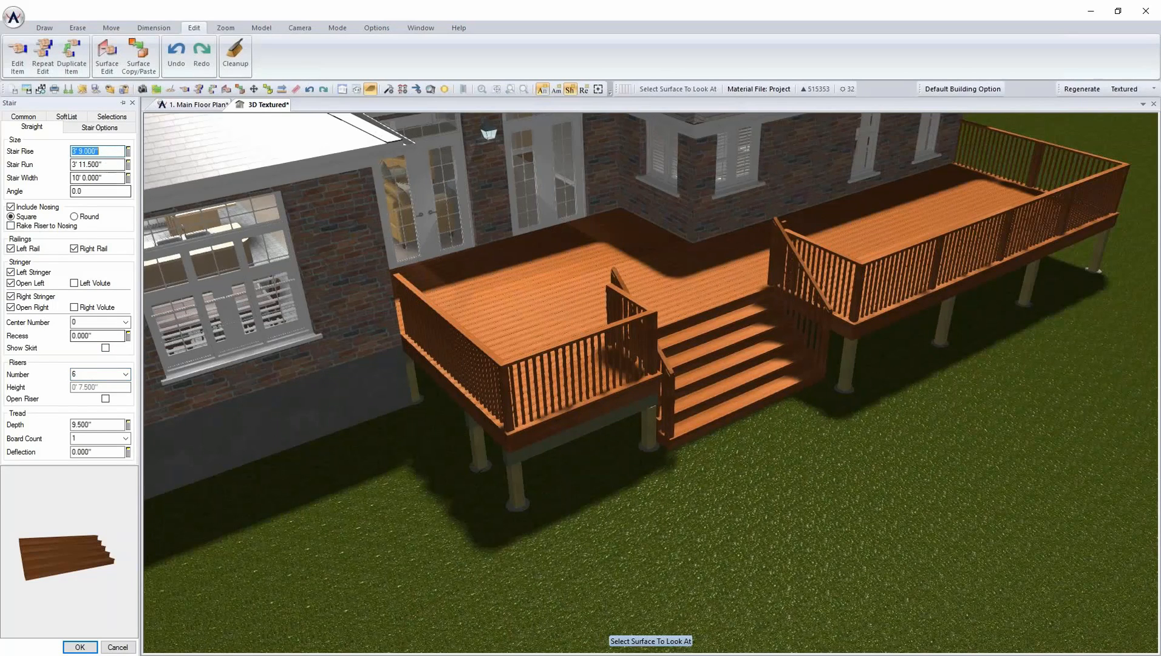
{"action": "double_click", "coordinate": [88, 374]}
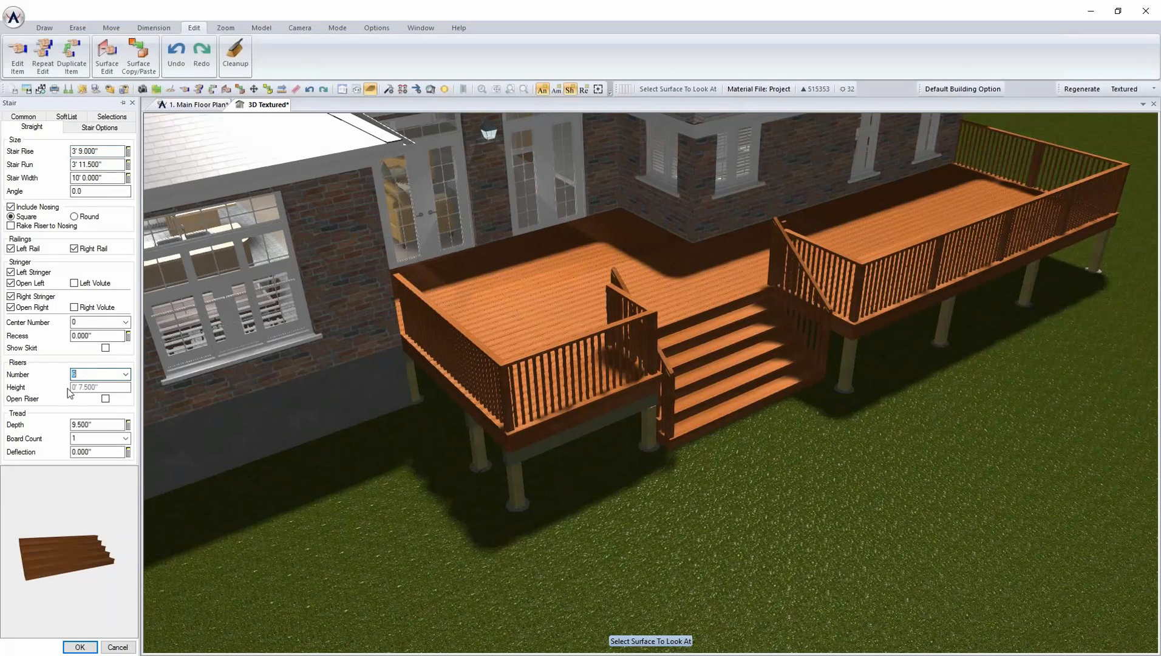
{"action": "left_click", "coordinate": [105, 398]}
{"action": "middle_click_drag", "start_coordinate": [803, 357], "coordinate": [534, 338]}
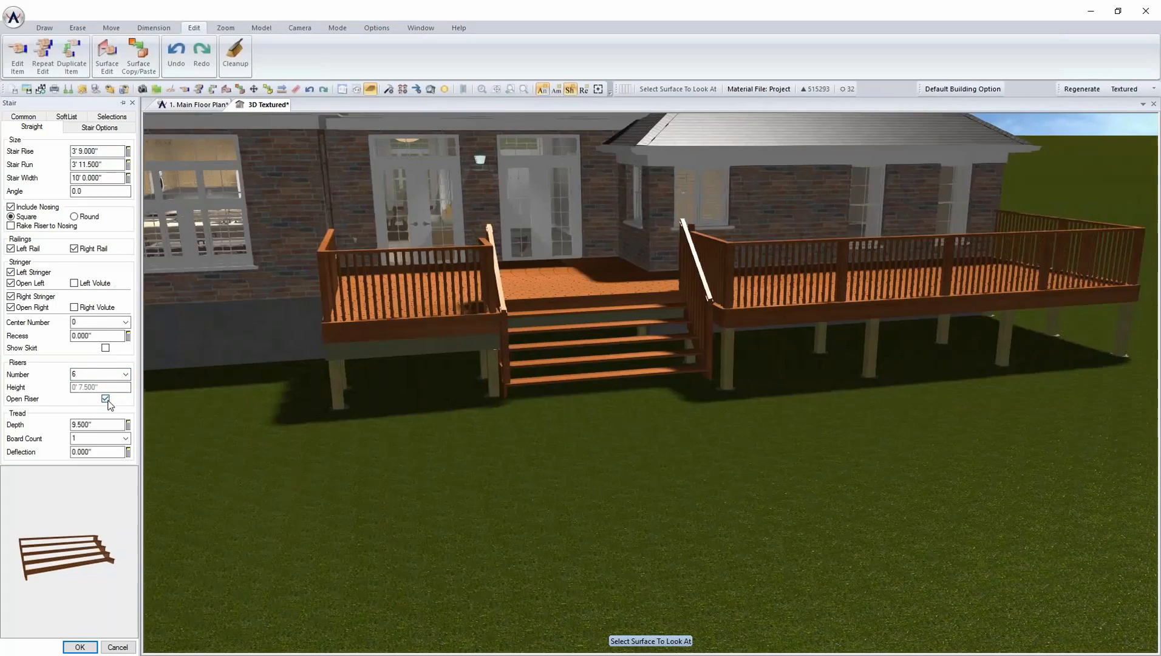
{"action": "left_click", "coordinate": [105, 398]}
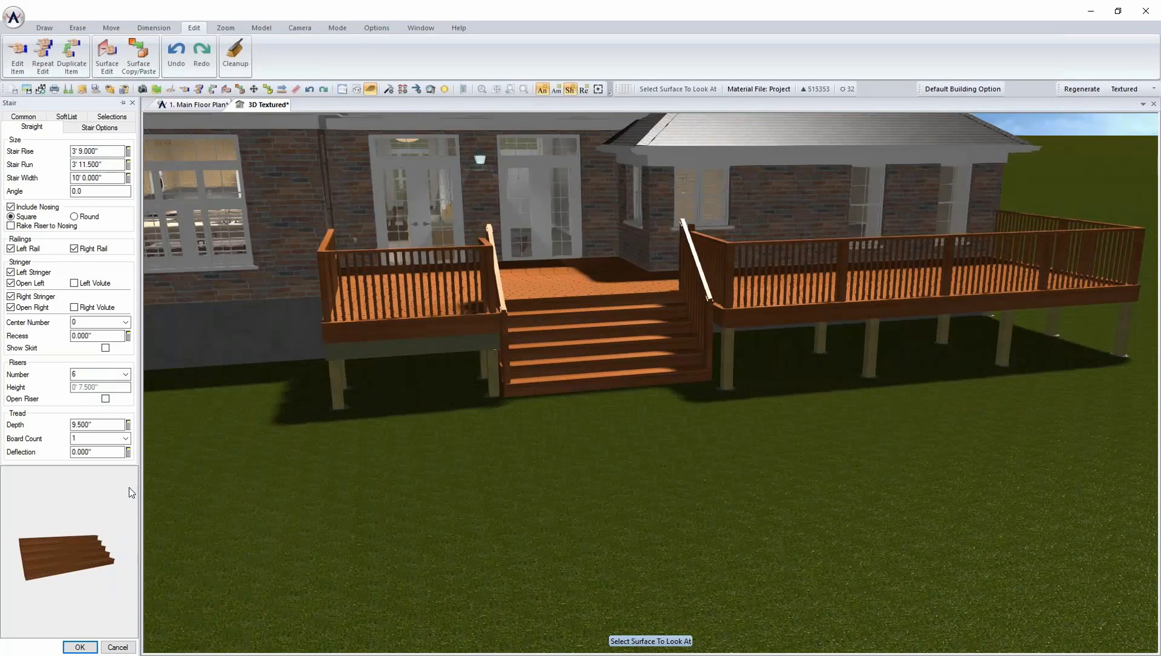
Increase the board count of the stair treads and apply the stair changes.
{"action": "left_click", "coordinate": [125, 438]}
{"action": "left_click", "coordinate": [121, 458]}
{"action": "left_click", "coordinate": [80, 647]}
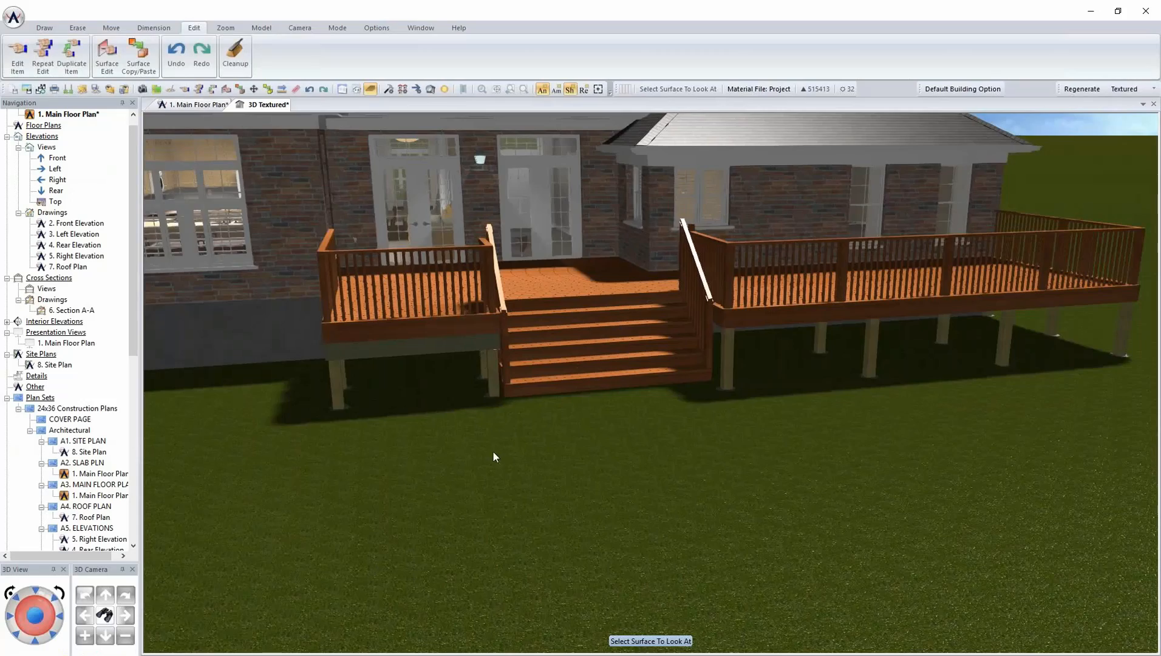
Give the stair railing beside the longer deck projection custom end-post heights, setting the top post height to 4'.
{"action": "left_click", "coordinate": [579, 377]}
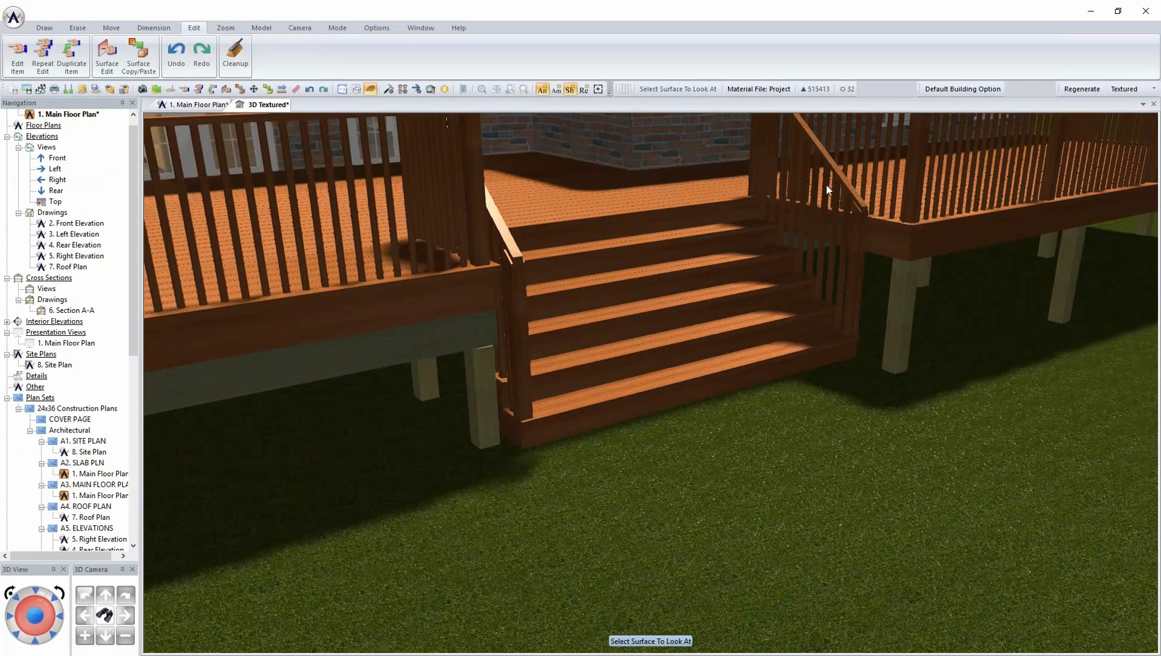
{"action": "right_click", "coordinate": [863, 219]}
{"action": "left_click", "coordinate": [890, 249]}
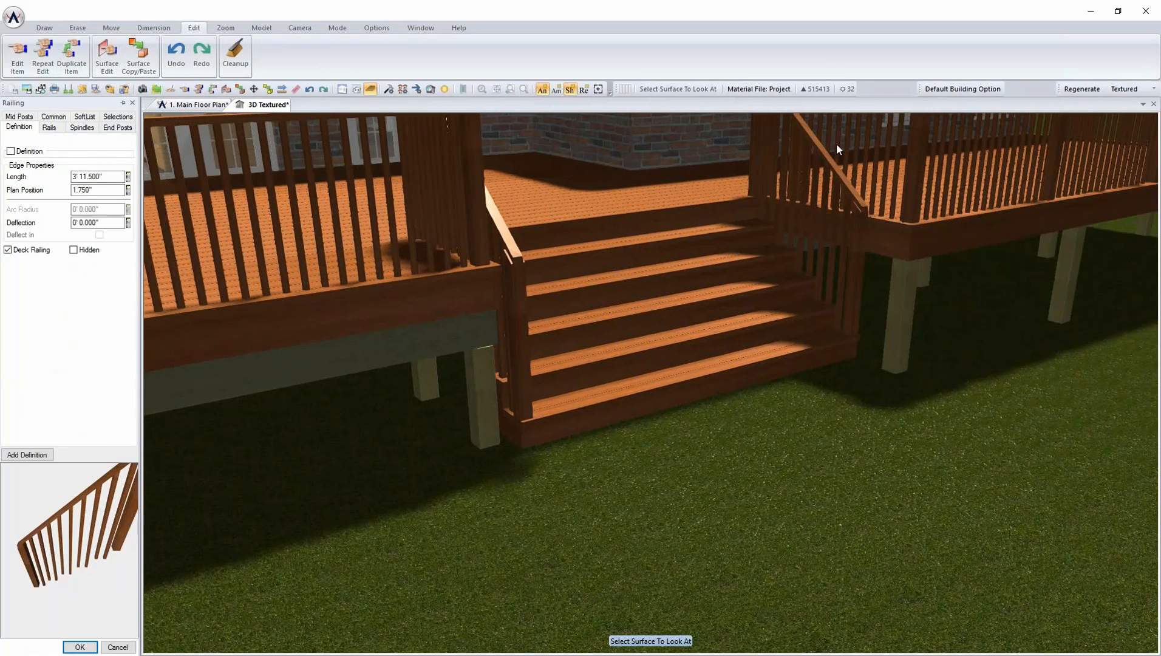
{"action": "left_click", "coordinate": [115, 130]}
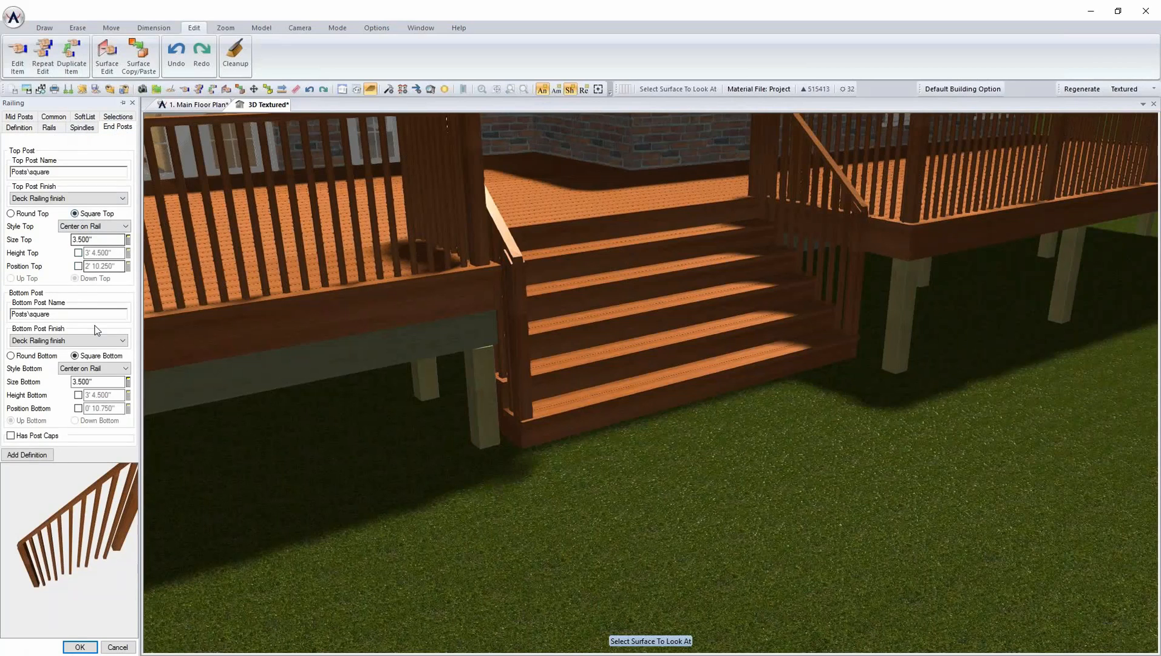
{"action": "left_click", "coordinate": [78, 395]}
{"action": "left_click", "coordinate": [78, 253]}
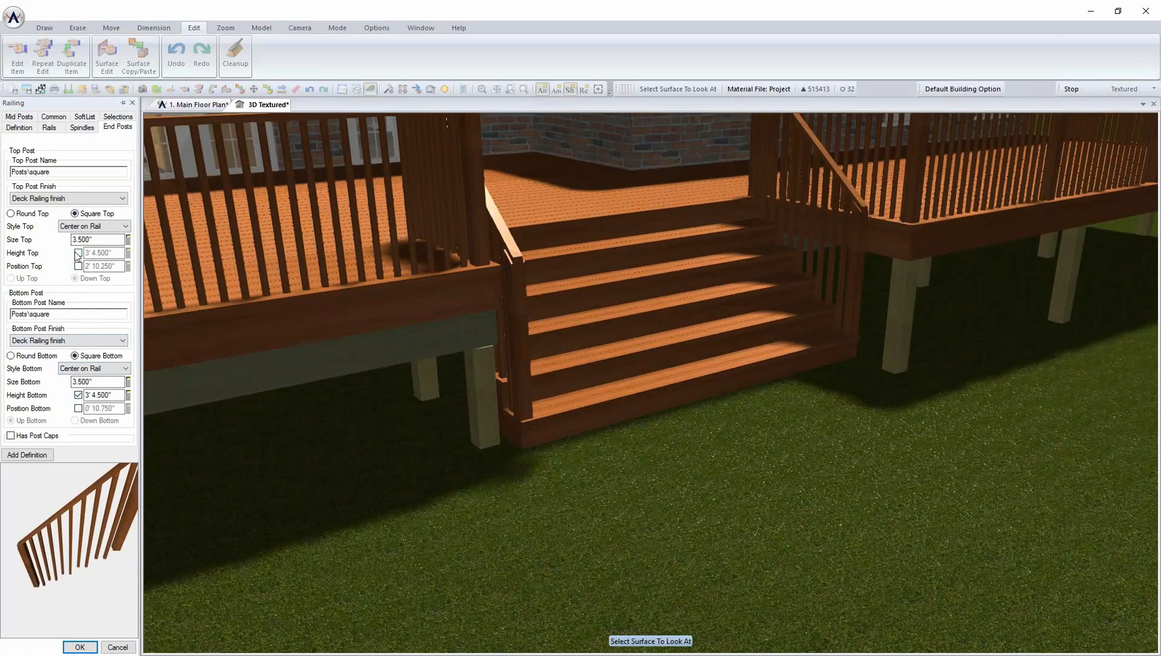
{"action": "left_click_drag", "start_coordinate": [86, 253], "coordinate": [117, 254]}
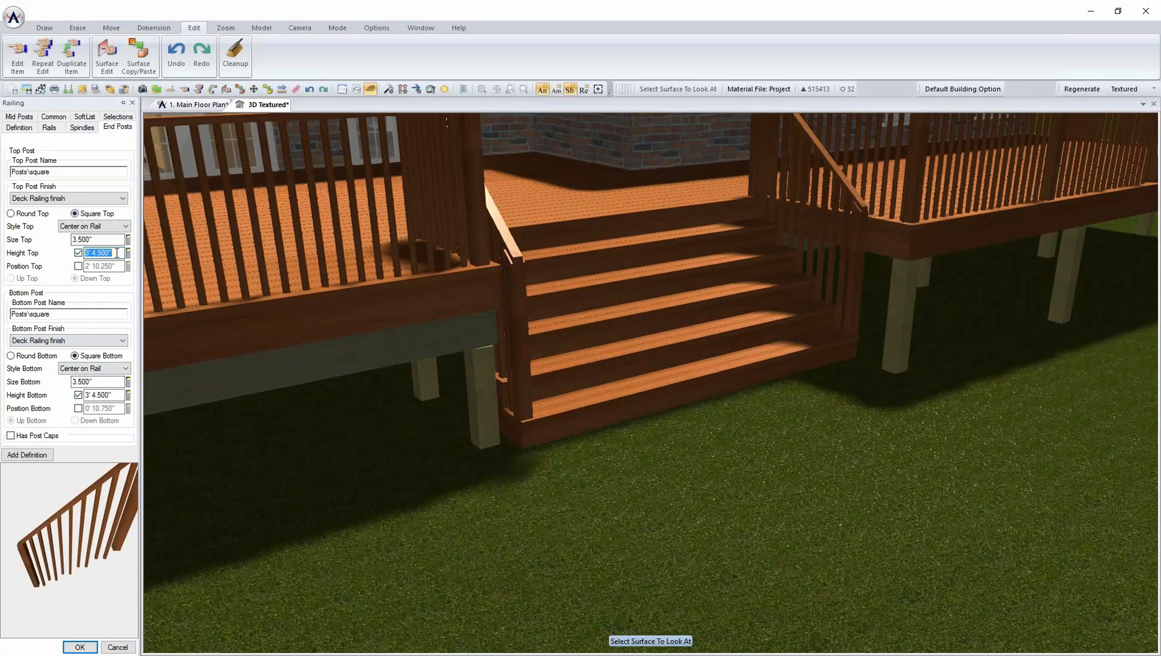
{"action": "type", "text": "4"}
Set the same stair railing's bottom post height to 4' and apply the railing changes.
{"action": "left_click_drag", "start_coordinate": [86, 394], "coordinate": [118, 395]}
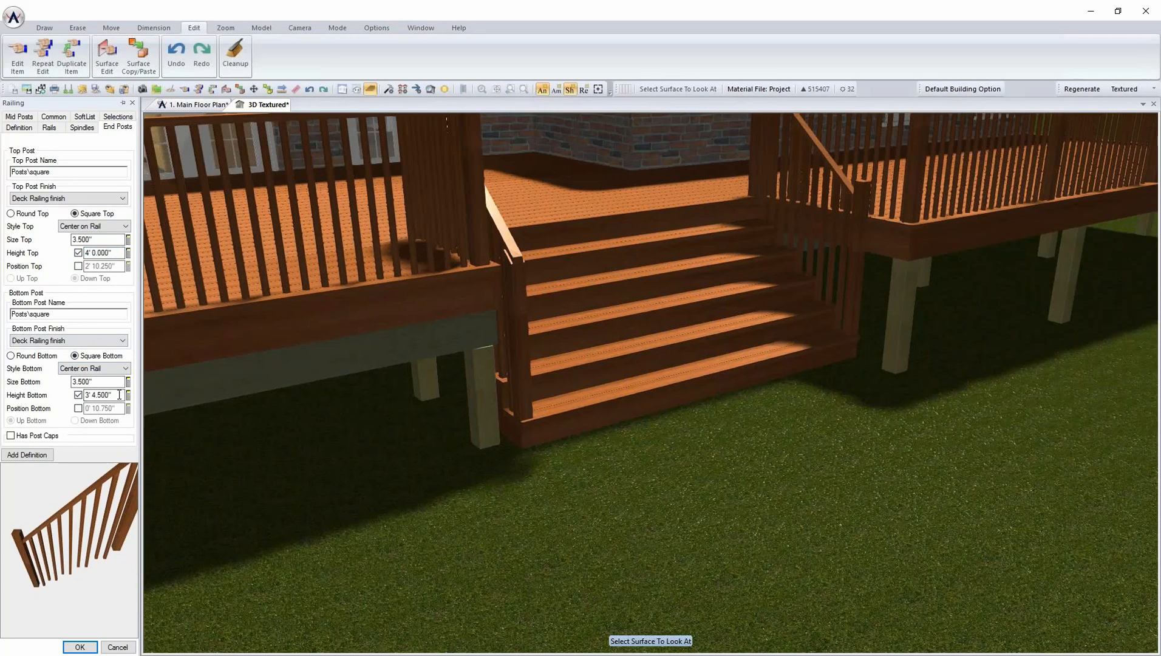
{"action": "type", "text": "4"}
{"action": "key", "text": "Tab"}
{"action": "key", "text": "Tab"}
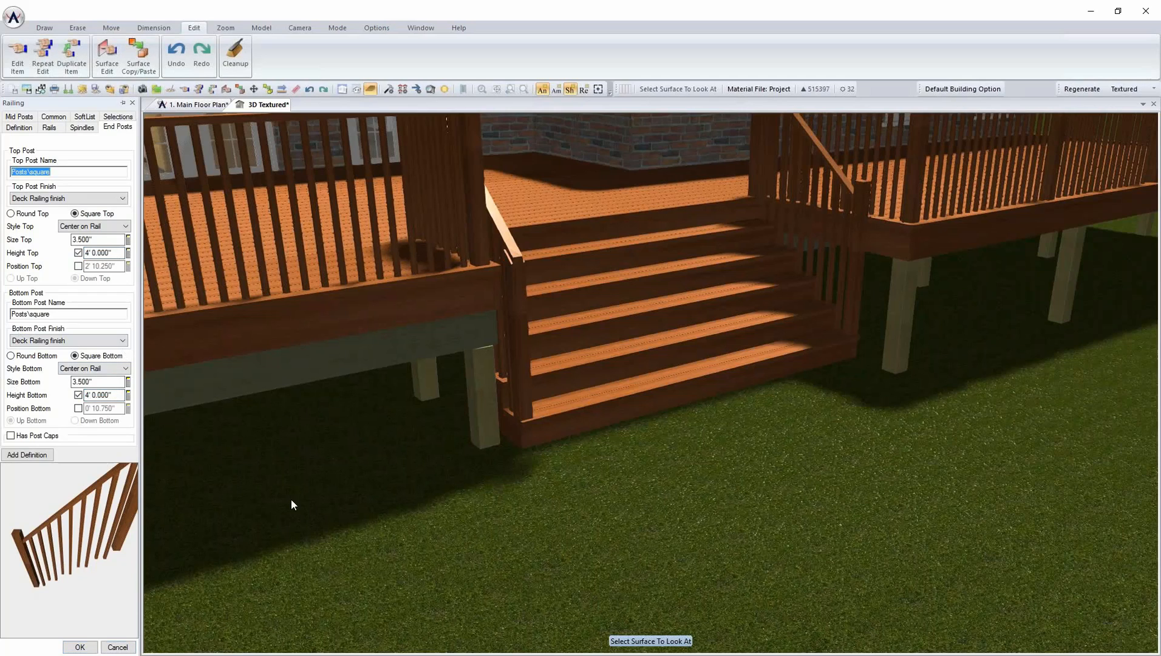
{"action": "left_click", "coordinate": [83, 647]}
Try the plateau post cap 6x6in on the end posts of the stair railing beside the longer deck projection.
{"action": "key", "text": "Up"}
{"action": "key", "text": "Up"}
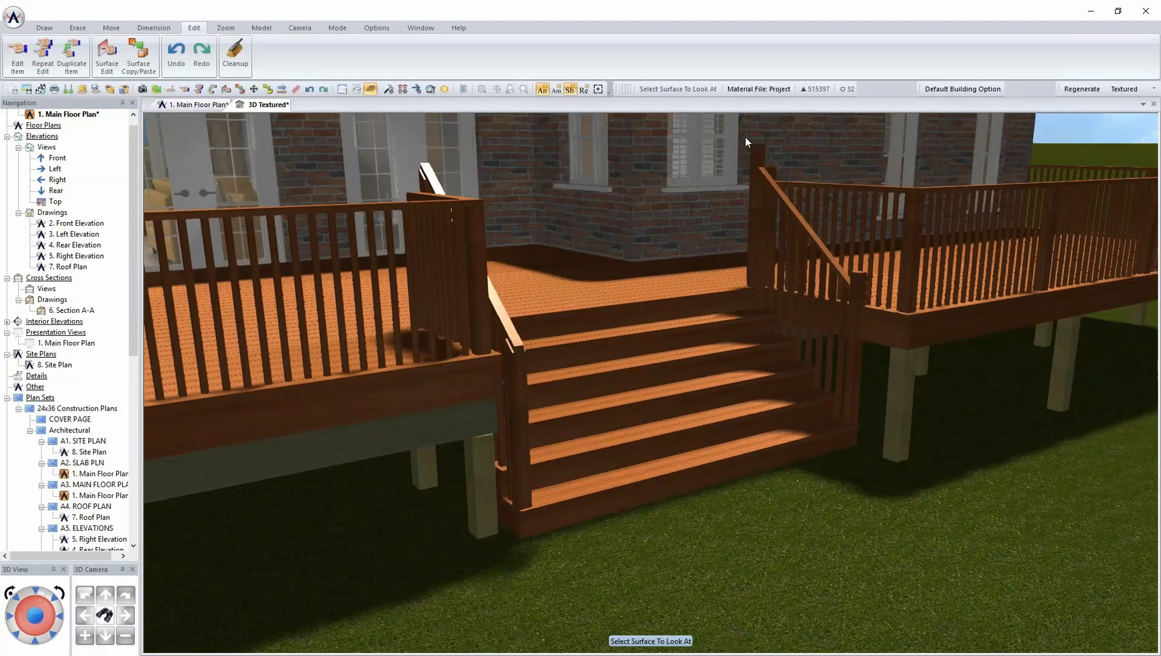
{"action": "right_click", "coordinate": [862, 301]}
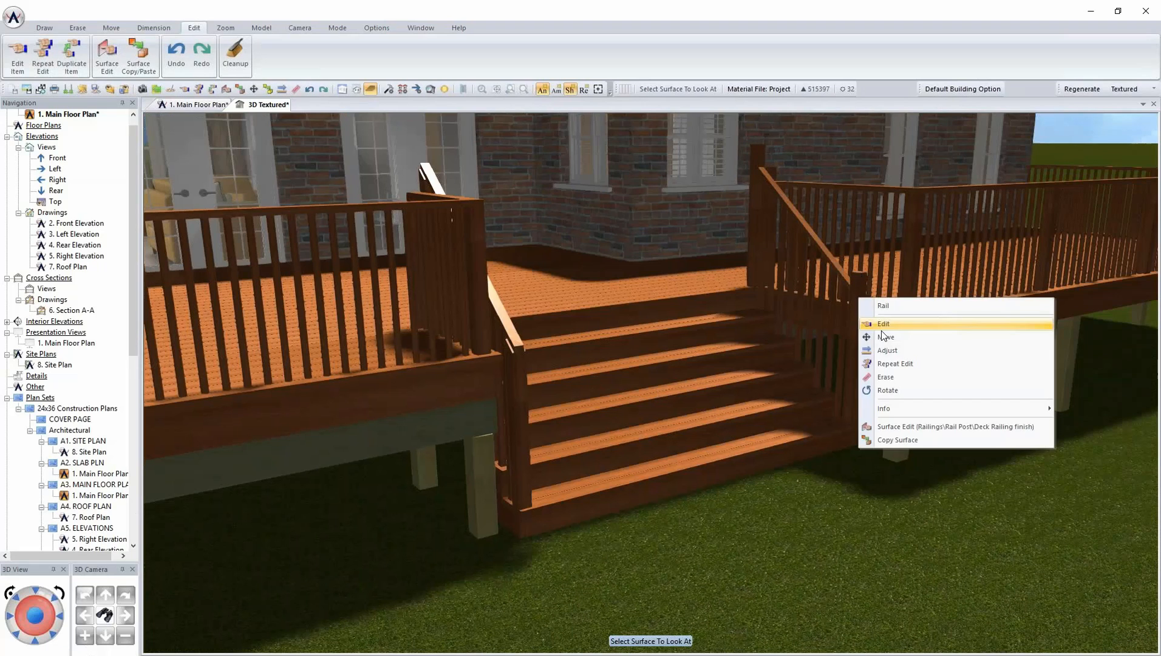
{"action": "left_click", "coordinate": [900, 323]}
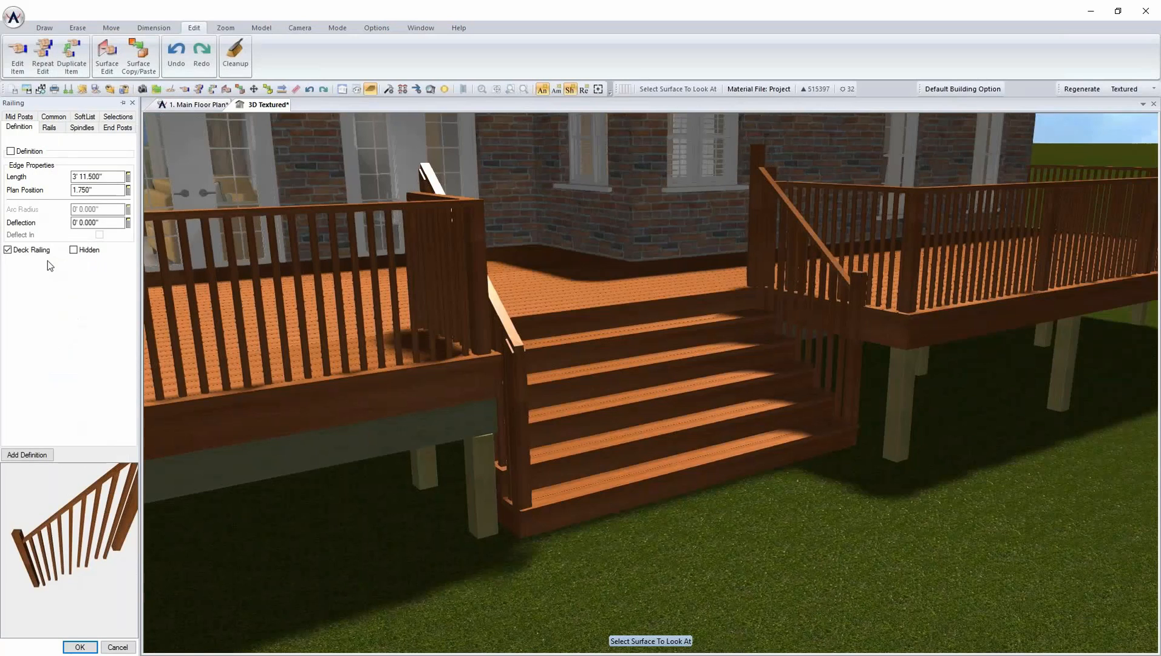
{"action": "left_click", "coordinate": [117, 129]}
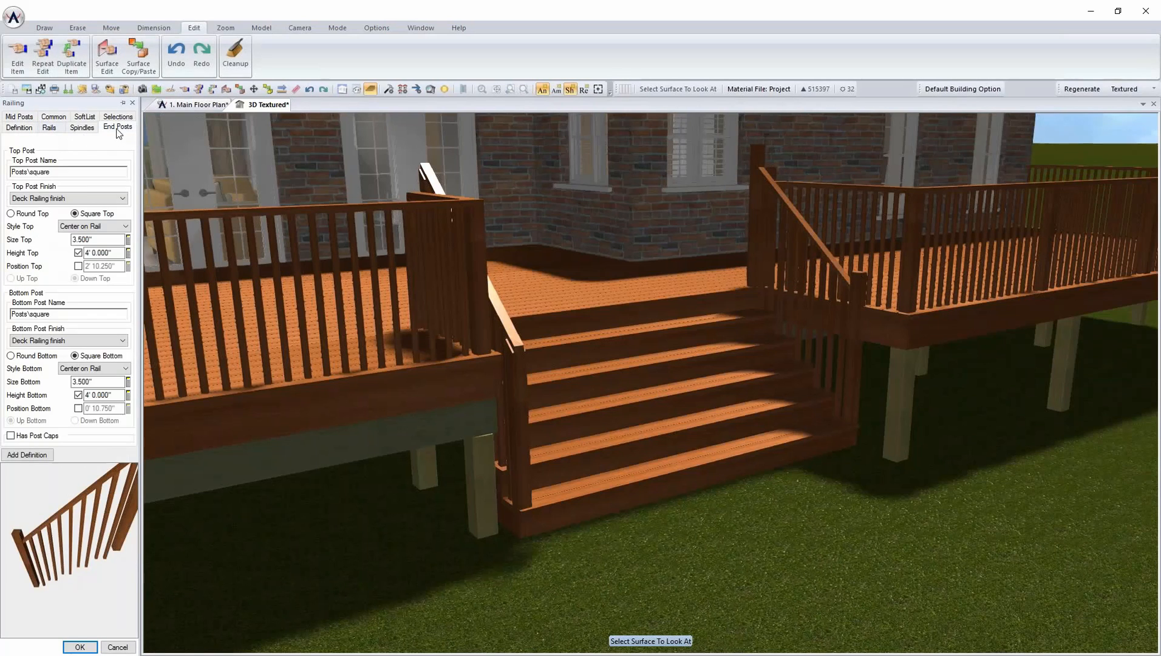
{"action": "left_click", "coordinate": [22, 436]}
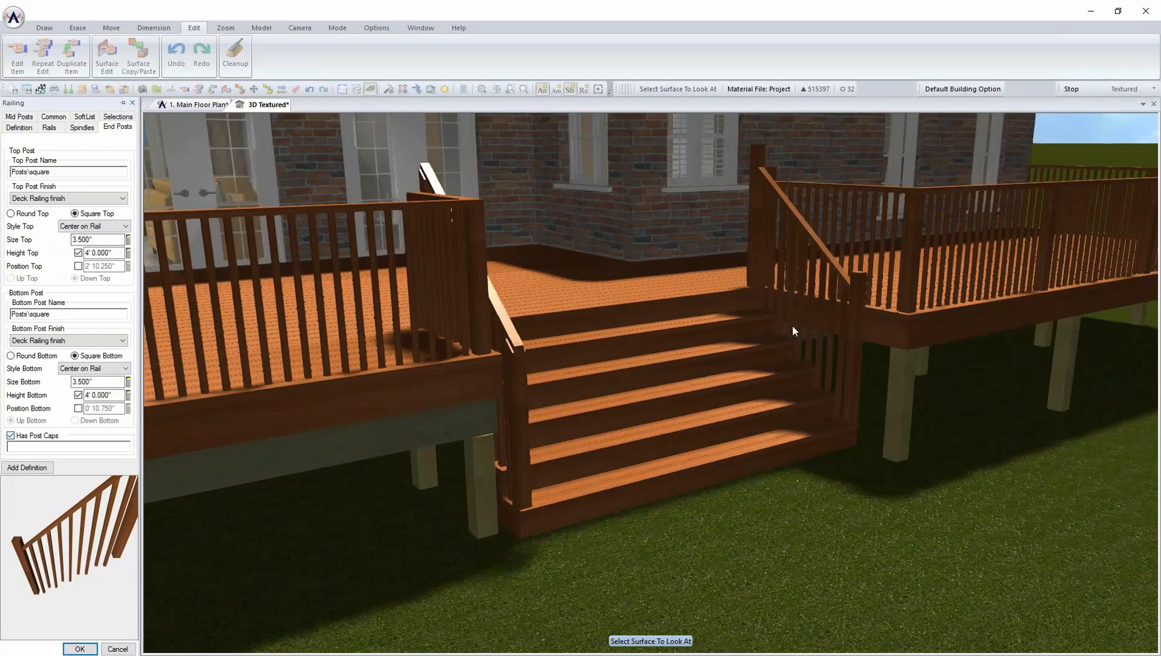
{"action": "left_click", "coordinate": [69, 446]}
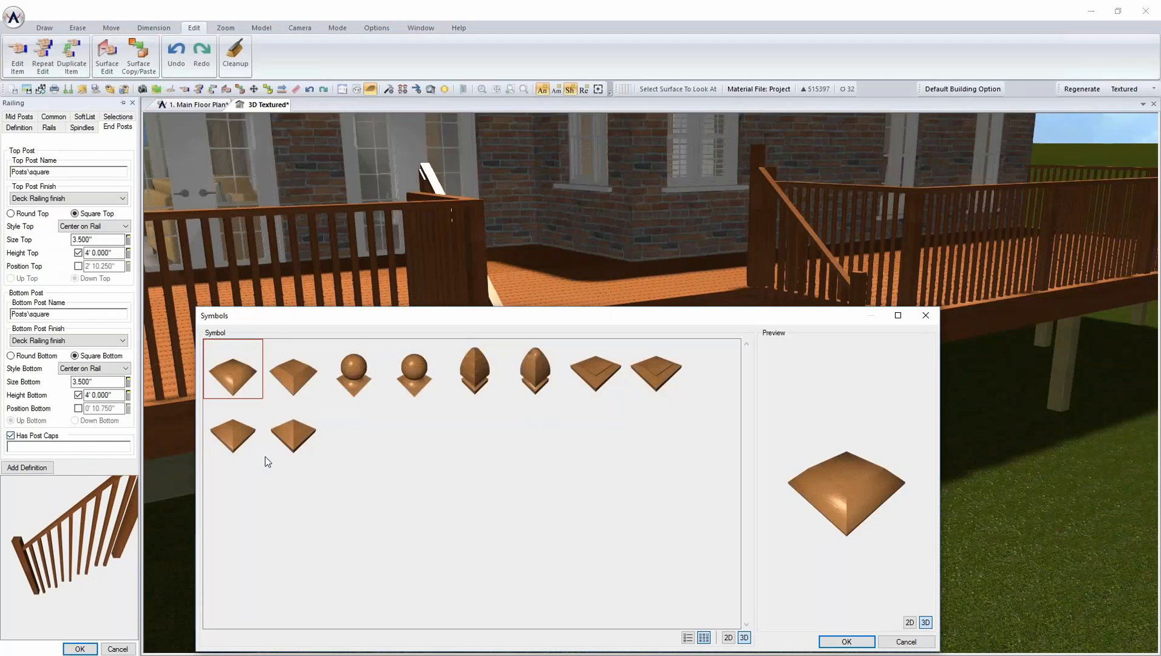
{"action": "left_click", "coordinate": [292, 433]}
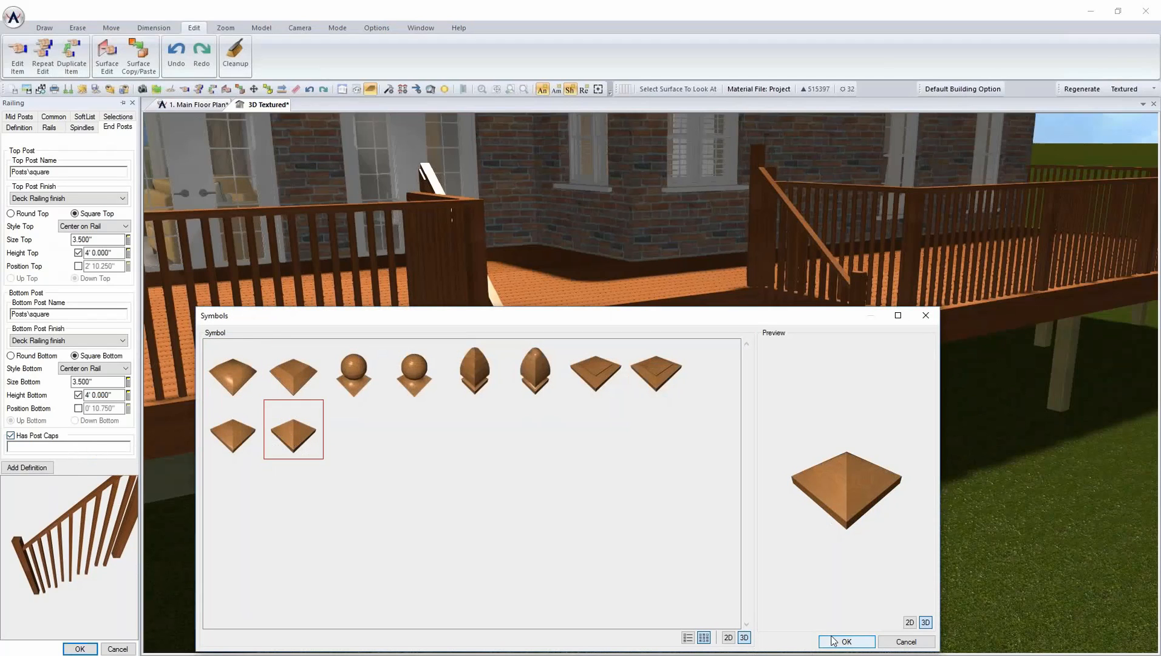
{"action": "left_click", "coordinate": [663, 389]}
{"action": "left_click", "coordinate": [838, 641]}
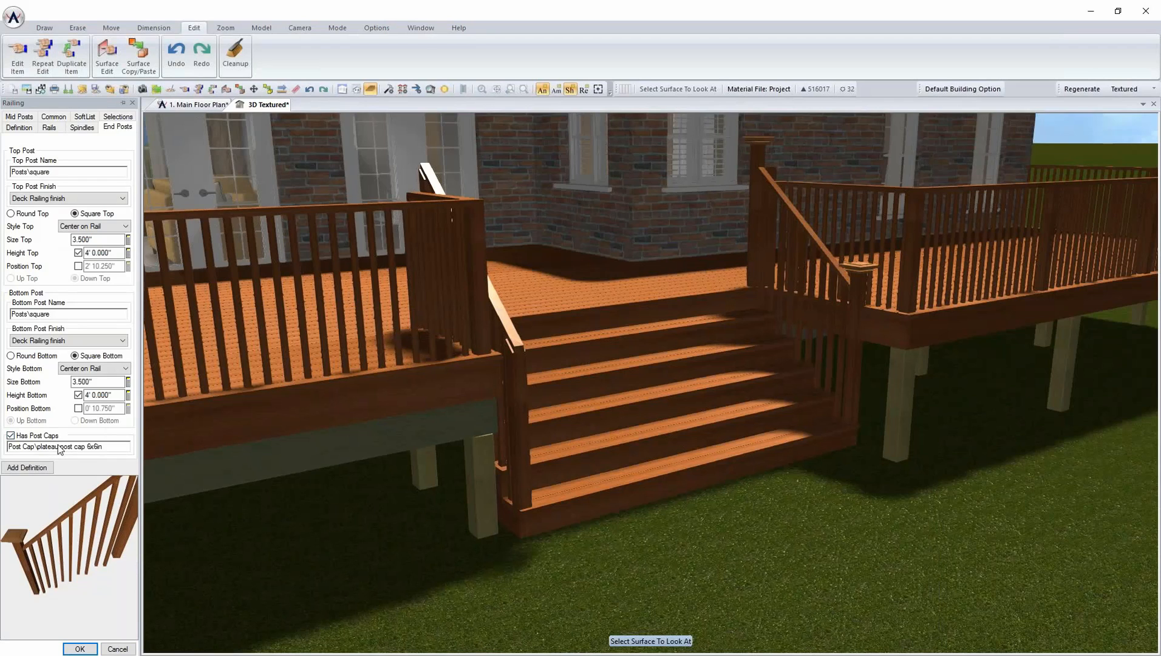
{"action": "left_click", "coordinate": [79, 649]}
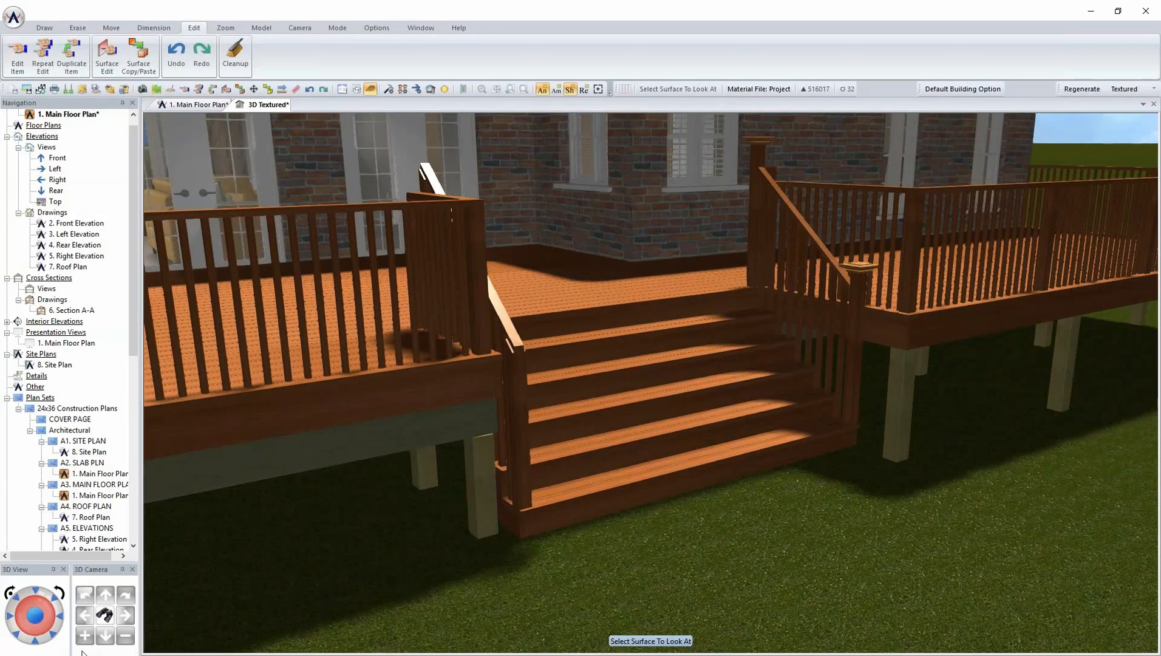
Duplicate the edited stair railing's settings onto the opposite stair railing beside the smaller projection.
{"action": "left_click", "coordinate": [70, 57]}
{"action": "left_click", "coordinate": [854, 306]}
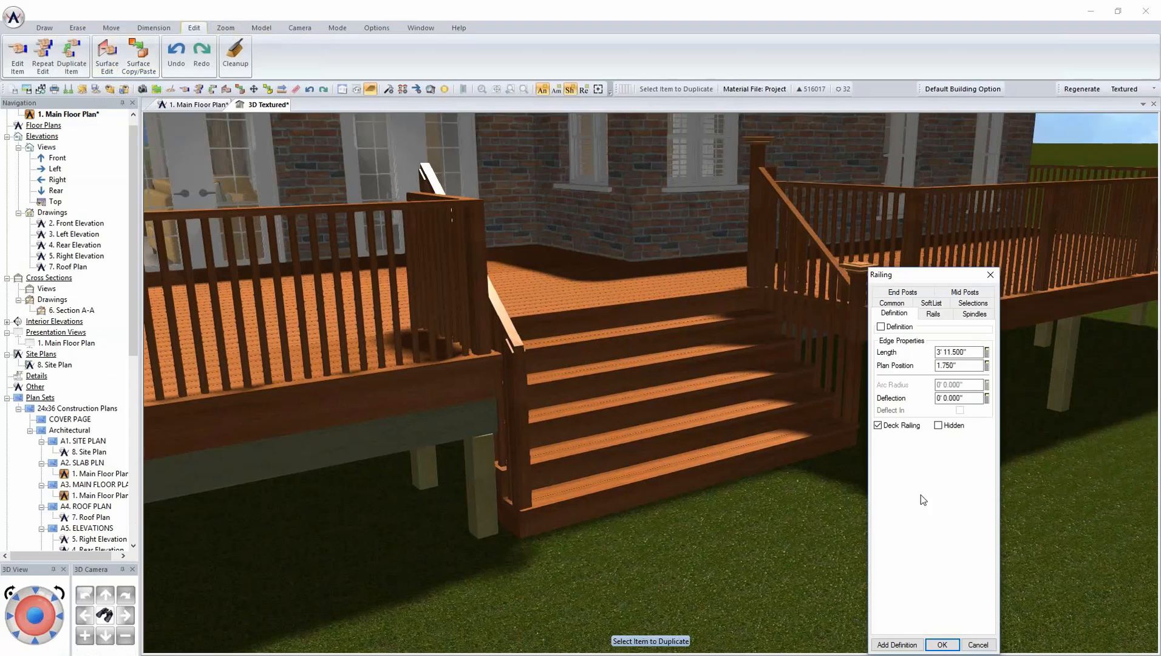
{"action": "left_click", "coordinate": [942, 644]}
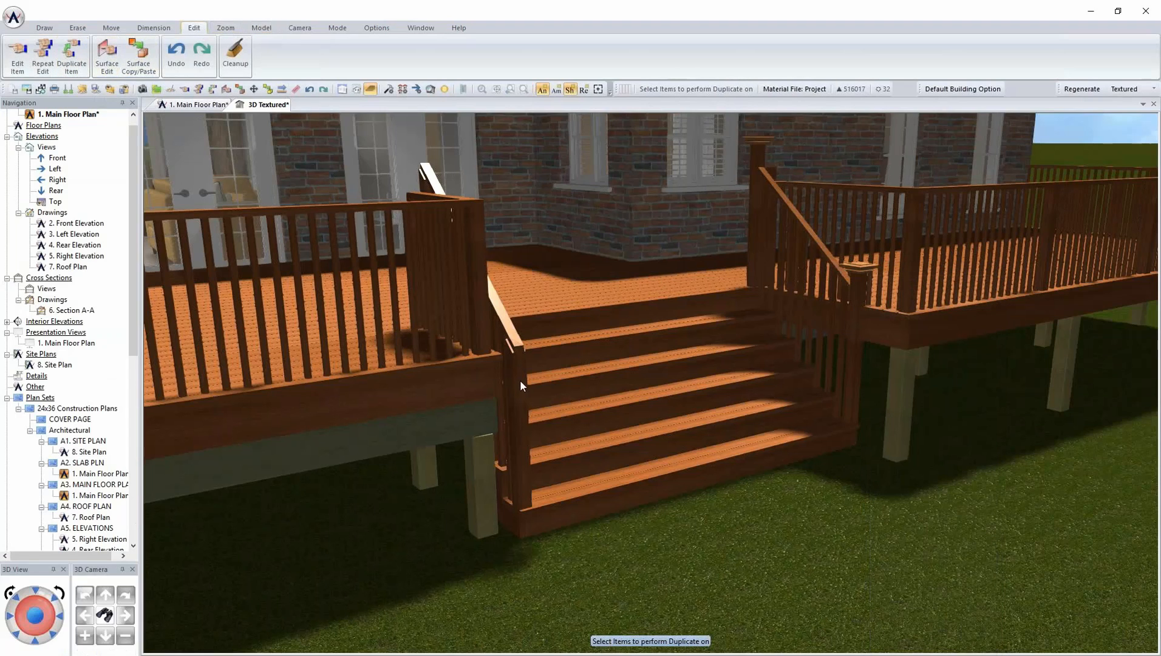
{"action": "mouse_move", "coordinate": [562, 384]}
{"action": "middle_mouse_down"}
{"action": "mouse_move", "coordinate": [534, 388]}
{"action": "mouse_move", "coordinate": [529, 327]}
{"action": "middle_mouse_up"}
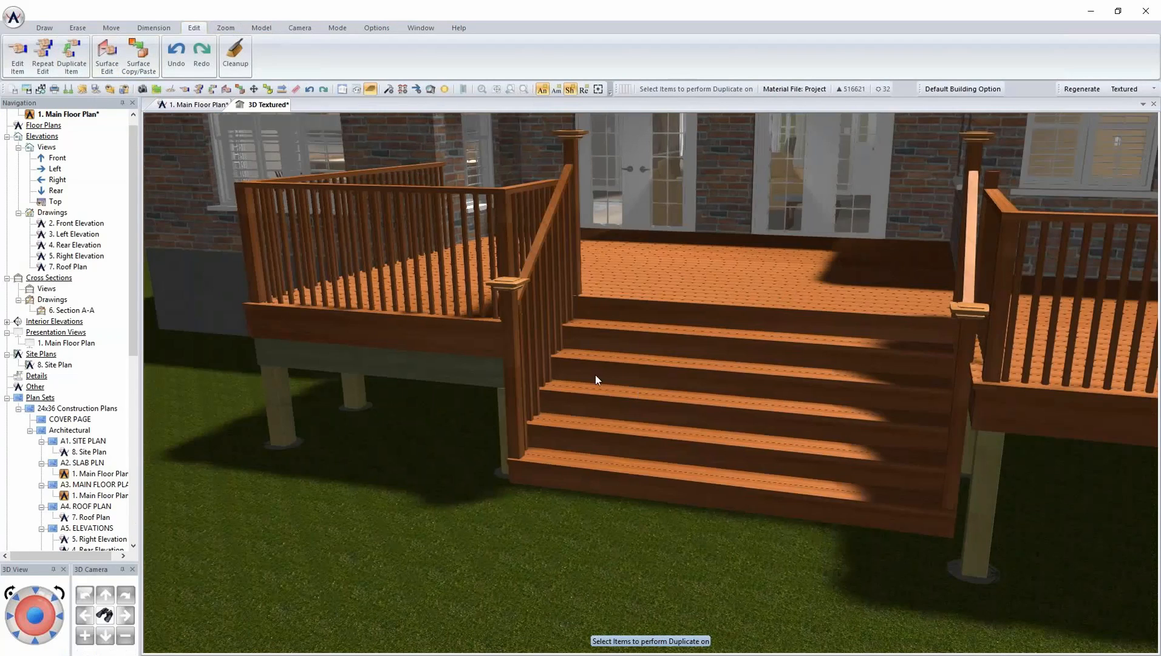
Remove the post caps from the end posts of both stair railings.
{"action": "right_click", "coordinate": [513, 316]}
{"action": "left_click", "coordinate": [565, 340]}
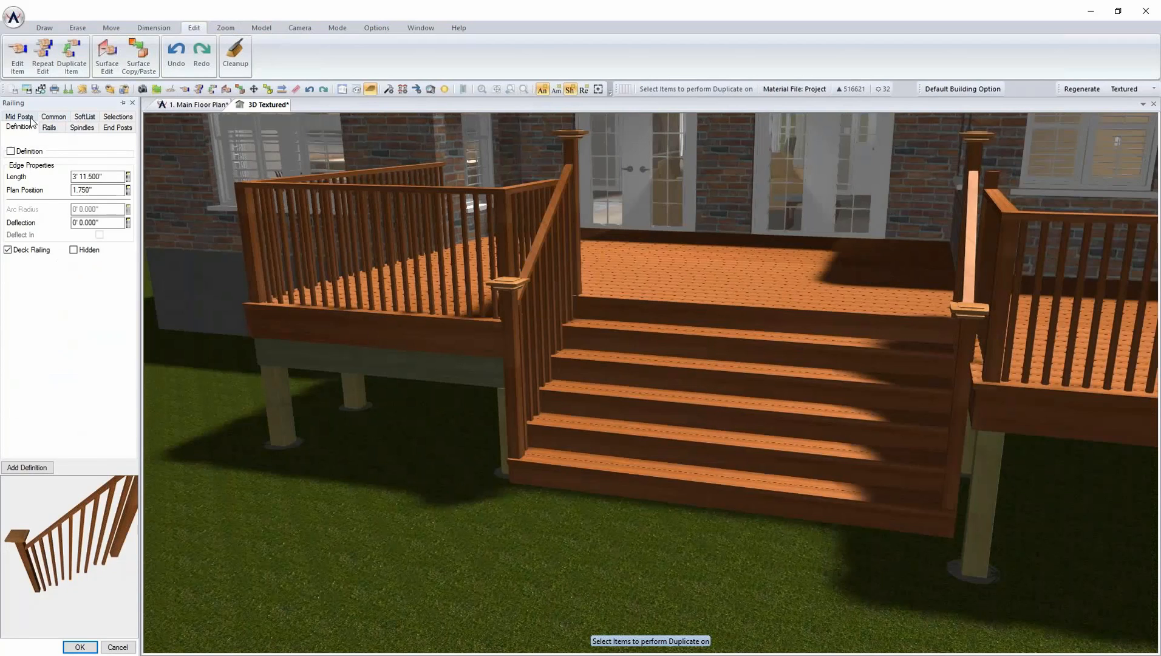
{"action": "left_click", "coordinate": [117, 128]}
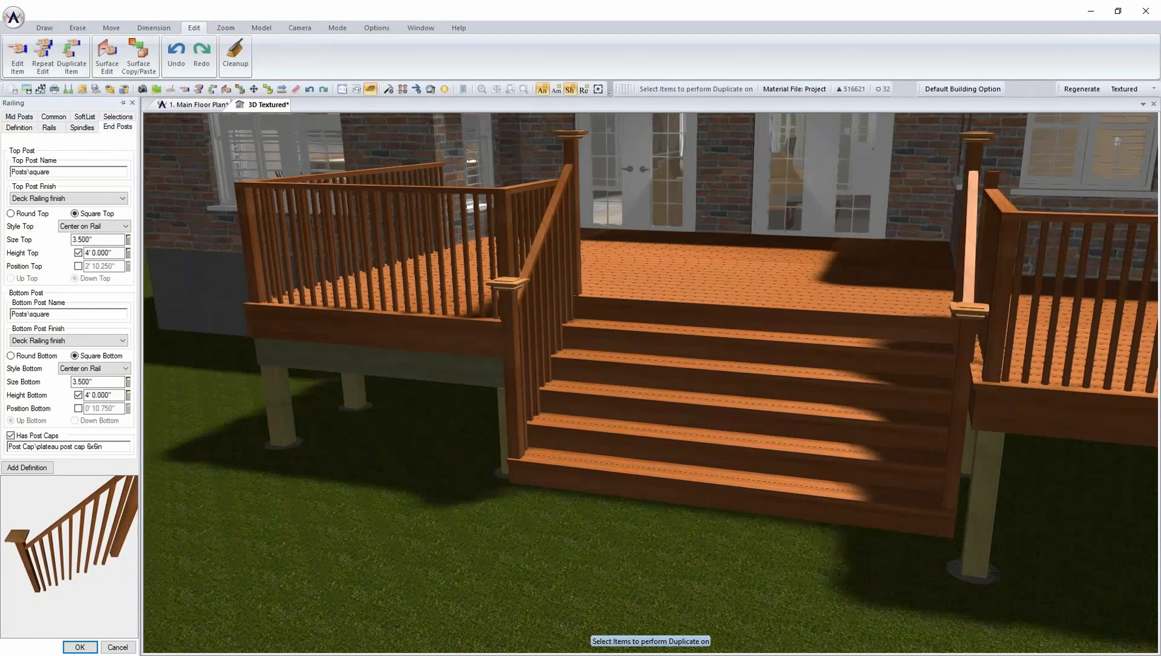
{"action": "left_click", "coordinate": [25, 434]}
{"action": "key", "text": "Return"}
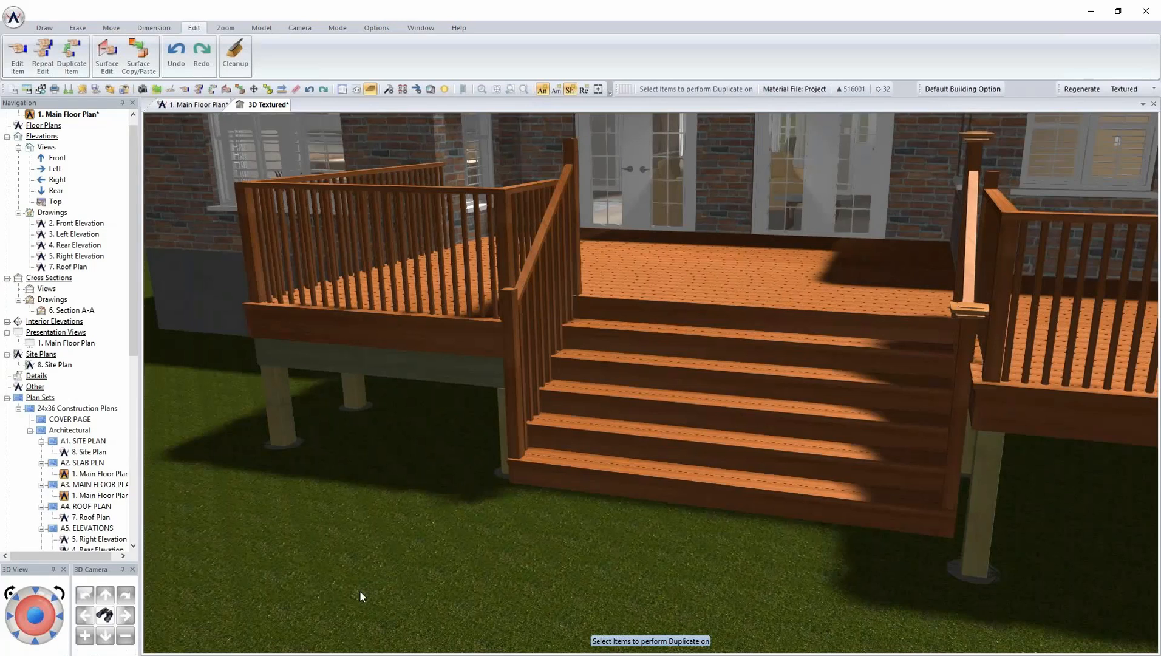
{"action": "right_click", "coordinate": [963, 351]}
{"action": "left_click", "coordinate": [996, 415]}
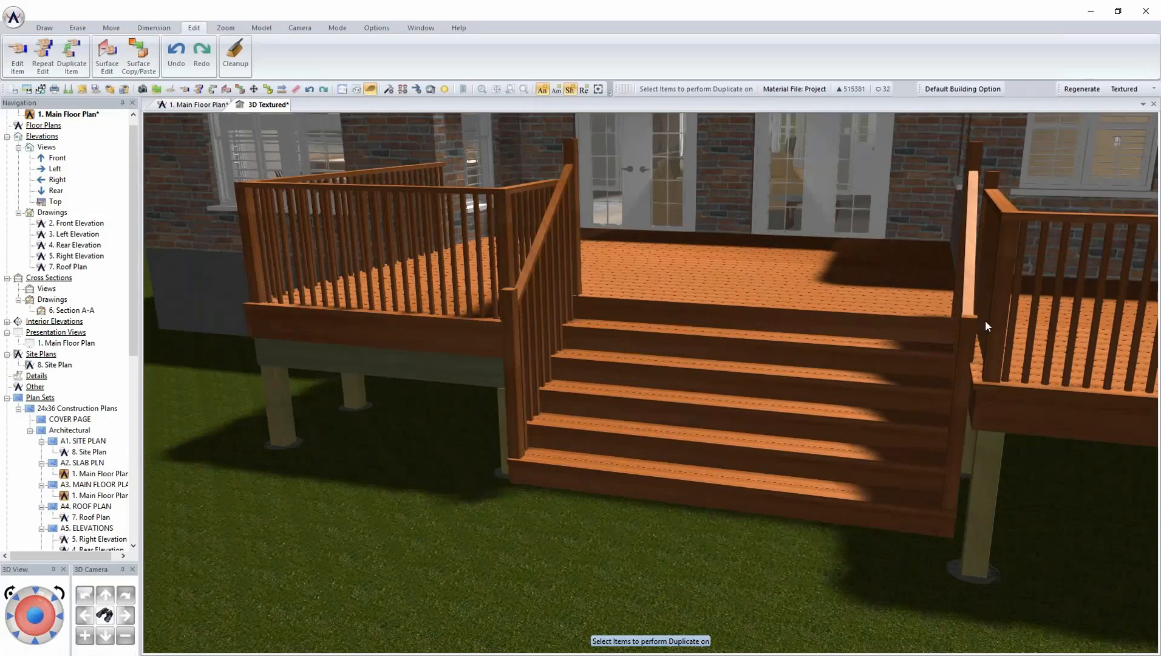
In the main floor plan, shorten the outer side railing of the 7'-6" deck projection by pulling its house end away from the wall.
{"action": "middle_click_drag", "start_coordinate": [638, 345], "coordinate": [704, 342]}
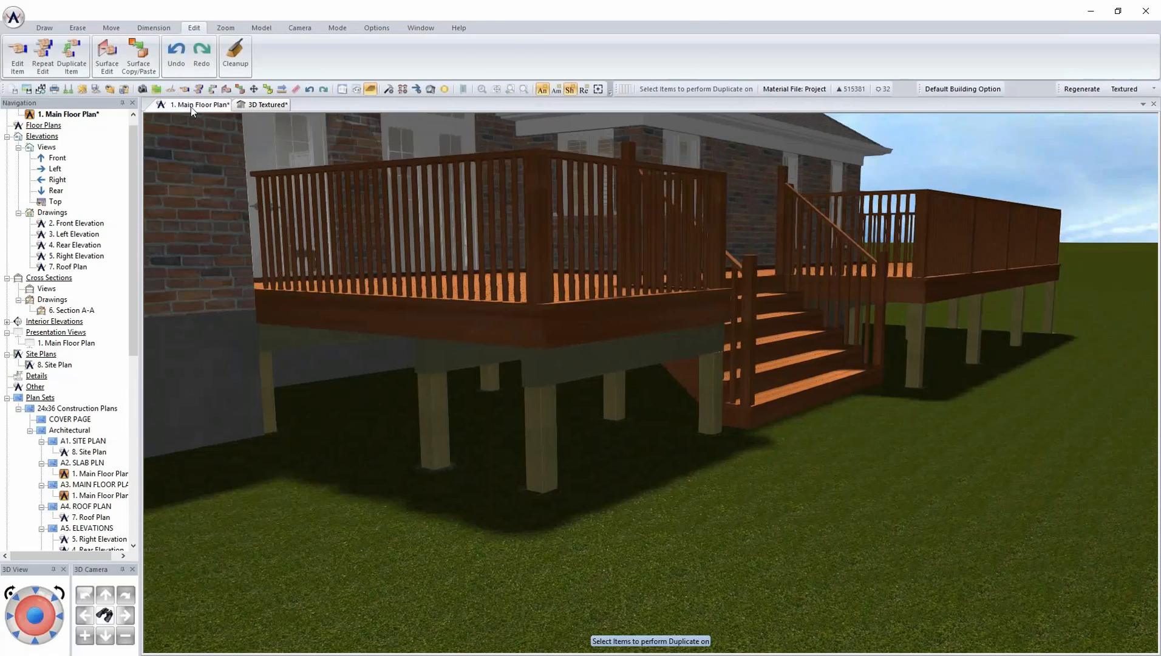
{"action": "left_click", "coordinate": [191, 107]}
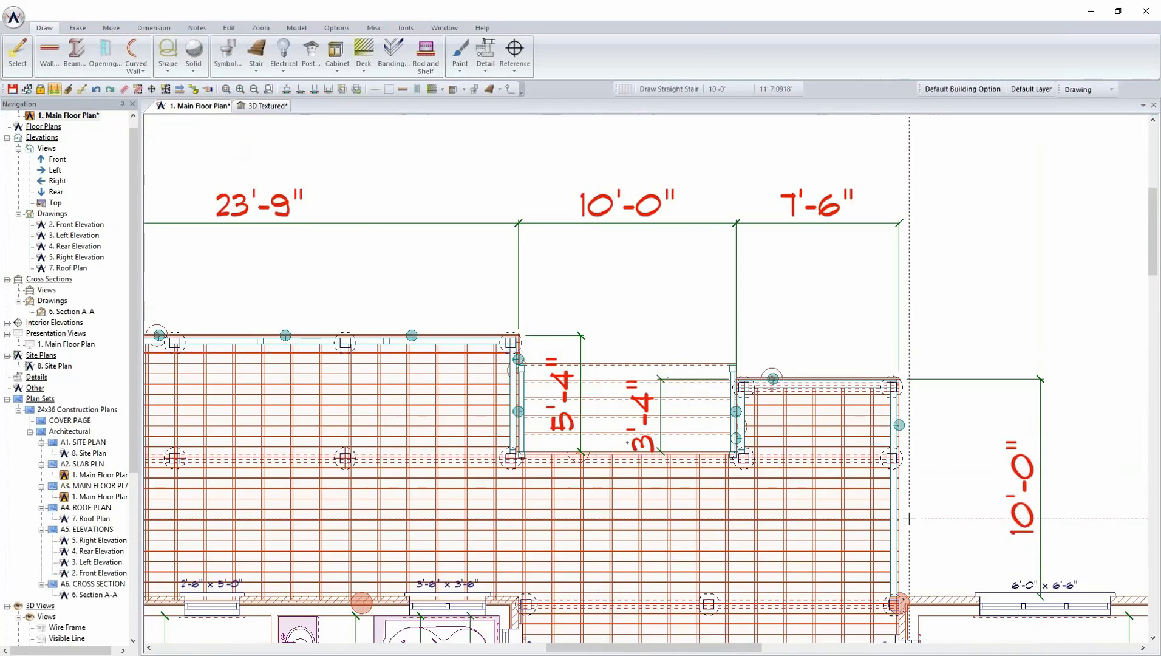
{"action": "scroll", "coordinate": [499, 282], "scroll_direction": "up", "scroll_amount": 3}
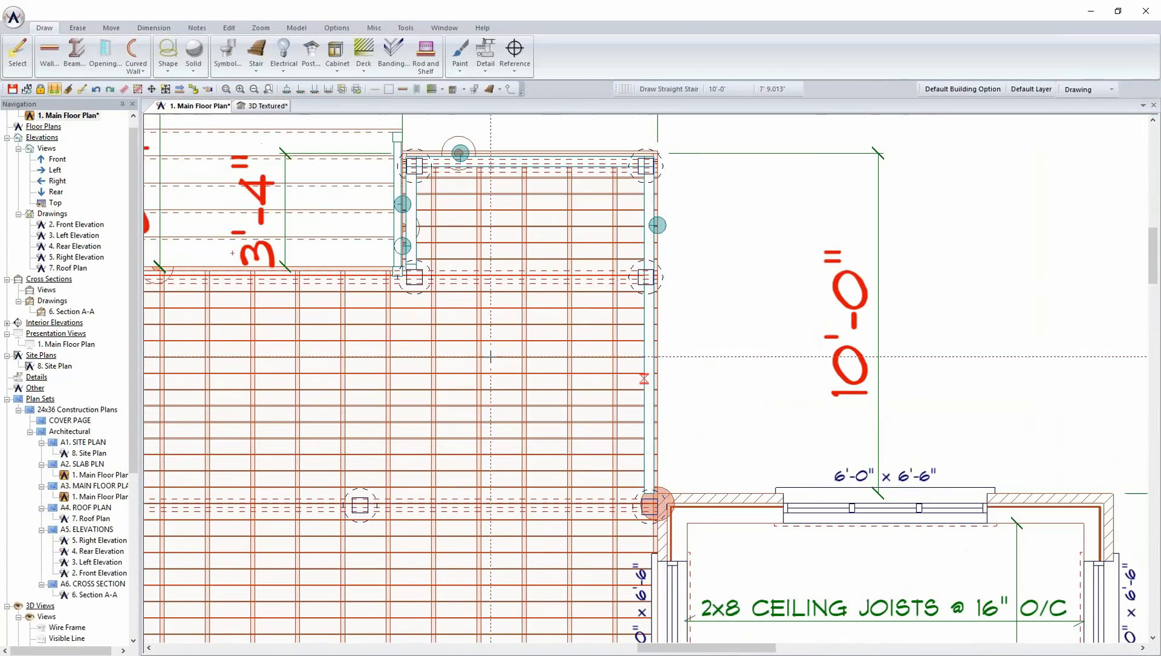
{"action": "left_click", "coordinate": [111, 29]}
{"action": "left_click", "coordinate": [68, 55]}
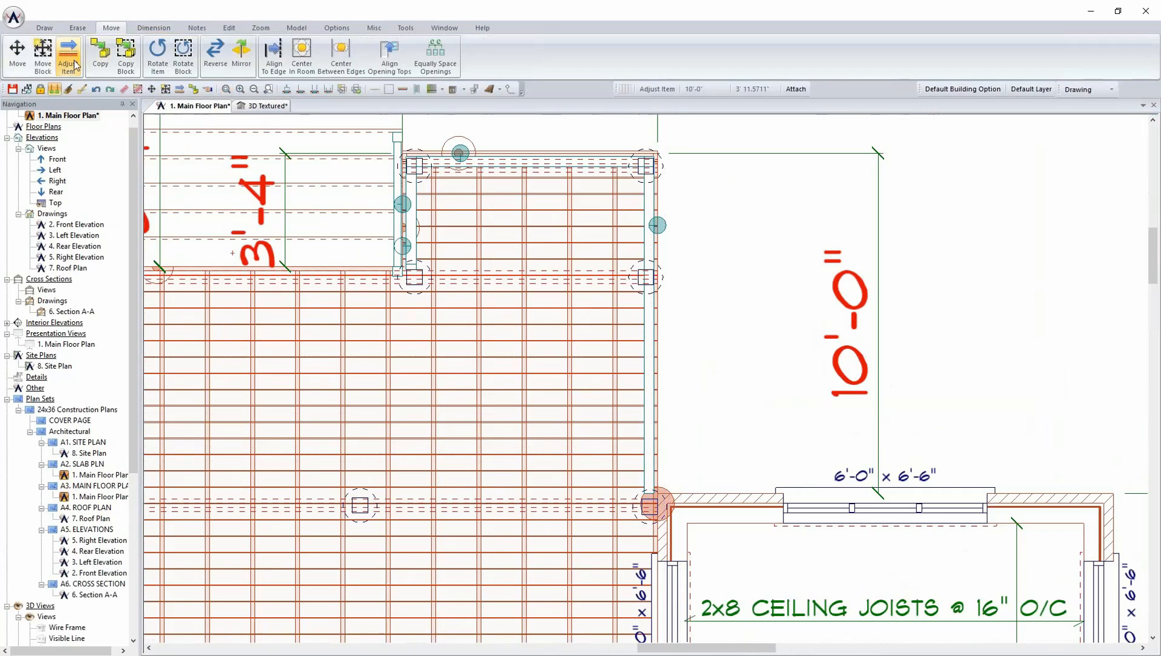
{"action": "left_click_drag", "start_coordinate": [651, 495], "coordinate": [649, 358]}
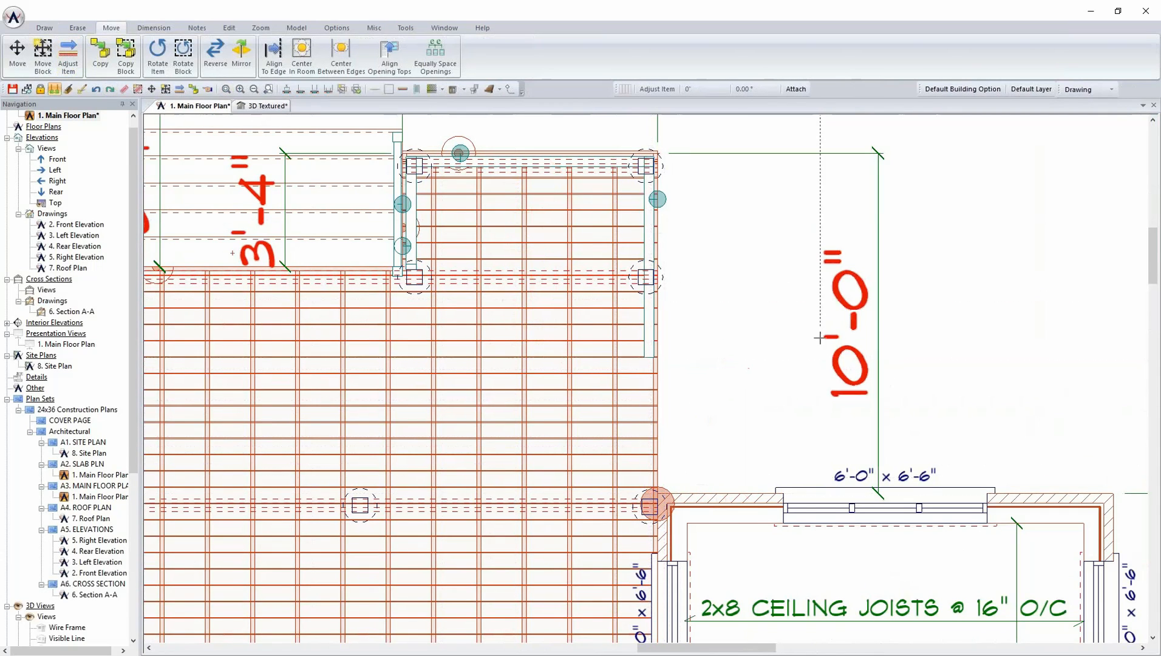
Draw a rectangular deck of about 420 sq ft behind the eating area, starting at the house corner beside the 7'-6" deck projection.
{"action": "scroll", "coordinate": [648, 373], "scroll_direction": "down", "scroll_amount": 3}
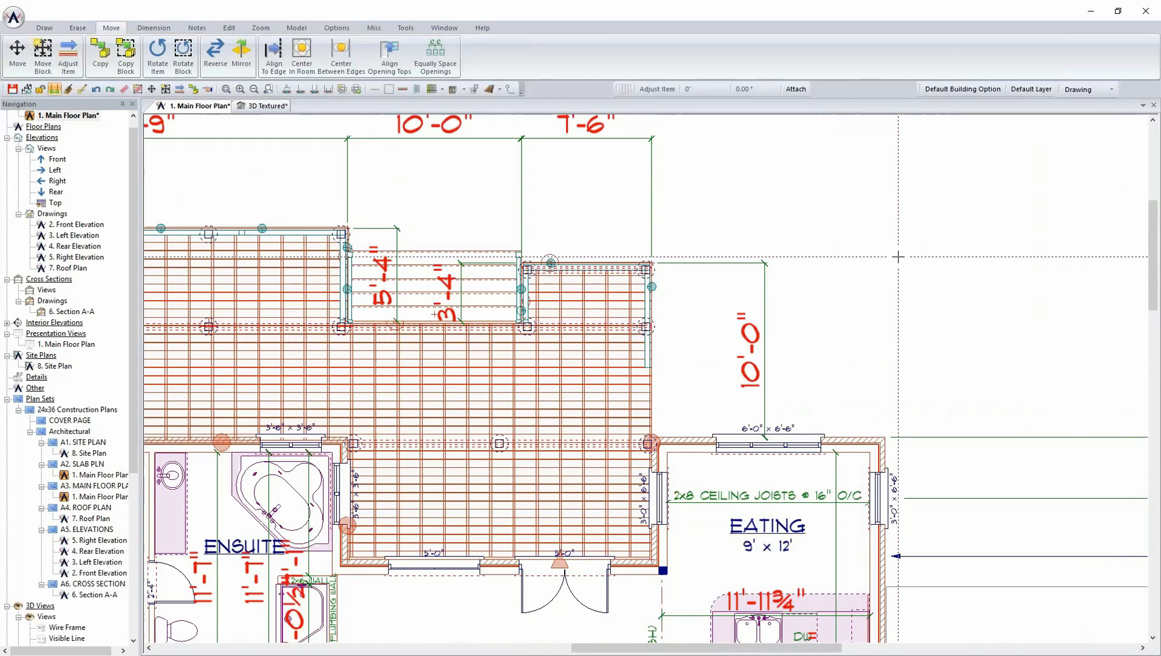
{"action": "scroll", "coordinate": [898, 256], "scroll_direction": "down", "scroll_amount": 3}
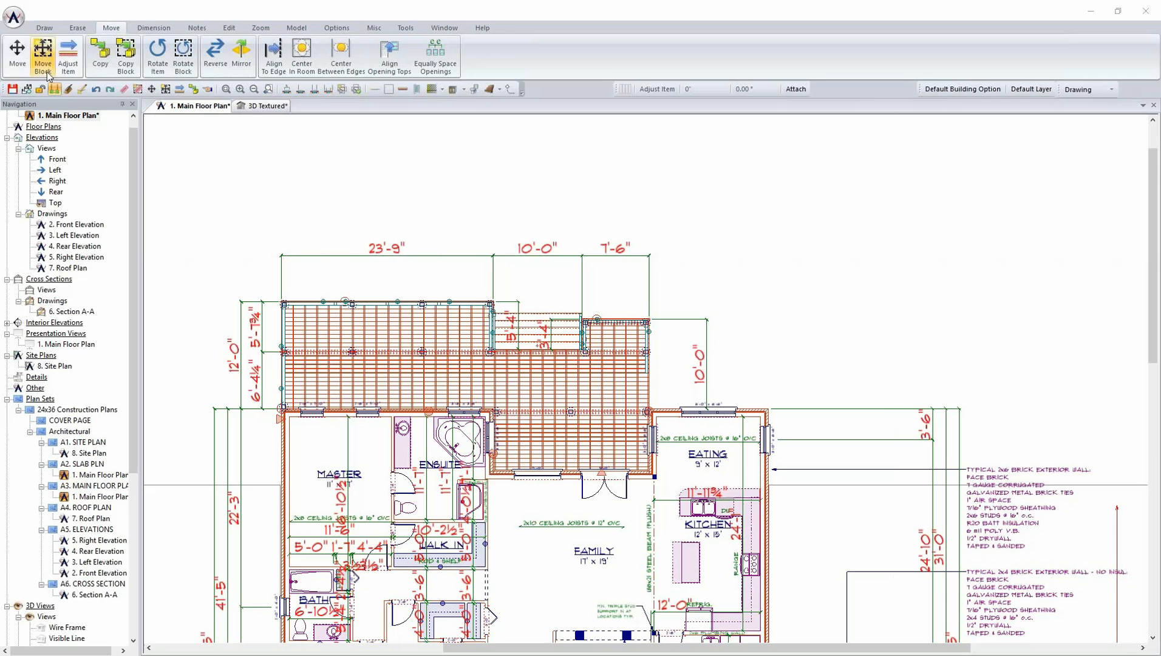
{"action": "left_click", "coordinate": [46, 29]}
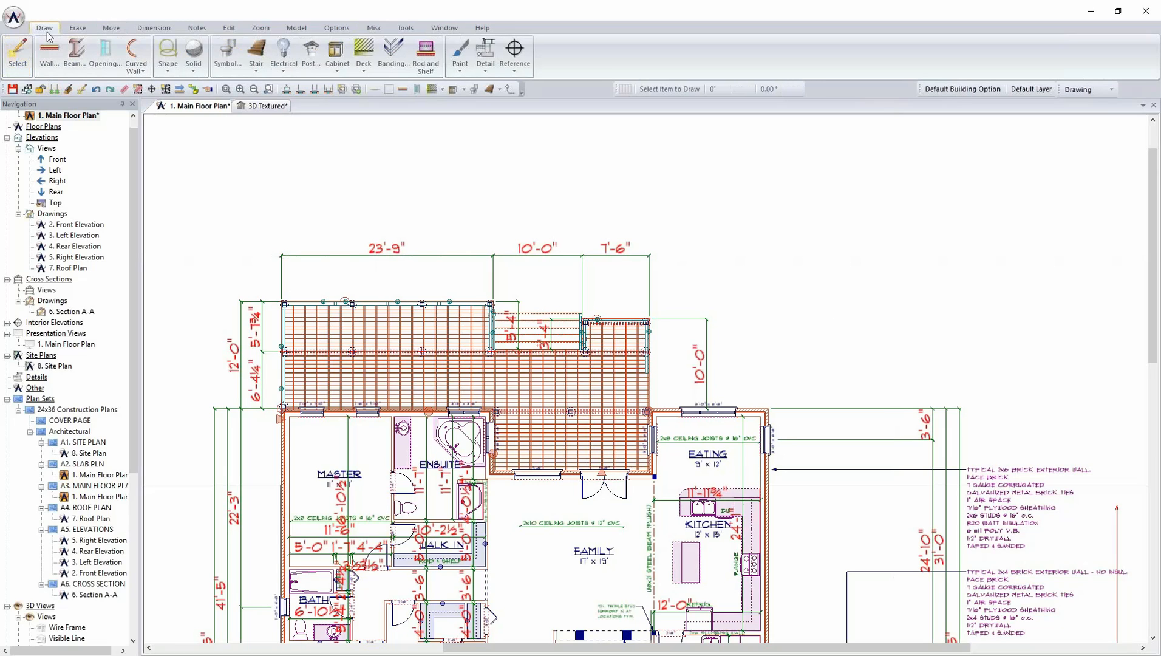
{"action": "left_click", "coordinate": [364, 53]}
{"action": "left_click", "coordinate": [377, 90]}
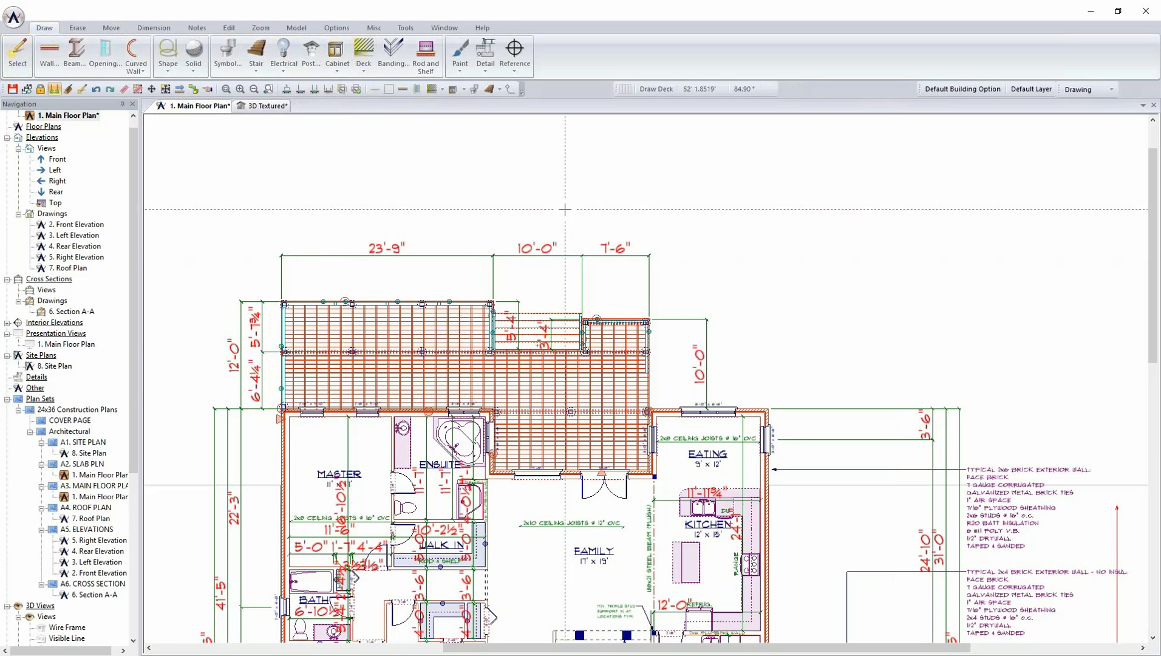
{"action": "scroll", "coordinate": [676, 329], "scroll_direction": "up", "scroll_amount": 3}
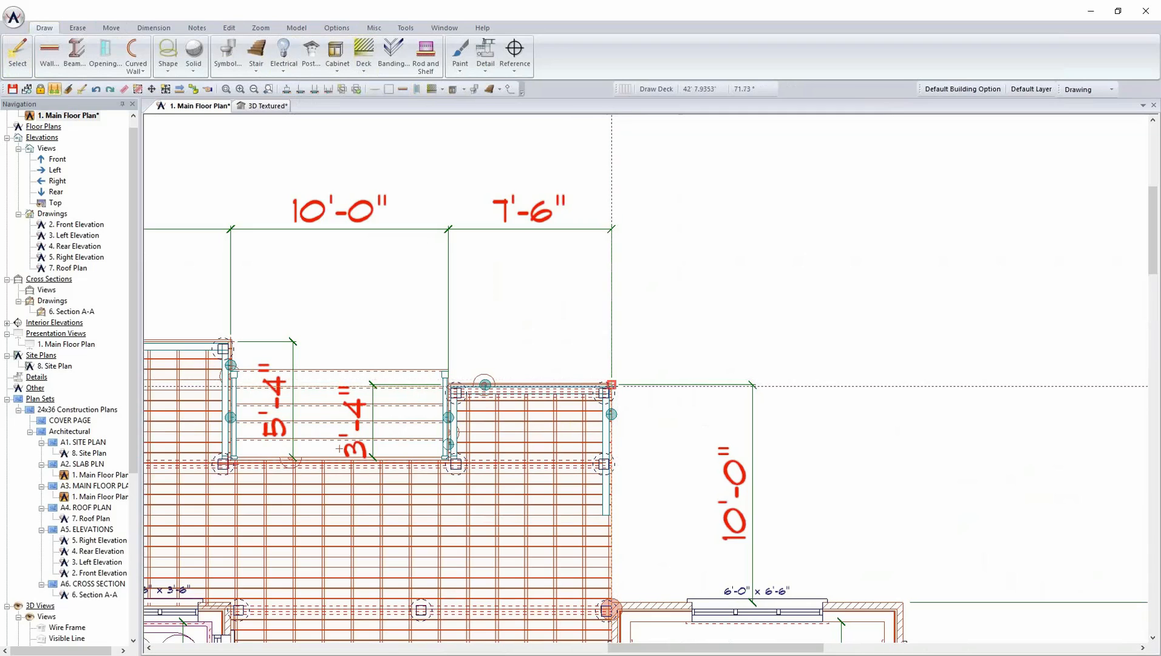
{"action": "left_click", "coordinate": [611, 384]}
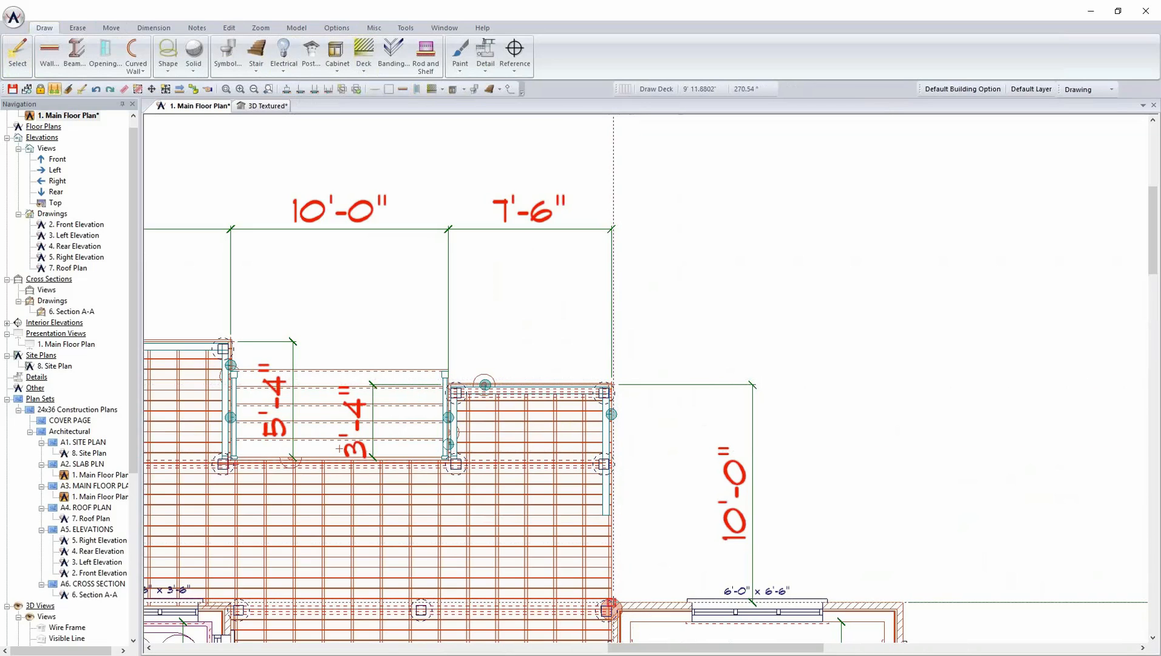
{"action": "left_click", "coordinate": [611, 192]}
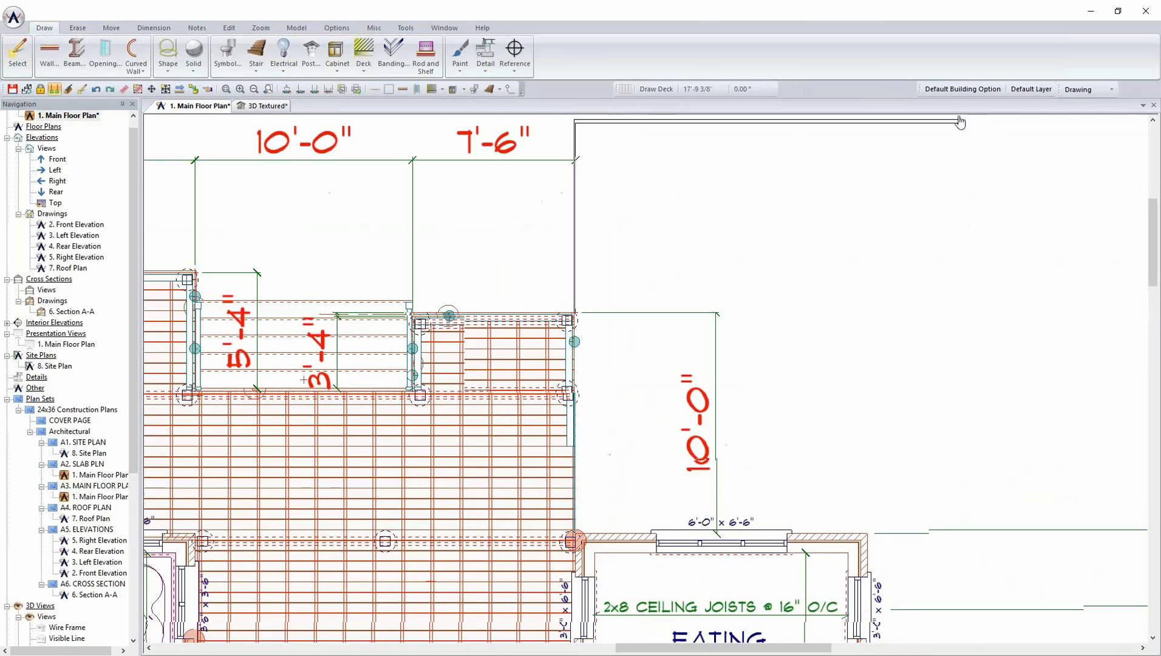
{"action": "left_click", "coordinate": [1054, 116]}
{"action": "left_click", "coordinate": [1054, 526]}
{"action": "left_click", "coordinate": [570, 527]}
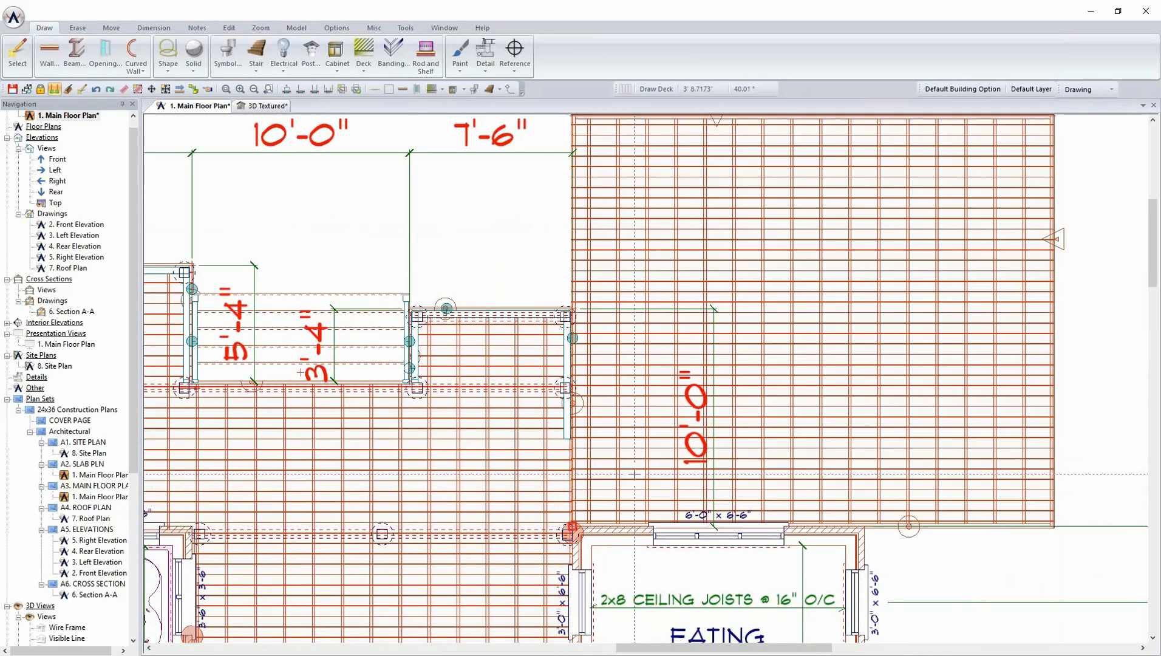
In the 3D Textured view, edit the new deck and set its elevation offset to 1' 9" down.
{"action": "scroll", "coordinate": [784, 363], "scroll_direction": "down", "scroll_amount": 2}
{"action": "left_click", "coordinate": [265, 105]}
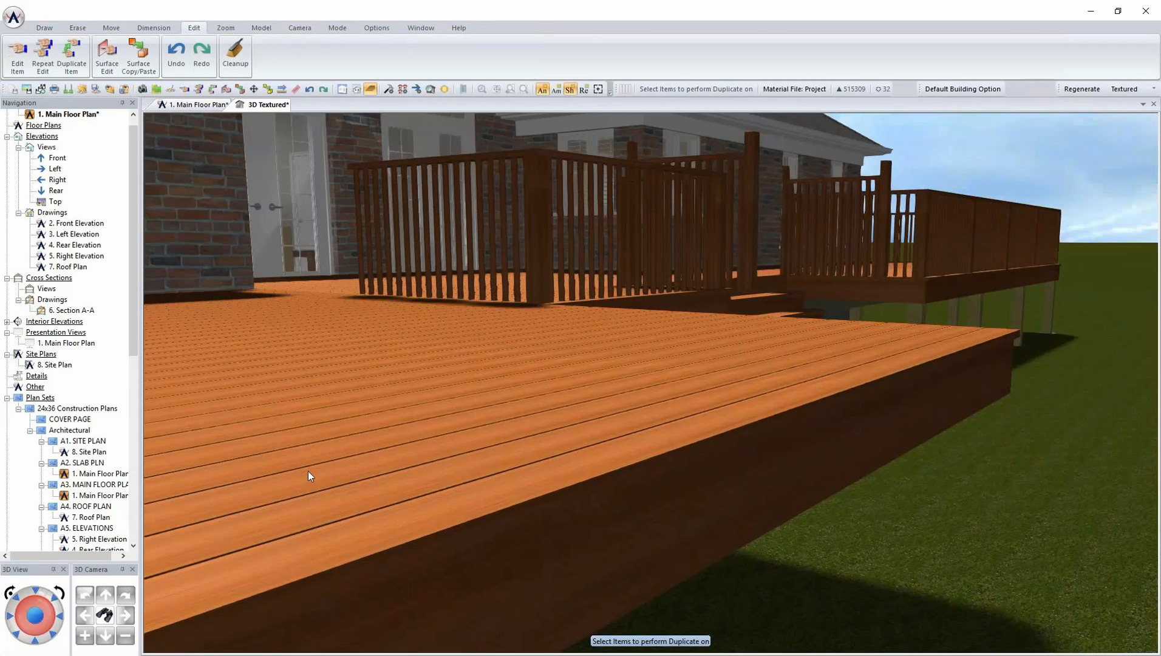
{"action": "left_click", "coordinate": [125, 639]}
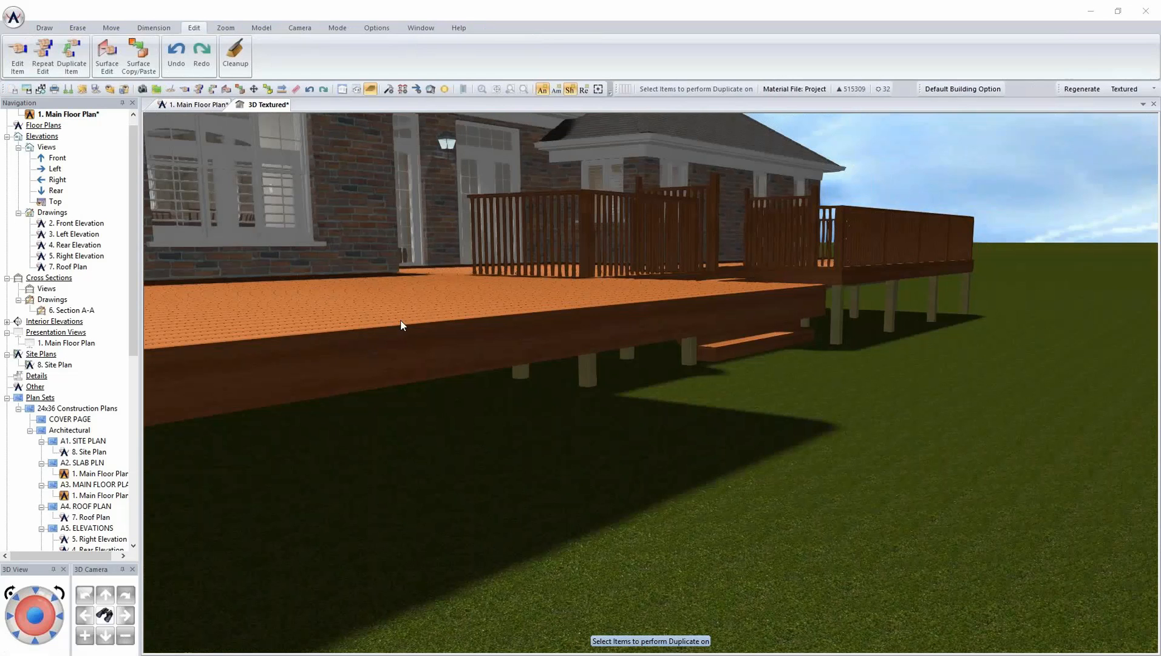
{"action": "middle_click_drag", "start_coordinate": [326, 280], "coordinate": [713, 426]}
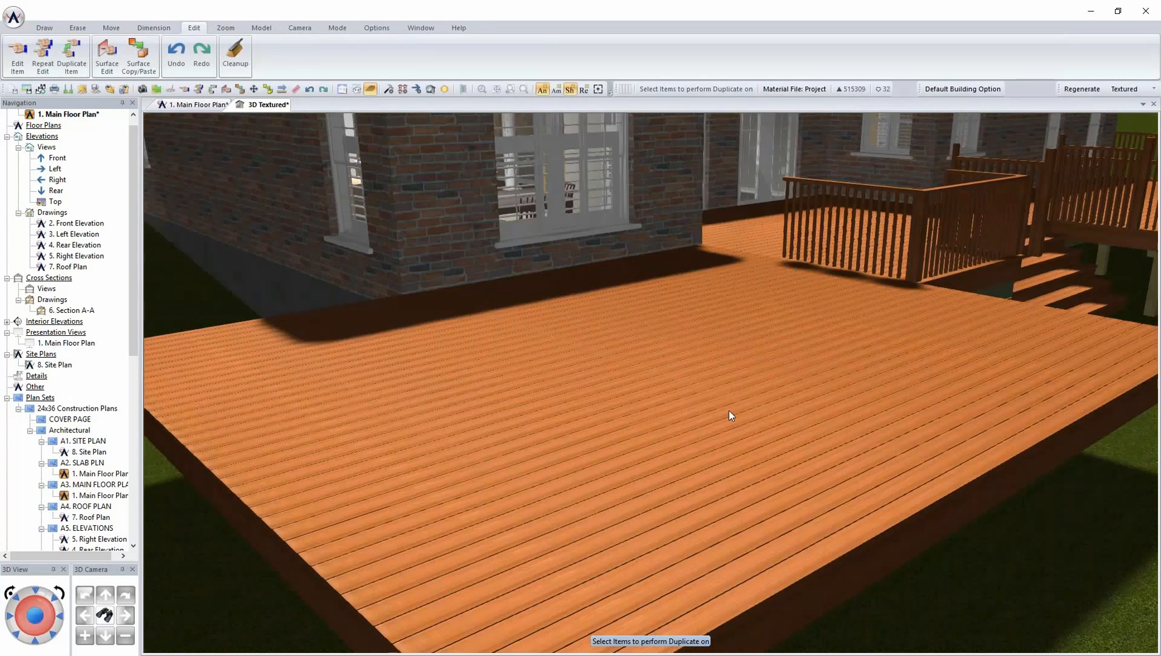
{"action": "right_click", "coordinate": [729, 411]}
{"action": "left_click", "coordinate": [782, 436]}
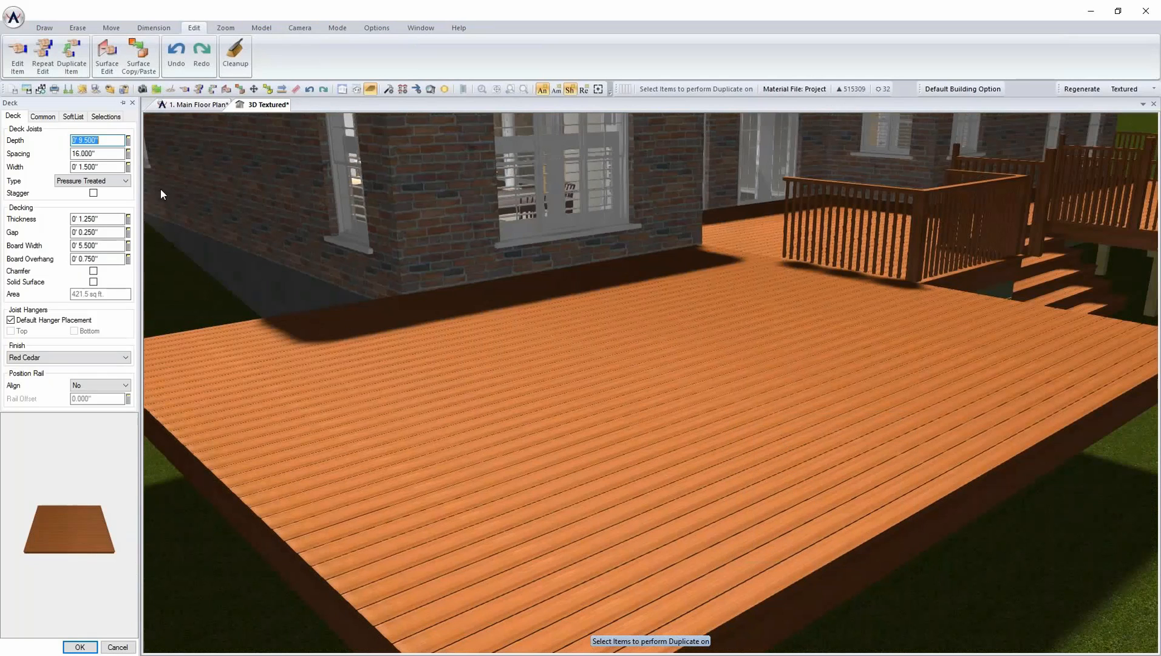
{"action": "left_click", "coordinate": [43, 116]}
{"action": "double_click", "coordinate": [112, 225]}
{"action": "type", "text": "1'9\""}
{"action": "key", "text": "Return"}
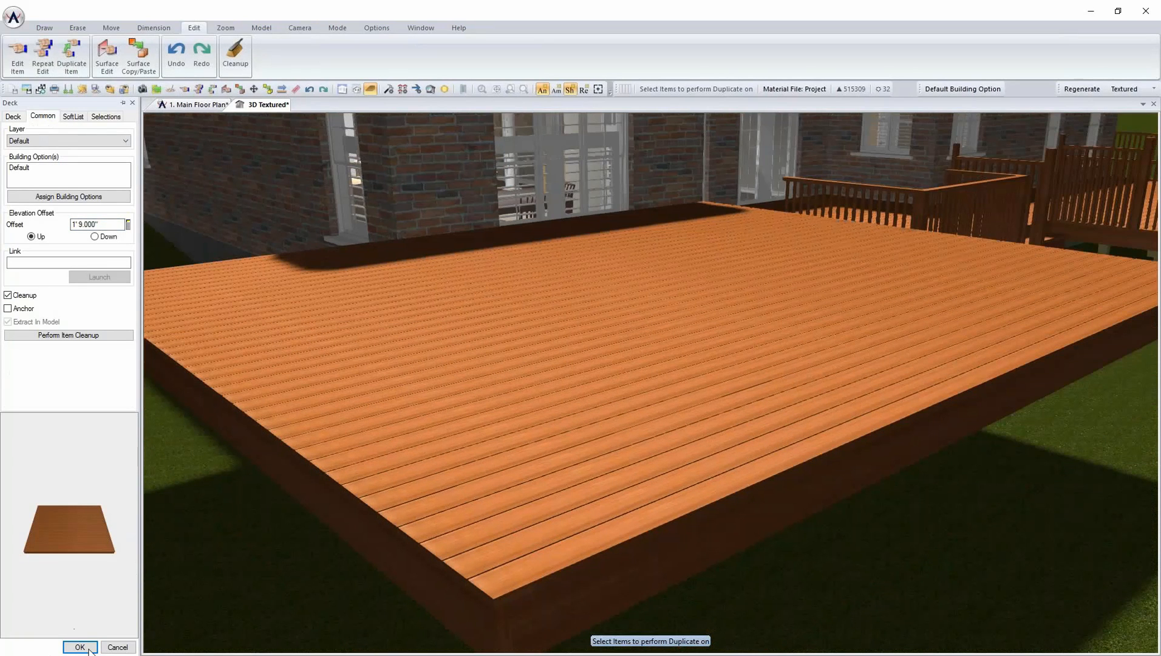
{"action": "left_click", "coordinate": [95, 236]}
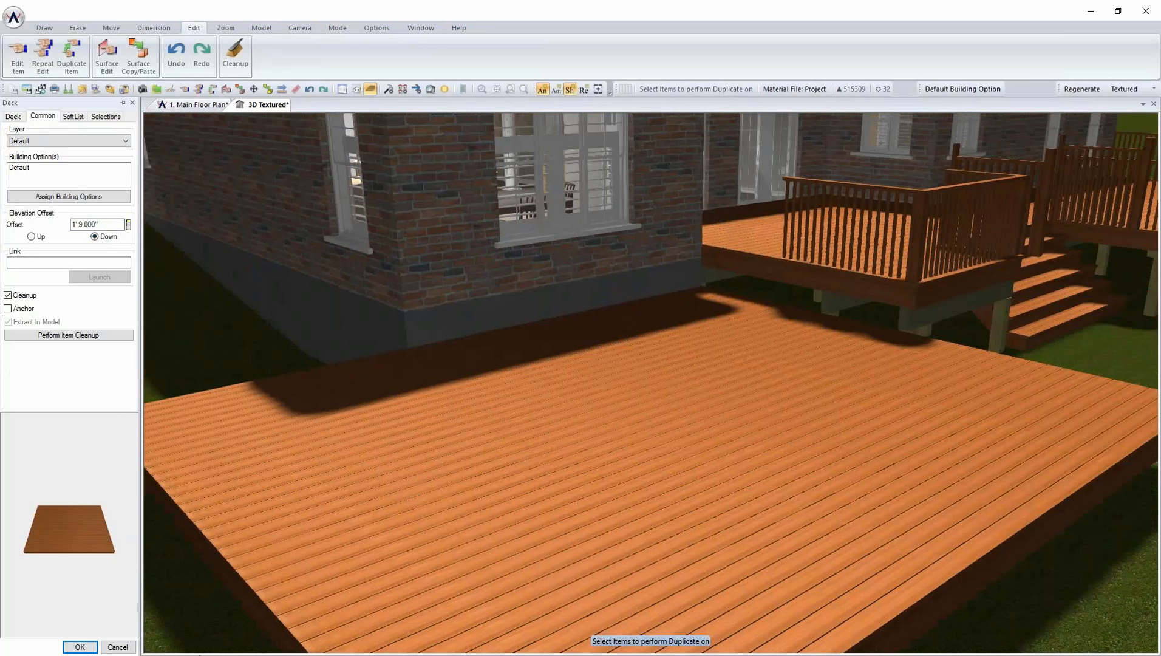
{"action": "left_click", "coordinate": [80, 647]}
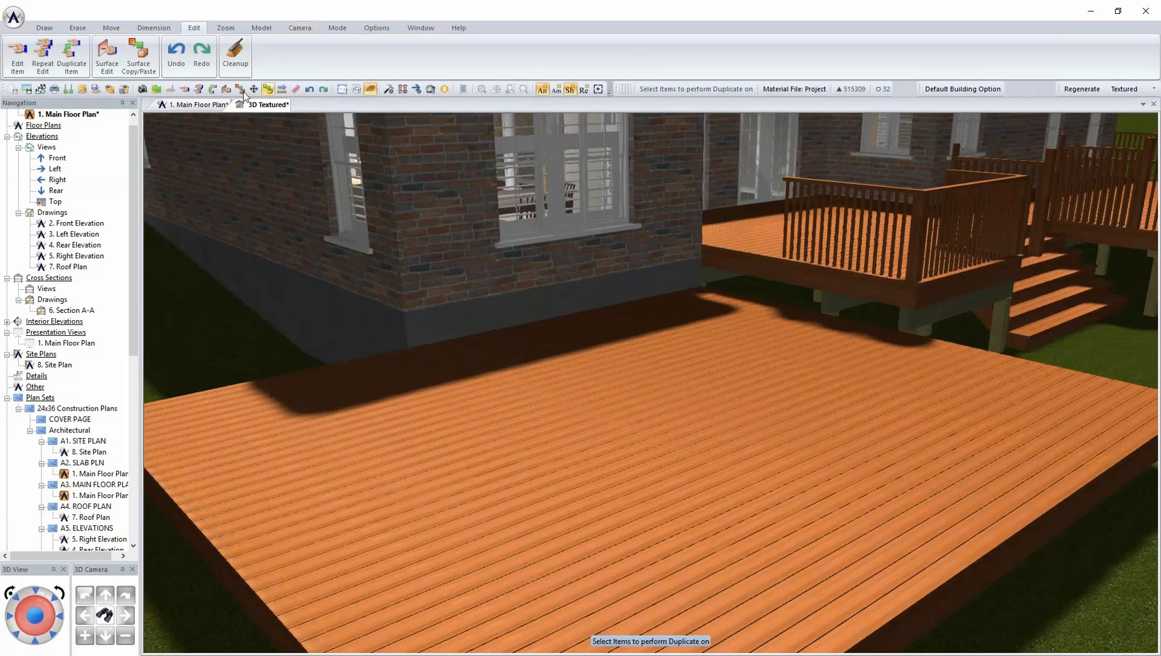
Return to the main floor plan and save the drawing.
{"action": "left_click", "coordinate": [200, 104]}
{"action": "scroll", "coordinate": [644, 358], "scroll_direction": "up", "scroll_amount": 4}
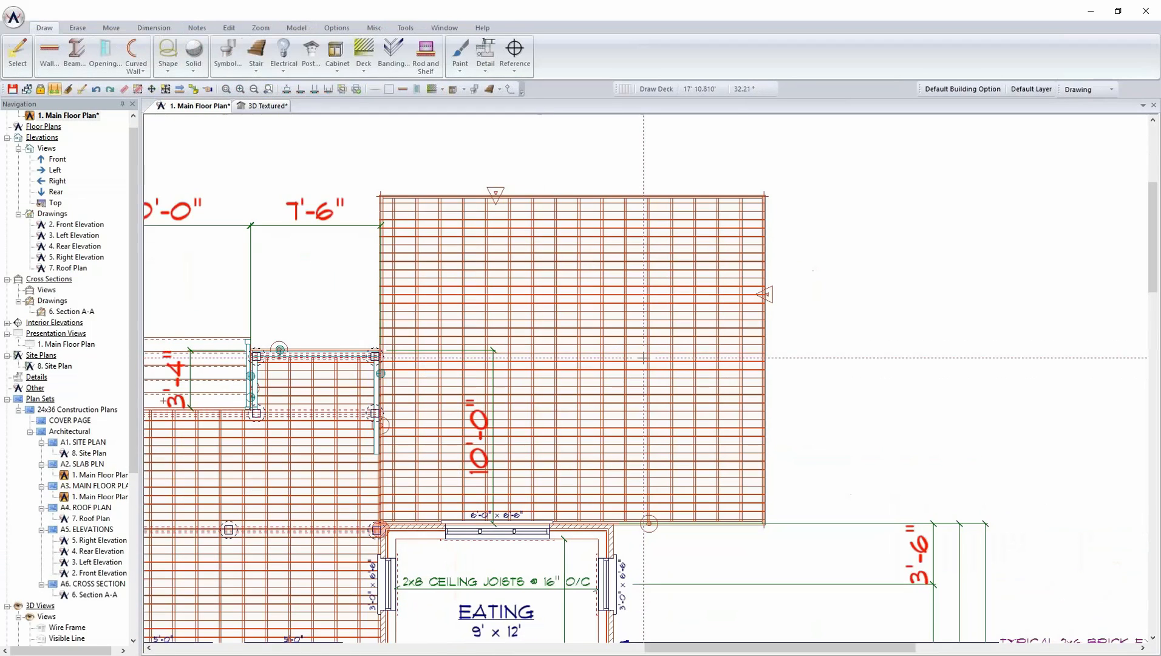
{"action": "left_click", "coordinate": [12, 88]}
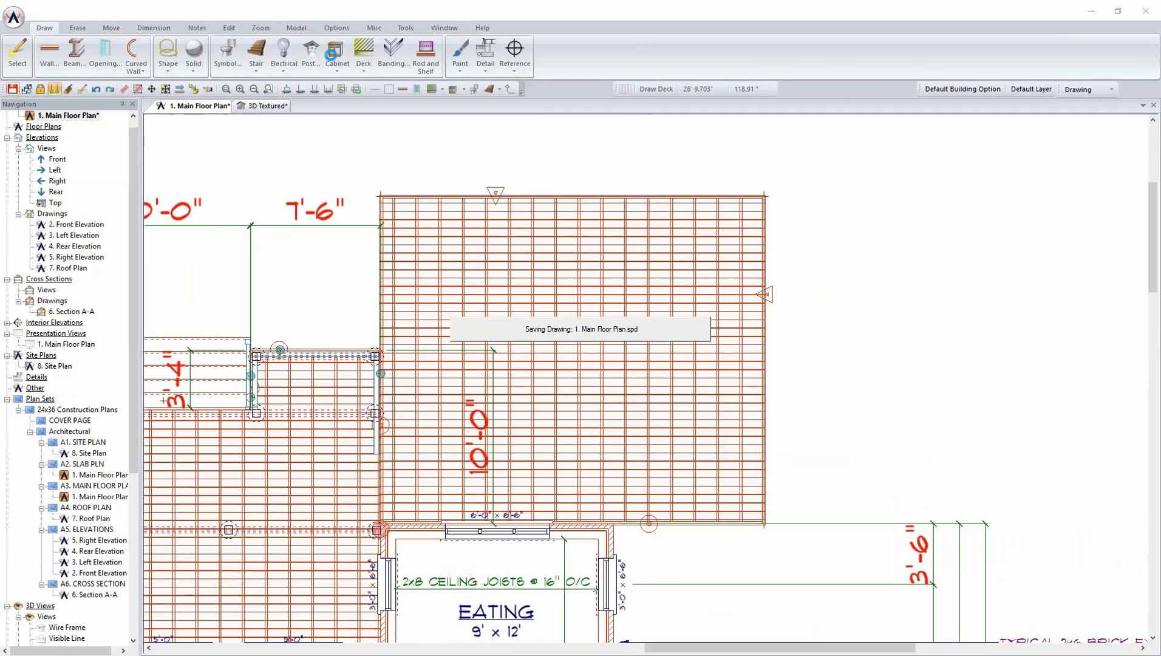
Add edge parting boards around the new lower deck and the adjoining rear deck, and check them in the 3D view.
{"action": "left_click", "coordinate": [363, 55]}
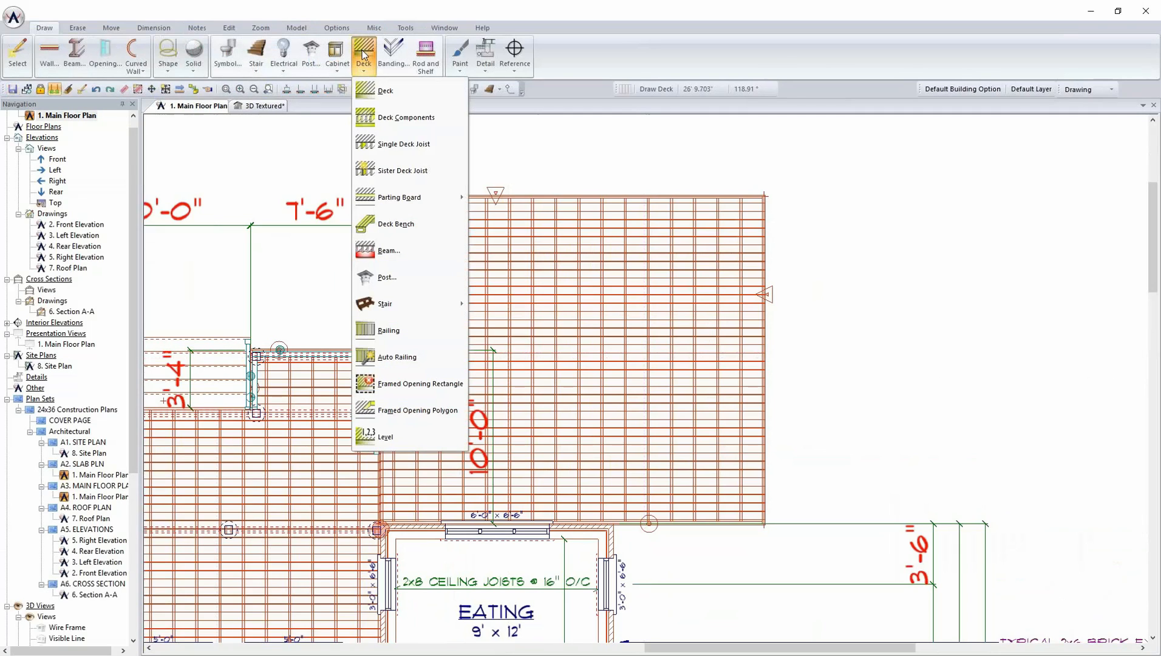
{"action": "mouse_move", "coordinate": [407, 202]}
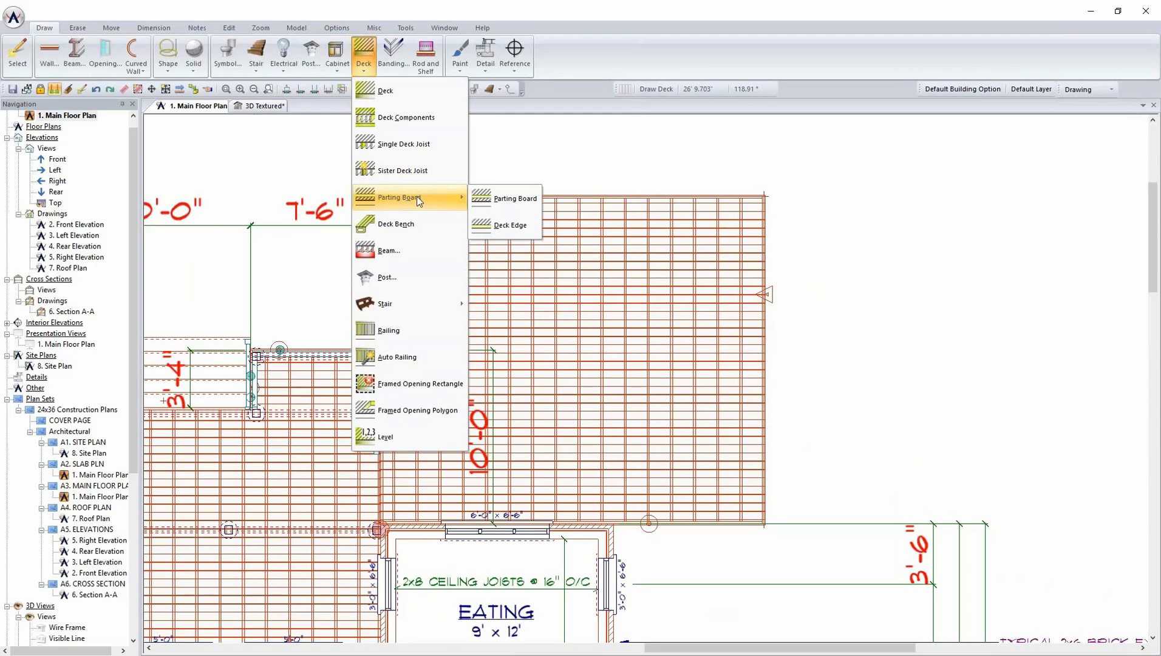
{"action": "left_click", "coordinate": [508, 229]}
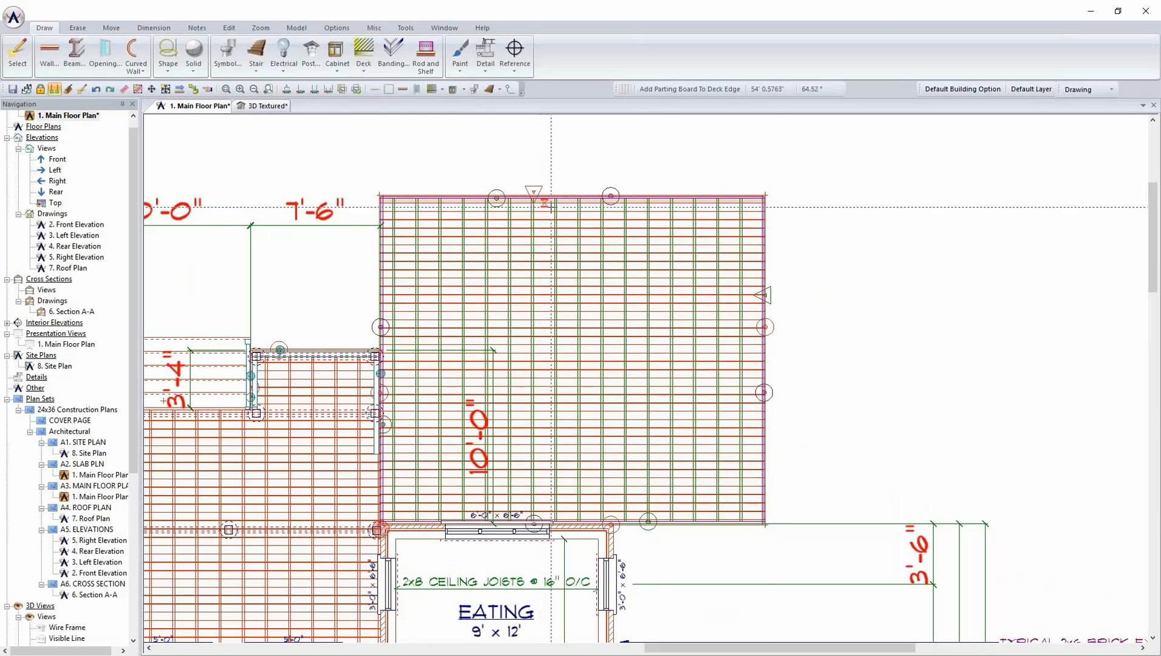
{"action": "left_click", "coordinate": [718, 515]}
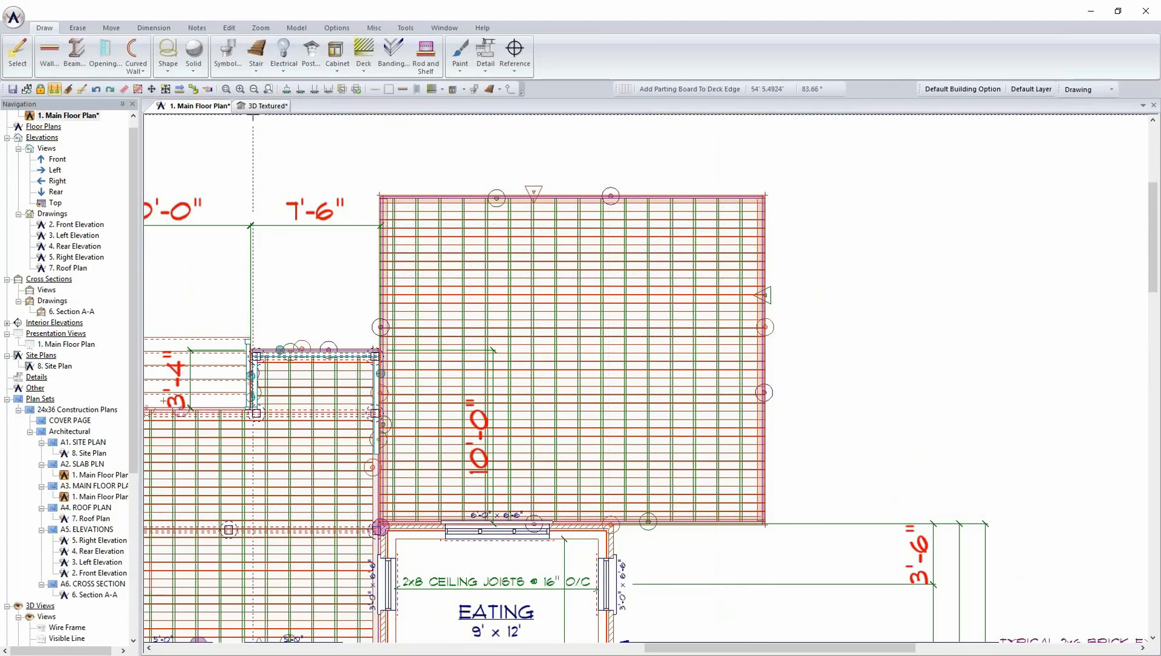
{"action": "left_click", "coordinate": [267, 106]}
{"action": "mouse_move", "coordinate": [517, 338]}
{"action": "middle_mouse_down"}
{"action": "mouse_move", "coordinate": [516, 320]}
{"action": "mouse_move", "coordinate": [510, 334]}
{"action": "middle_mouse_up"}
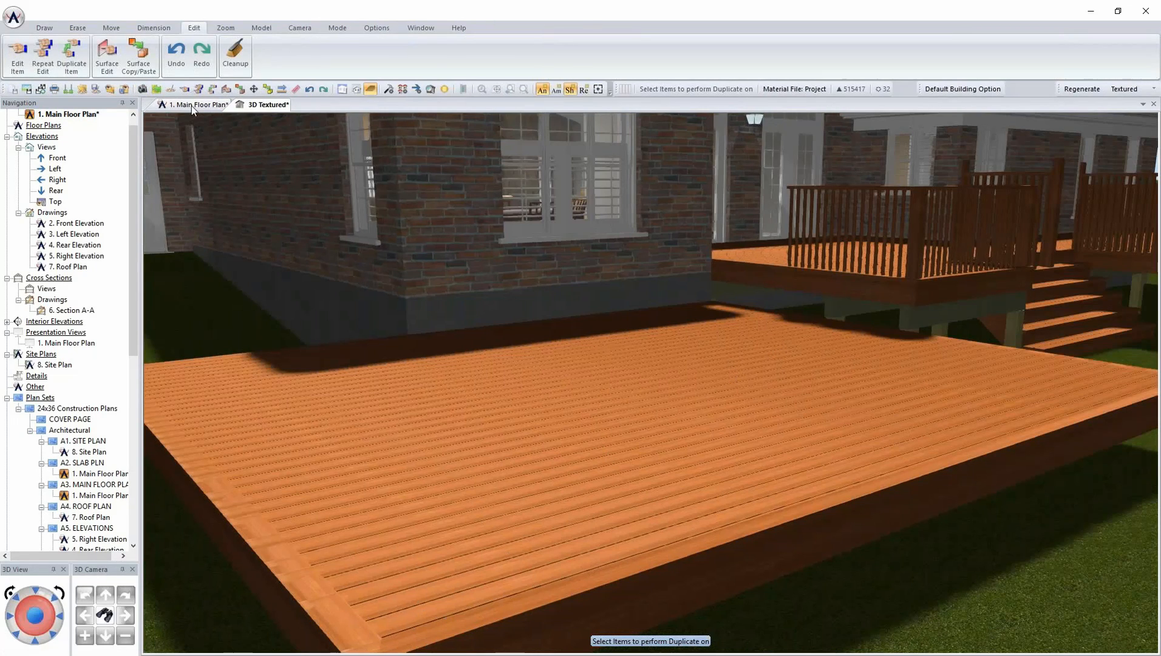
Draw a parting board about 18'-2" long down the middle of the new deck toward the house, and inspect it in 3D.
{"action": "left_click", "coordinate": [191, 106]}
{"action": "left_click", "coordinate": [363, 61]}
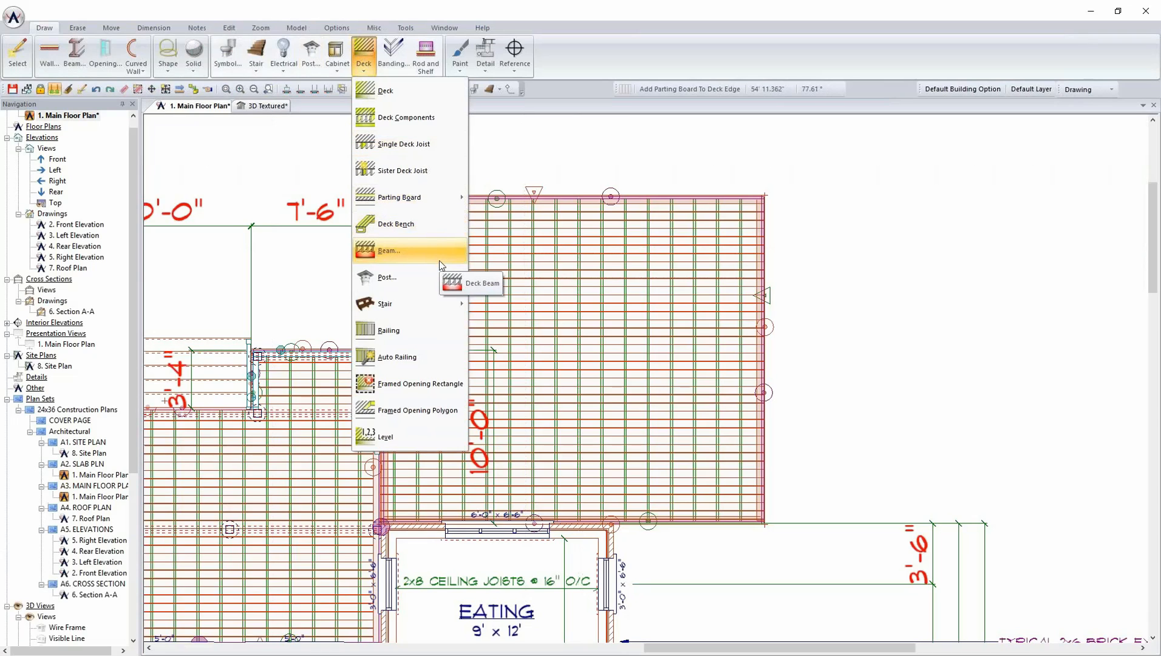
{"action": "mouse_move", "coordinate": [443, 198]}
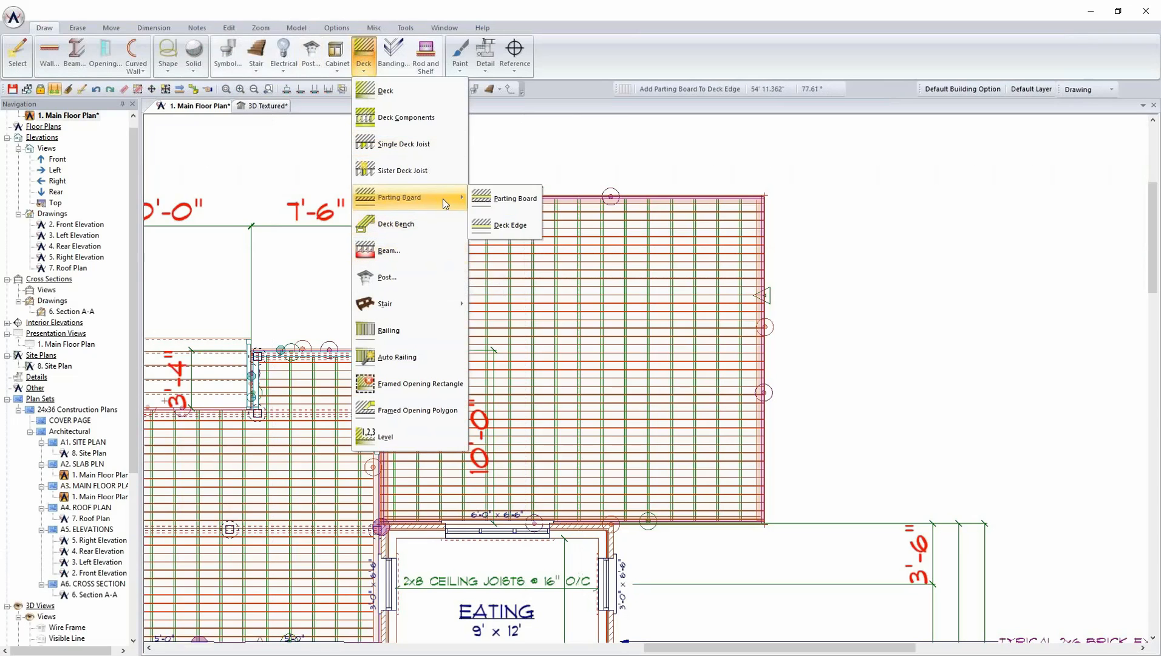
{"action": "left_click", "coordinate": [524, 205]}
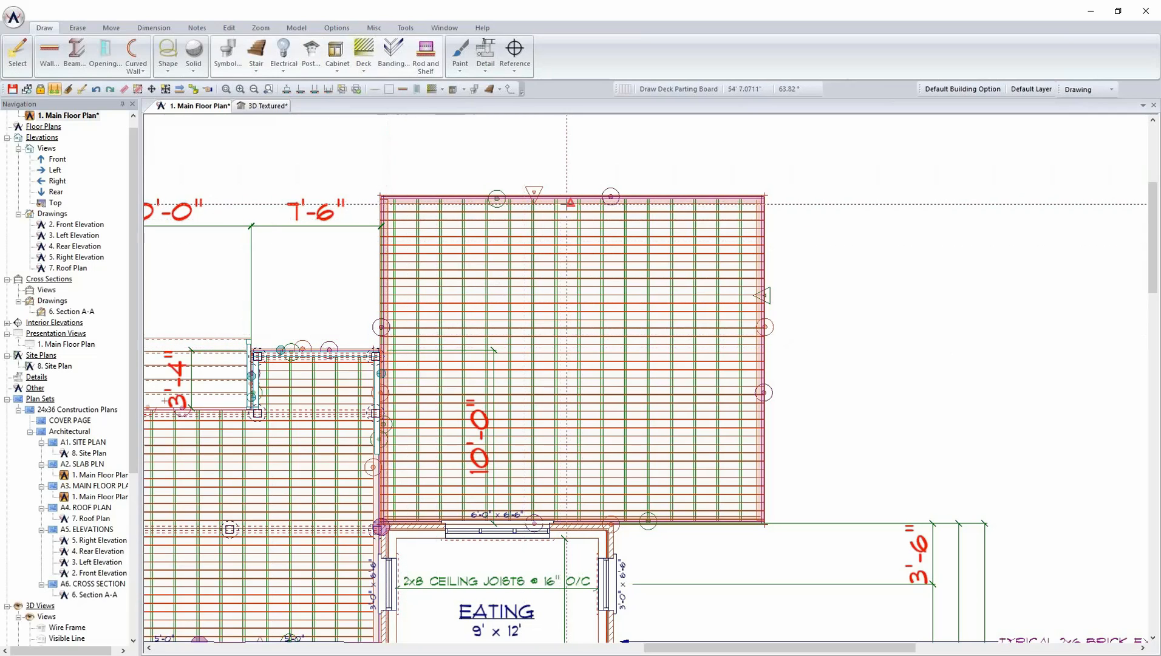
{"action": "left_click", "coordinate": [570, 204]}
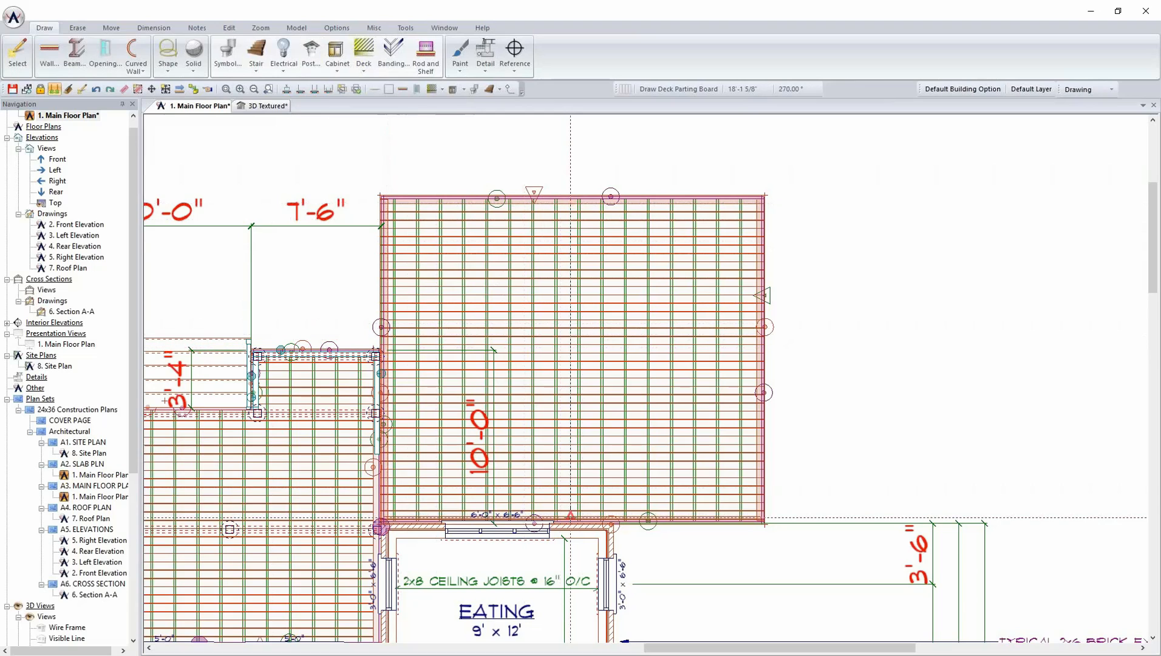
{"action": "left_click", "coordinate": [571, 517]}
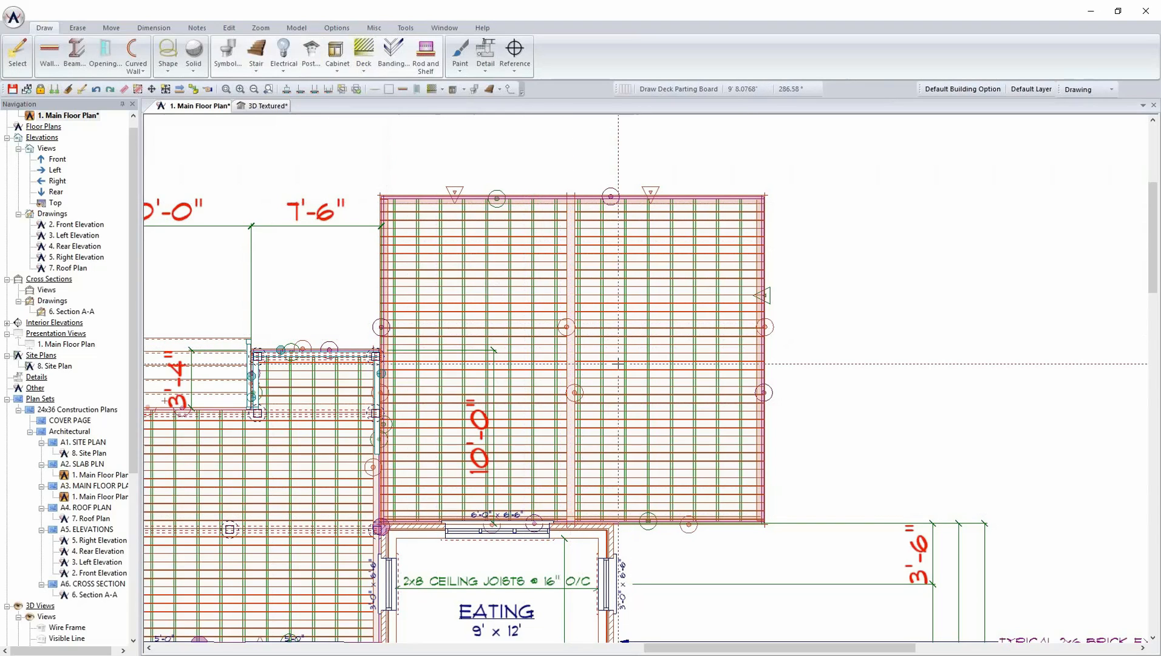
{"action": "left_click", "coordinate": [263, 105]}
{"action": "middle_click_drag", "start_coordinate": [491, 300], "coordinate": [649, 308]}
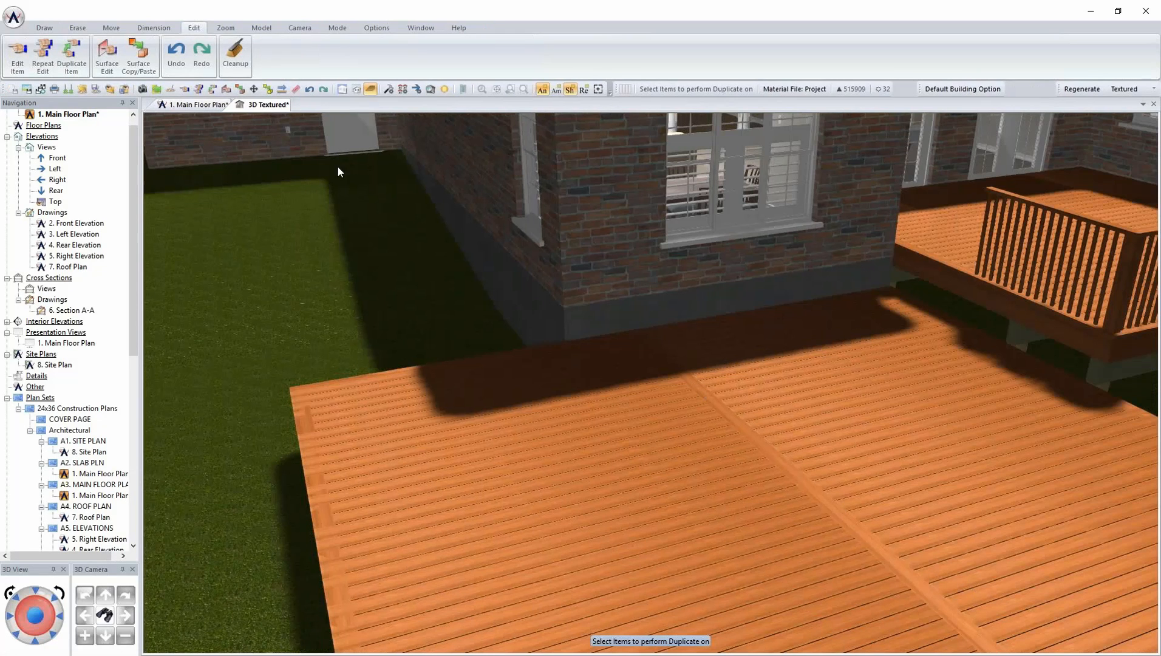
In the main floor plan, set the decking angle to 45 for the new deck's half beside the 7'-6" projection.
{"action": "left_click", "coordinate": [213, 108]}
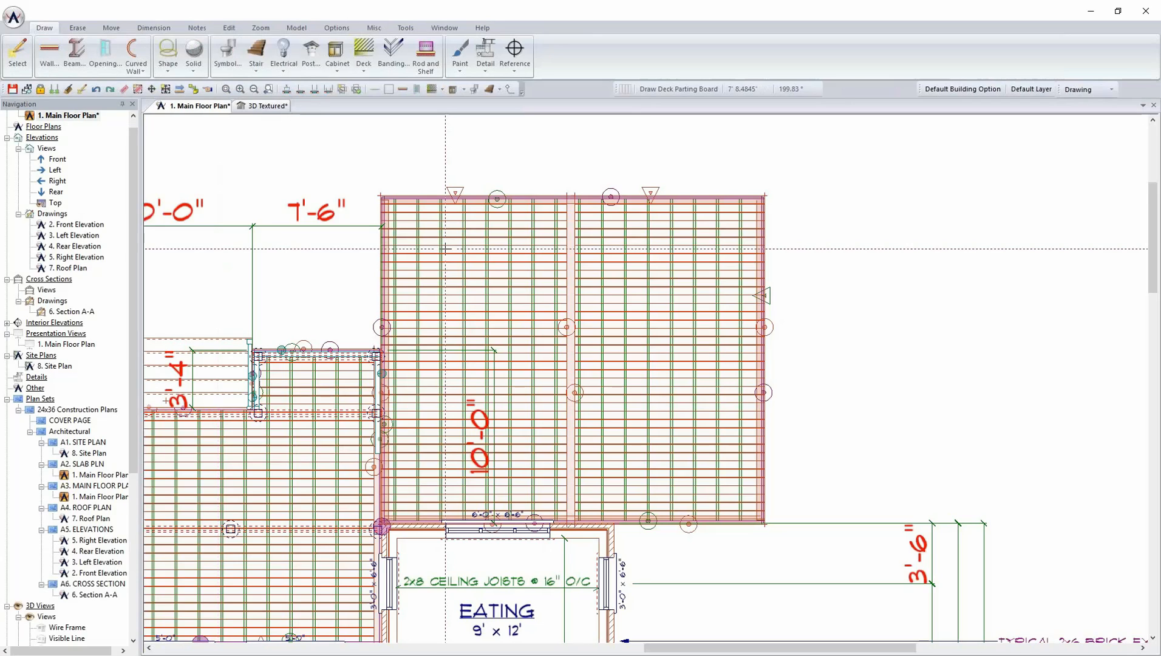
{"action": "left_click", "coordinate": [208, 90]}
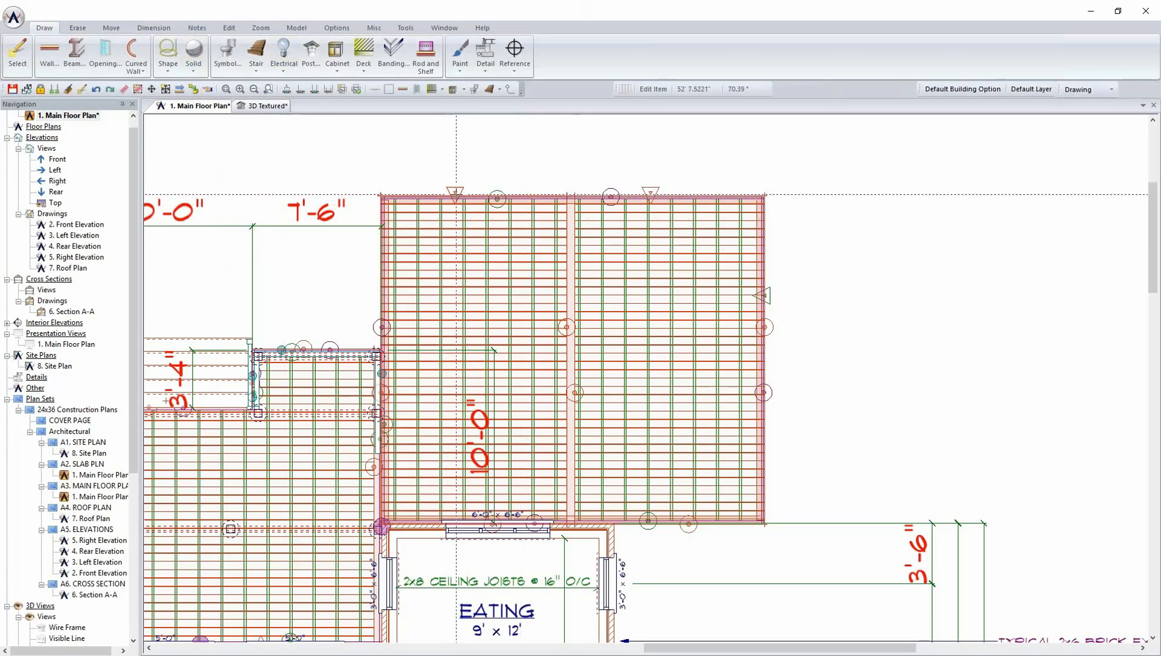
{"action": "left_click", "coordinate": [517, 196]}
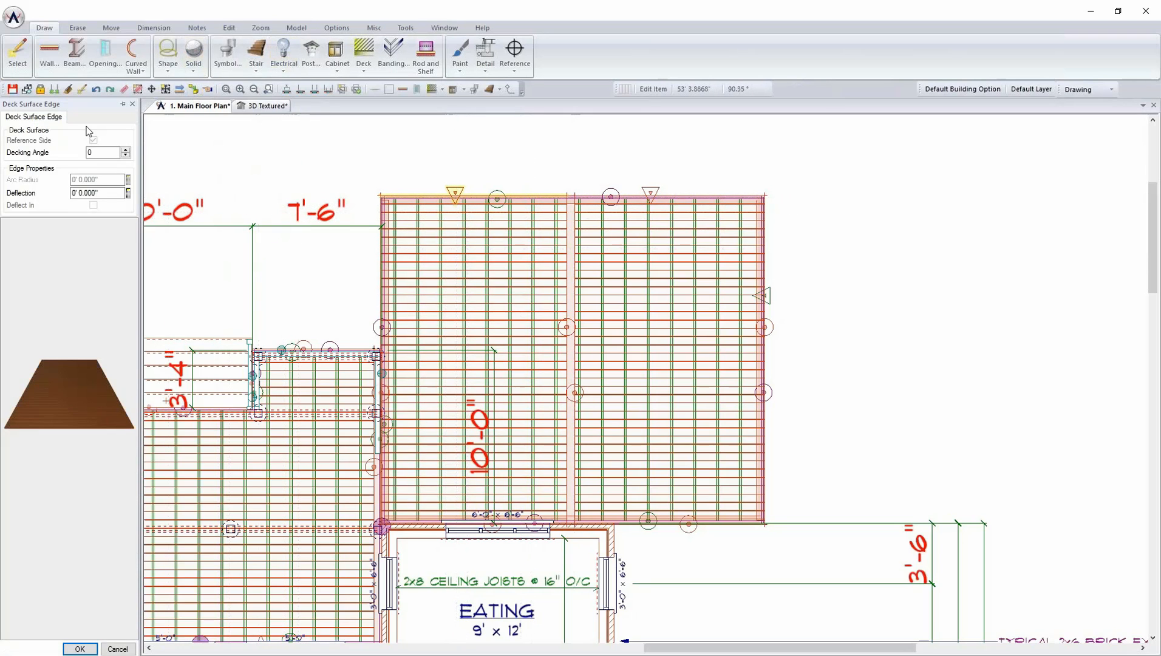
{"action": "double_click", "coordinate": [100, 151]}
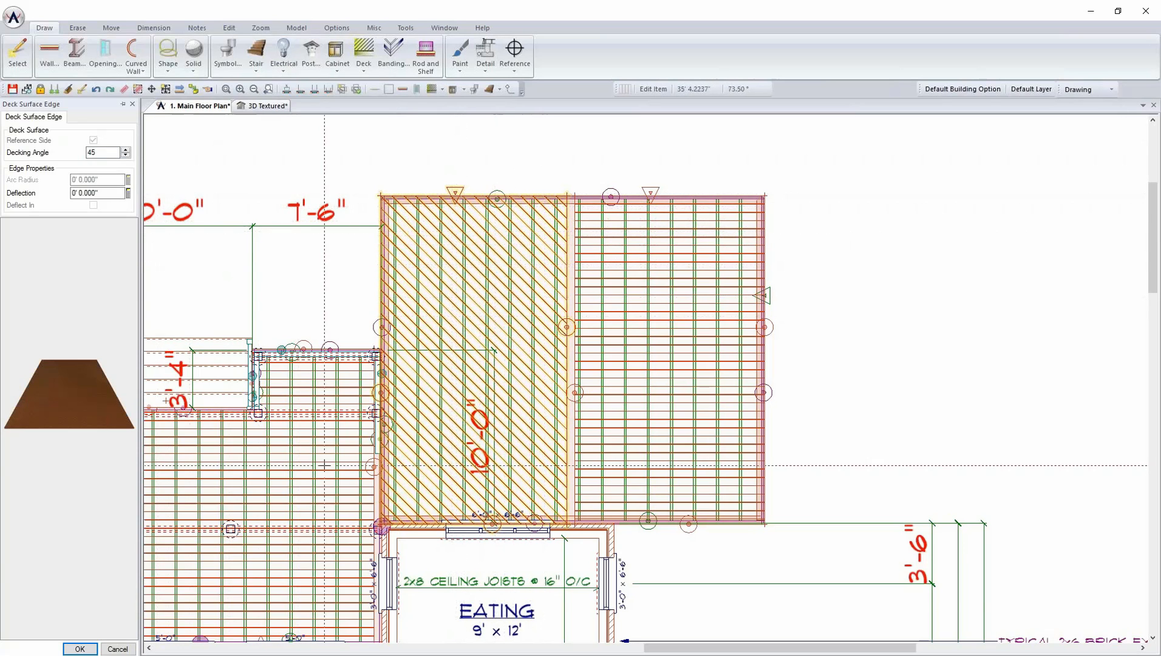
{"action": "left_click", "coordinate": [80, 649]}
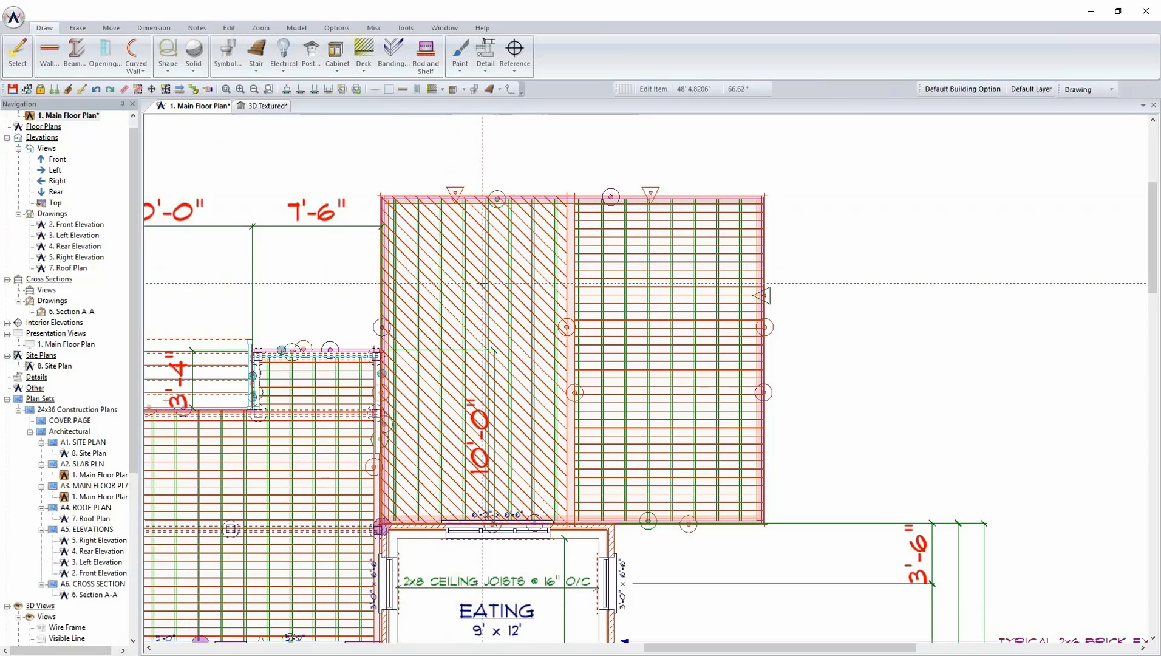
Set the decking angle to 135 for the new deck's outer half, on the far side of the middle parting board.
{"action": "left_click", "coordinate": [646, 193]}
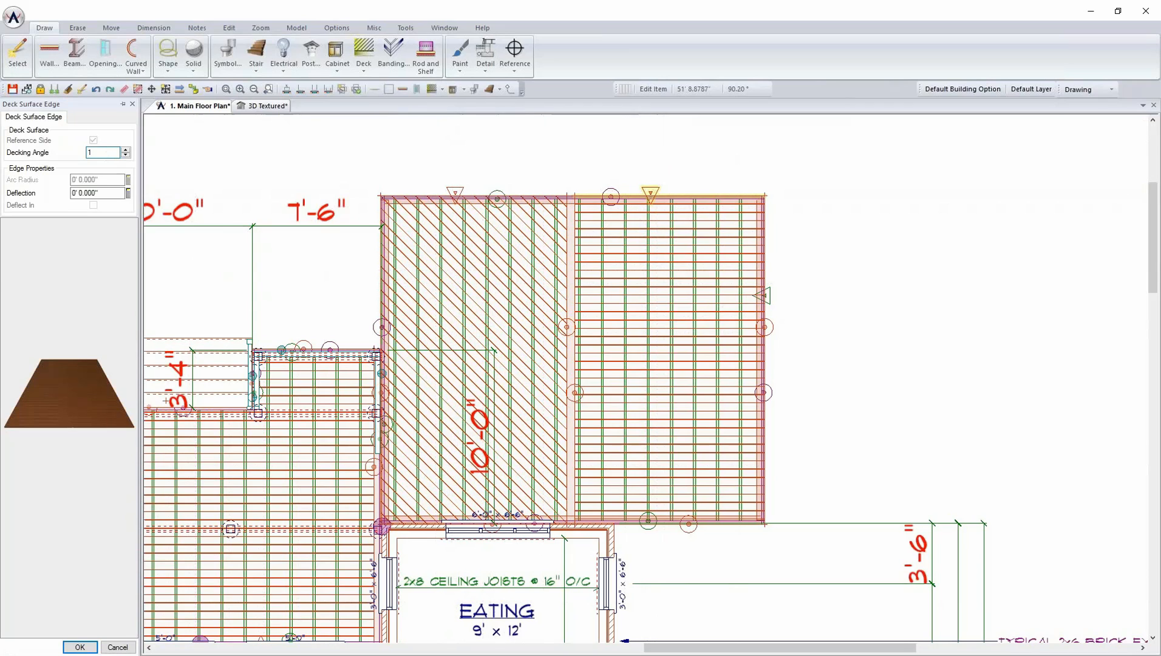
{"action": "key", "text": "Return"}
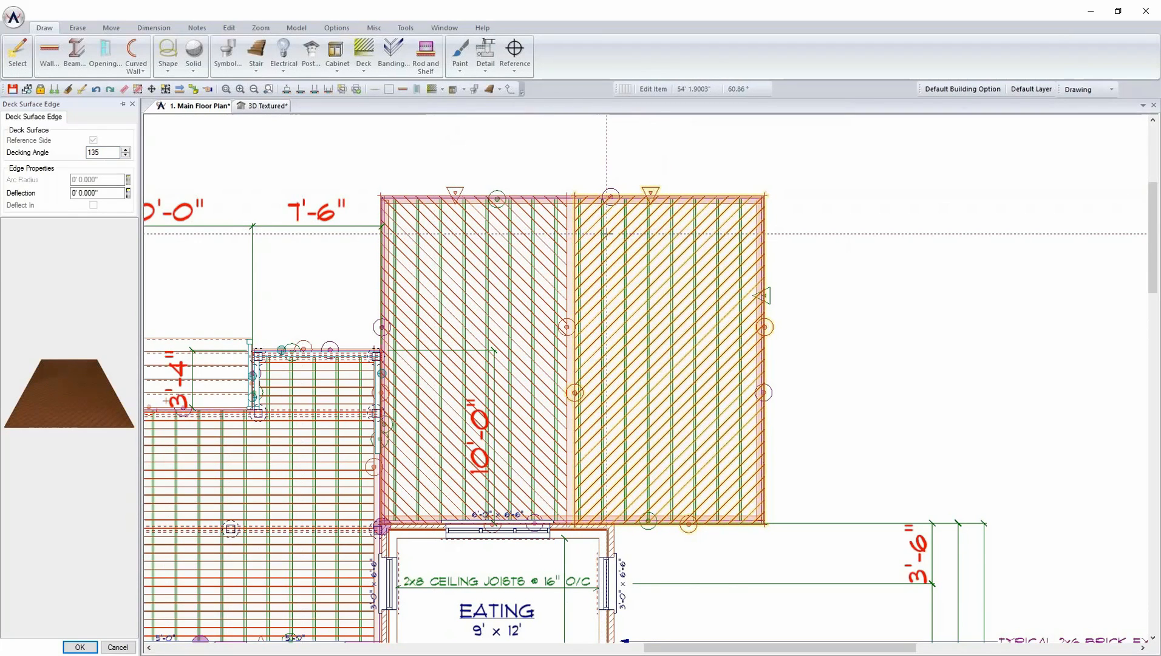
{"action": "left_click", "coordinate": [79, 647]}
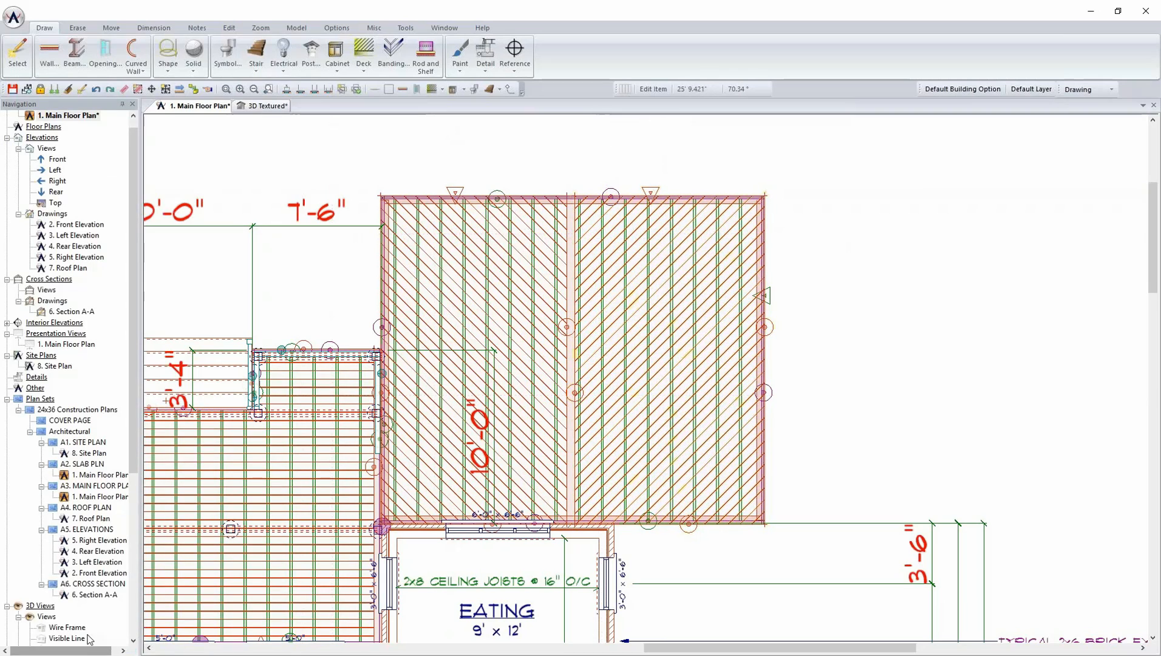
In the 3D view, turn on chamfering for the deck surface of the new deck's outer half.
{"action": "left_click", "coordinate": [263, 105]}
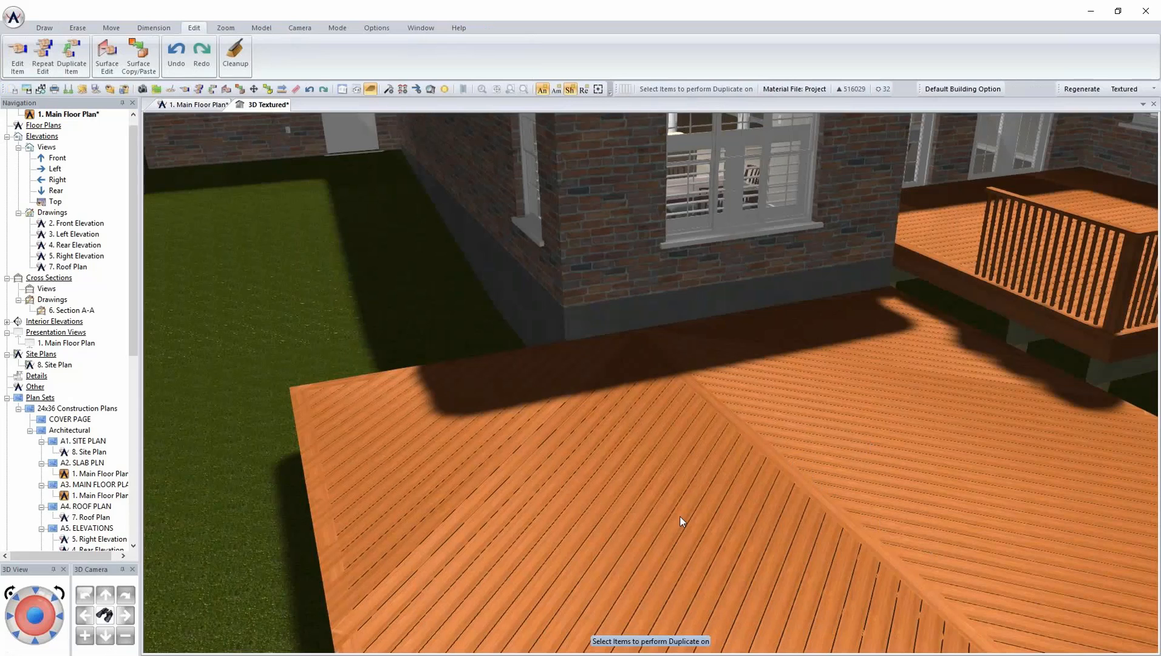
{"action": "right_click", "coordinate": [560, 504]}
{"action": "left_click", "coordinate": [597, 532]}
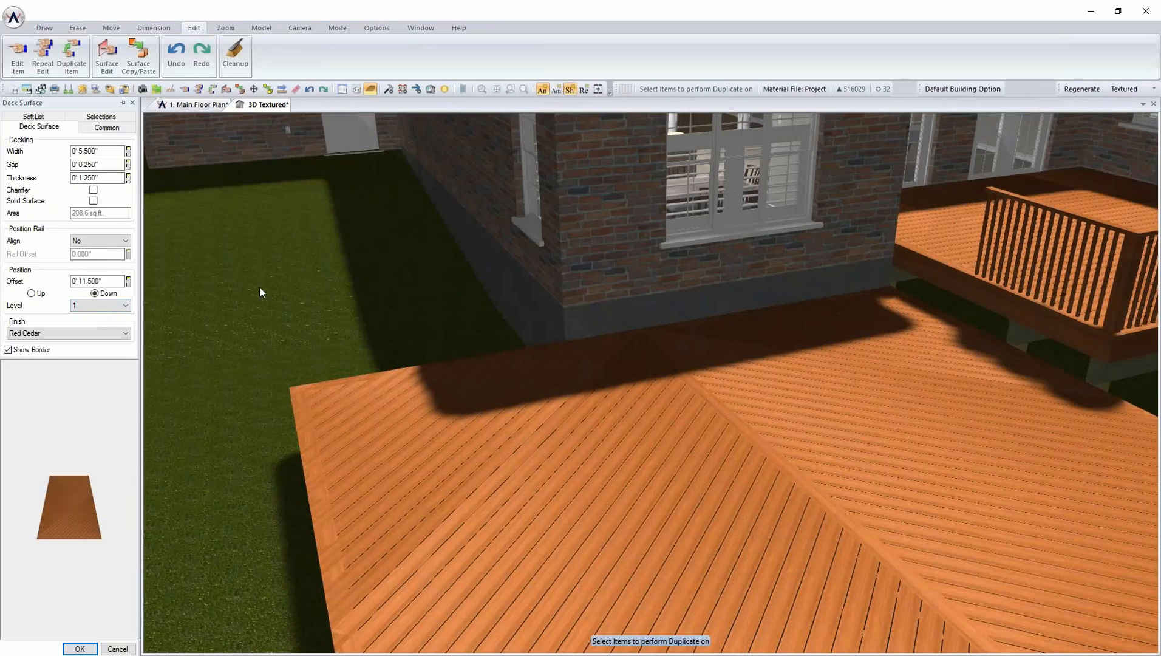
{"action": "left_click", "coordinate": [93, 190]}
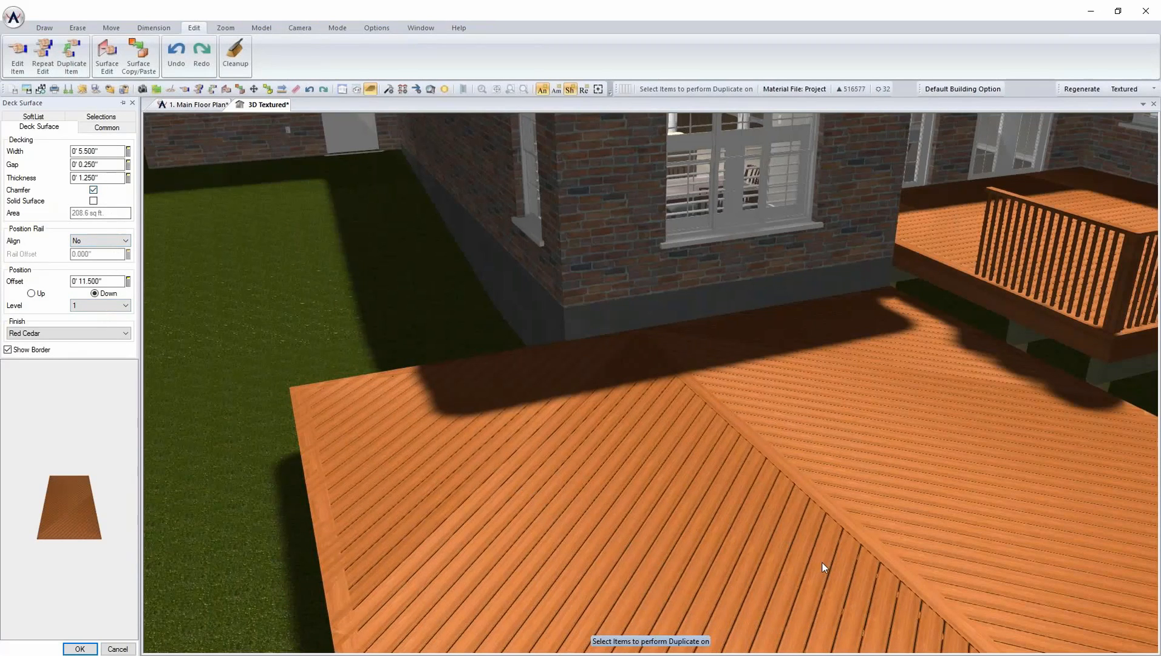
{"action": "left_click", "coordinate": [80, 649]}
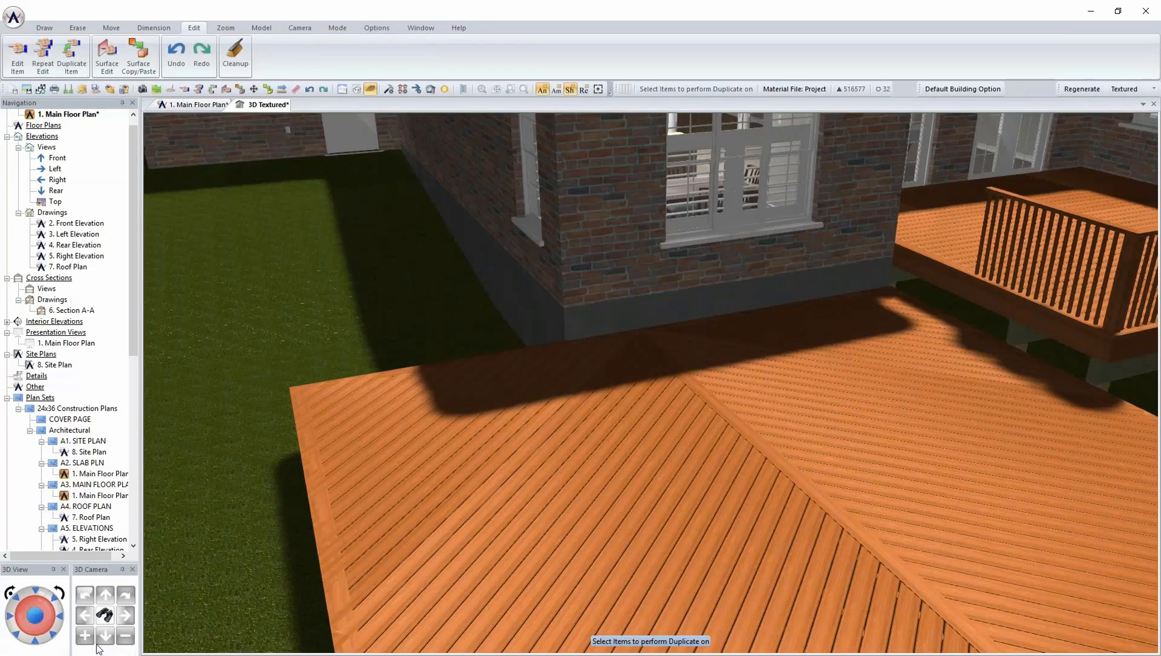
Turn on chamfering for the deck surface of the half nearest the rear deck, and inspect the whole new deck.
{"action": "right_click", "coordinate": [871, 467]}
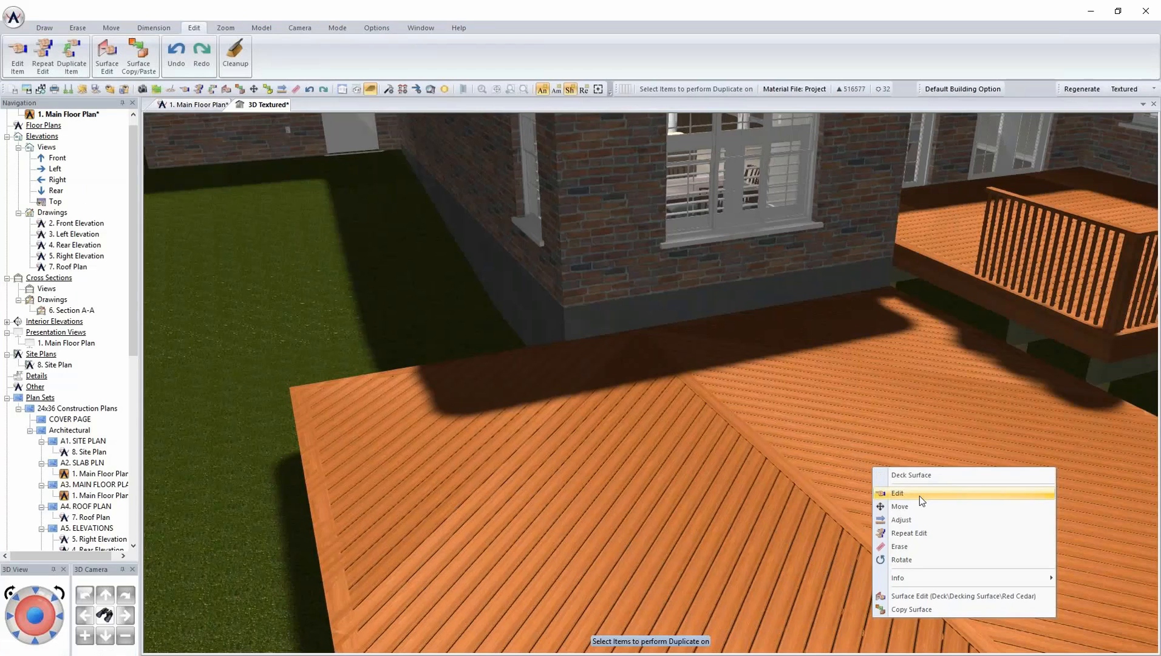
{"action": "left_click", "coordinate": [920, 496]}
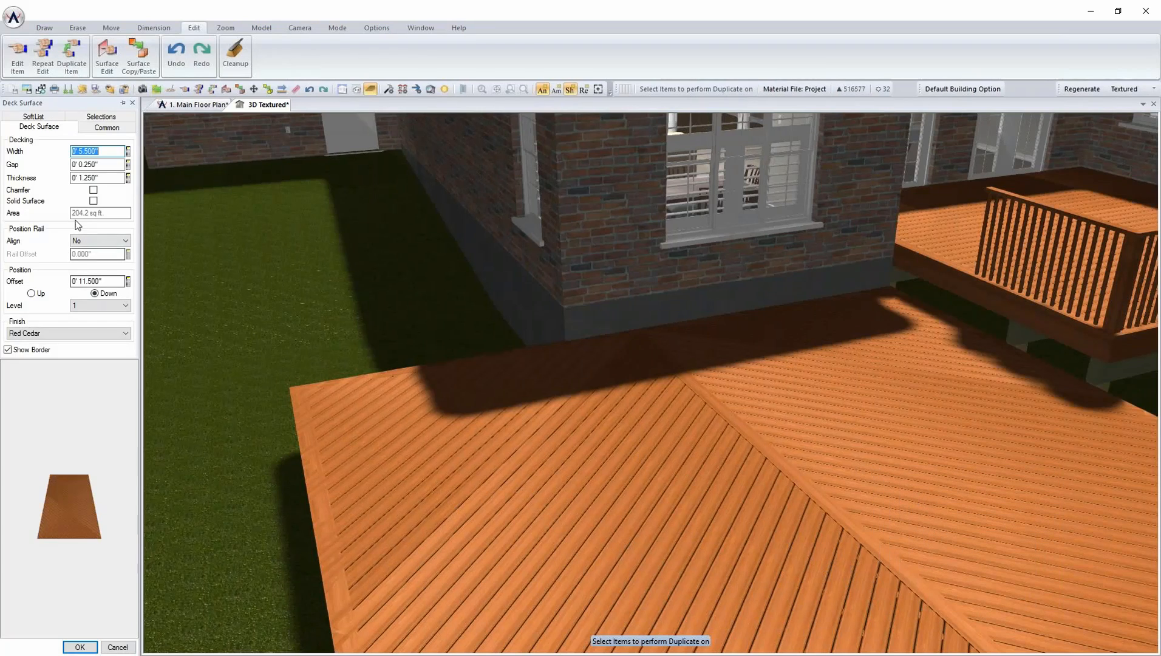
{"action": "left_click", "coordinate": [79, 647]}
{"action": "middle_click_drag", "start_coordinate": [708, 501], "coordinate": [429, 501]}
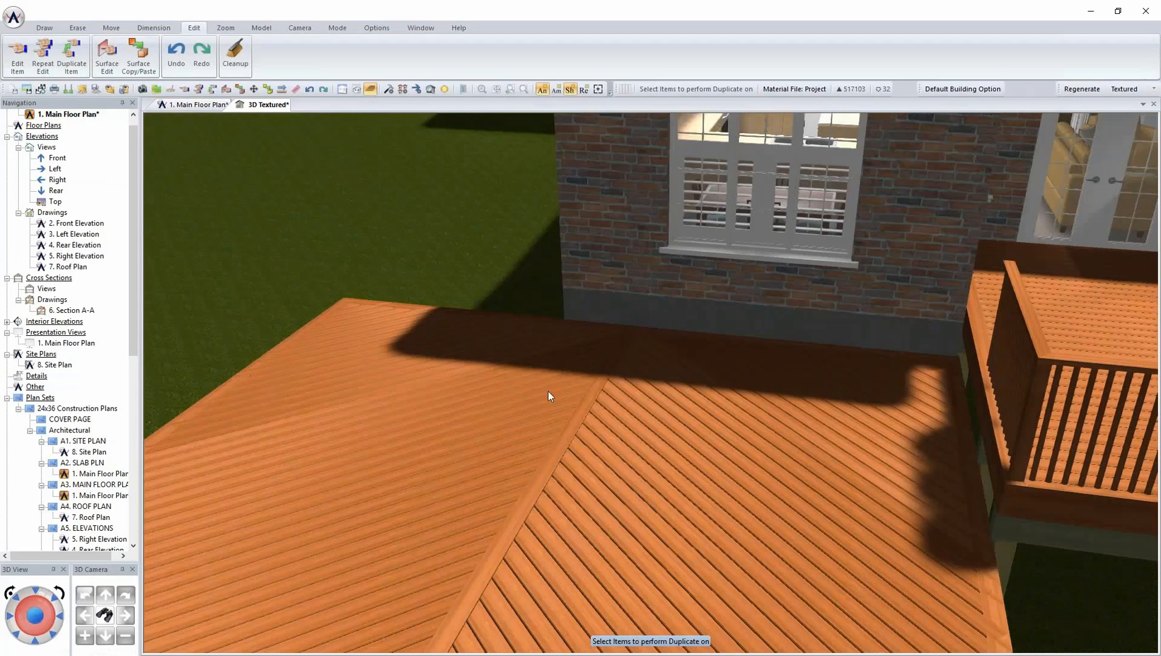
{"action": "scroll", "coordinate": [566, 481], "scroll_direction": "down", "scroll_amount": 5}
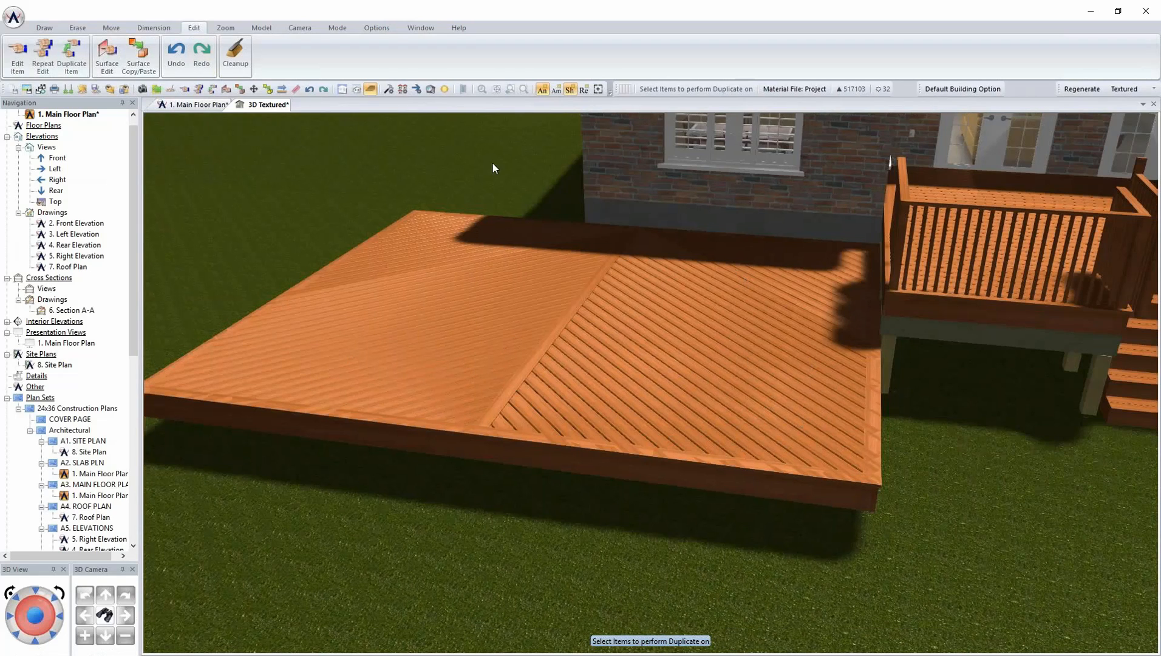
In the main floor plan, sketch a wrap-around stair from the eating area's outer wall around the new deck's outer half to its middle parting board.
{"action": "left_click", "coordinate": [201, 106]}
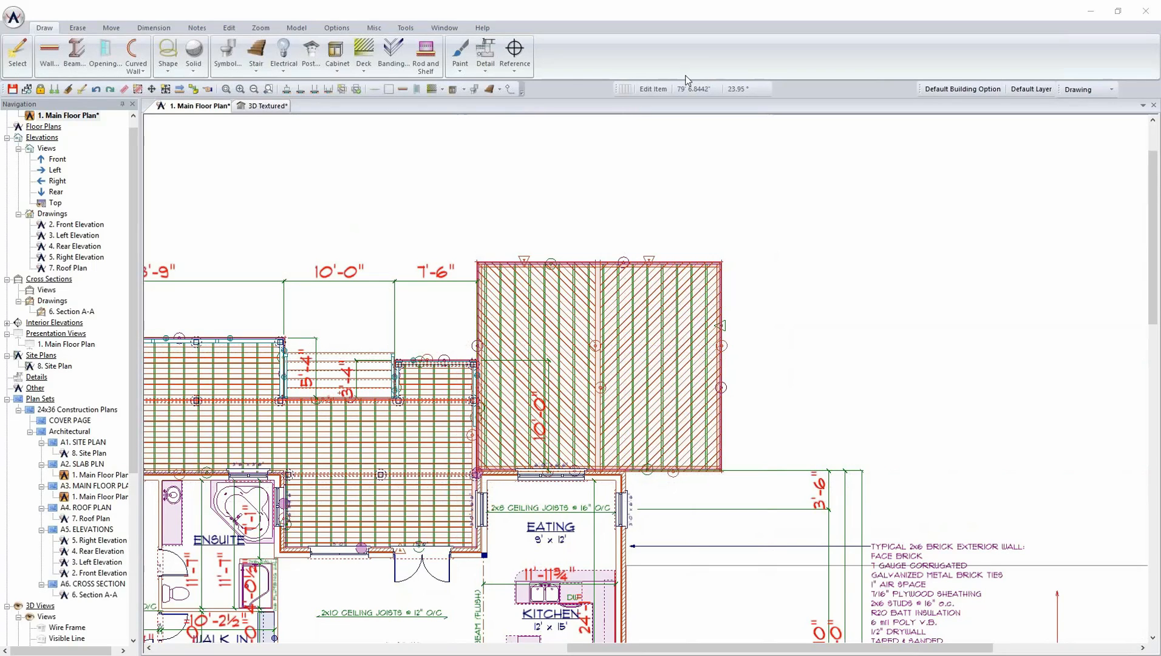
{"action": "left_click", "coordinate": [365, 57]}
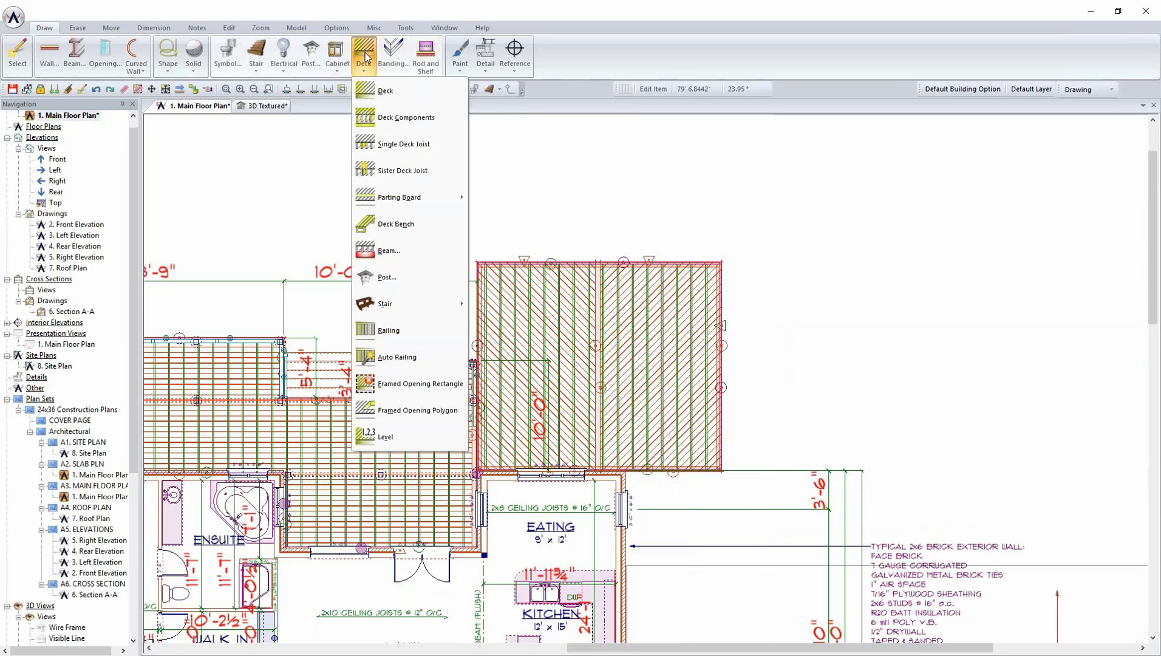
{"action": "mouse_move", "coordinate": [411, 315]}
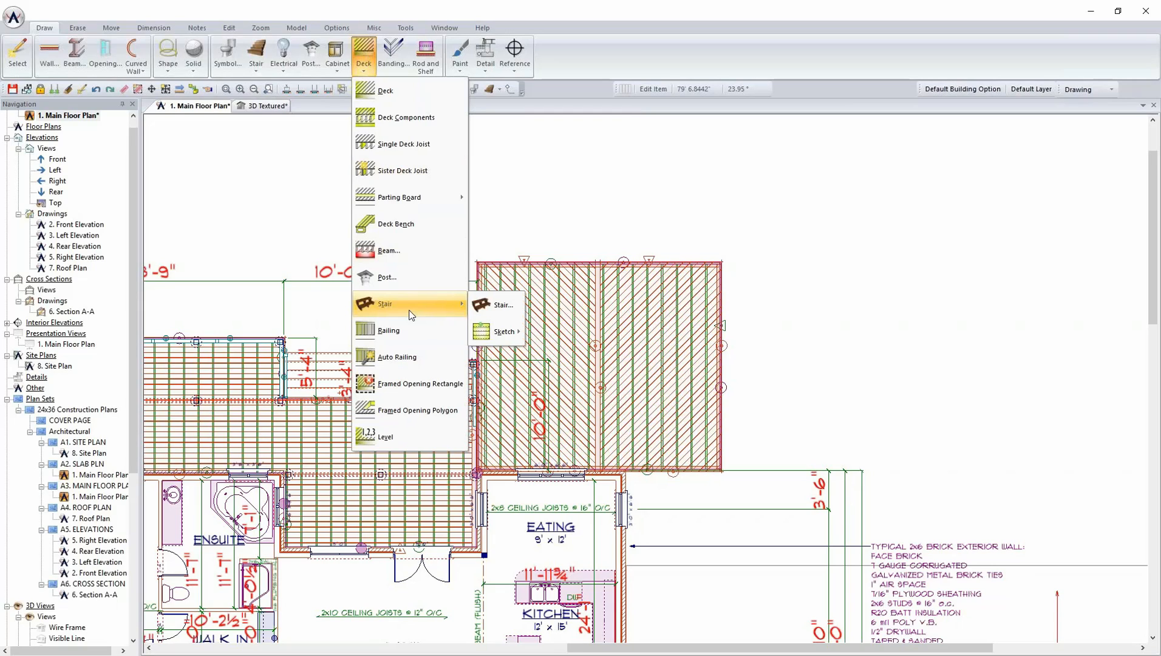
{"action": "mouse_move", "coordinate": [508, 333]}
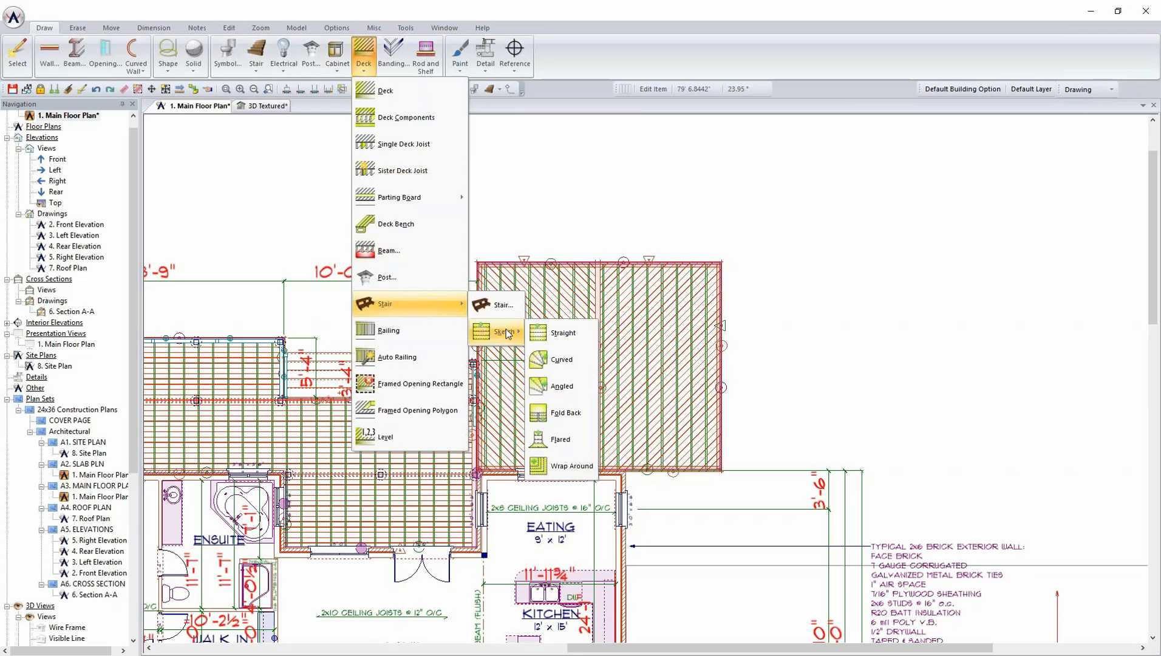
{"action": "left_click", "coordinate": [593, 473]}
{"action": "middle_click_drag", "start_coordinate": [592, 472], "coordinate": [625, 403]}
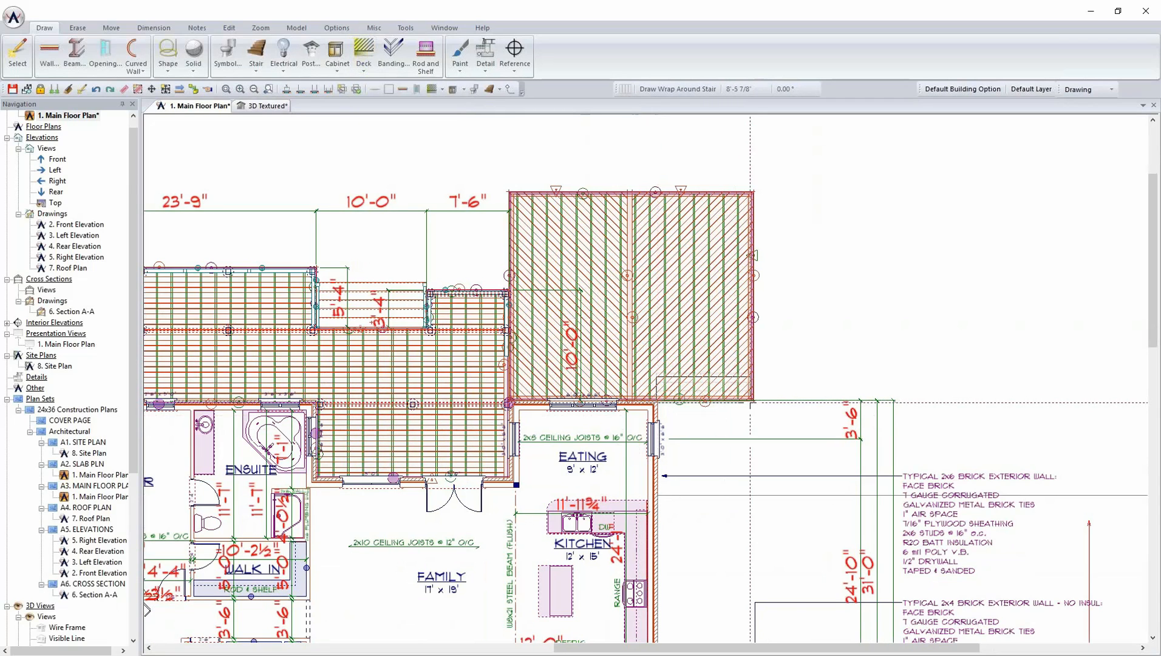
{"action": "left_click", "coordinate": [753, 401]}
{"action": "left_click", "coordinate": [748, 415]}
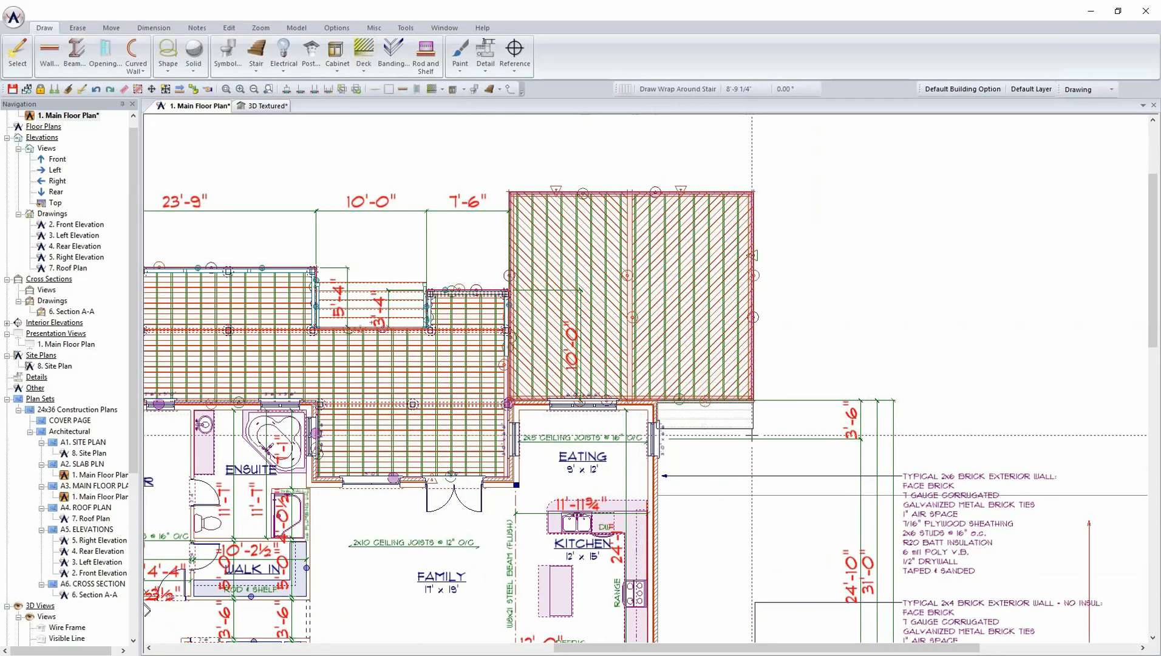
{"action": "left_click", "coordinate": [753, 192]}
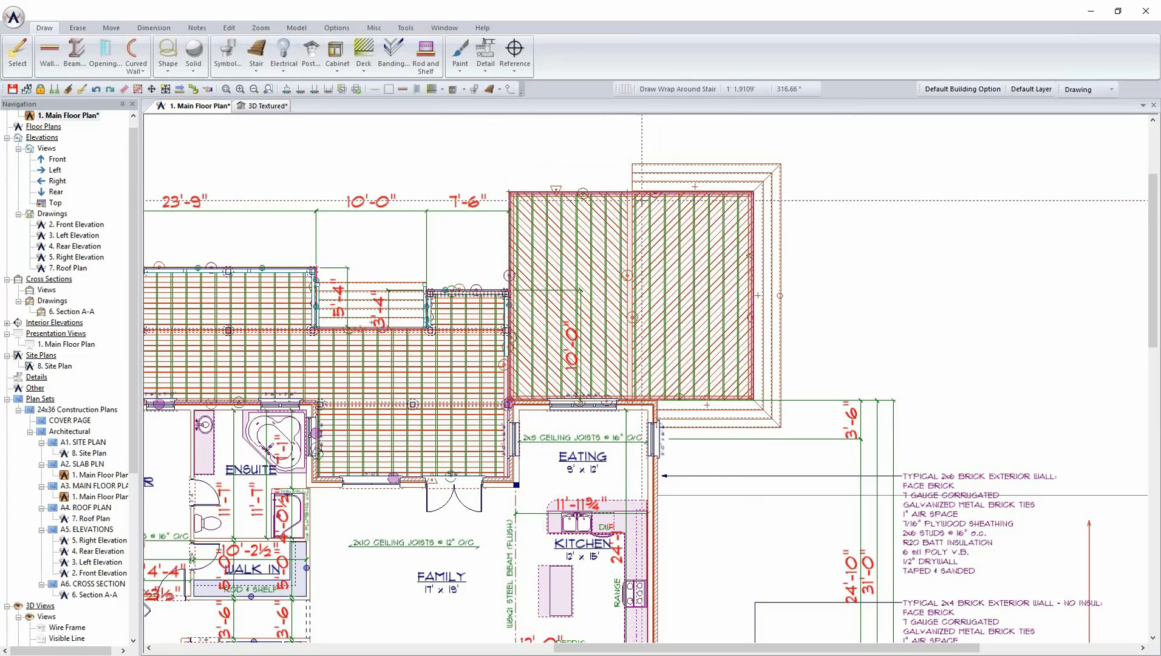
Inspect the wrap-around stair in the 3D view from around the new deck's outer corner.
{"action": "left_click", "coordinate": [268, 107]}
{"action": "middle_click_drag", "start_coordinate": [656, 447], "coordinate": [698, 436]}
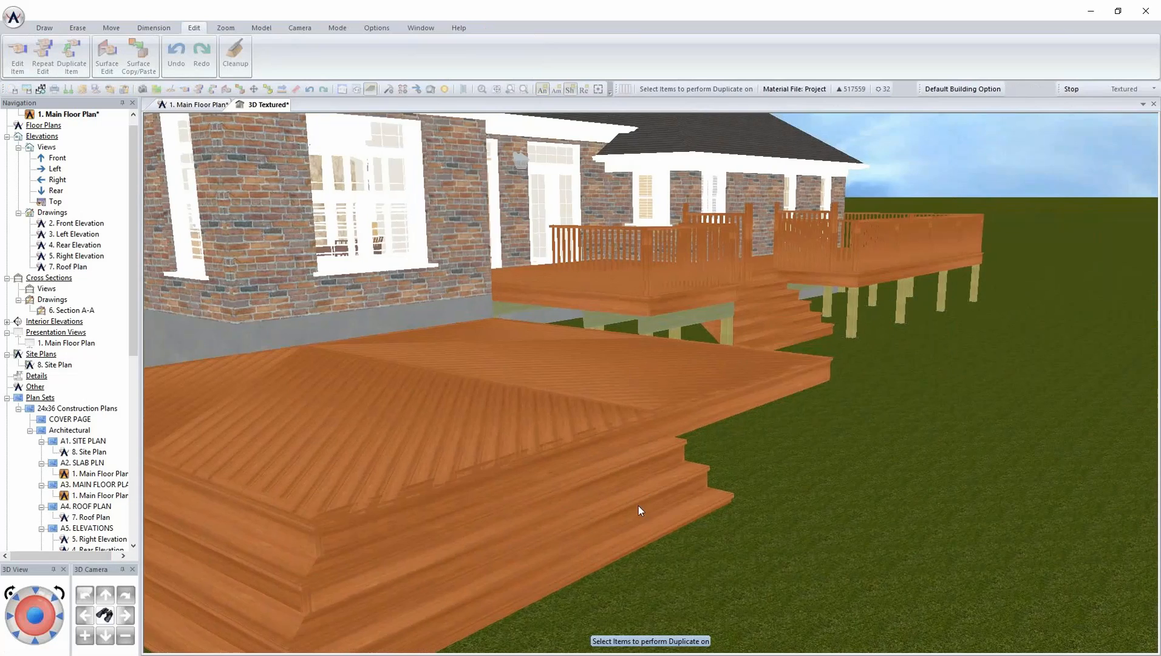
{"action": "key", "text": "Down"}
{"action": "key", "text": "Down"}
{"action": "key", "text": "Down"}
{"action": "key", "text": "Down"}
{"action": "key", "text": "Down"}
{"action": "key", "text": "Down"}
{"action": "key", "text": "Left"}
{"action": "key", "text": "Left"}
{"action": "key", "text": "Left"}
{"action": "key", "text": "Left"}
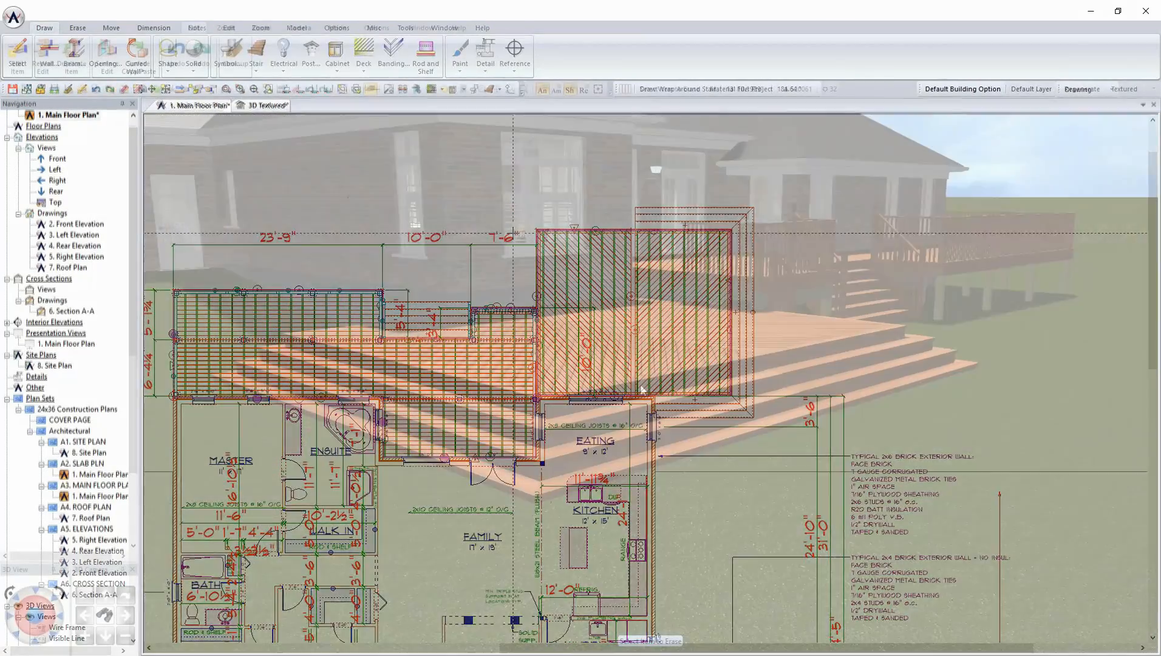
Review the new deck's wrap-around stairs and both decks in 3D from the rear of the house, centring the view on the rear deck.
{"action": "middle_click_drag", "start_coordinate": [641, 385], "coordinate": [659, 387]}
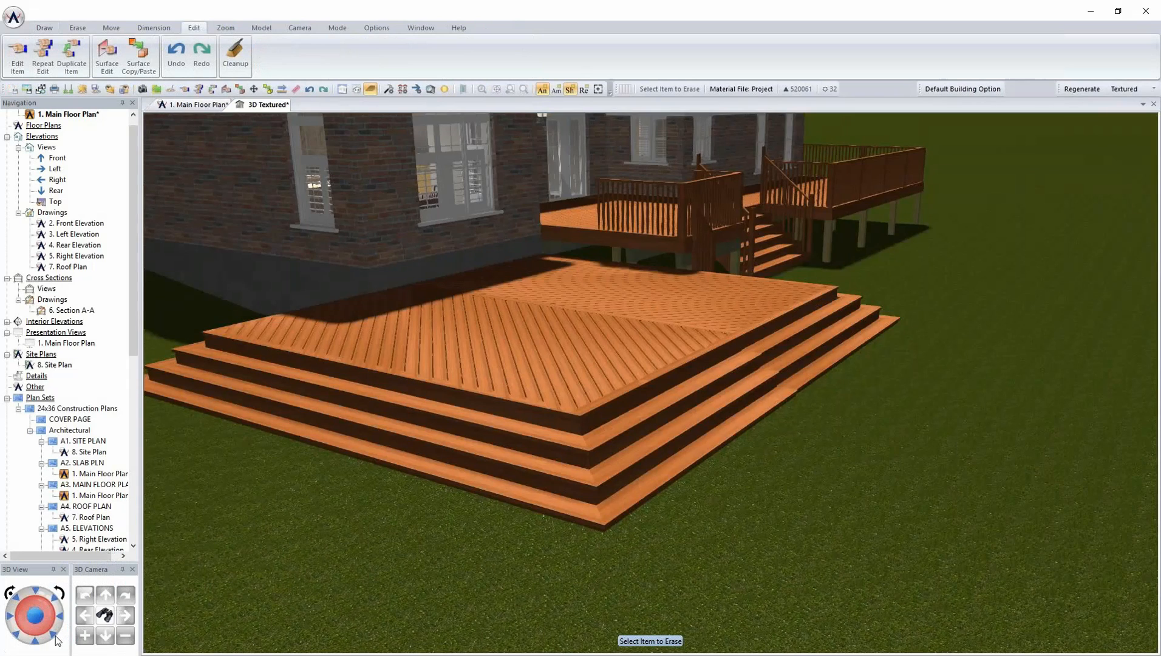
{"action": "left_click", "coordinate": [53, 634]}
{"action": "middle_click_drag", "start_coordinate": [317, 542], "coordinate": [496, 478]}
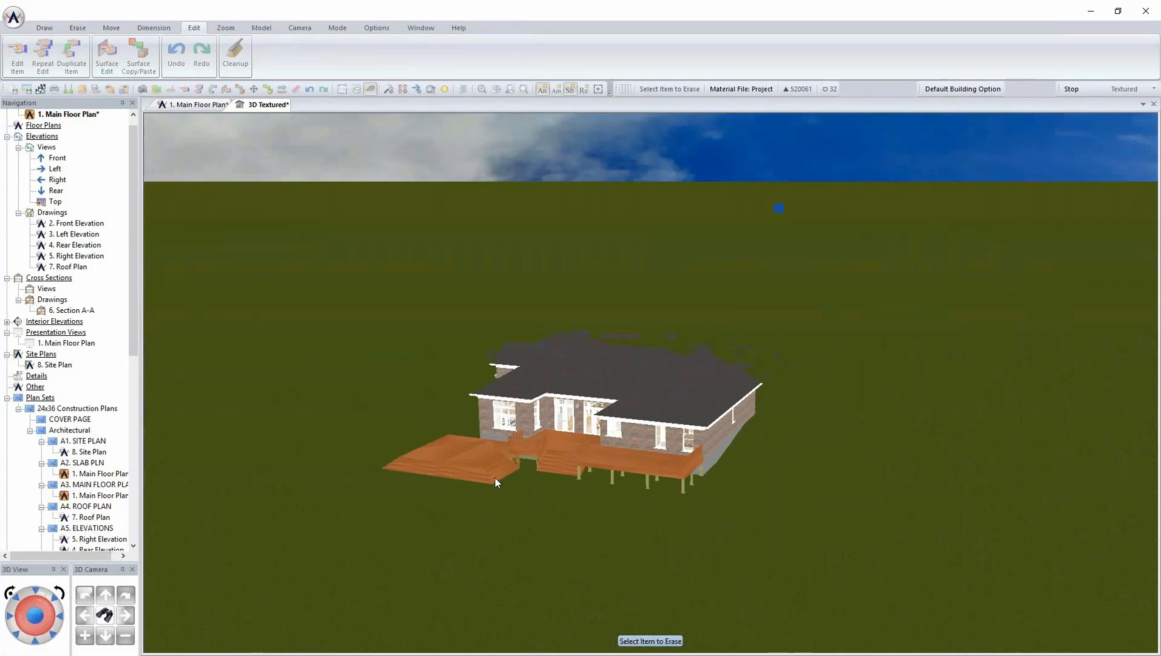
{"action": "left_click", "coordinate": [108, 617]}
{"action": "left_click", "coordinate": [596, 465]}
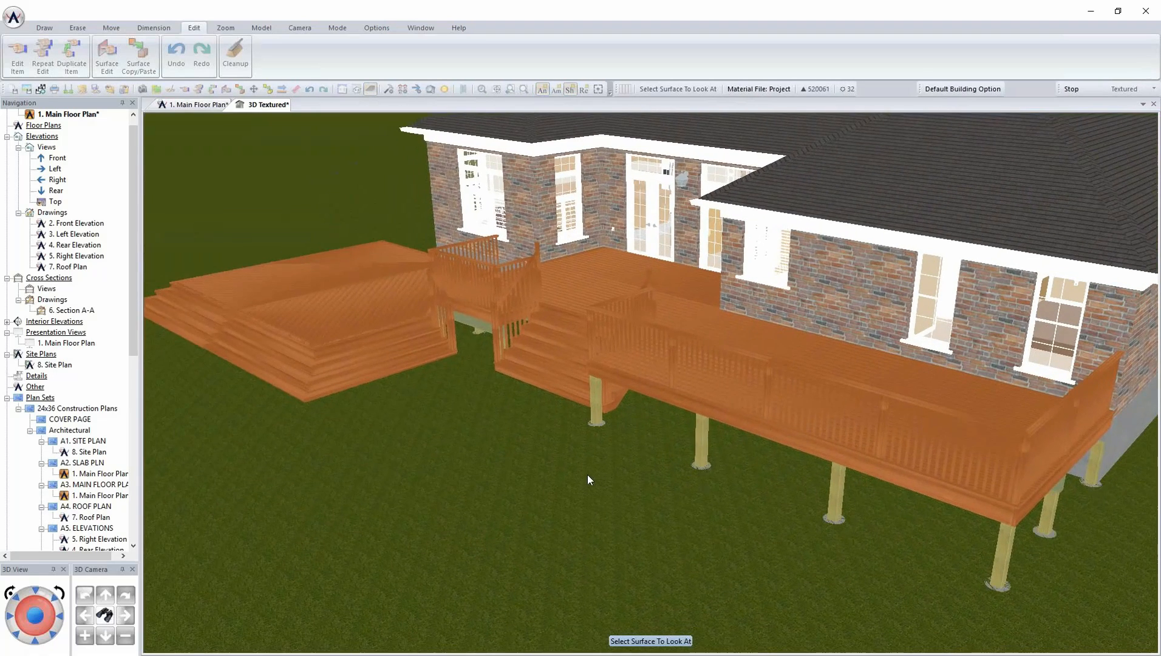